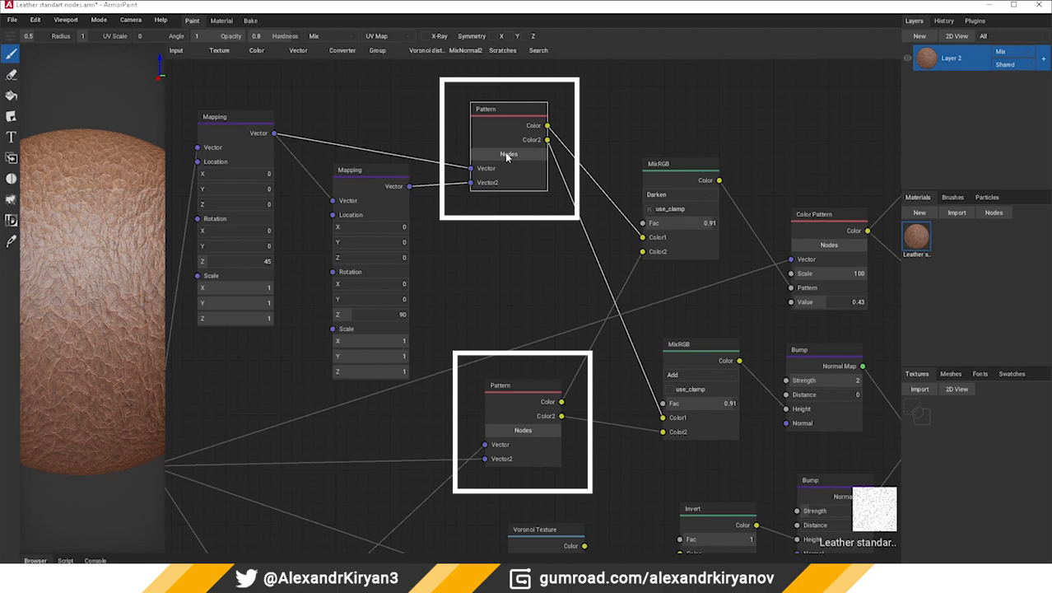
Open the upper Pattern node group and examine its two Wave Texture branches, their noise distortion nodes and the Color Ramps
click(506, 154)
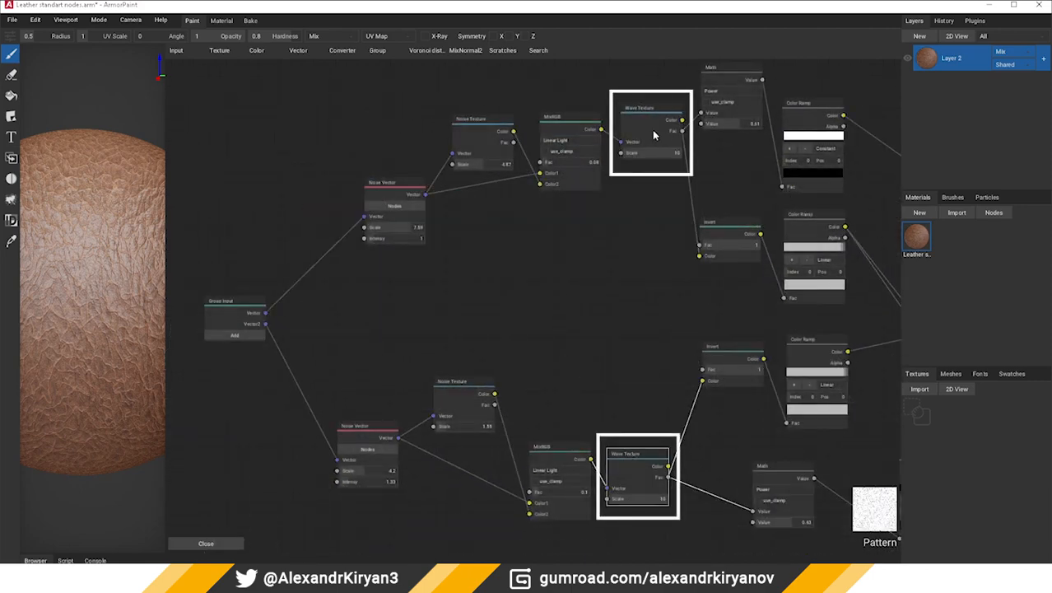
click(653, 117)
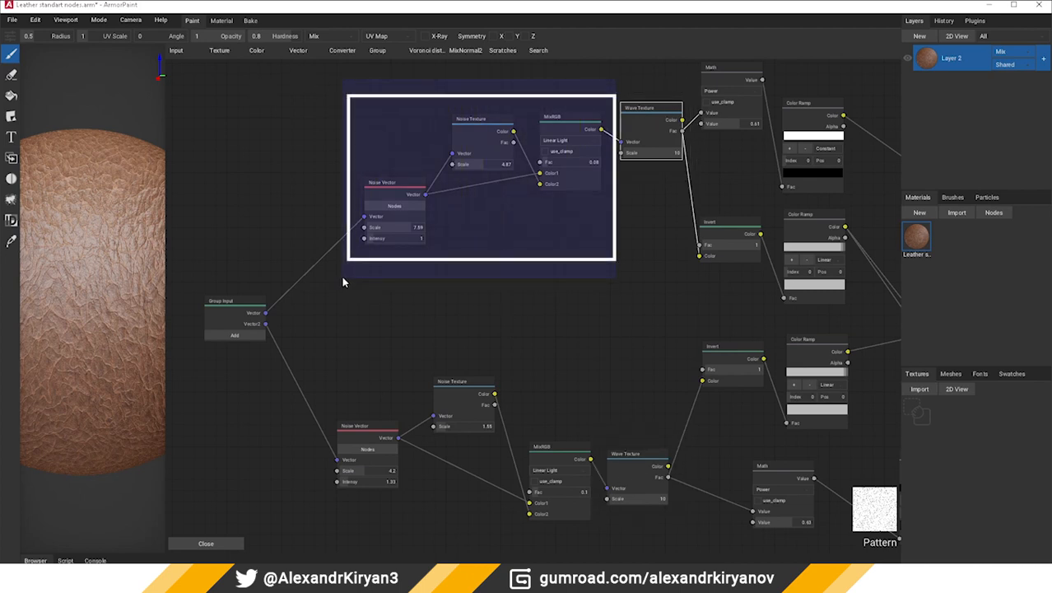
drag(342, 281, 341, 275)
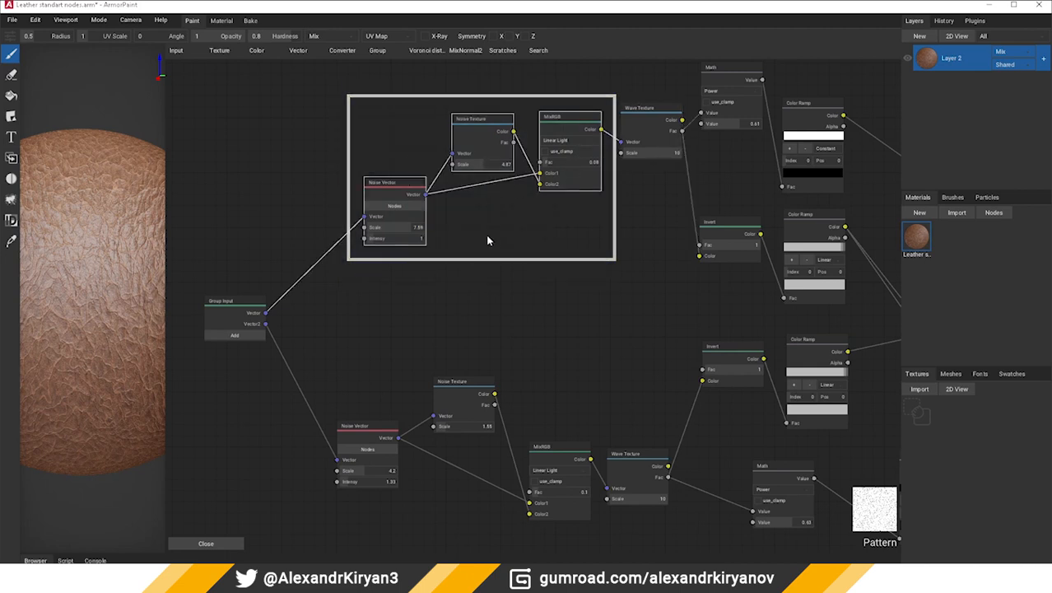
middle_drag(367, 353, 376, 293)
scroll(319, 326, up, 2)
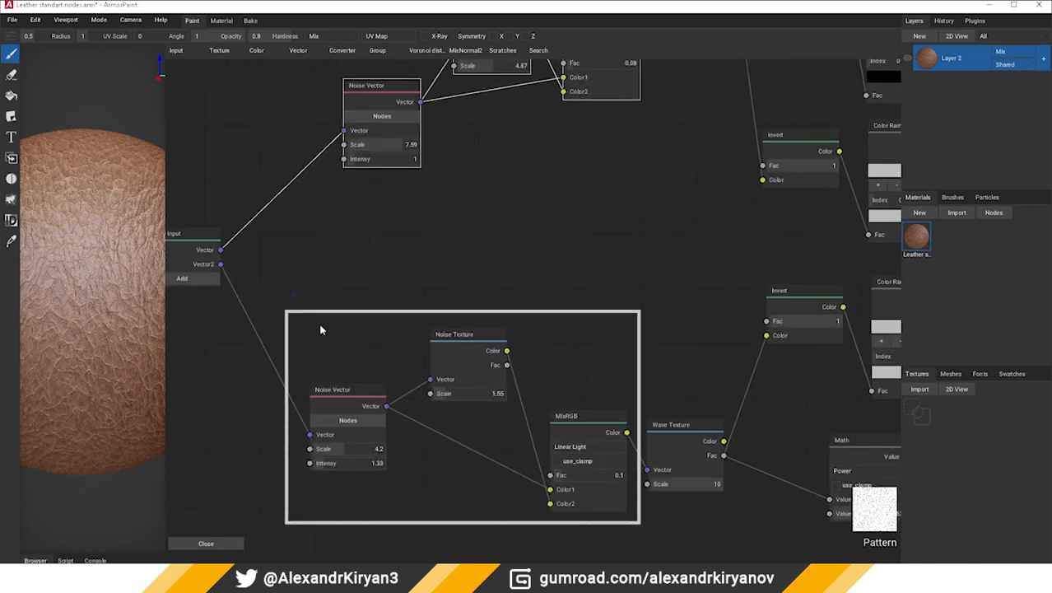
drag(641, 540, 641, 541)
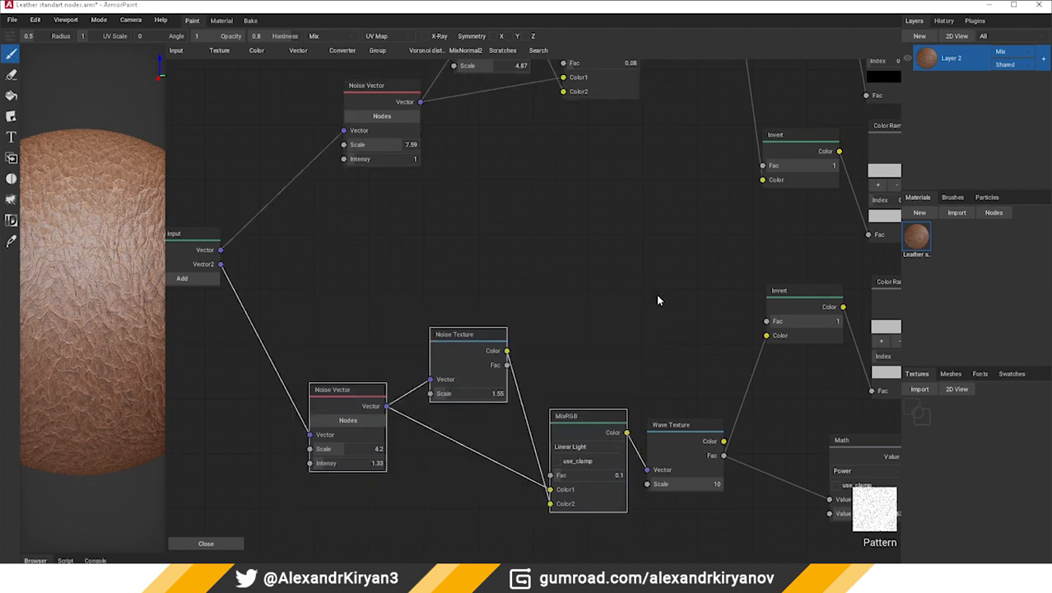
scroll(658, 298, down, 3)
scroll(467, 340, up, 5)
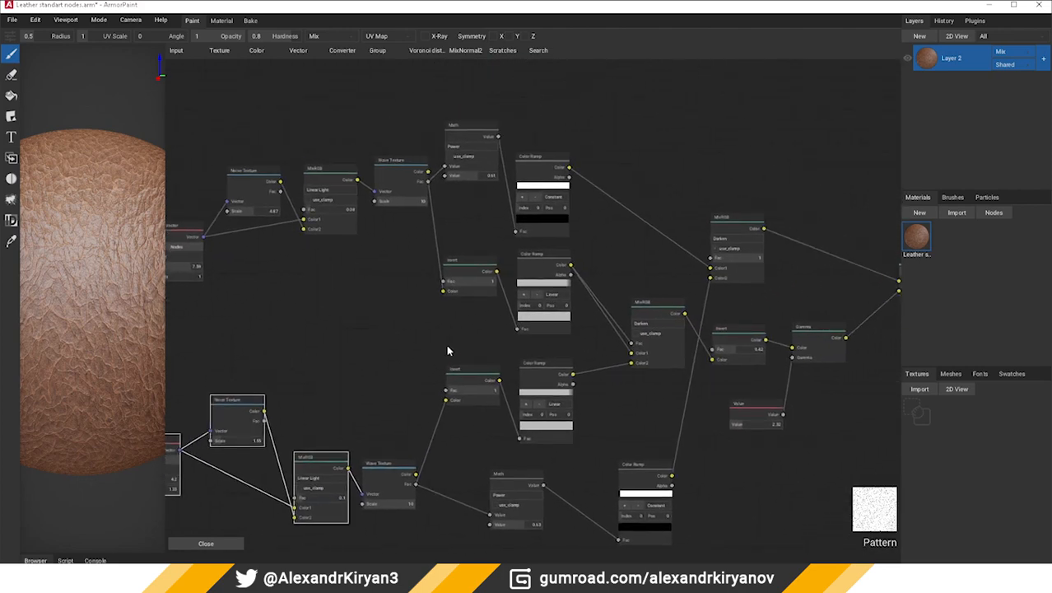
middle_drag(446, 363, 427, 364)
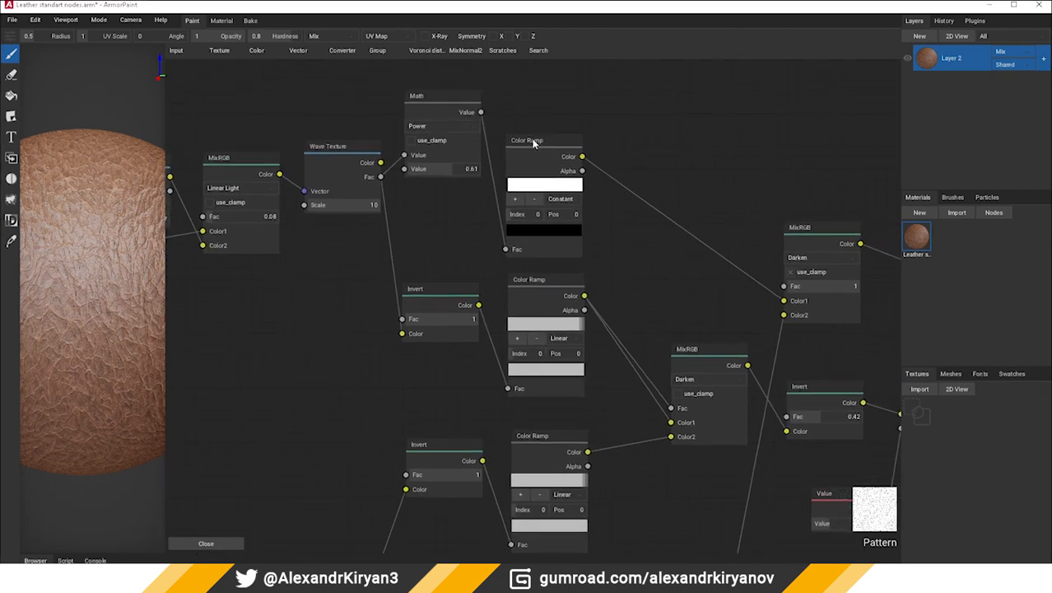
scroll(580, 297, down, 2)
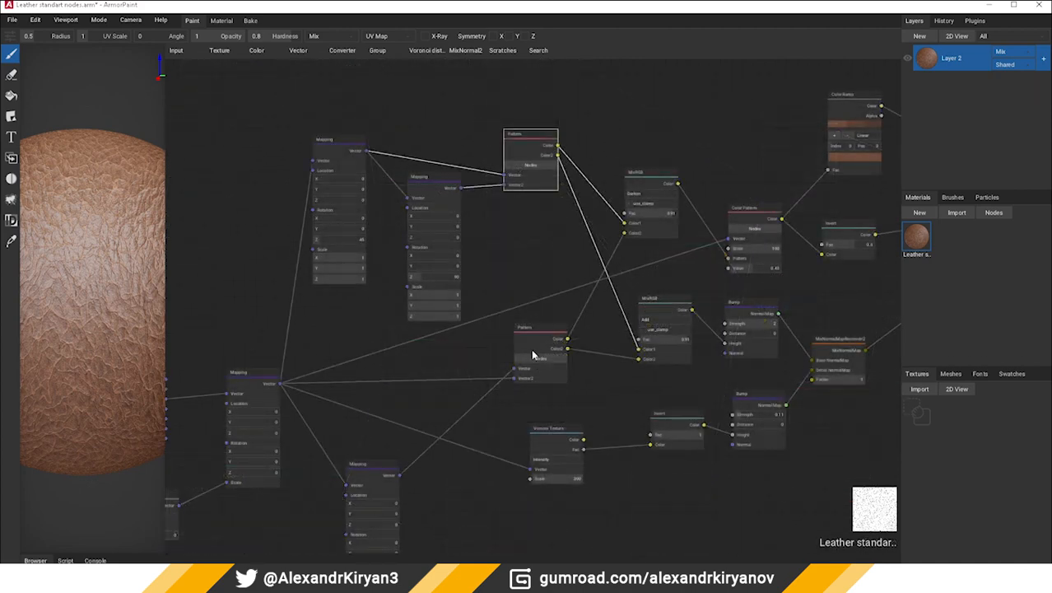
Inspect the two Pattern nodes in the leather graph and the two Mapping nodes feeding the upper one
click(543, 338)
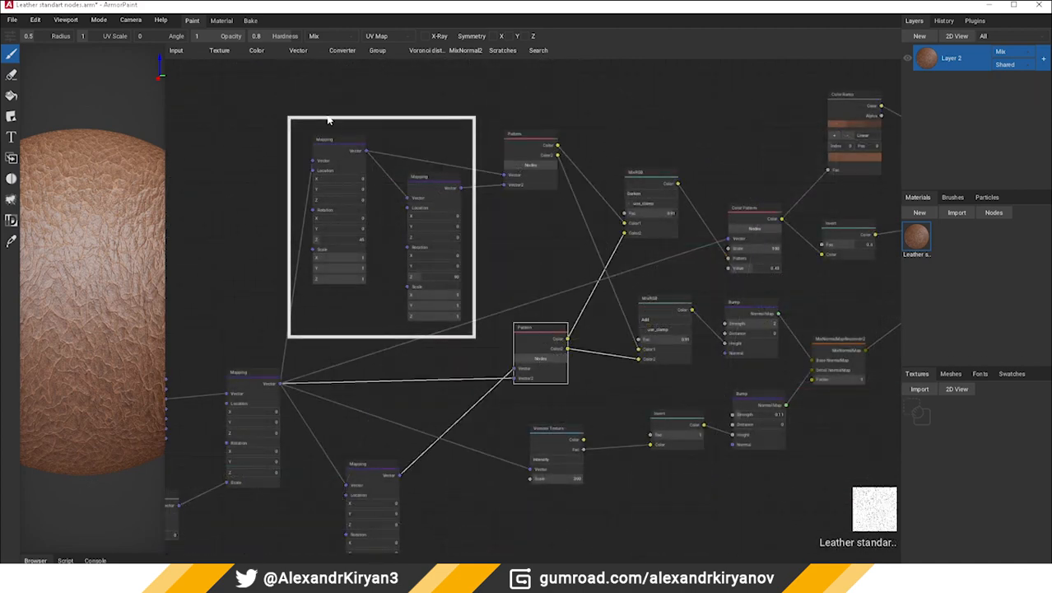
click(543, 139)
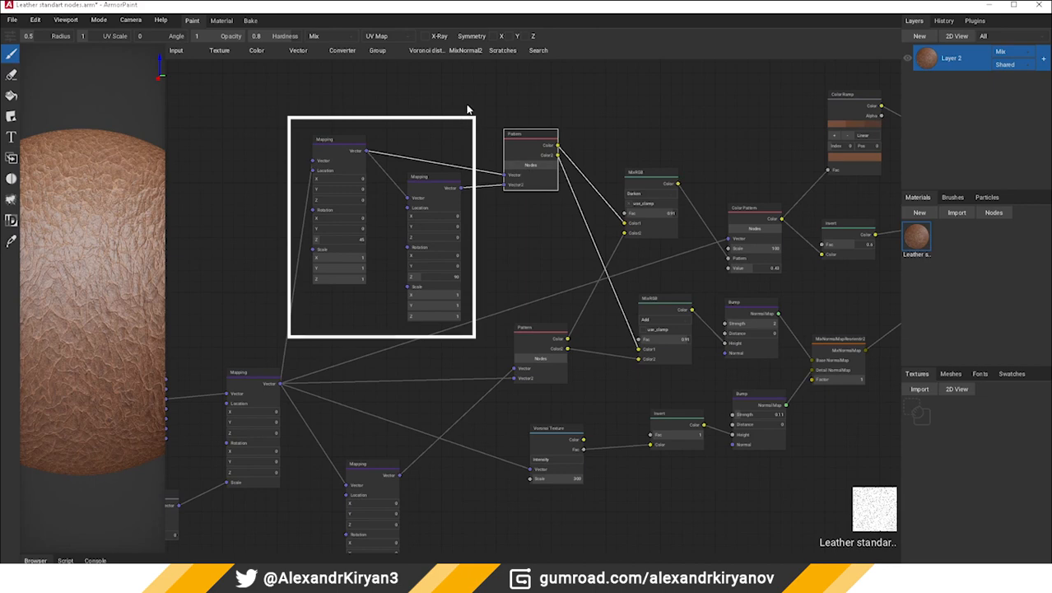
drag(300, 103, 484, 358)
scroll(386, 241, up, 2)
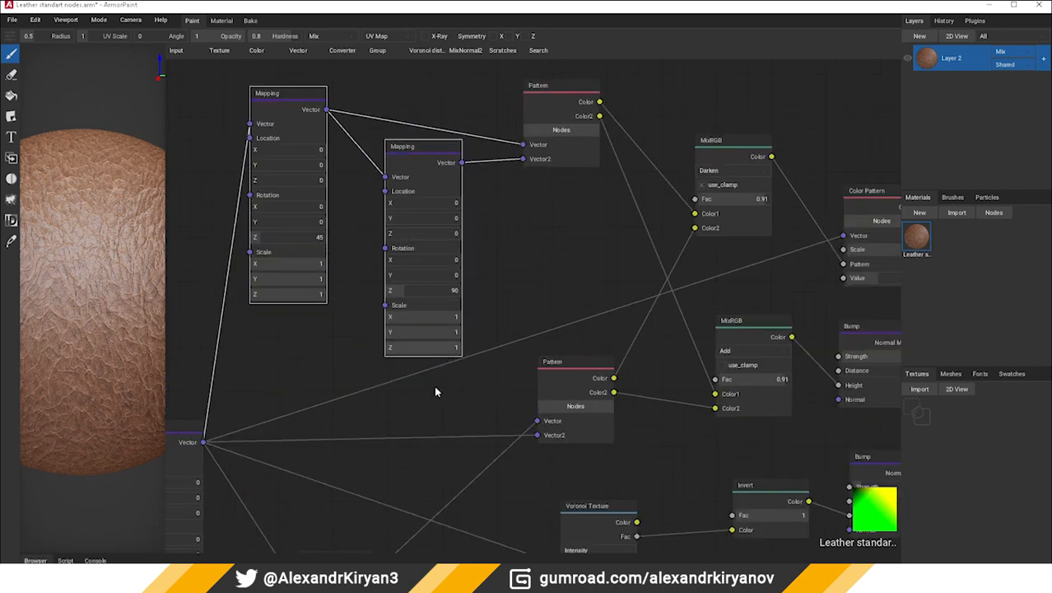
middle_drag(434, 389, 585, 194)
Inspect the lower Pattern node and trace its vector inputs back to their Mapping nodes
click(733, 134)
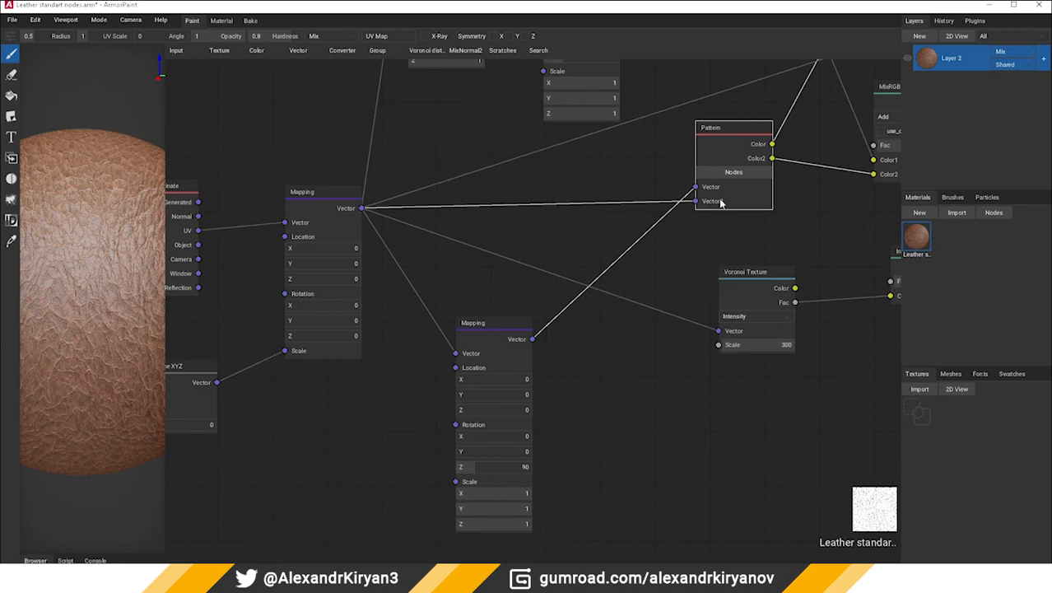
middle_drag(721, 204, 695, 265)
scroll(580, 270, down, 1)
scroll(579, 297, down, 1)
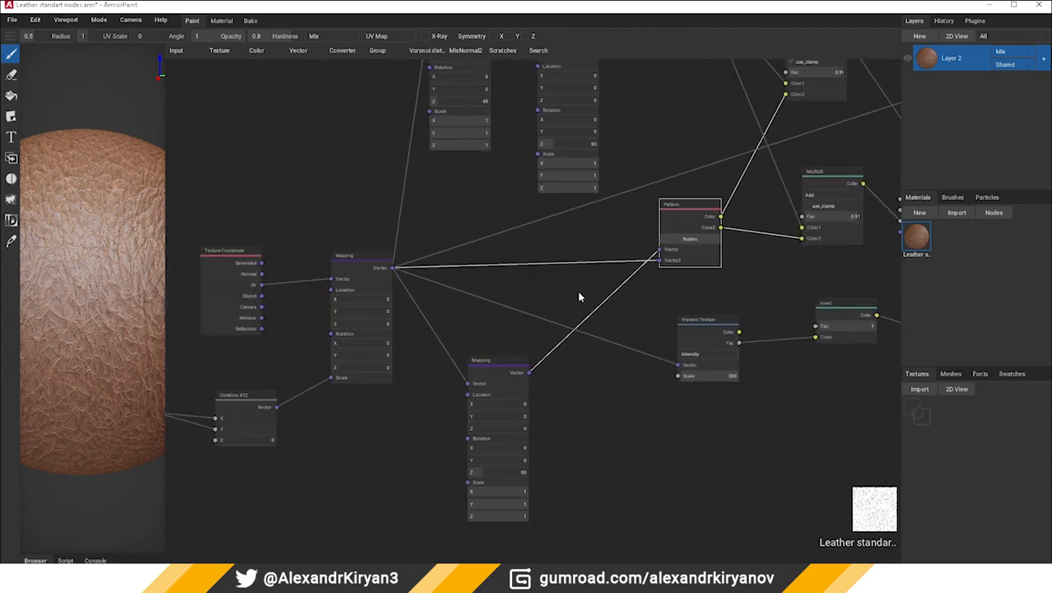
middle_drag(578, 297, 511, 302)
Follow the outputs of the Pattern nodes through the MixRGB and Bump nodes to the Invert node feeding Roughness
click(630, 333)
middle_drag(630, 333, 358, 391)
scroll(361, 389, up, 1)
middle_drag(425, 347, 371, 515)
middle_drag(338, 218, 354, 219)
click(192, 165)
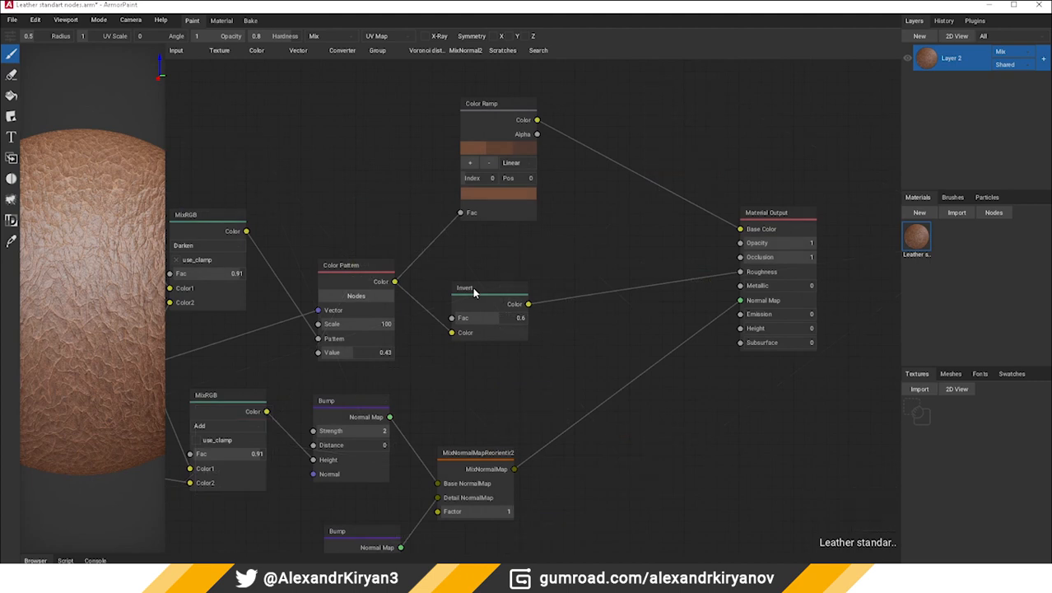
click(473, 292)
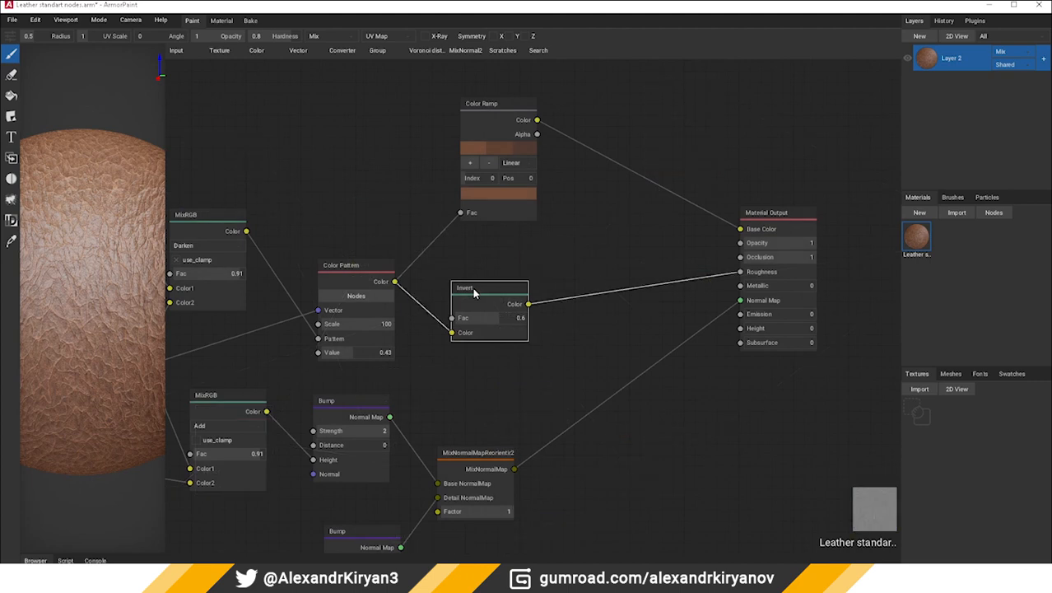
Open the Color Pattern group, examine its Noise Texture and MixRGB nodes, and close the group
click(354, 296)
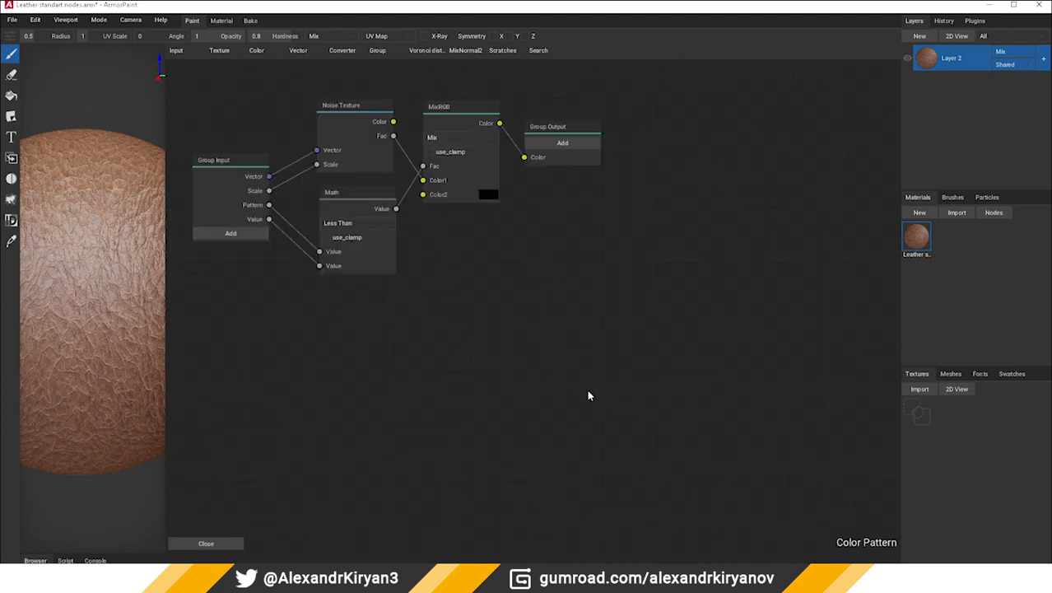
middle_drag(447, 321, 616, 414)
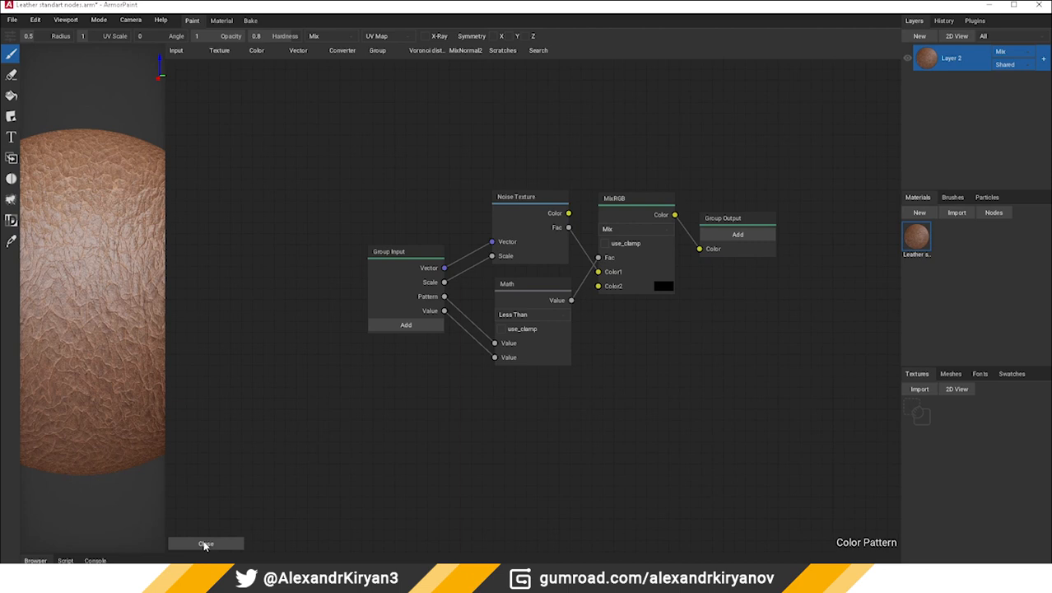
click(534, 213)
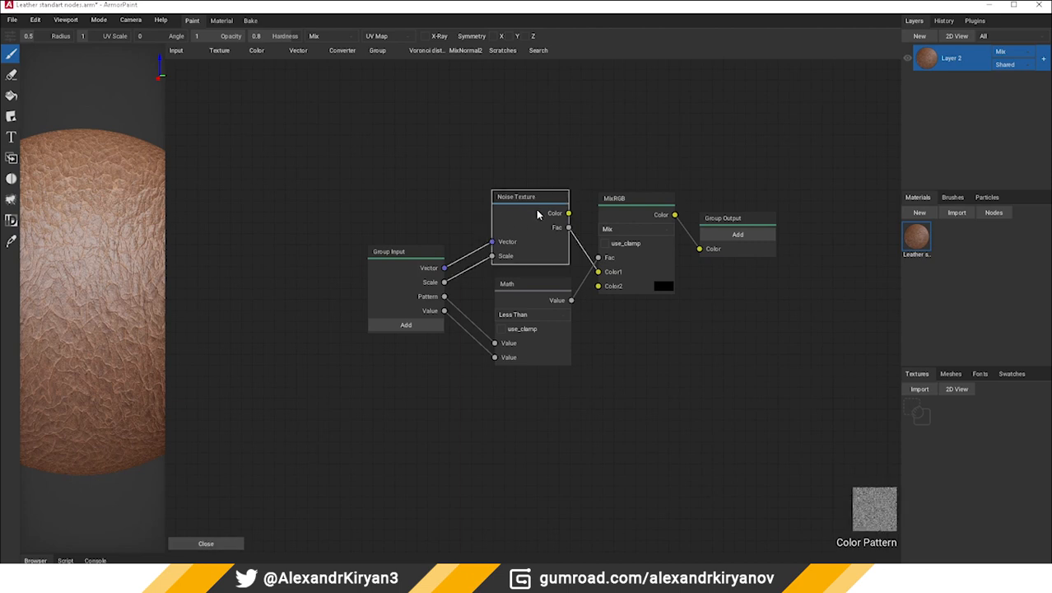
click(632, 229)
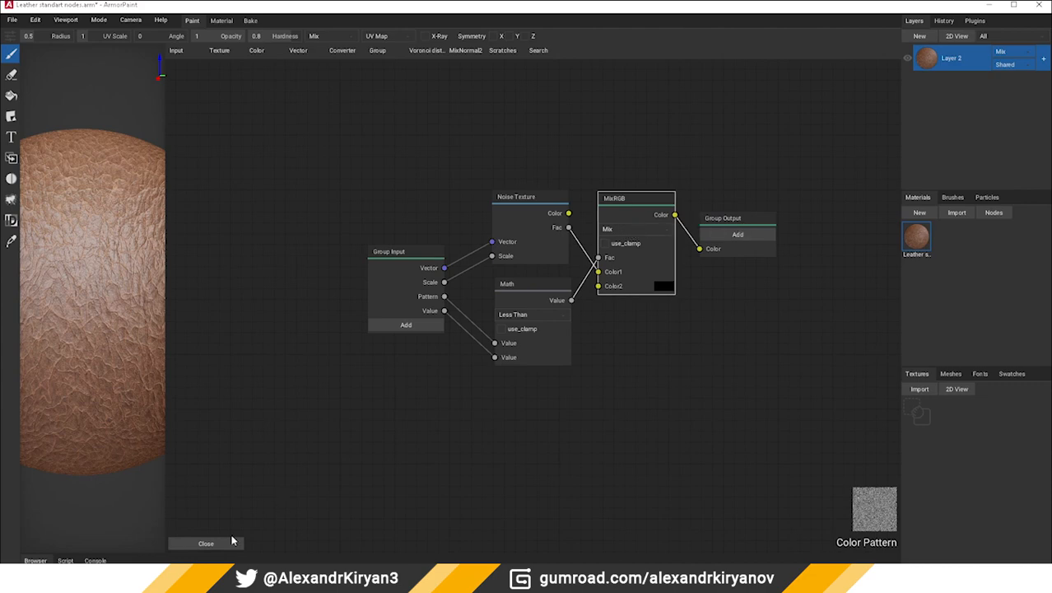
click(228, 541)
middle_drag(669, 412, 585, 439)
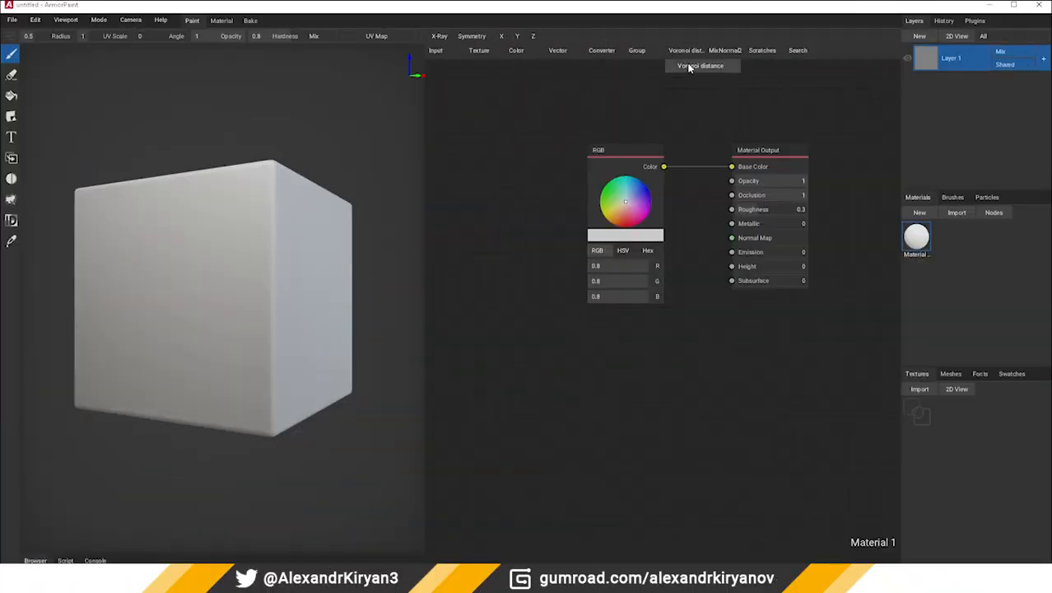
Add a Voronoi distance node and a UV Map node, and connect the UV output to the Voronoi Input
click(689, 66)
click(530, 354)
middle_drag(501, 330, 626, 295)
click(433, 53)
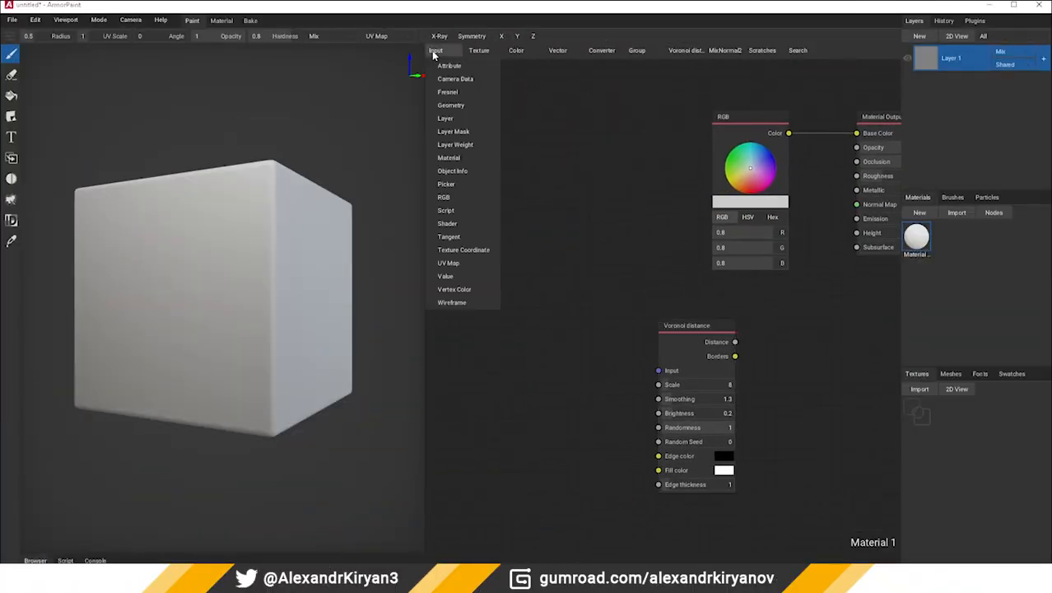
click(448, 263)
click(494, 323)
drag(551, 336, 659, 371)
Rearrange the nodes and connect the Distance output of the Voronoi distance node to Base Color
drag(680, 330, 639, 320)
middle_drag(771, 144, 691, 157)
drag(669, 131, 614, 115)
drag(614, 347, 775, 146)
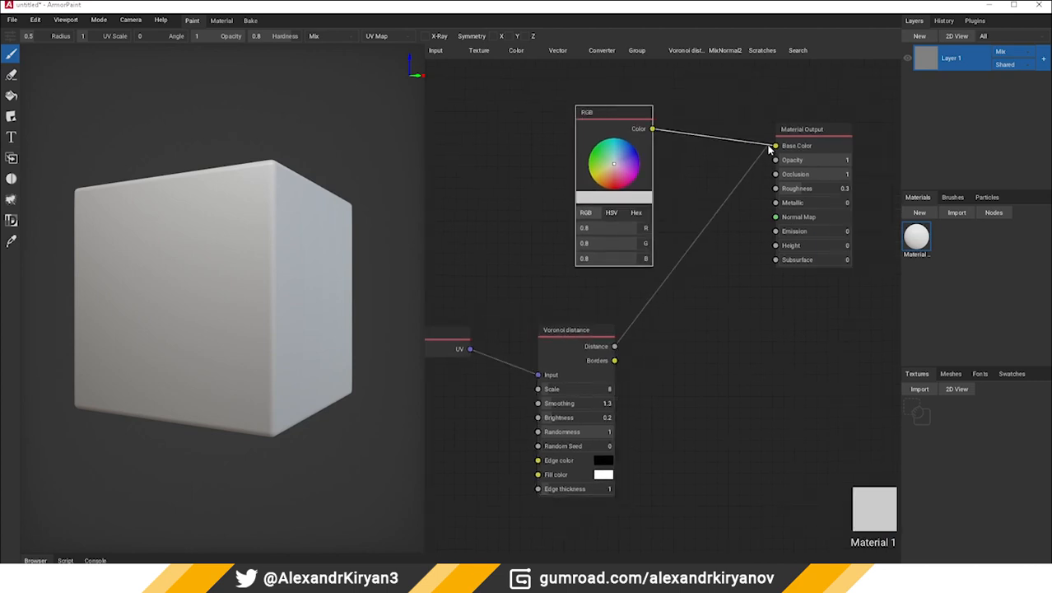
Apply the material to the cube as a new layer, and set the Voronoi distance Scale to 16.67 and Smoothing to 1.89
drag(917, 237, 278, 282)
right_drag(277, 282, 509, 417)
drag(549, 397, 486, 428)
key(ctrl+z)
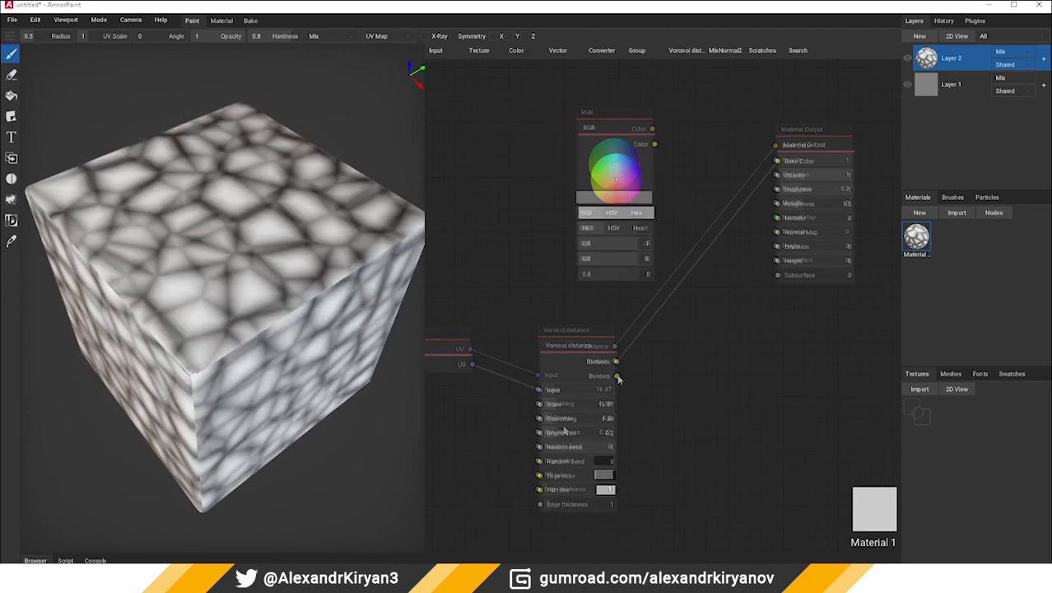
Connect the Voronoi Borders output to Base Color and set the Edge color to dark red
drag(618, 378, 779, 162)
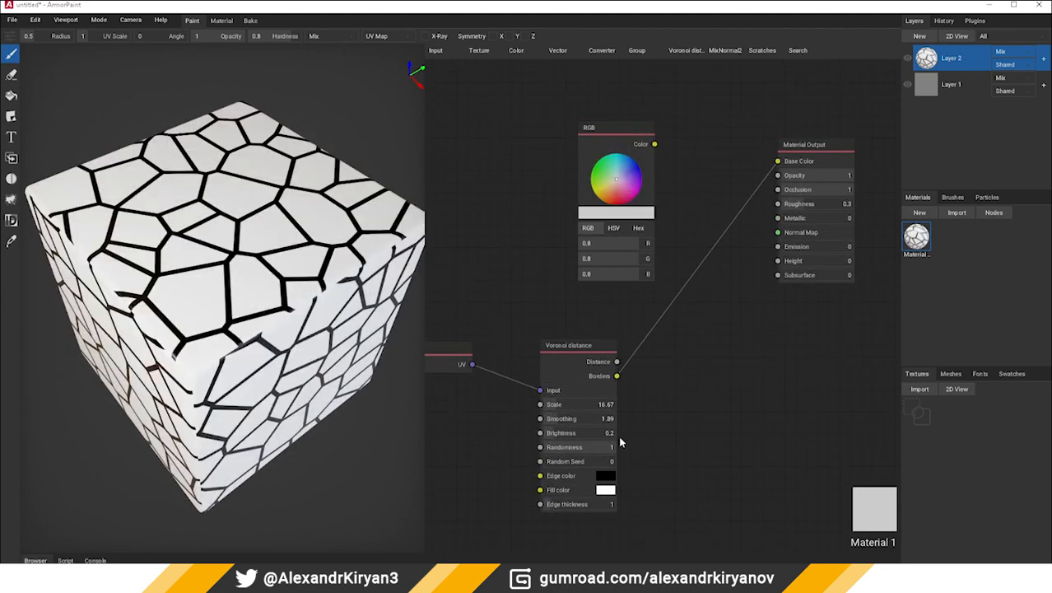
middle_drag(620, 443, 659, 412)
click(647, 444)
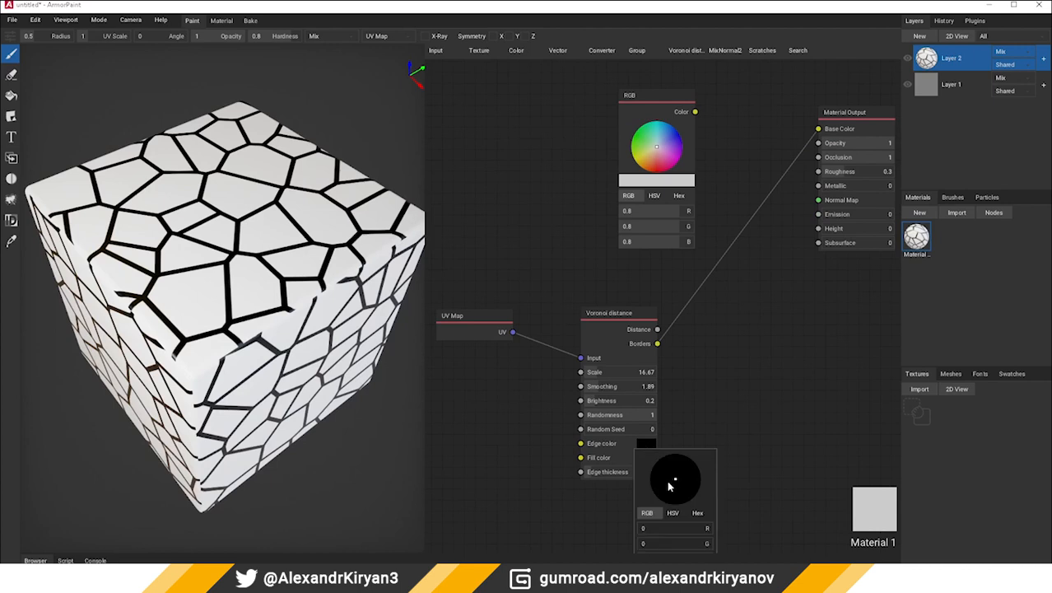
drag(652, 535, 696, 450)
Set the Fill color of the Voronoi distance node to blue and its Edge thickness to 0.1
click(647, 457)
right_drag(729, 415, 729, 337)
drag(596, 390, 628, 391)
drag(628, 391, 579, 397)
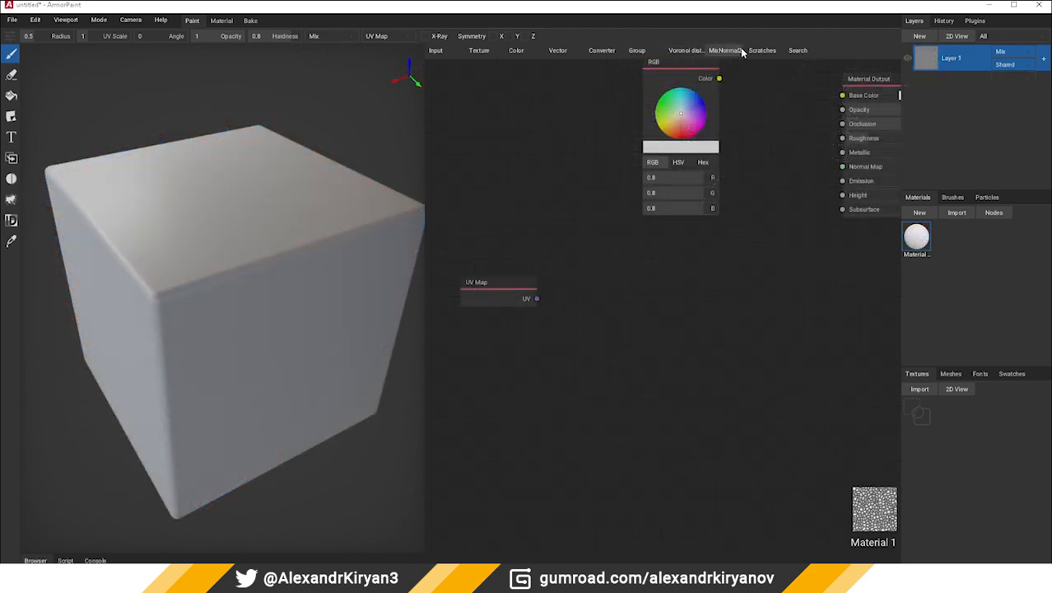
Add a Scratches node linked from the UV Map to Base Color, and apply the material to the cube
click(762, 51)
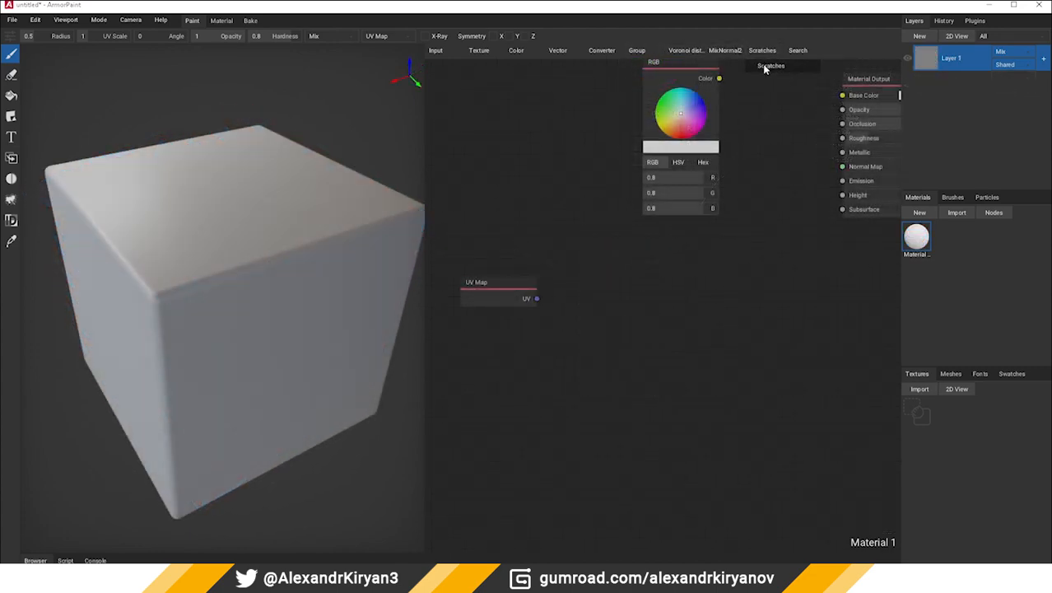
click(764, 69)
drag(537, 298, 667, 308)
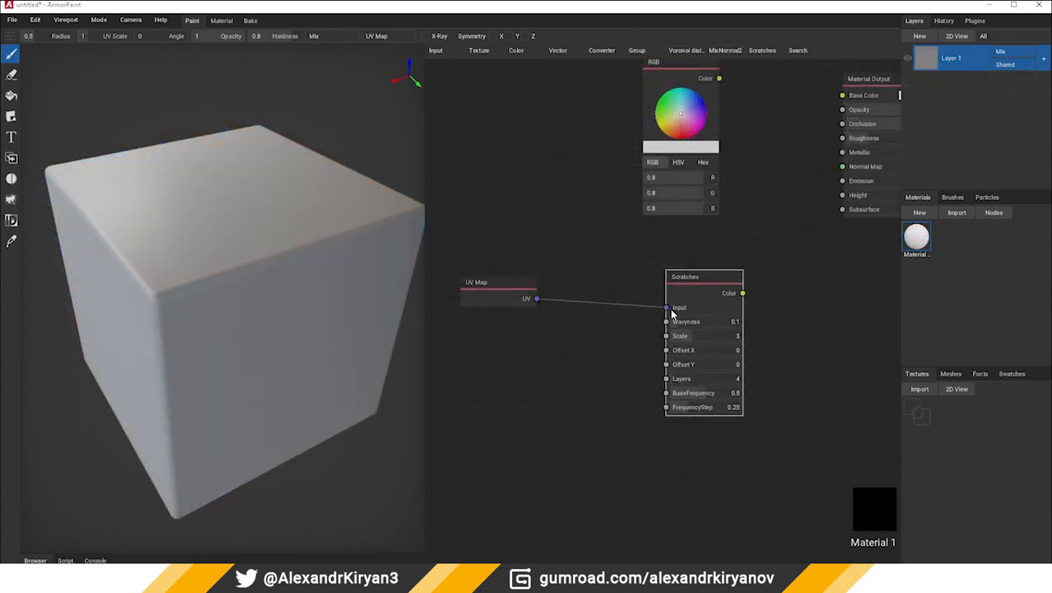
drag(724, 280, 836, 133)
drag(916, 237, 319, 307)
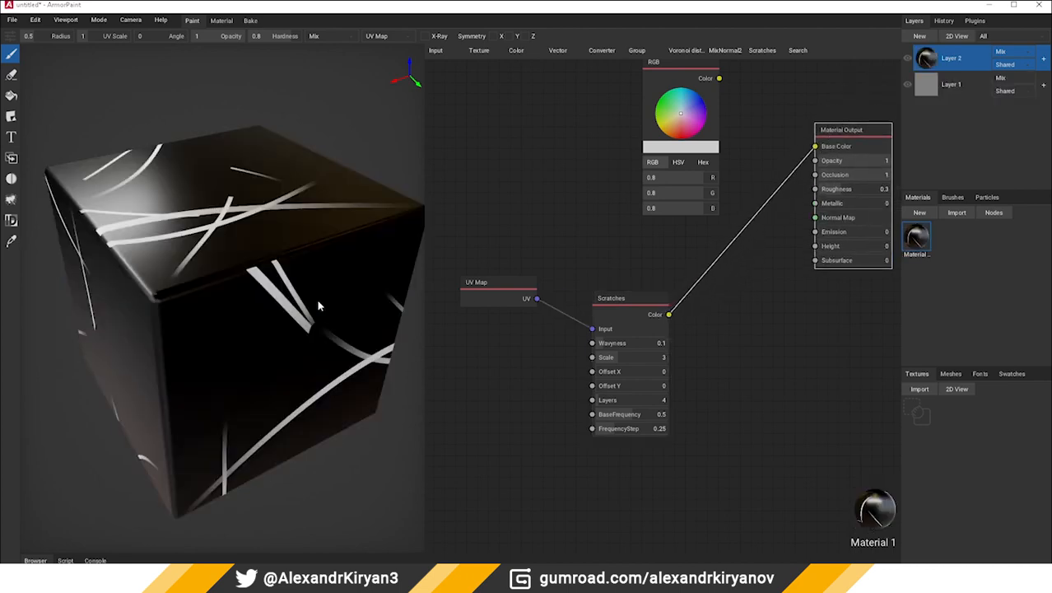
Set the Scratches node's Wavyness to 0.17, Scale to 10, Layers to 27.27, BaseFrequency to 1 and FrequencyStep to 0
drag(625, 361, 507, 387)
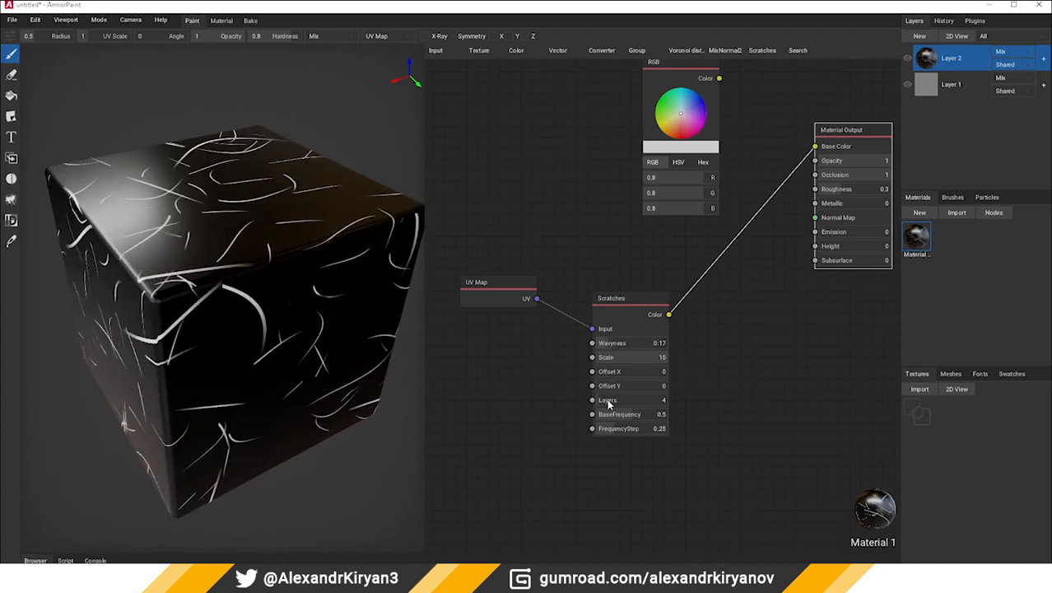
drag(608, 403, 740, 414)
mouse_move(626, 428)
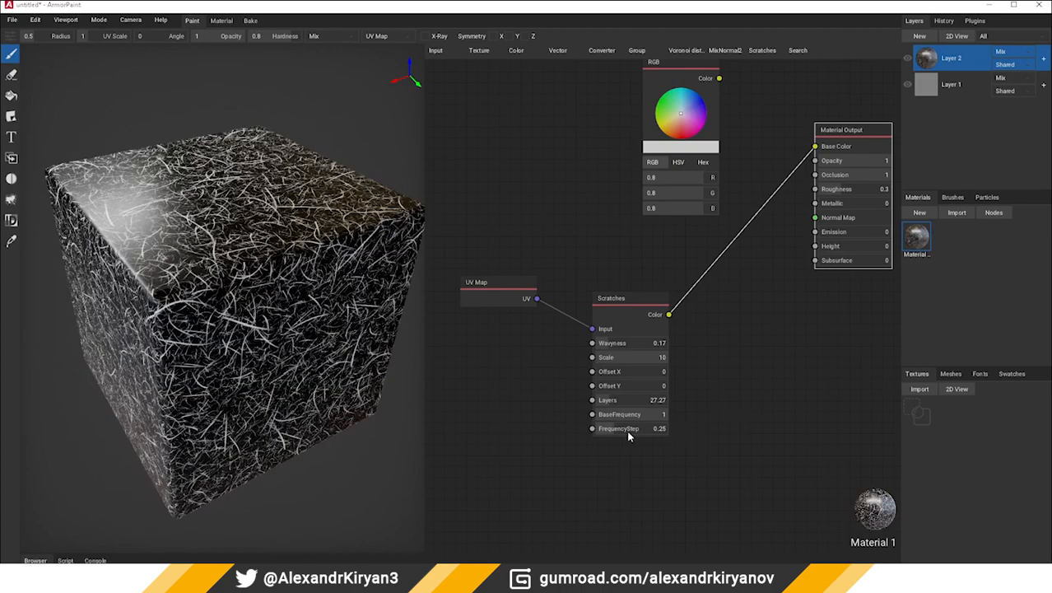
drag(626, 428, 761, 424)
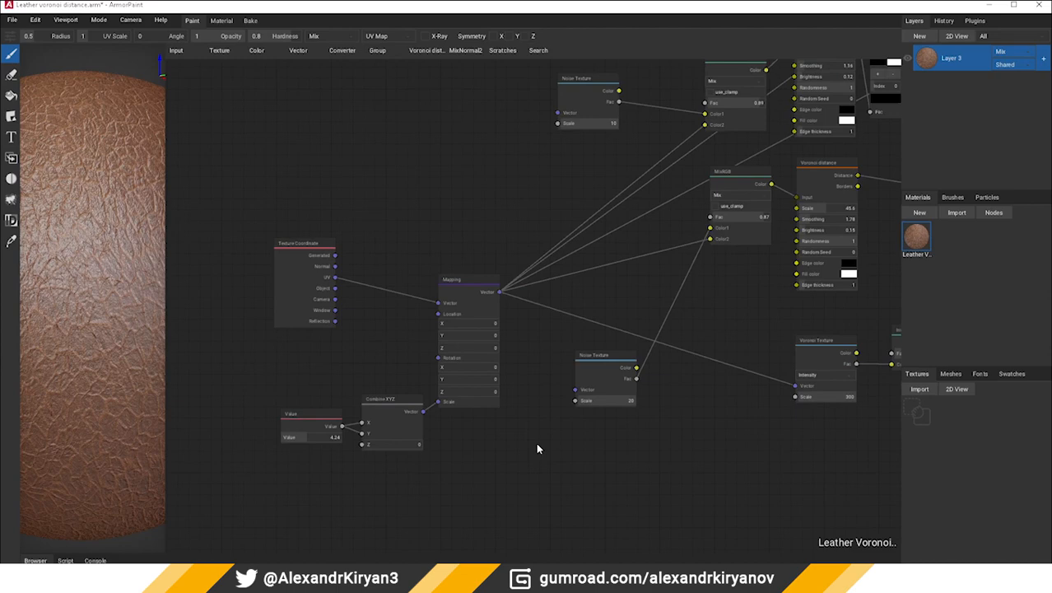
middle_drag(538, 448, 291, 550)
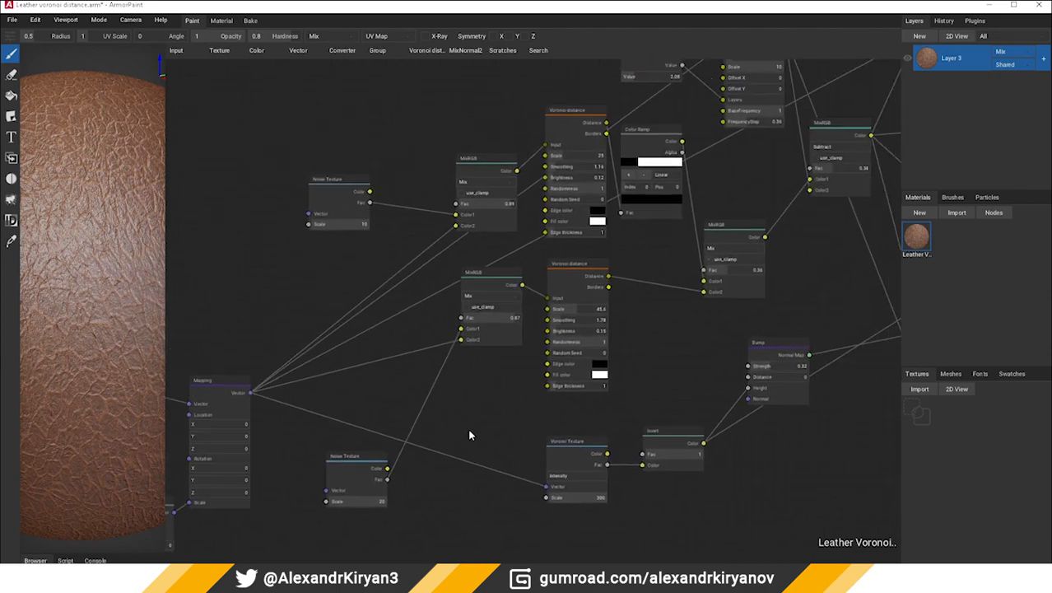
Examine the two Voronoi distance nodes in the Leather Voronoi graph and the MixRGB and Noise Texture nodes feeding them
middle_drag(484, 411, 376, 458)
scroll(451, 346, up, 2)
click(467, 330)
scroll(467, 331, down, 2)
scroll(472, 263, up, 2)
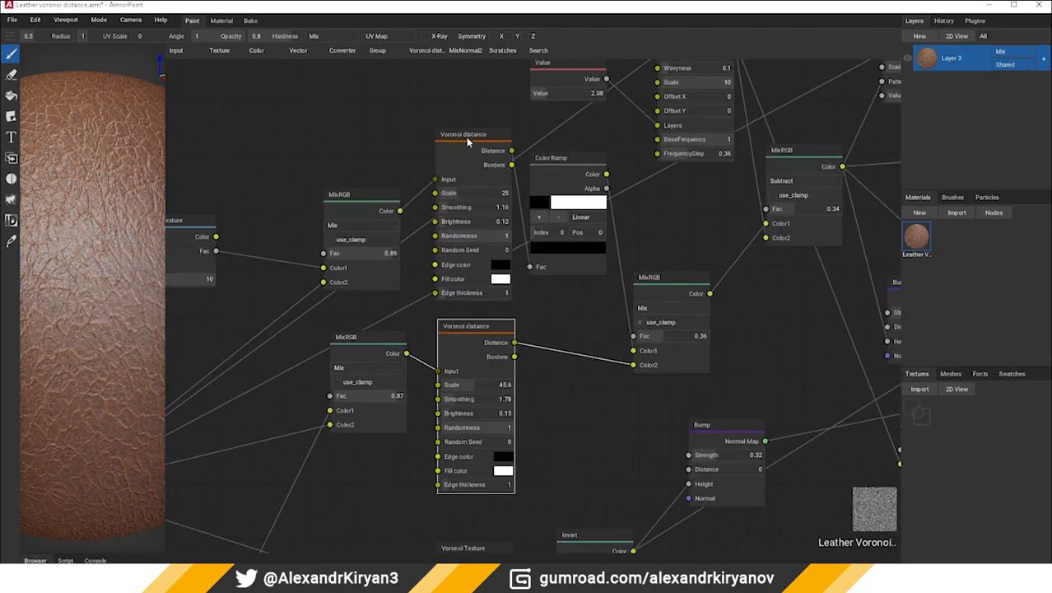
click(467, 141)
middle_drag(565, 386, 492, 445)
scroll(508, 436, down, 2)
scroll(556, 142, up, 2)
middle_drag(438, 353, 488, 309)
middle_drag(333, 361, 577, 300)
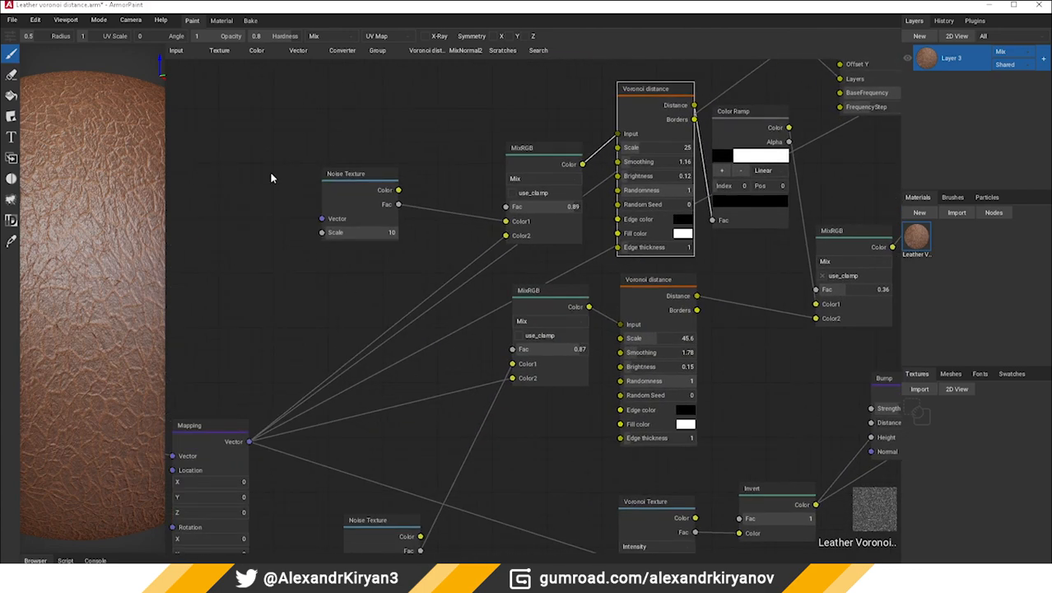
Examine the two Noise Texture nodes and the Color Ramp node around the Voronoi distance nodes in the leather graph
click(378, 186)
middle_drag(358, 469, 358, 355)
click(389, 424)
middle_drag(489, 375, 392, 435)
scroll(392, 434, down, 1)
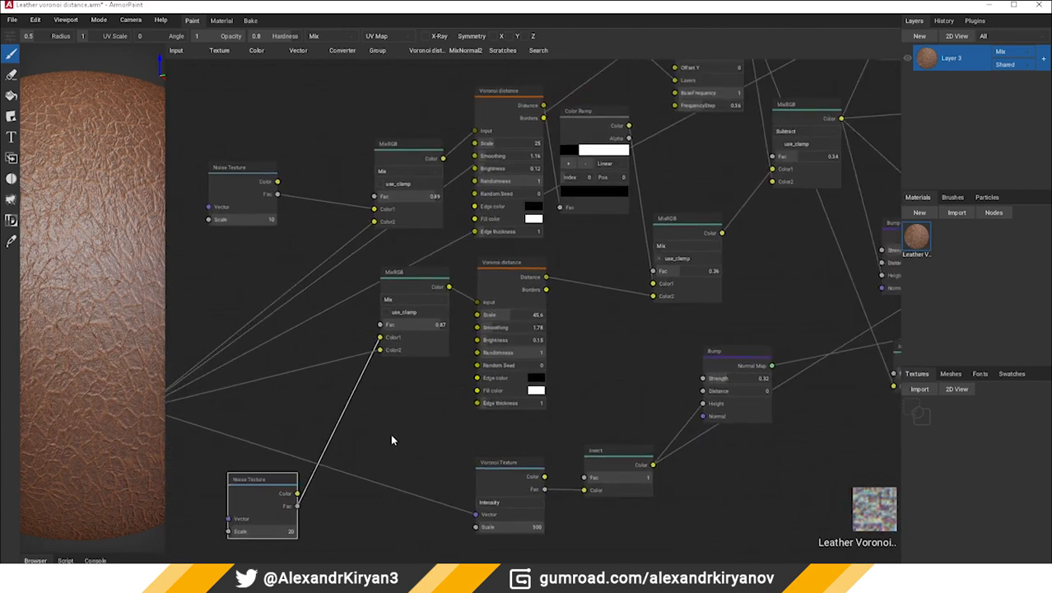
middle_drag(587, 365, 462, 409)
middle_drag(506, 299, 413, 421)
click(372, 279)
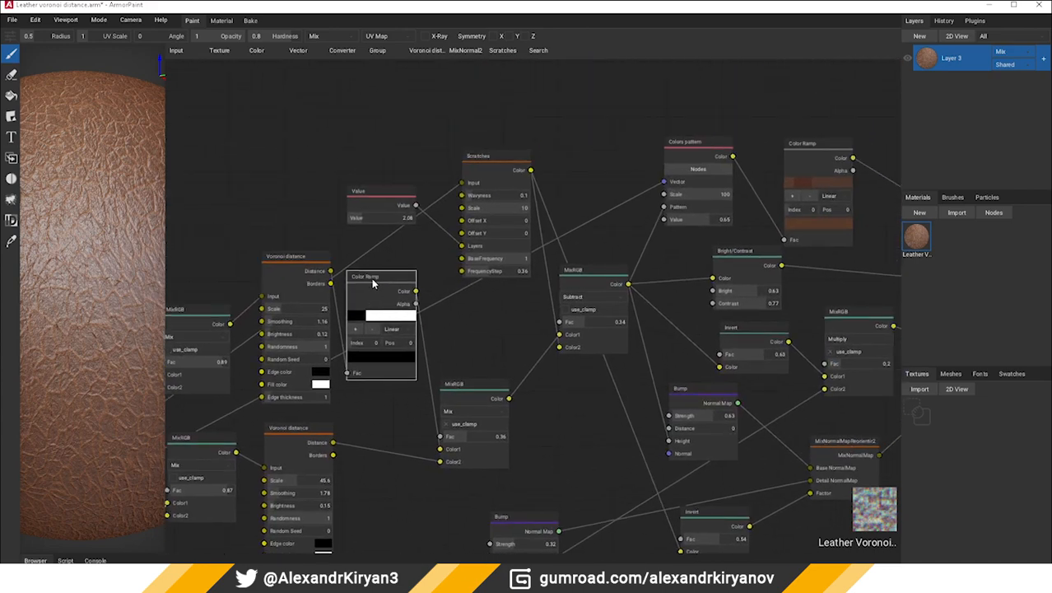
Examine how the MixRGB, Scratches, normal map mixing and Colors pattern nodes combine on the way to the Material Output
click(471, 383)
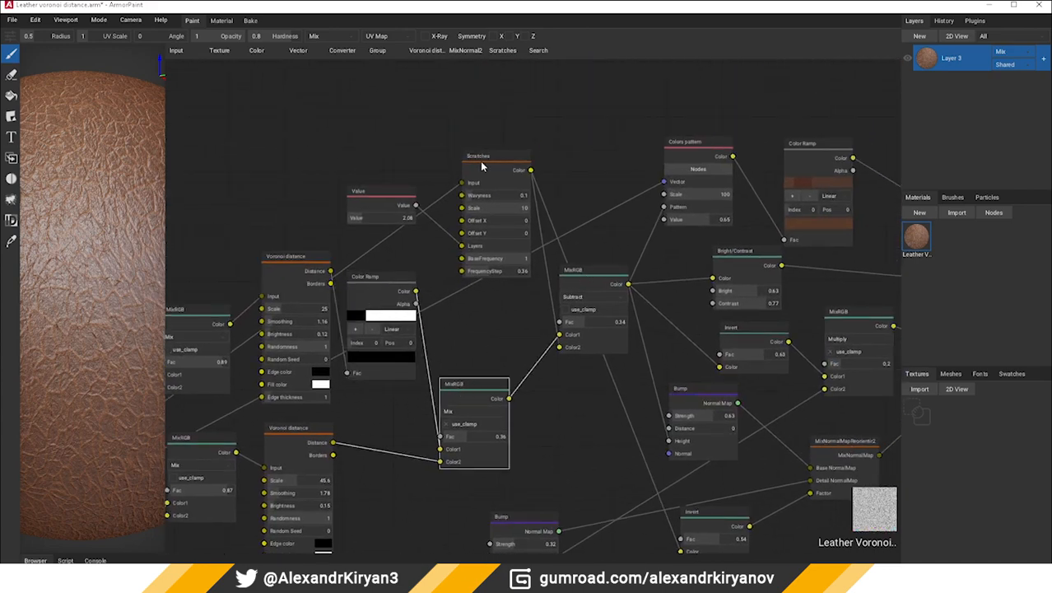
click(482, 167)
click(568, 331)
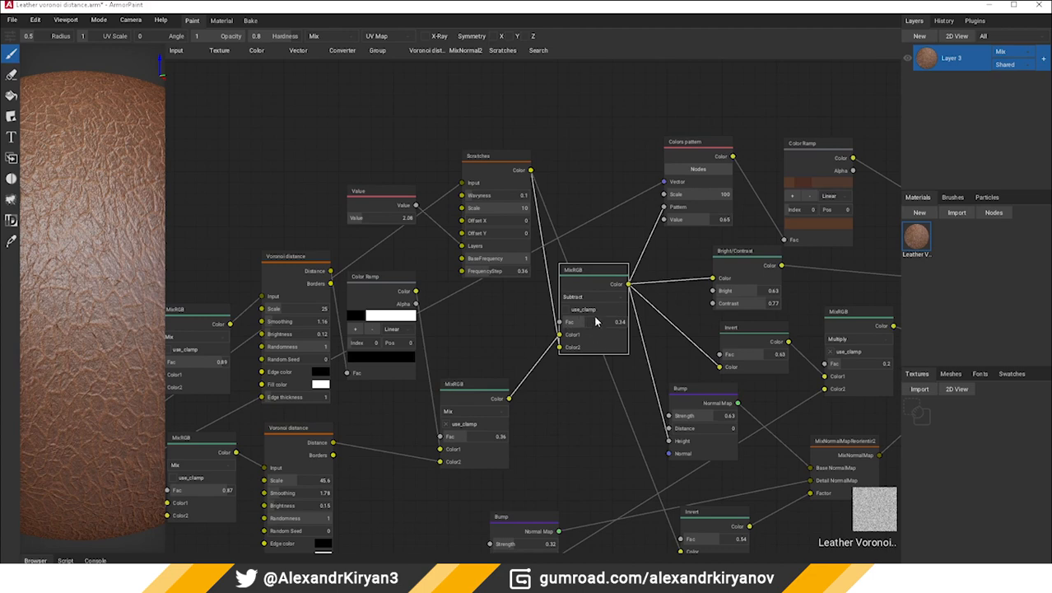
middle_drag(596, 321, 439, 329)
middle_drag(534, 395, 474, 340)
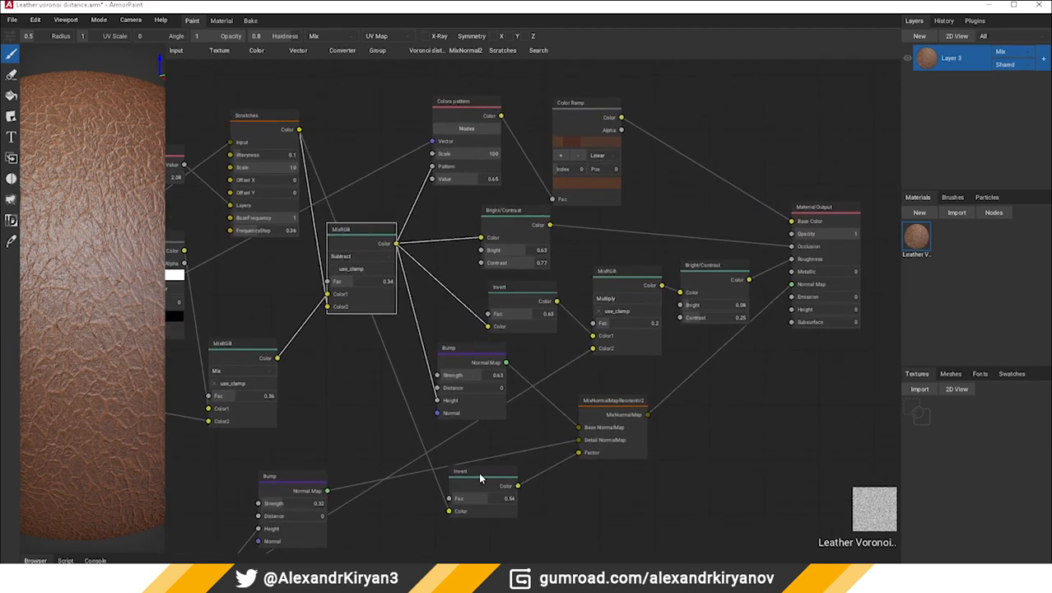
click(616, 409)
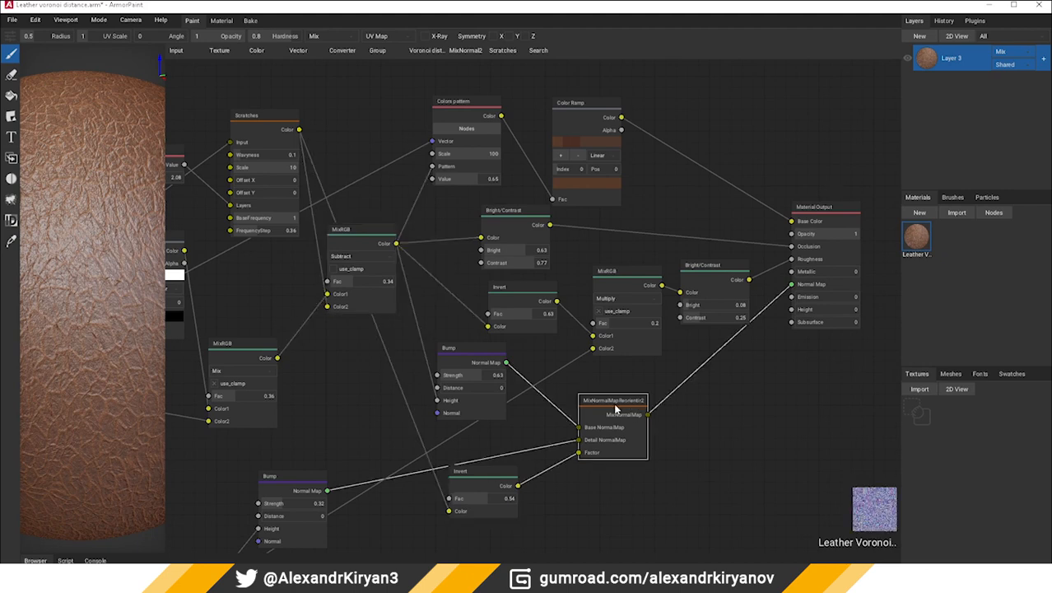
click(626, 278)
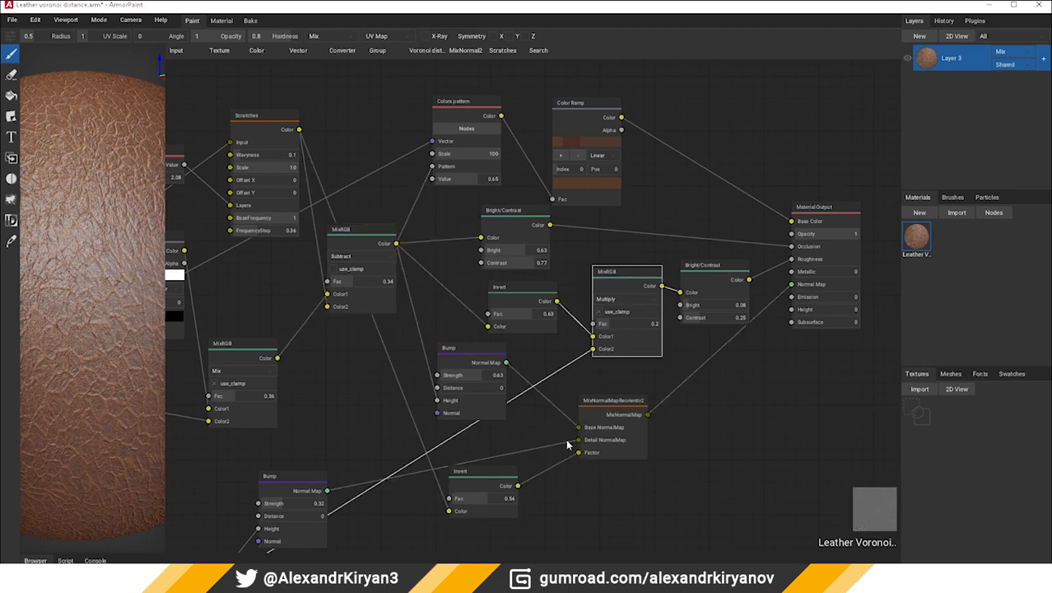
click(459, 108)
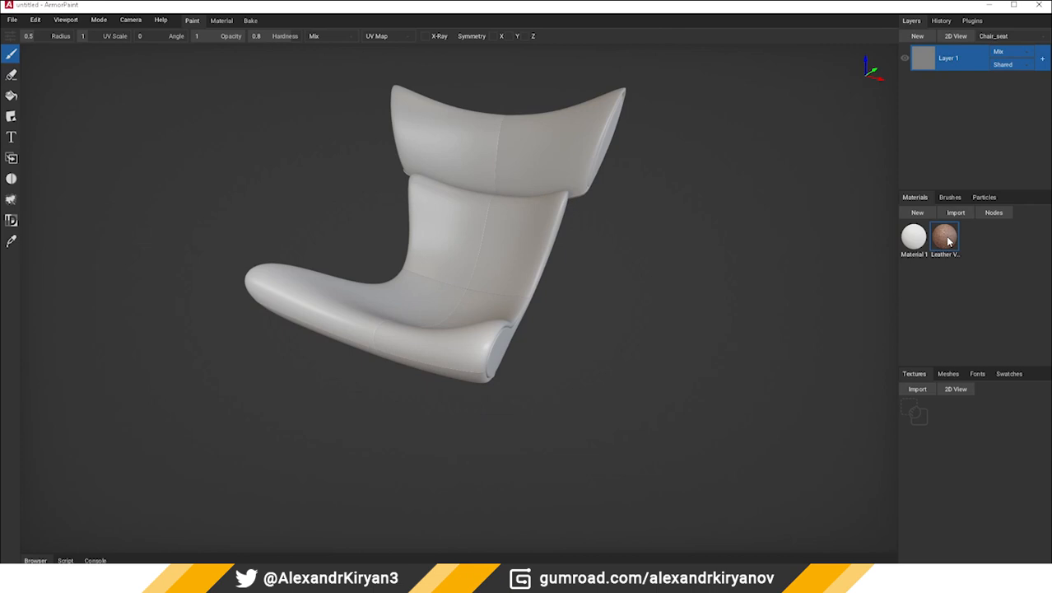
Apply the Leather Voronoi distance material to the chair seat and set the Value node driving its Mapping scale to 12
drag(948, 240, 475, 246)
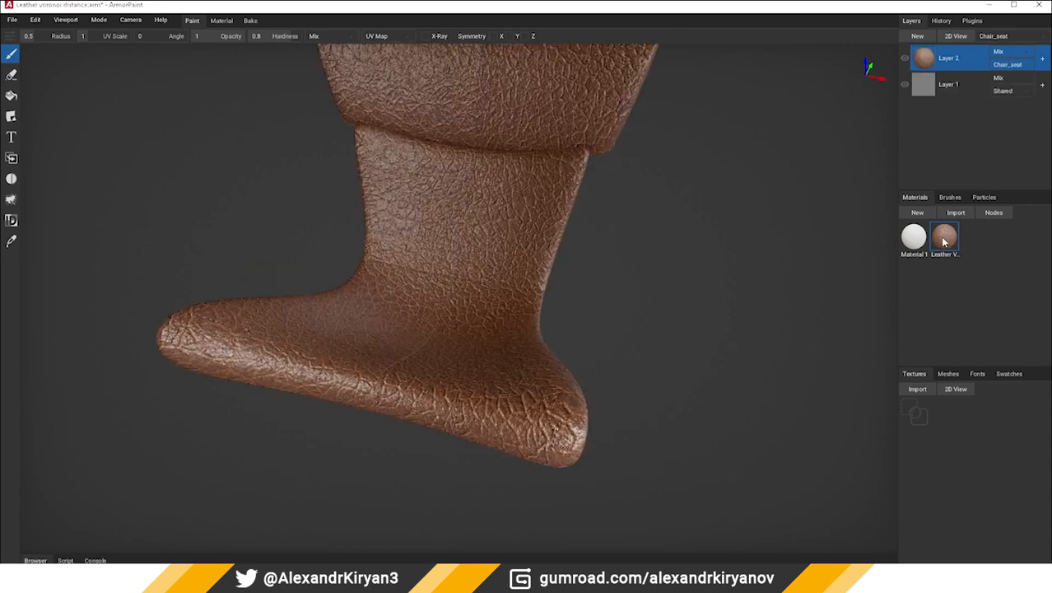
double_click(944, 240)
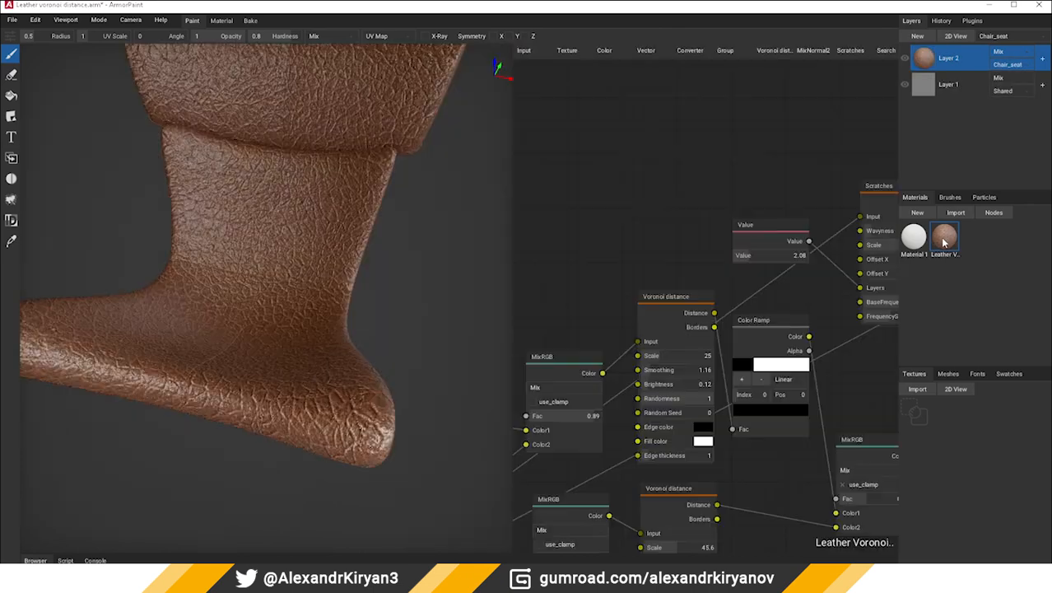
scroll(756, 298, up, 5)
middle_drag(693, 302, 765, 223)
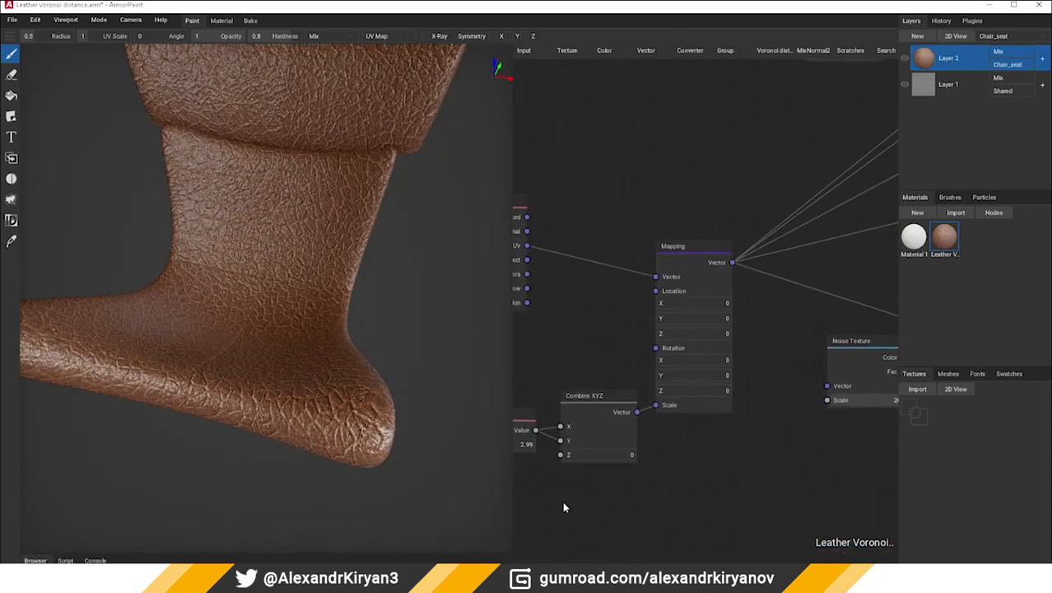
middle_drag(528, 517, 708, 474)
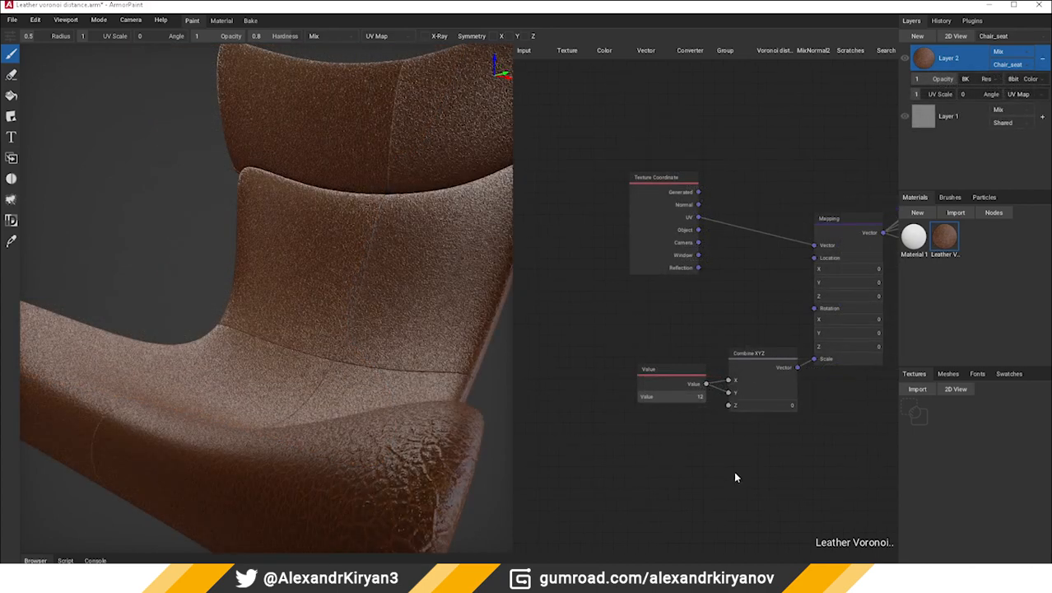
middle_drag(735, 472, 709, 475)
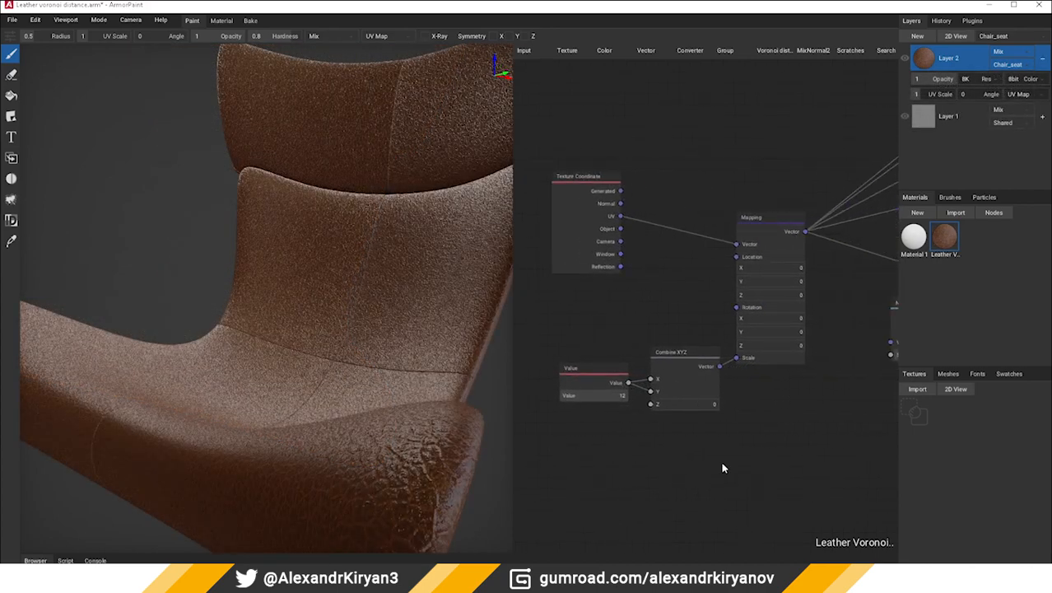
scroll(336, 405, down, 5)
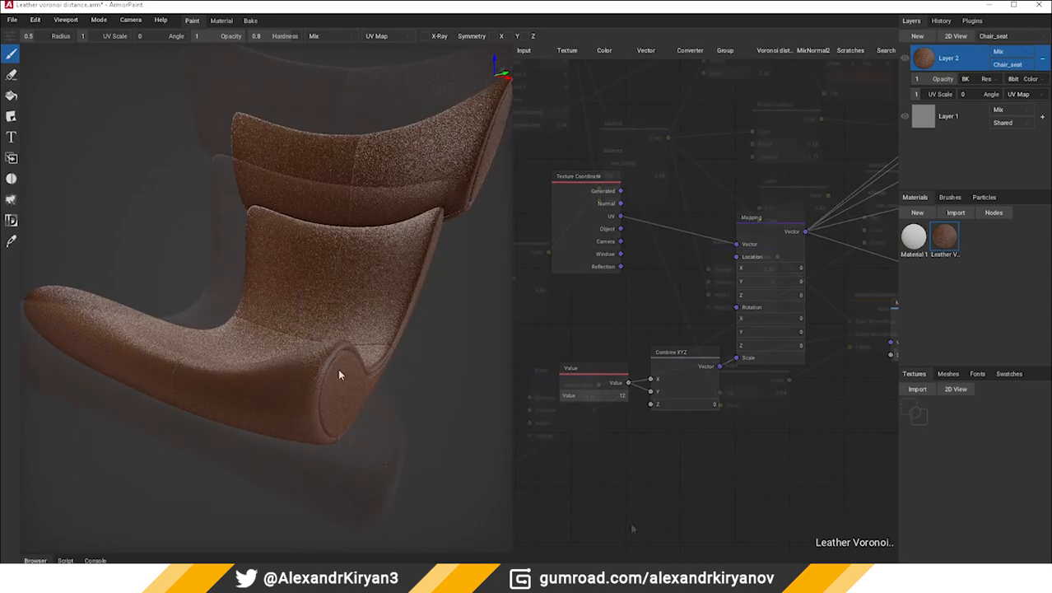
Duplicate the Leather Voronoi distance material and delete Layer 1
right_click(919, 247)
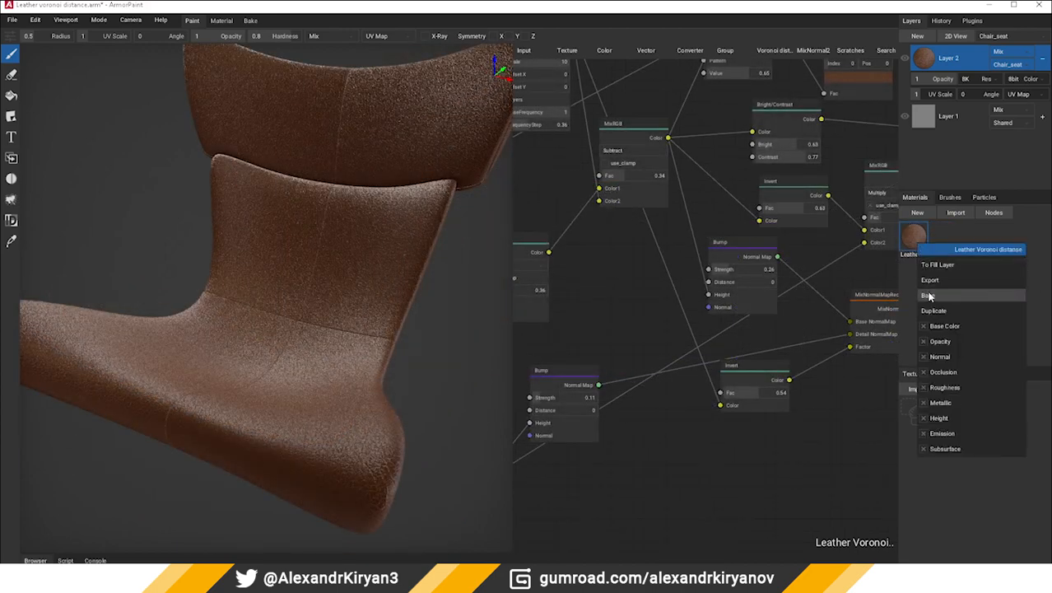
click(932, 311)
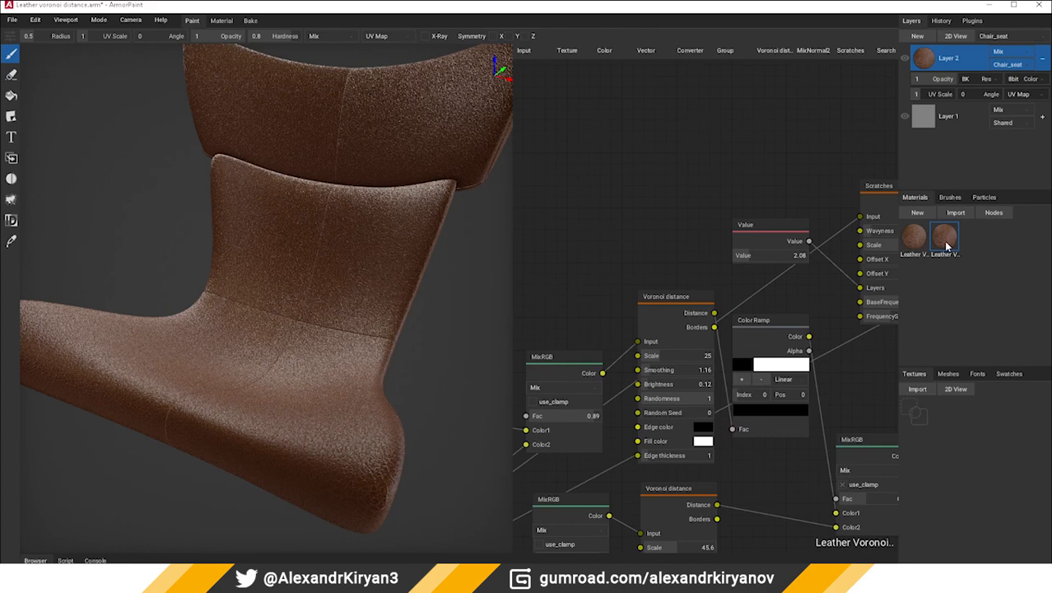
click(927, 122)
right_click(926, 121)
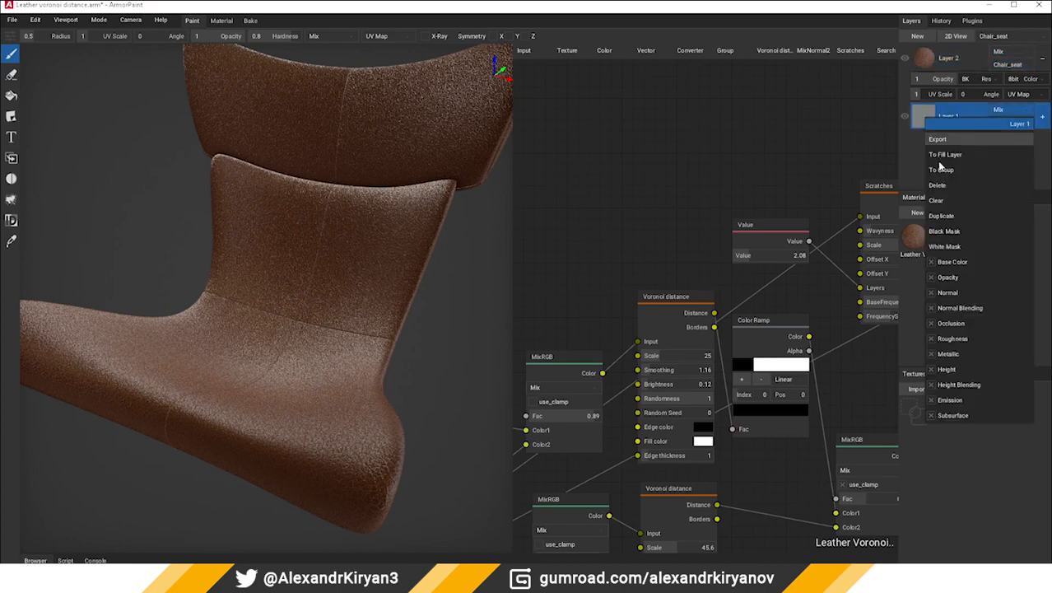
click(947, 195)
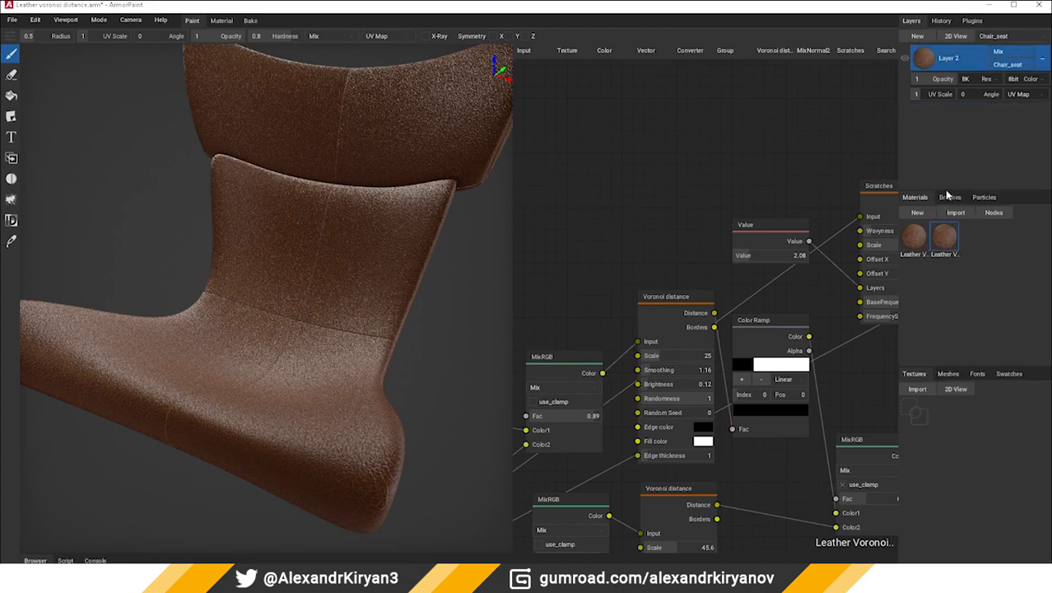
Apply the duplicated leather with Bump strengths of 0.1 and 0.05 to the chair seat as Layer 3, and move Layer 2 above it
click(946, 240)
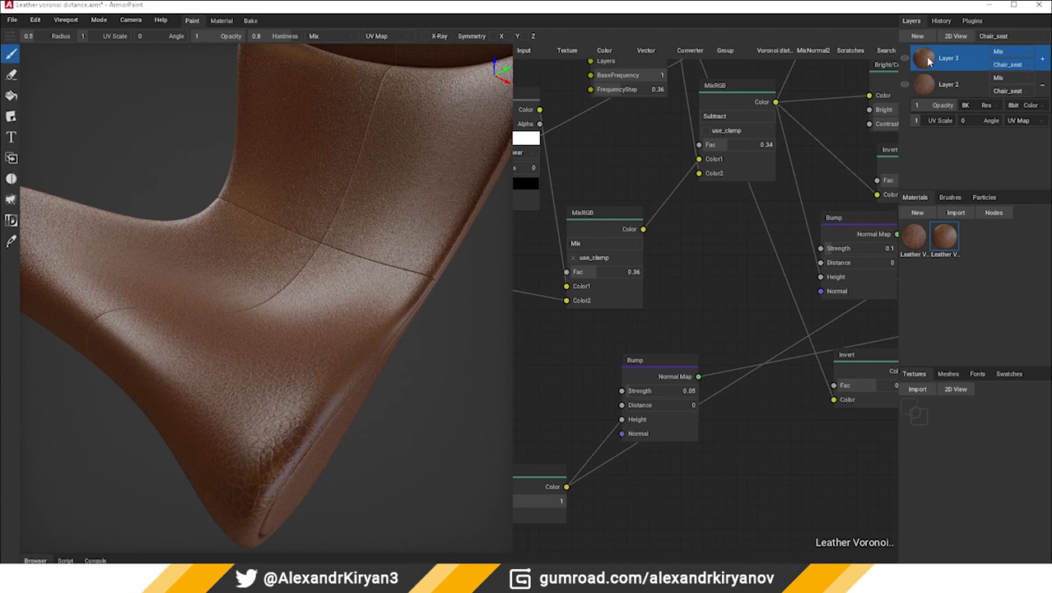
click(925, 86)
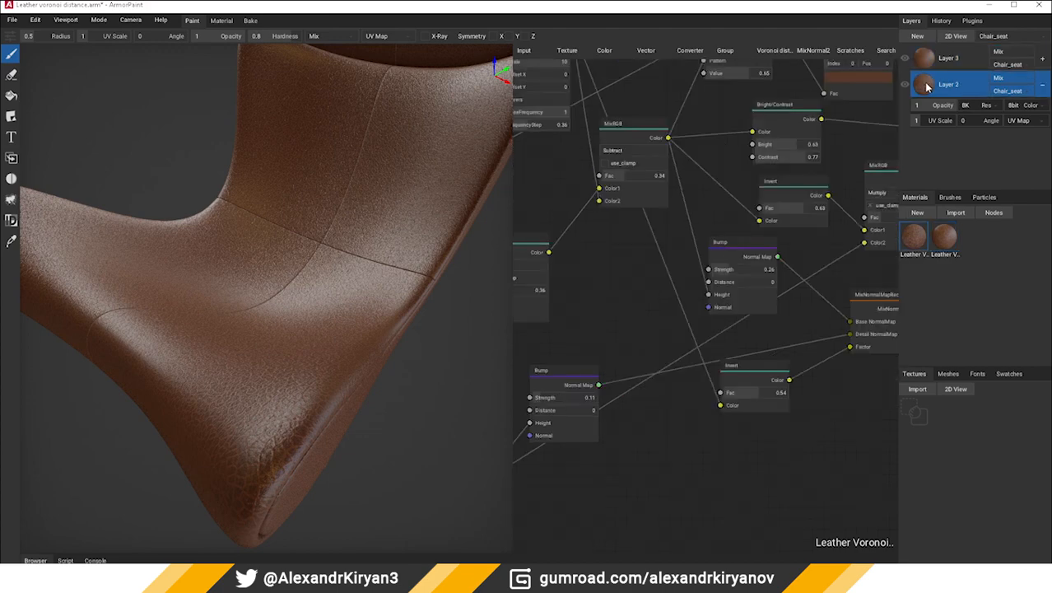
drag(925, 85, 924, 51)
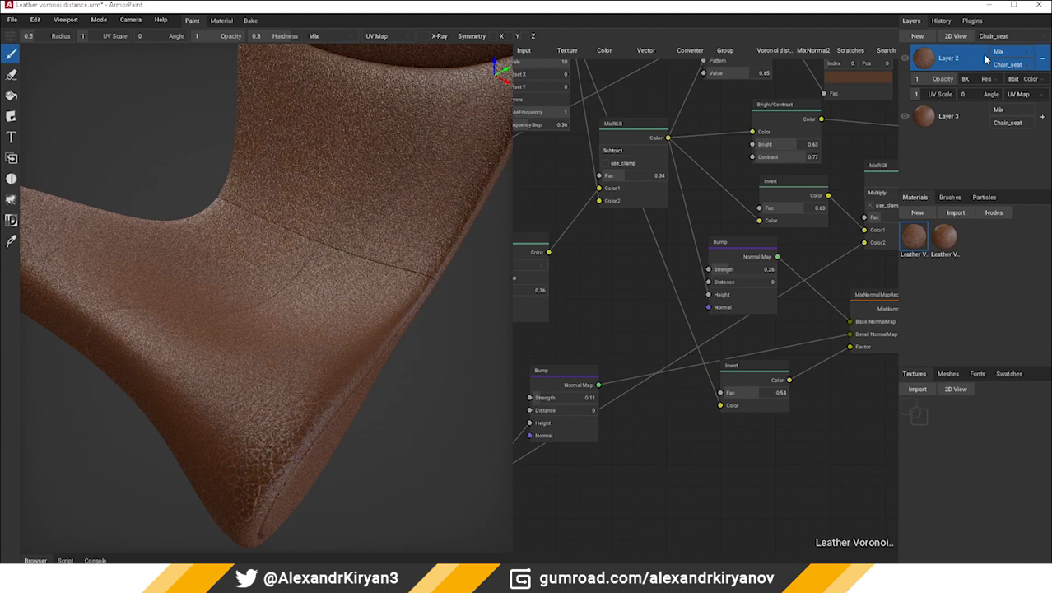
Turn off Normal Blending for Layer 2
right_click(923, 60)
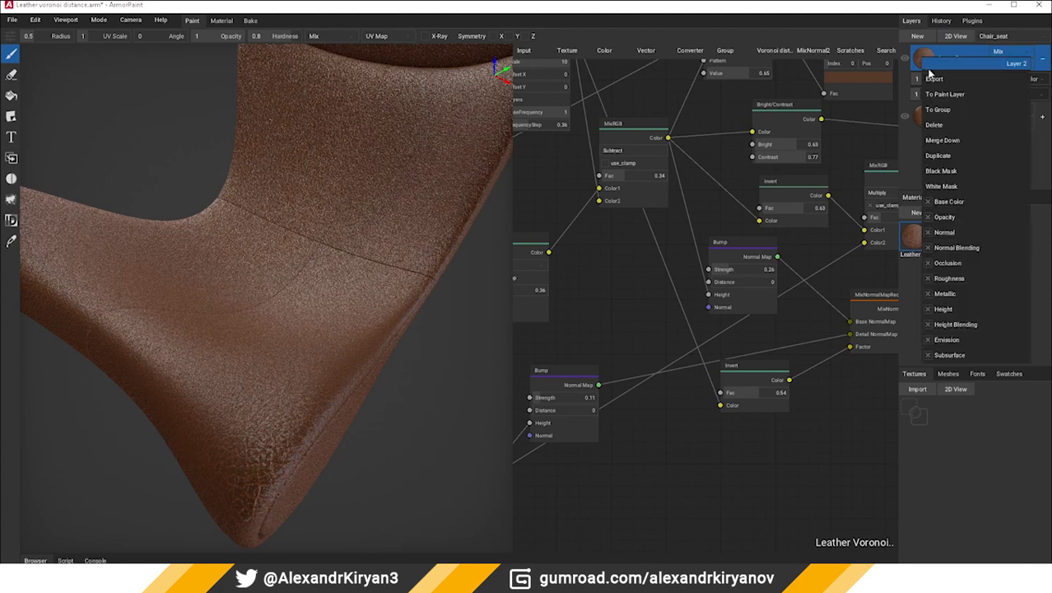
click(928, 248)
click(617, 266)
right_drag(616, 266, 607, 300)
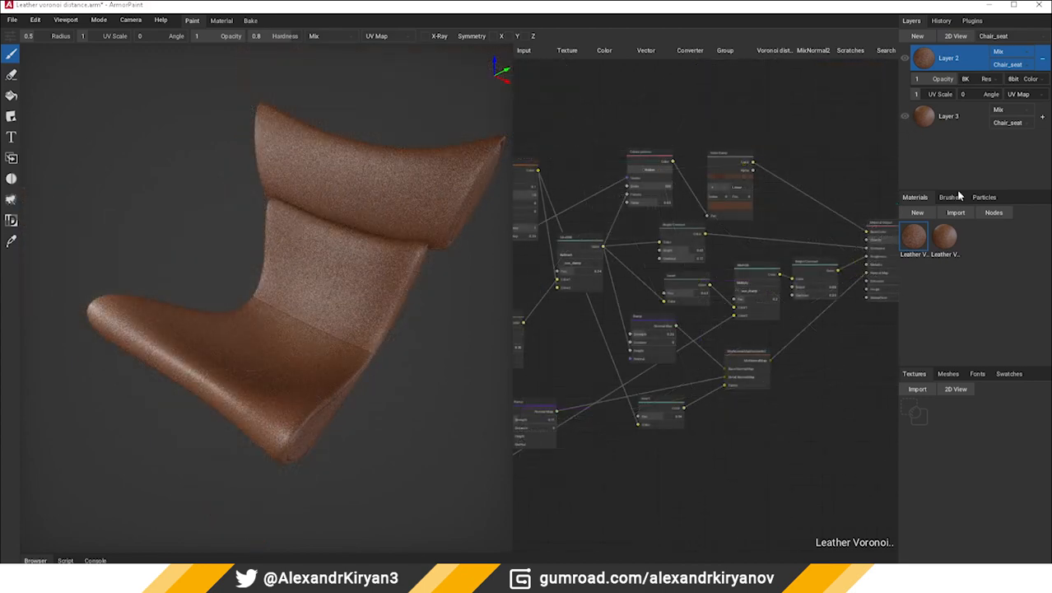
Import the material file Advance noise.arm and add a black mask to Layer 2
click(955, 211)
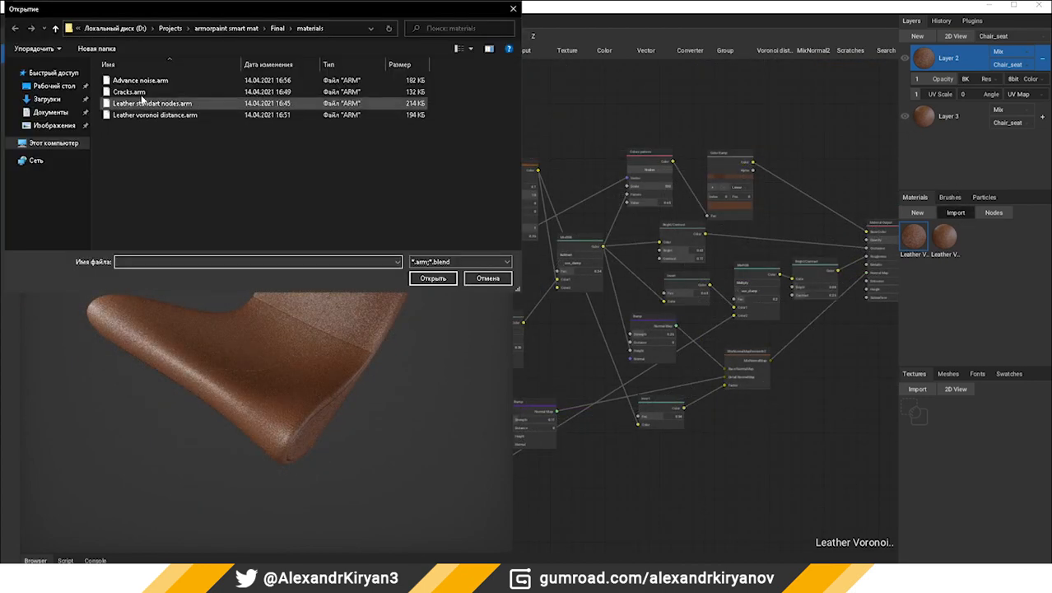
double_click(132, 85)
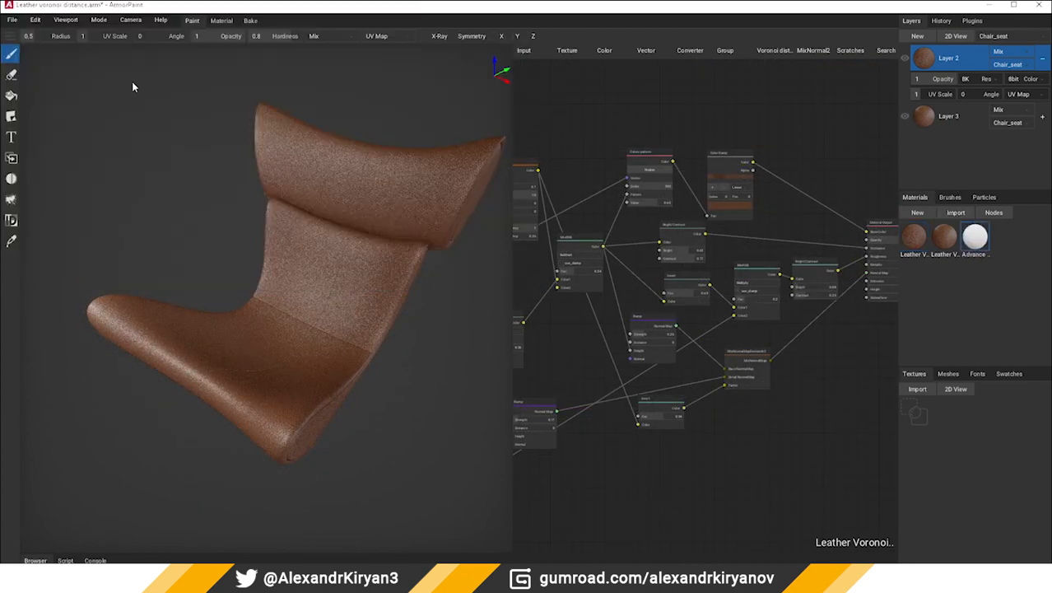
right_click(924, 55)
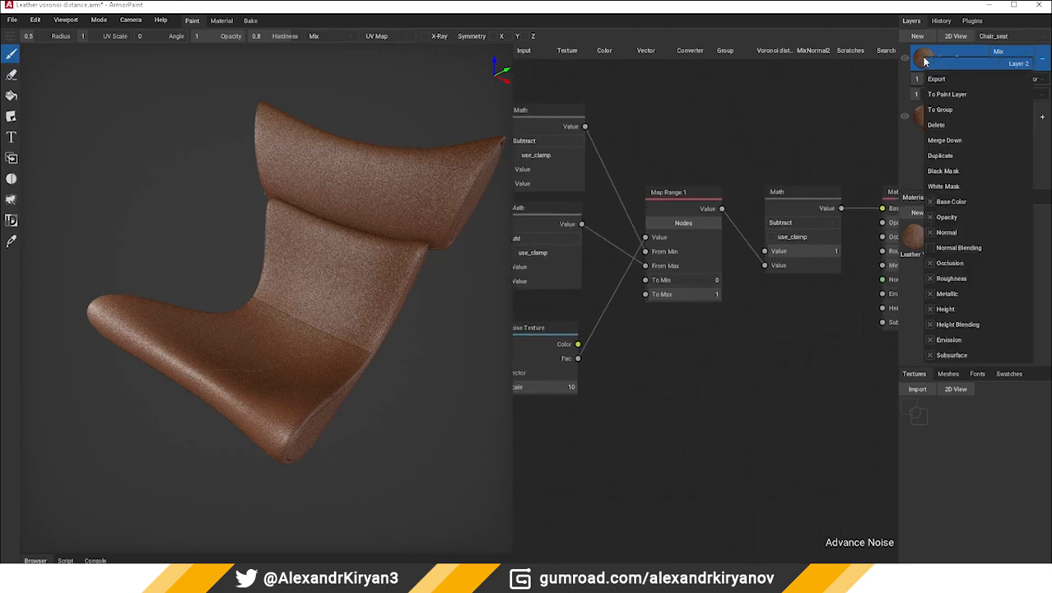
click(947, 171)
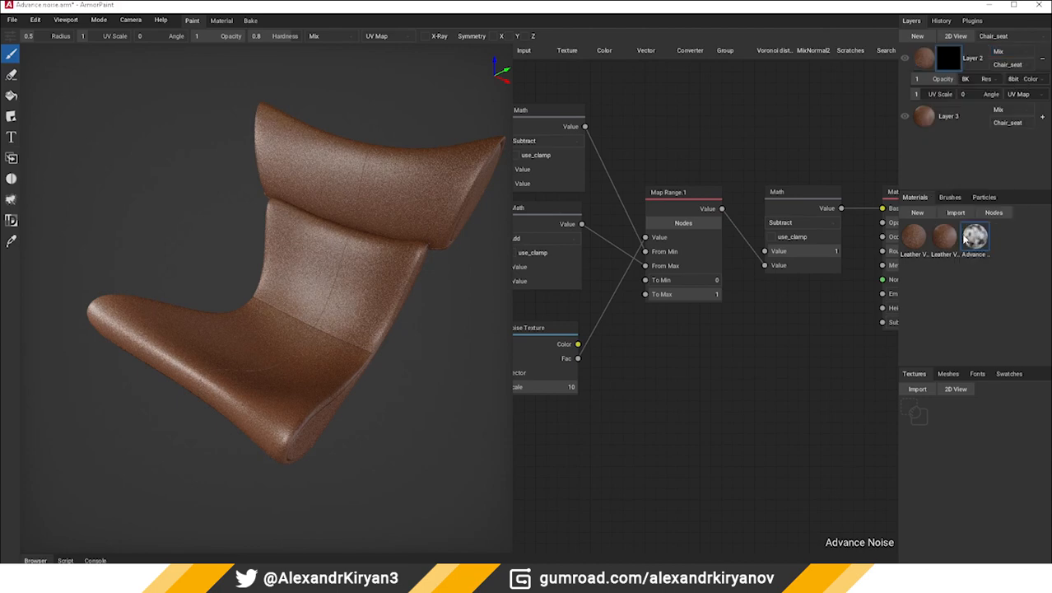
Convert Layer 2's mask to a fill mask using the Advance Noise material, and check the blend on the chair up close
right_click(941, 52)
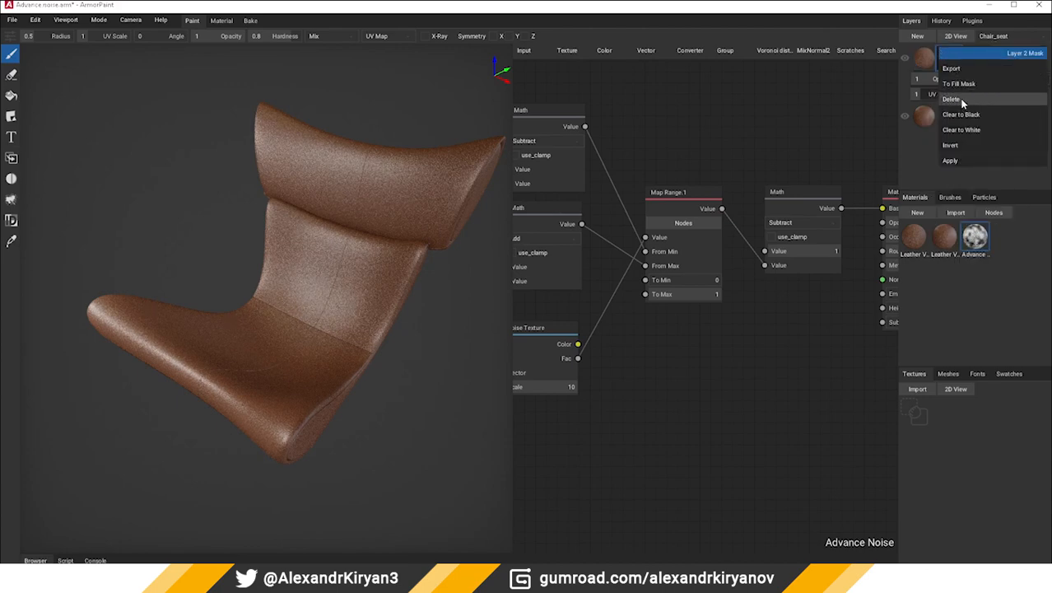
click(962, 88)
scroll(293, 308, up, 5)
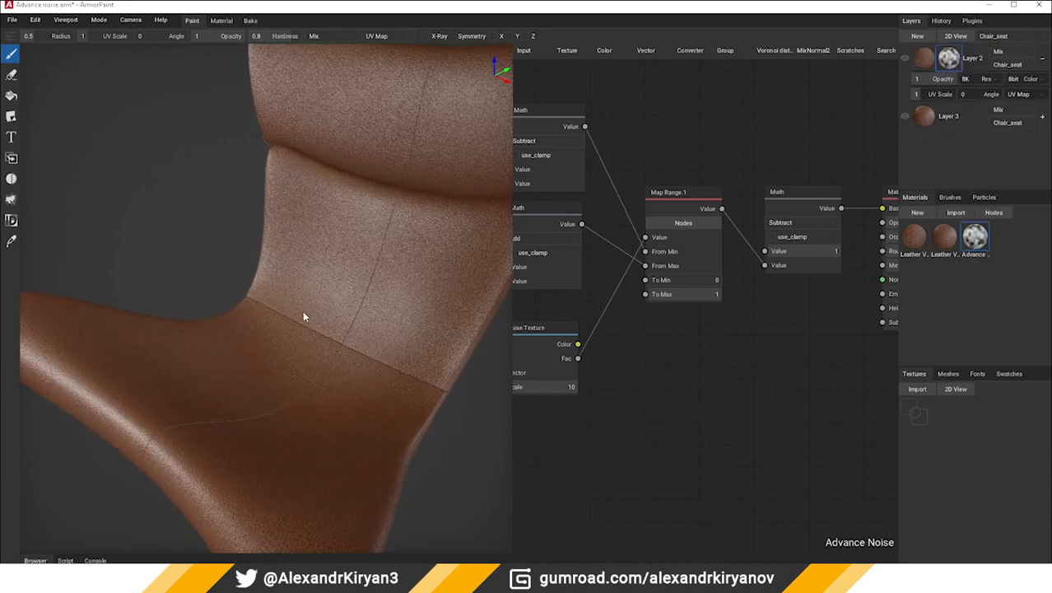
right_drag(303, 311, 346, 322)
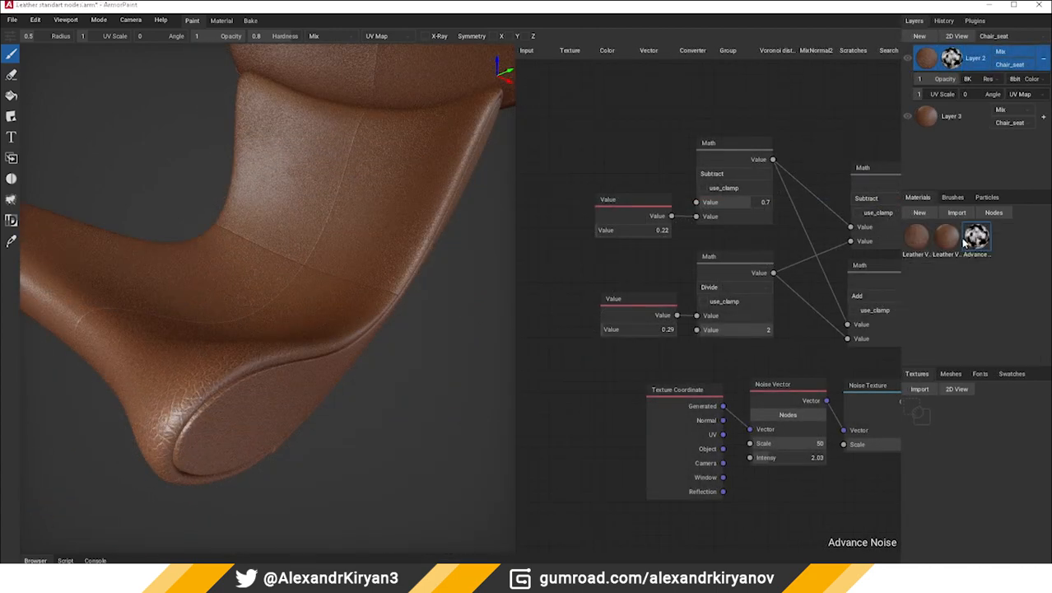
Duplicate the Advance Noise material and apply the copy to the chair seat as a new top layer
right_click(980, 237)
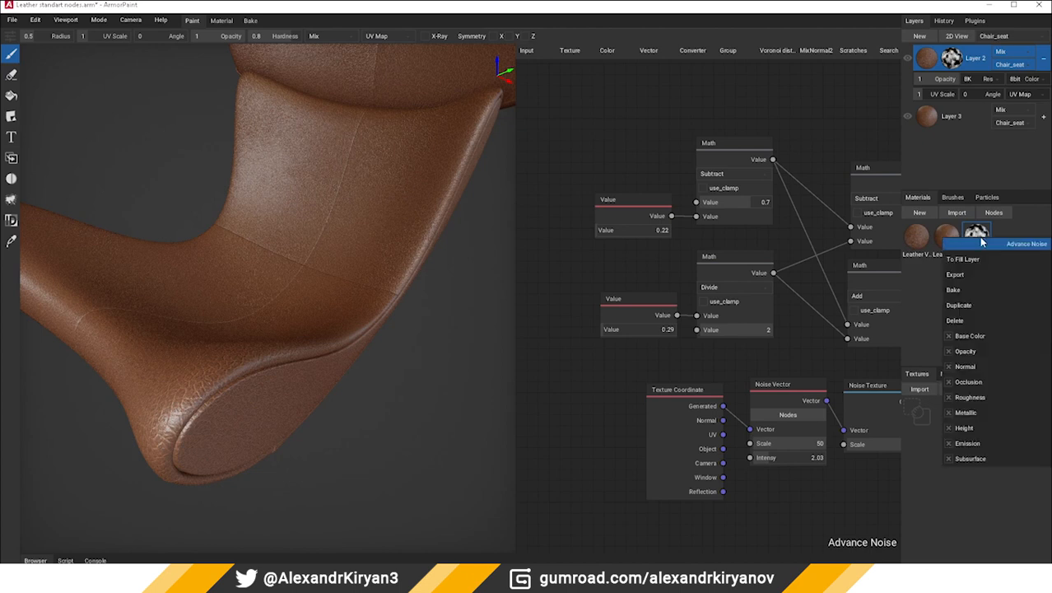
click(958, 306)
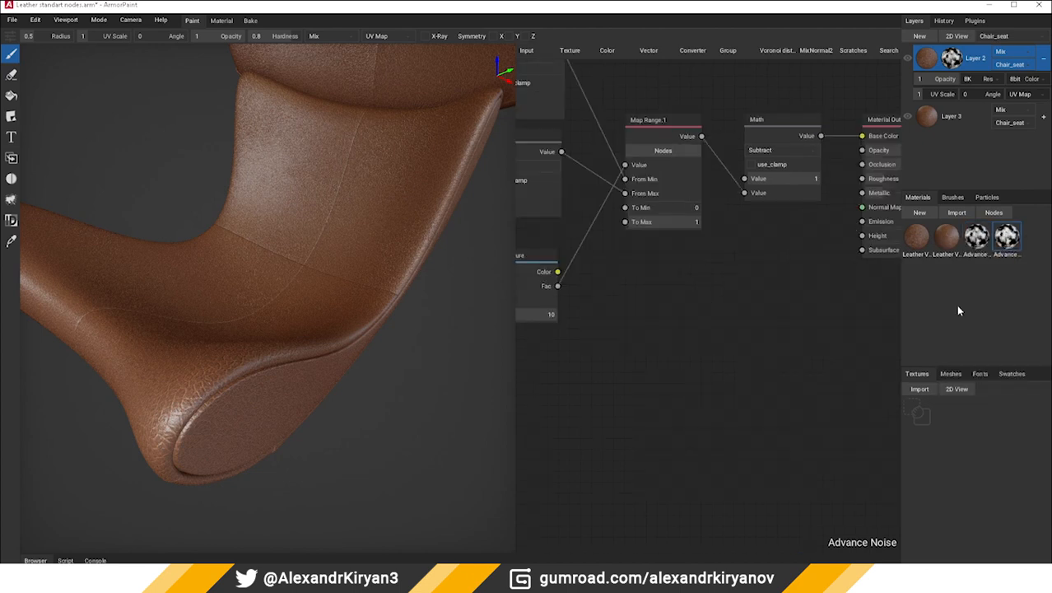
drag(1008, 239, 254, 278)
right_drag(253, 279, 257, 292)
scroll(257, 296, down, 1)
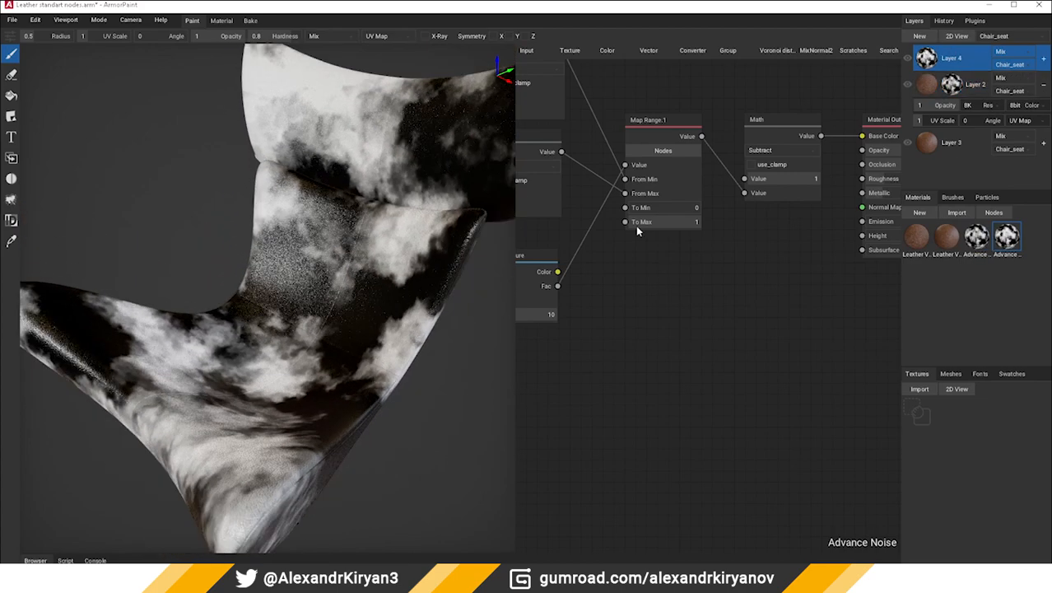
Set the copied noise's Value node feeding Math Subtract to 0.29 and the one feeding Math Divide to 0.51
middle_drag(655, 318, 822, 338)
middle_drag(651, 403, 871, 403)
middle_drag(591, 283, 563, 391)
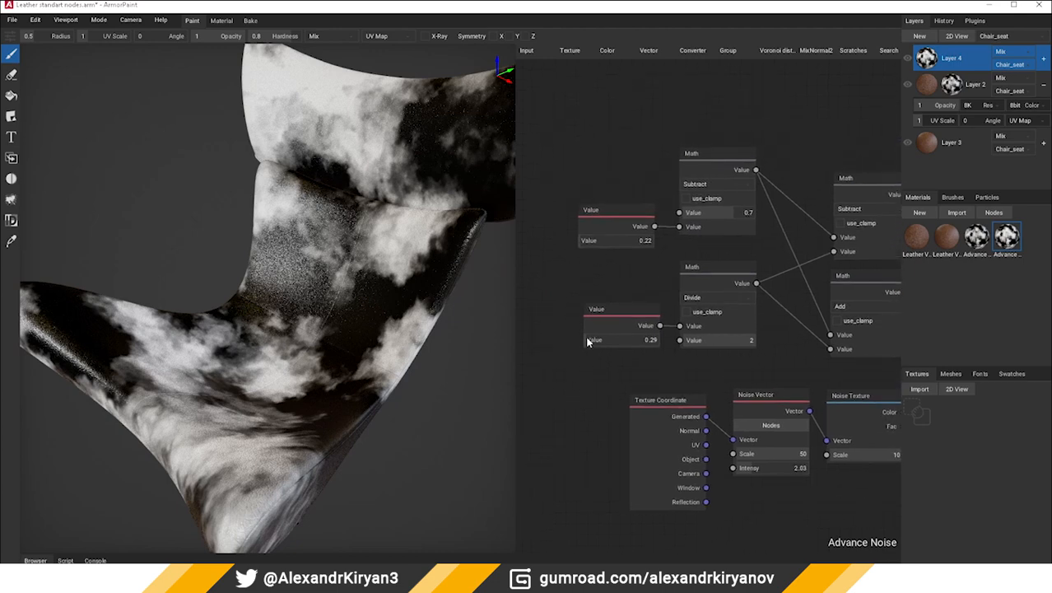
drag(582, 241, 581, 243)
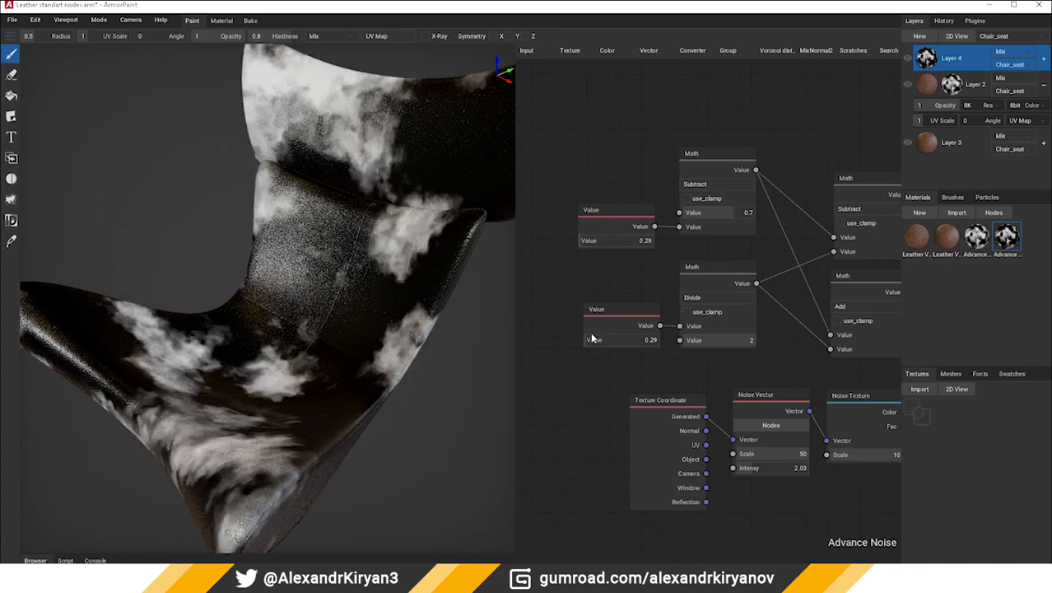
drag(591, 336, 590, 344)
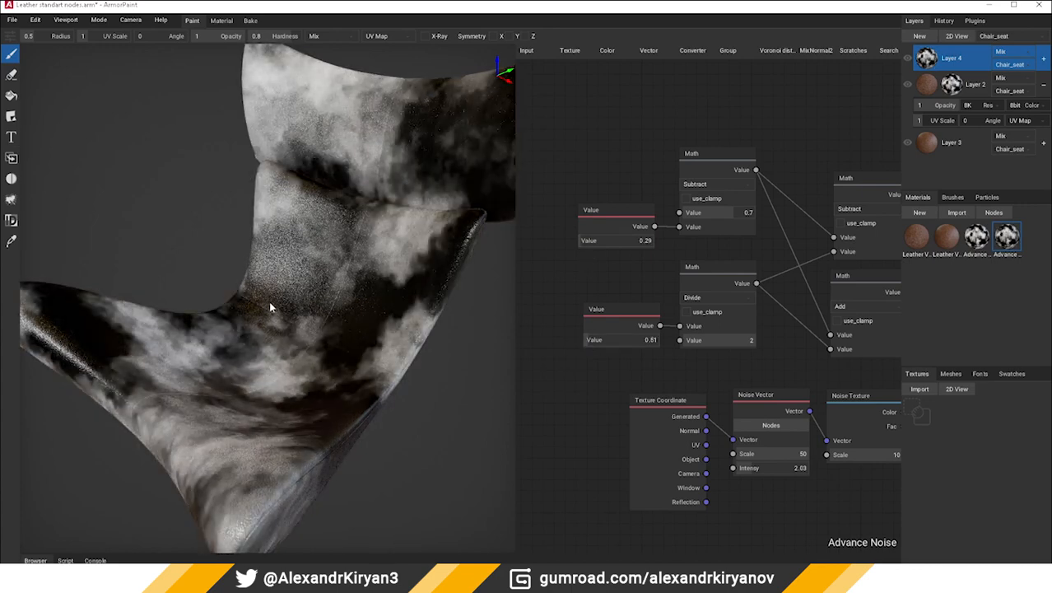
Set the copied noise's Value node feeding Math Divide to 0.65
right_drag(272, 304, 438, 267)
drag(586, 247, 579, 247)
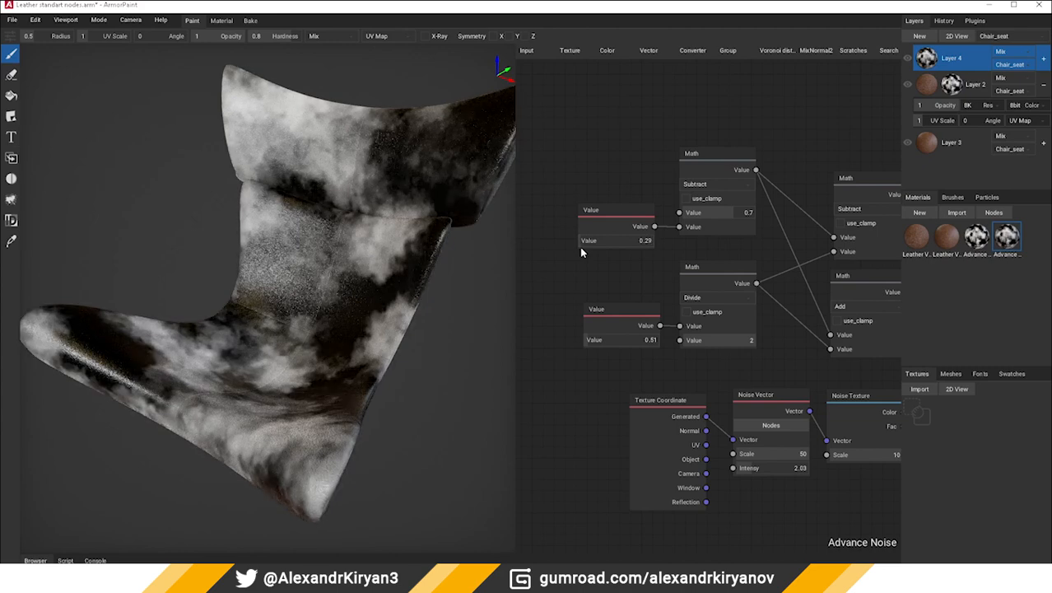
drag(587, 341, 587, 345)
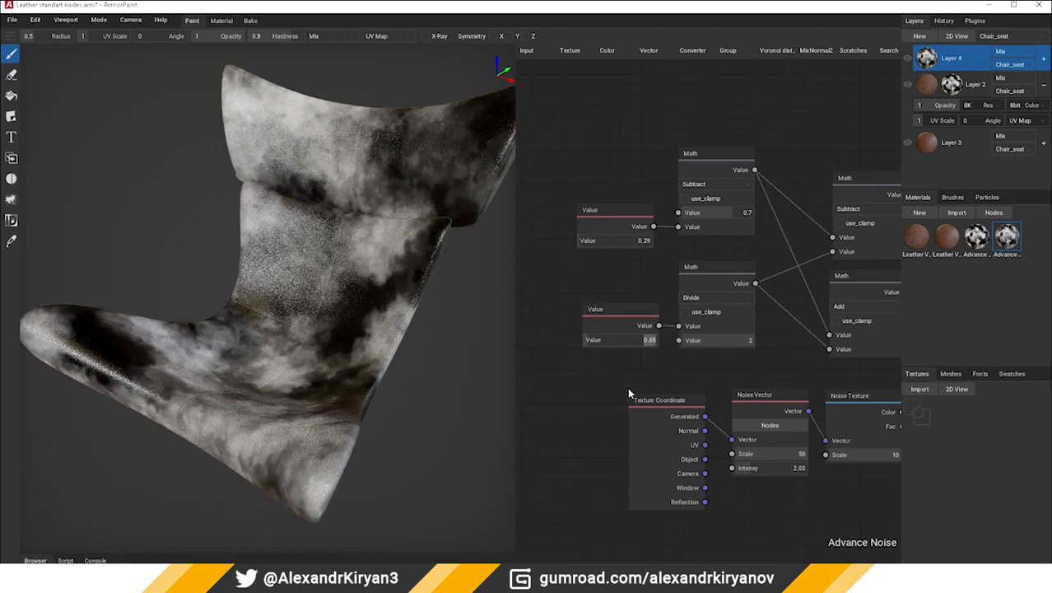
Insert a Mapping node between the Texture Coordinate's Generated output and the Noise Vector node's Vector input
scroll(625, 387, down, 3)
middle_drag(795, 449, 664, 445)
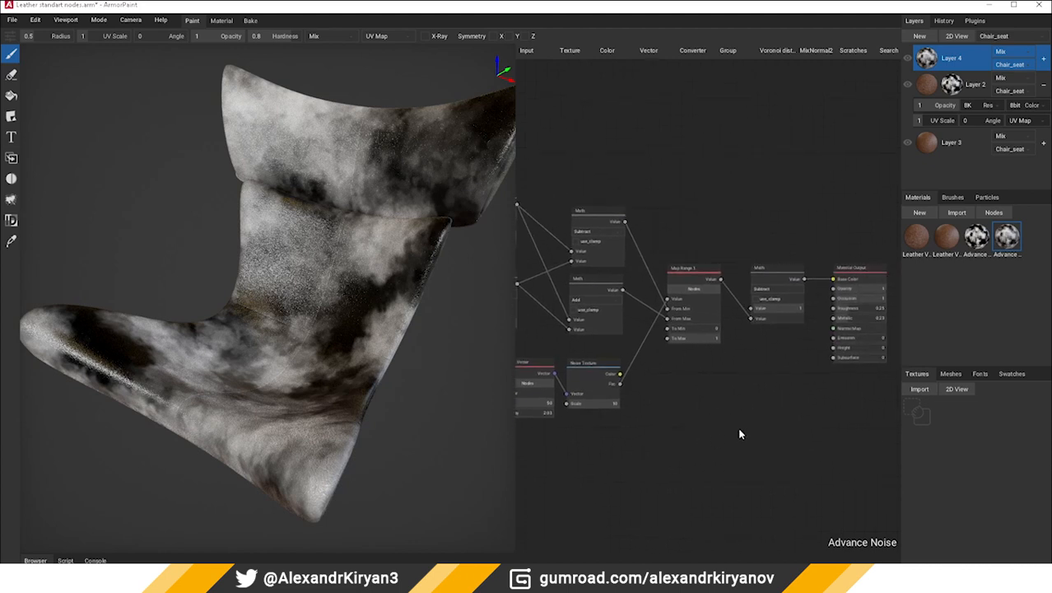
middle_drag(738, 434, 749, 344)
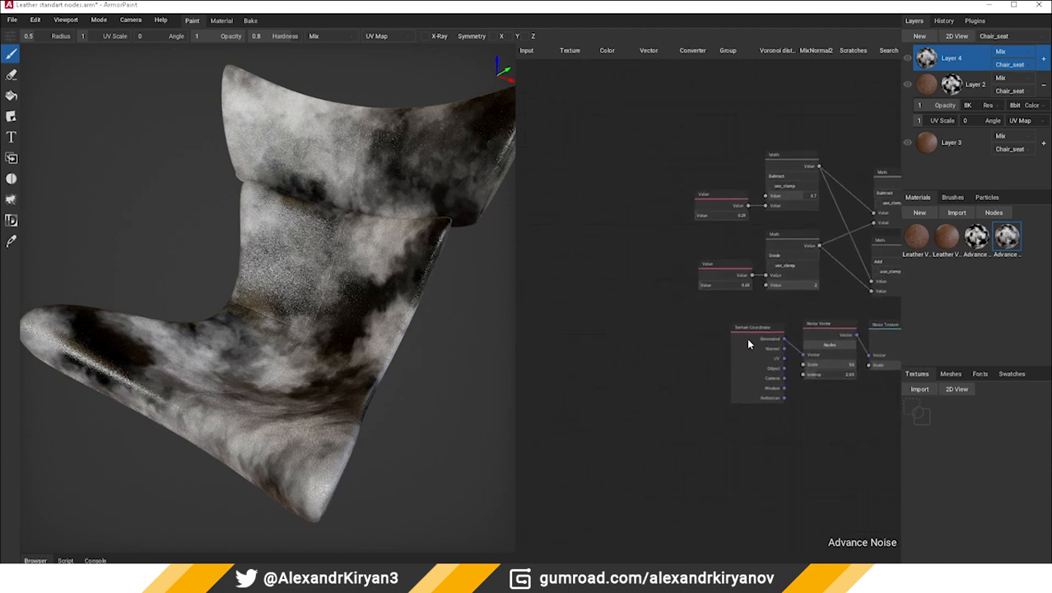
drag(748, 344, 581, 365)
middle_drag(621, 298, 549, 308)
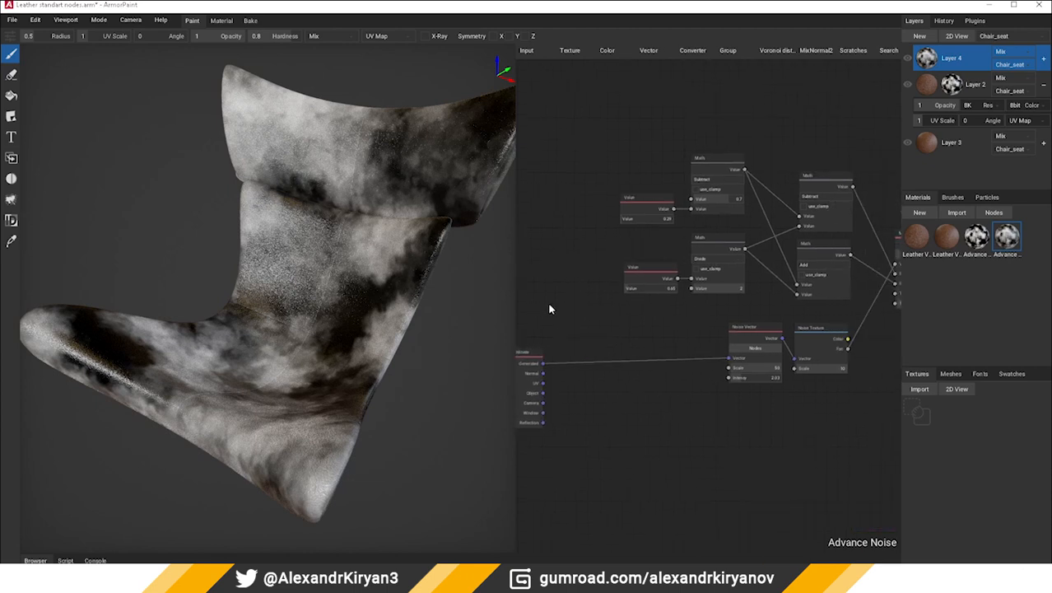
click(568, 50)
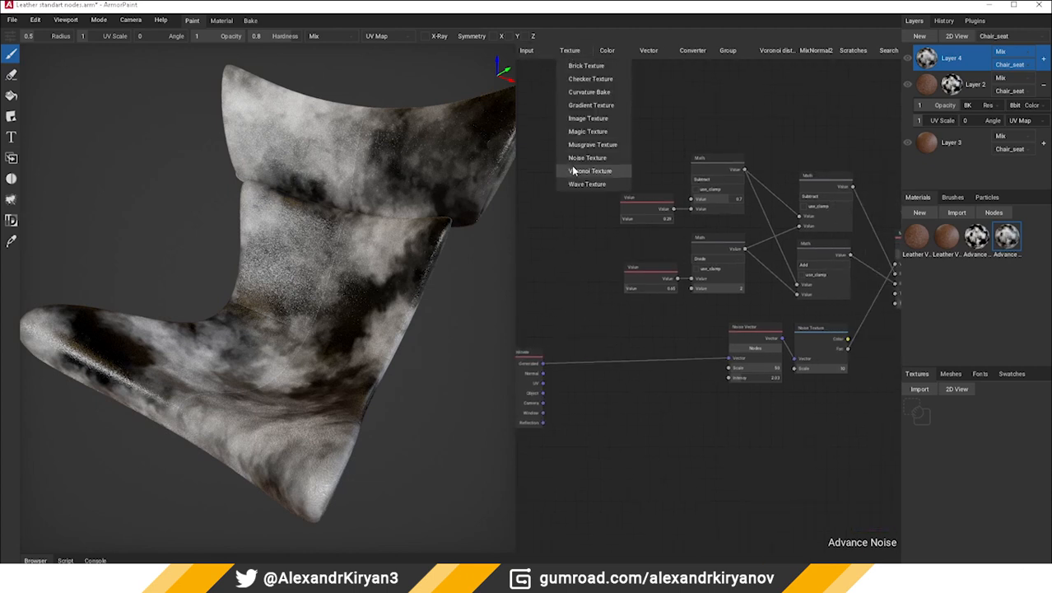
mouse_move(649, 51)
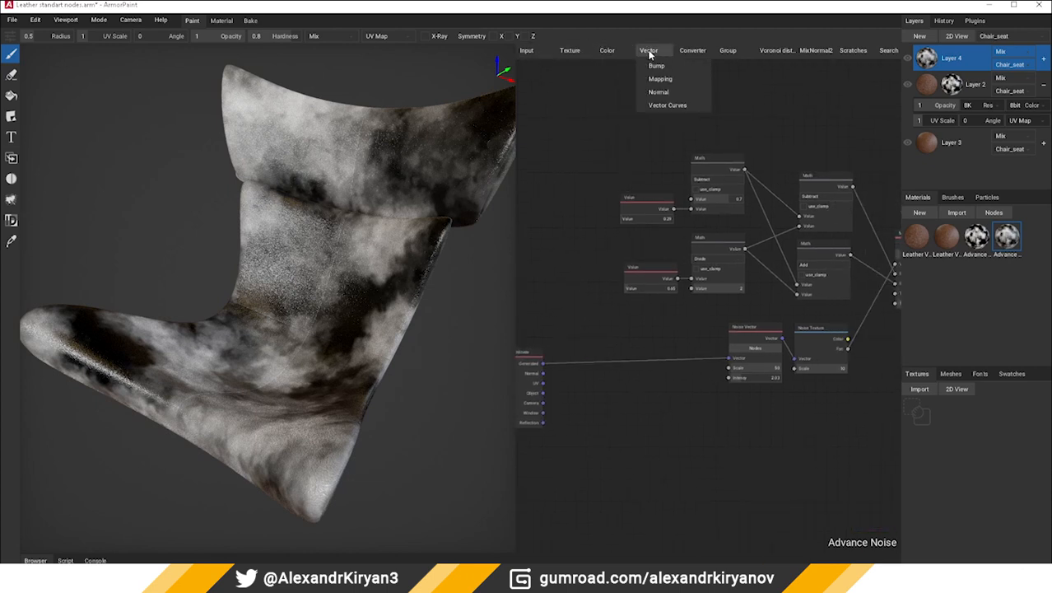
click(659, 79)
click(636, 342)
drag(543, 363, 637, 364)
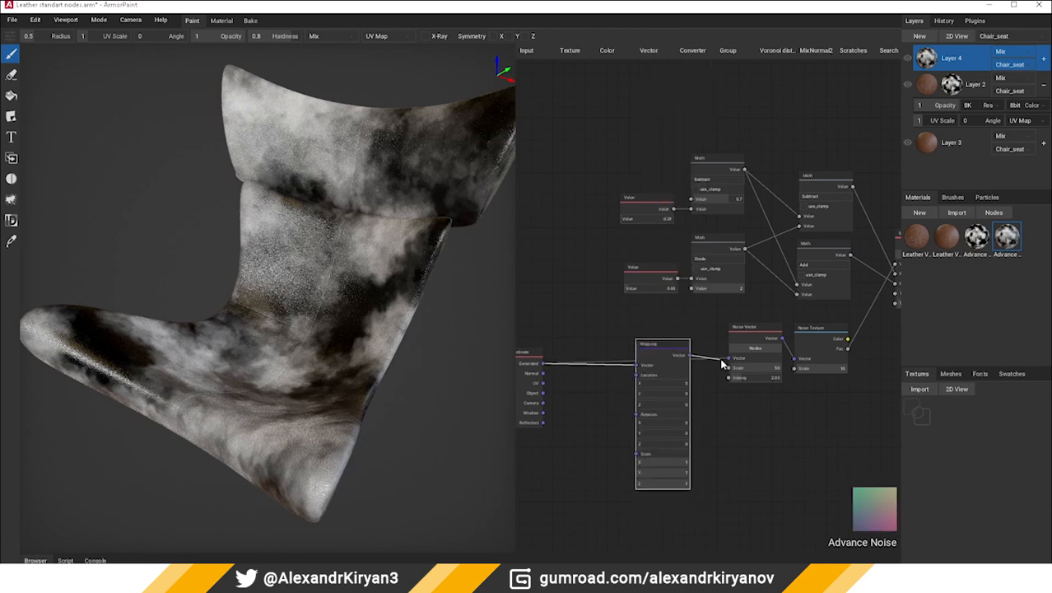
drag(722, 364, 727, 358)
Set the Mapping node's Location X to 0.81 to shift the noise pattern
drag(652, 389, 678, 387)
click(787, 423)
middle_drag(798, 387, 757, 400)
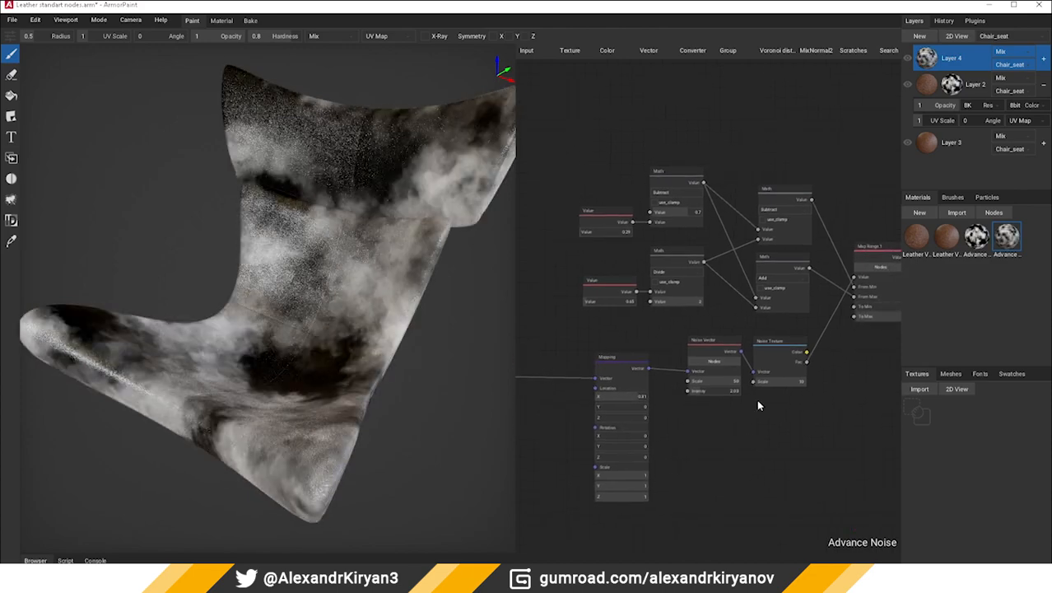
Turn off Layer 4's Normal, Normal Blending, Occlusion, Roughness, Metallic, Height and Emission channels
right_click(925, 63)
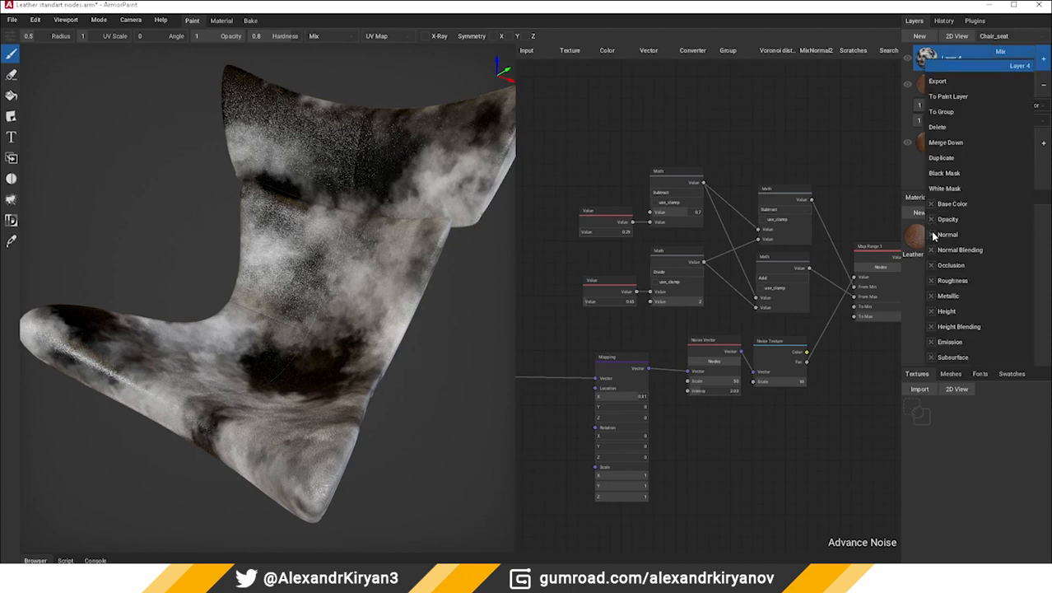
click(931, 234)
click(931, 250)
click(931, 265)
click(931, 280)
click(931, 295)
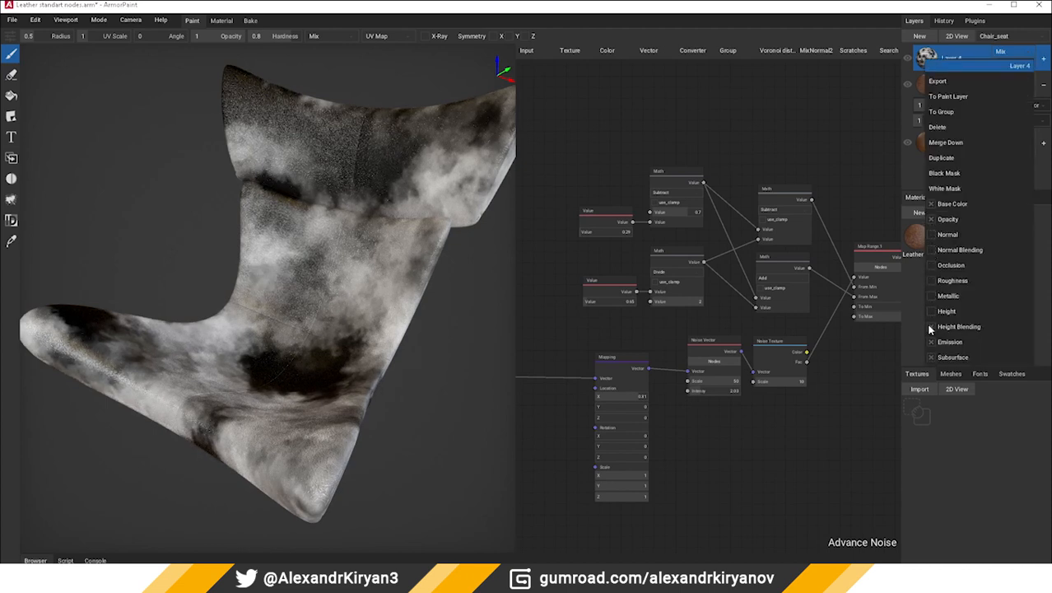
click(930, 341)
click(848, 408)
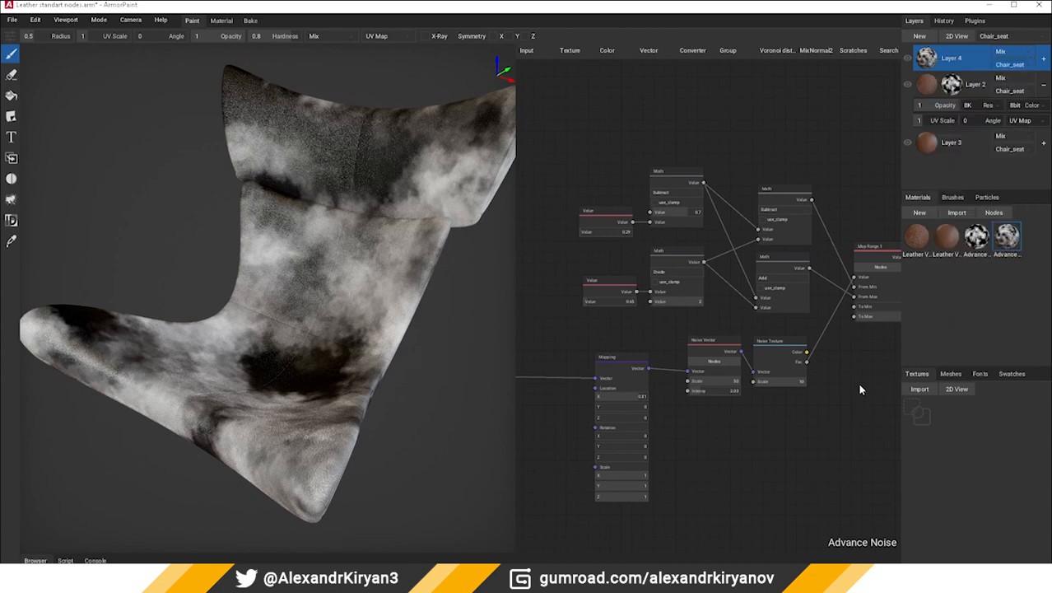
Try Multiply blending on Layer 4 and settle on Overlay
click(1013, 53)
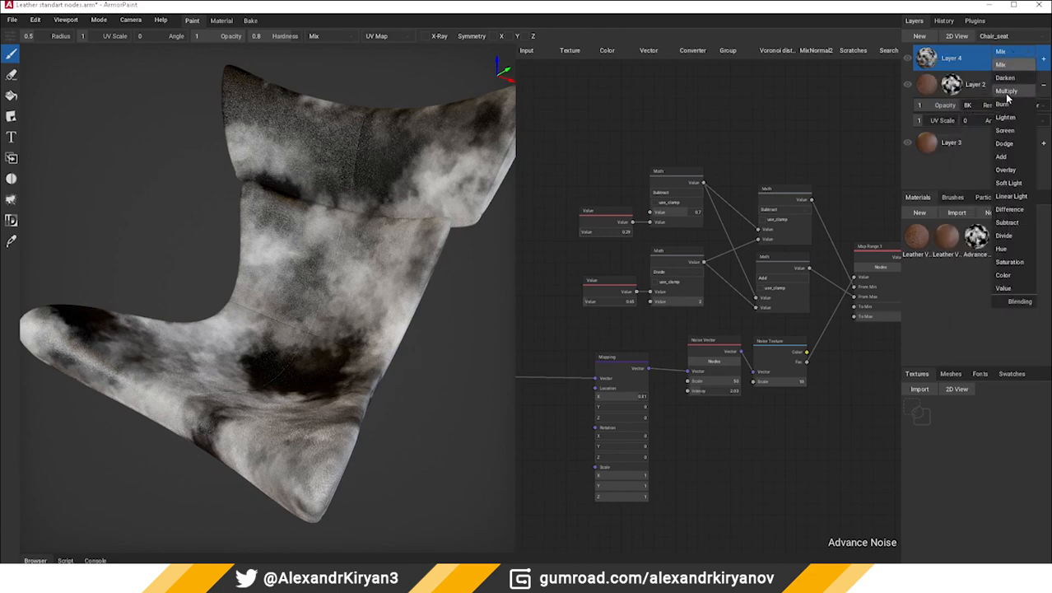
click(1006, 91)
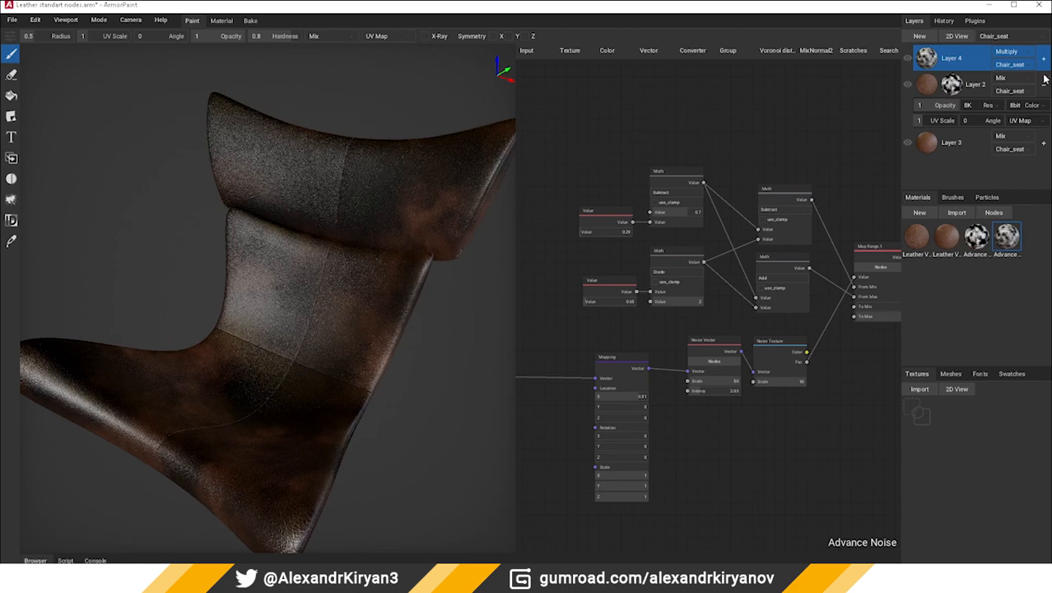
click(1010, 53)
click(1007, 170)
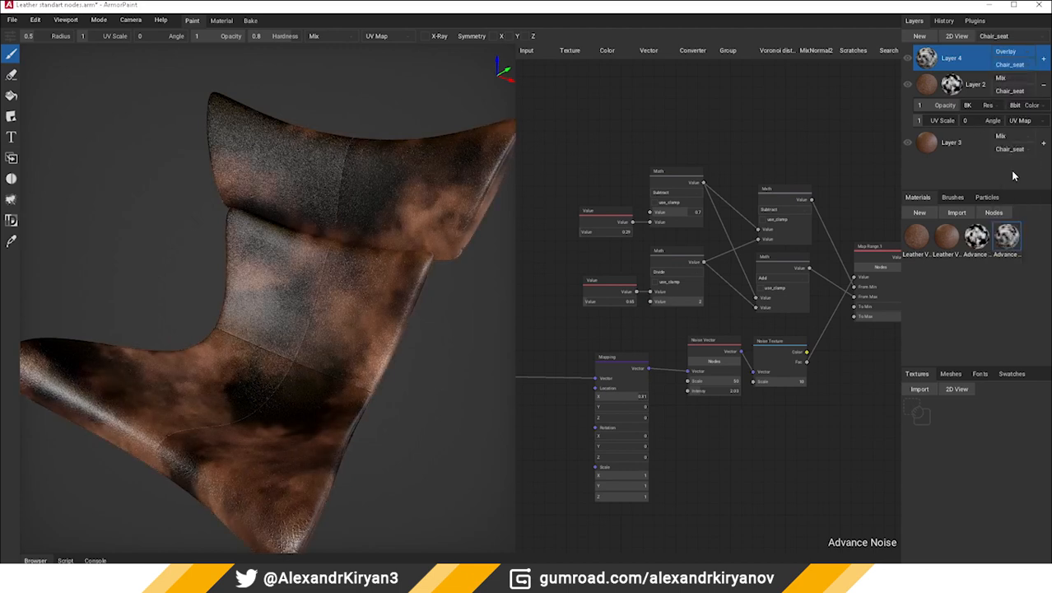
Lower Layer 4's opacity to 0.12 and set its Mapping node to Location X 0.17 with Scale X and Y at 2
click(1043, 61)
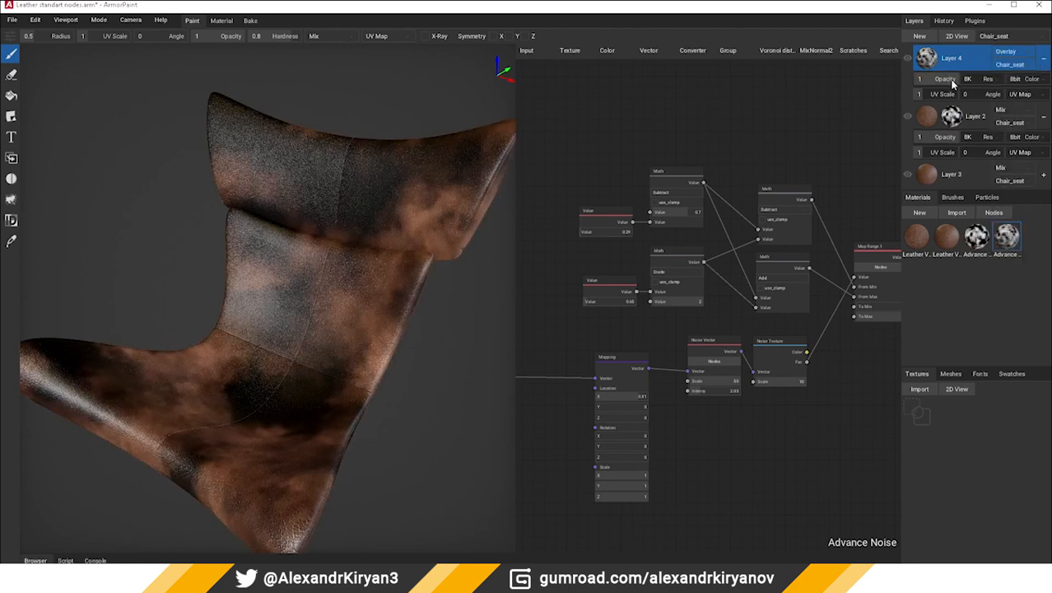
drag(948, 81, 921, 85)
scroll(280, 329, down, 3)
mouse_move(286, 334)
right_down()
mouse_move(231, 302)
mouse_move(322, 319)
mouse_move(315, 338)
mouse_move(272, 341)
mouse_move(152, 308)
mouse_move(289, 325)
right_up()
scroll(315, 338, up, 4)
right_drag(576, 351, 630, 331)
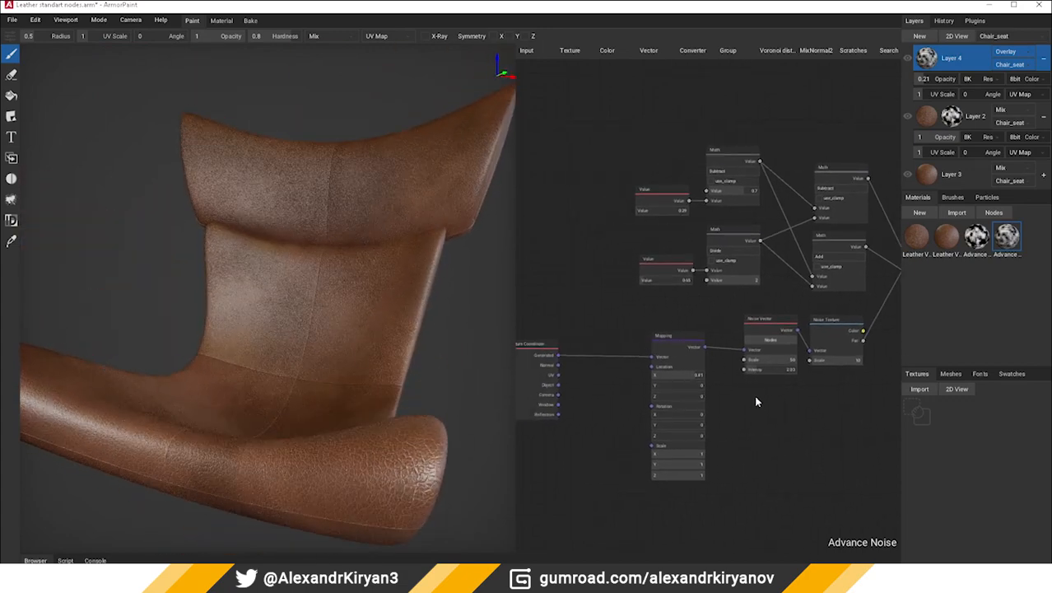
right_drag(756, 398, 720, 424)
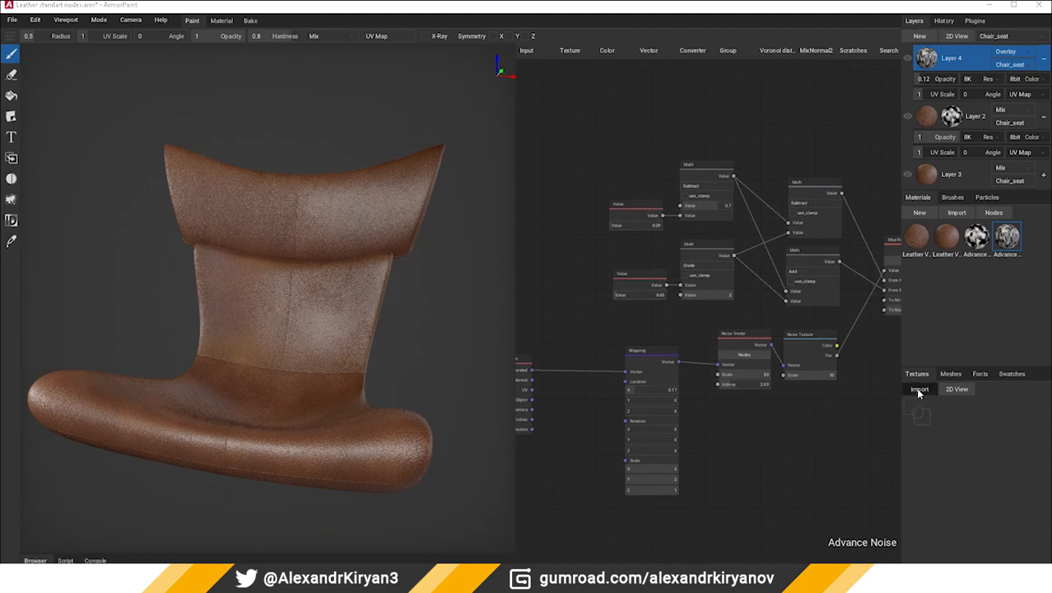
Import the texture AO Bake.png from the Final project's textures folder
click(919, 390)
click(278, 29)
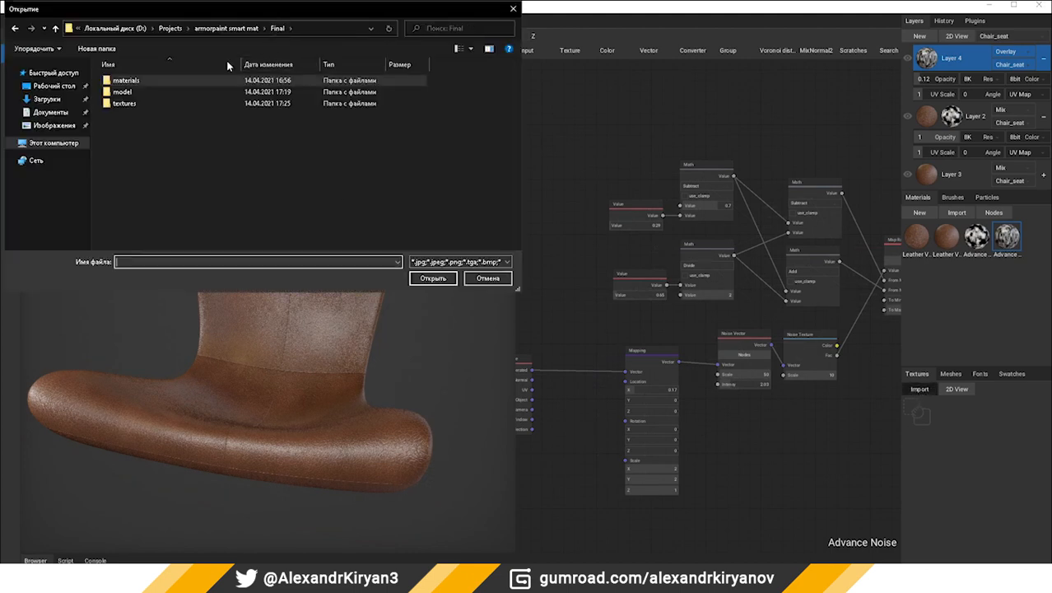
double_click(141, 102)
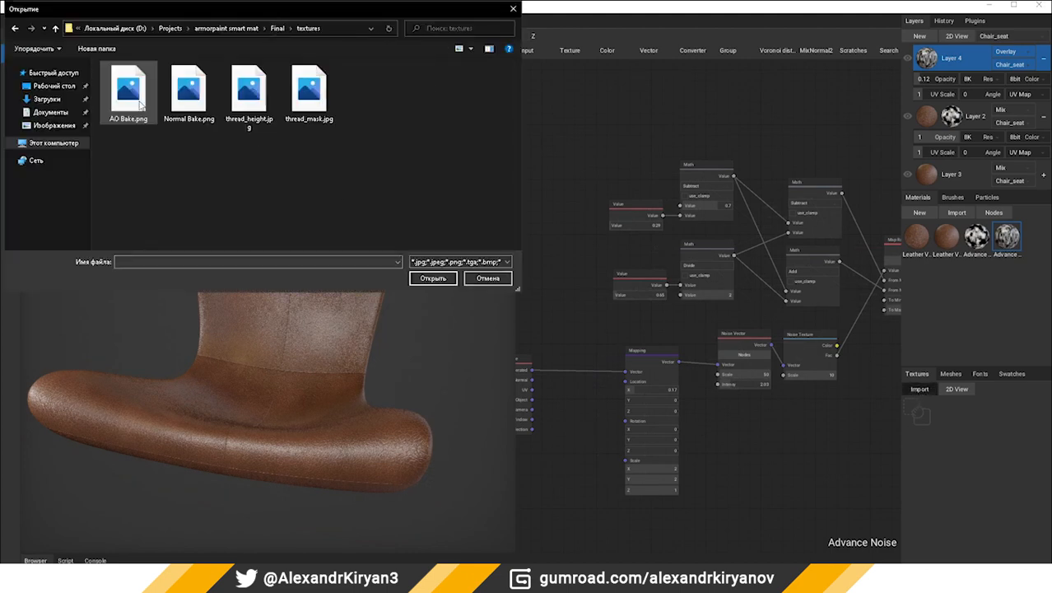
double_click(137, 100)
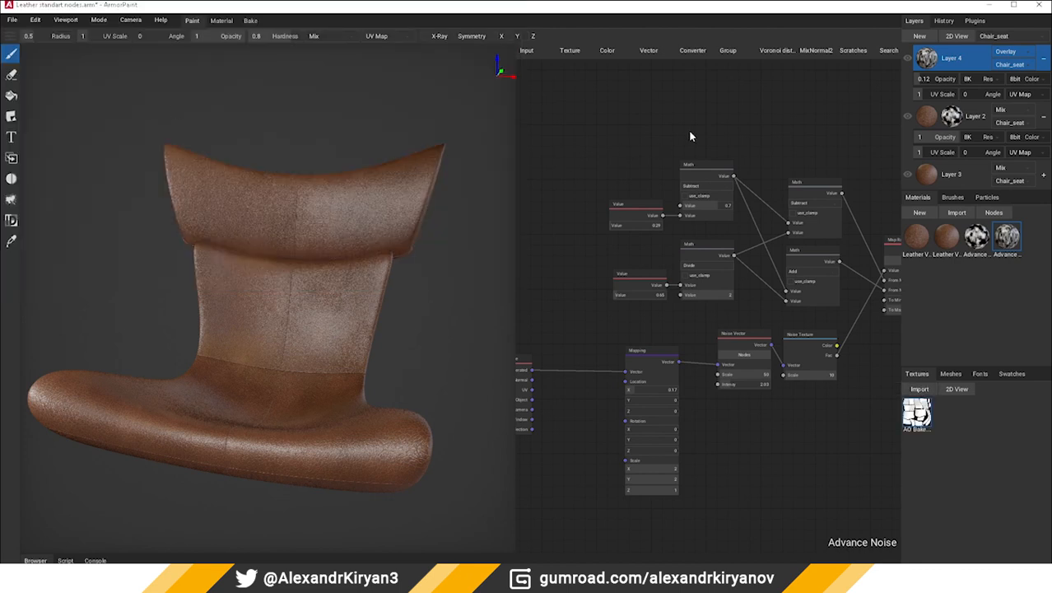
Create a new material with AO Bake.png feeding Base Color and apply it to the chair seat as a new fill layer
middle_drag(731, 125, 681, 142)
middle_drag(819, 325, 744, 382)
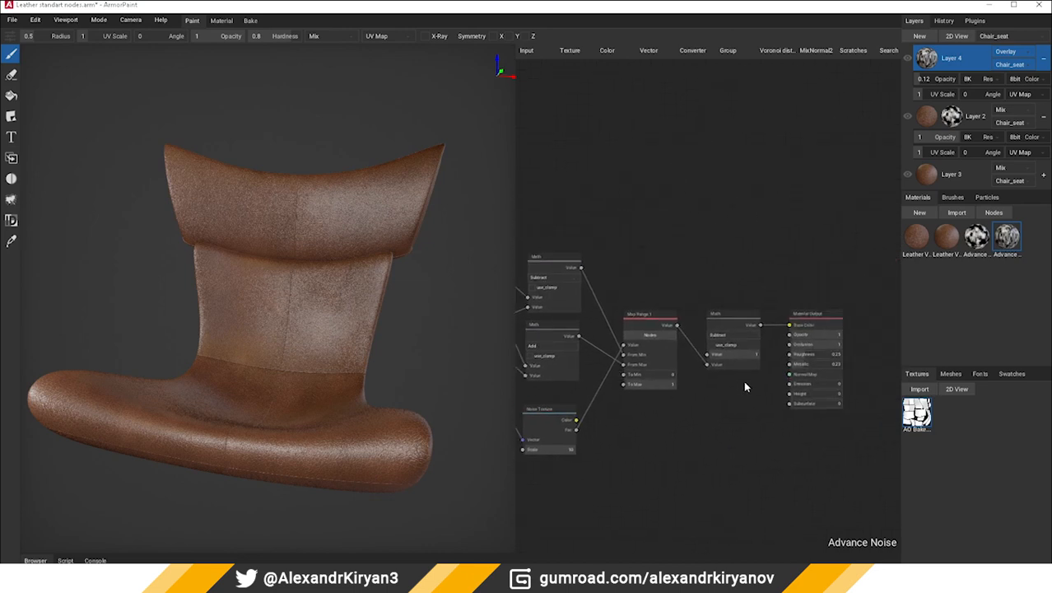
click(919, 213)
drag(916, 412, 726, 121)
click(920, 36)
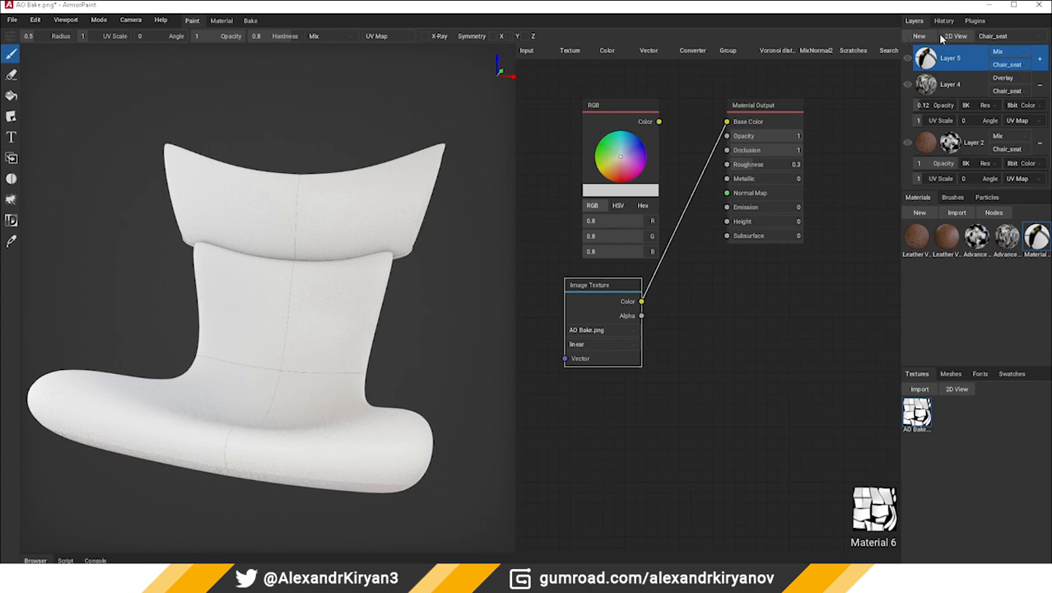
Turn off Layer 5's channels from Opacity down through Height Blending and set its blending to Multiply
right_click(927, 60)
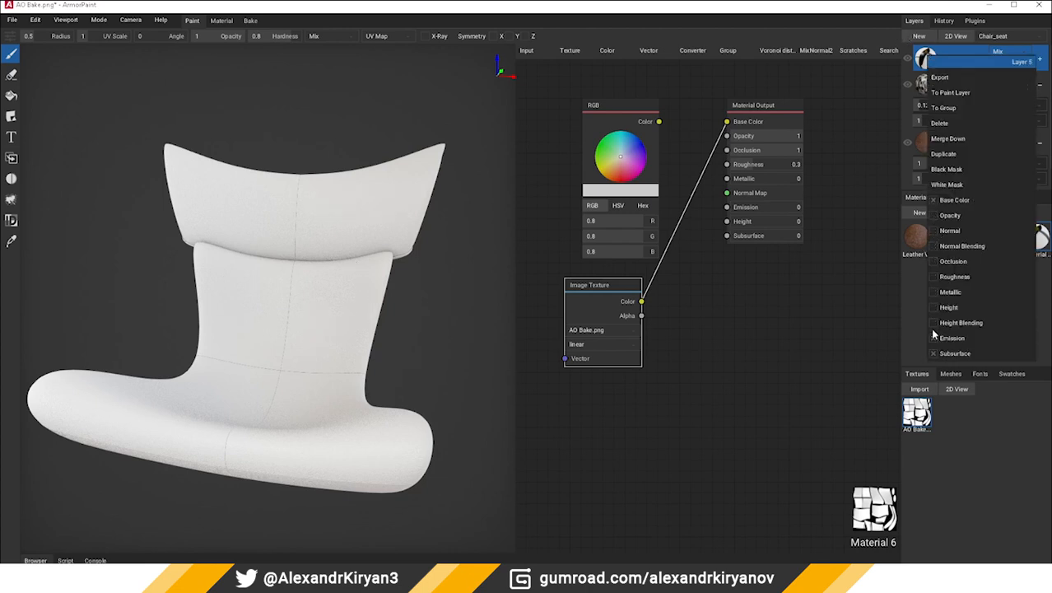
click(1003, 52)
click(1007, 94)
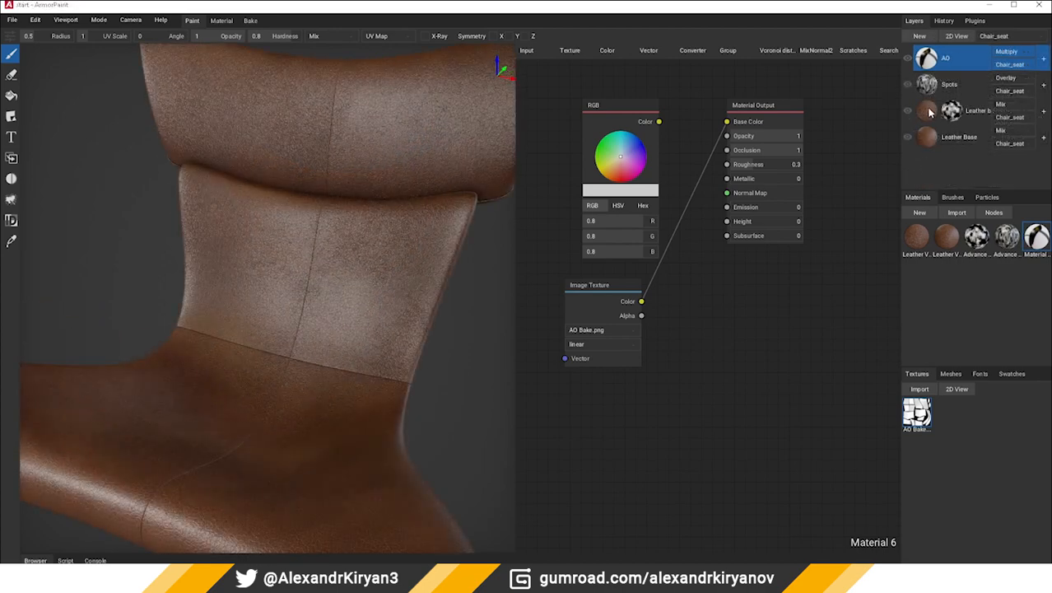
Add a new paint layer above AO, bake a Curvature map onto it, and check the result around the chair
click(921, 37)
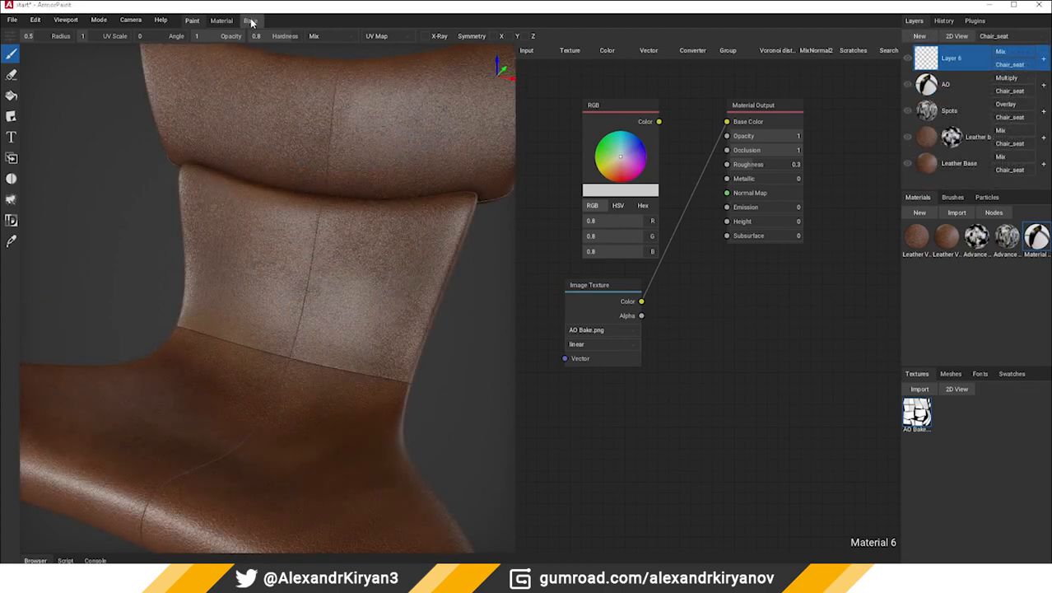
click(251, 21)
click(94, 36)
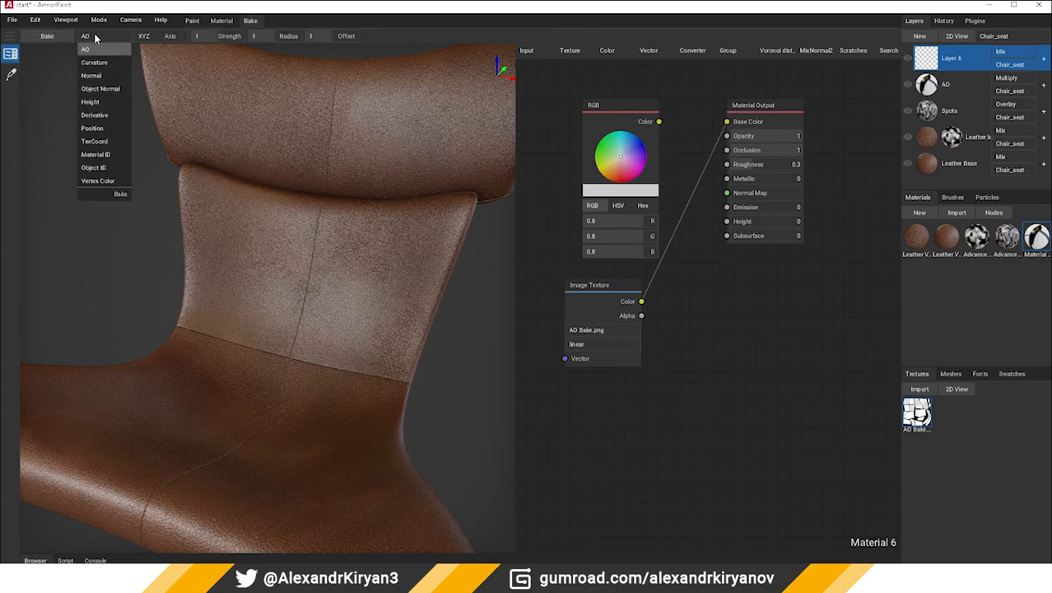
click(96, 66)
click(388, 217)
right_drag(388, 217, 338, 296)
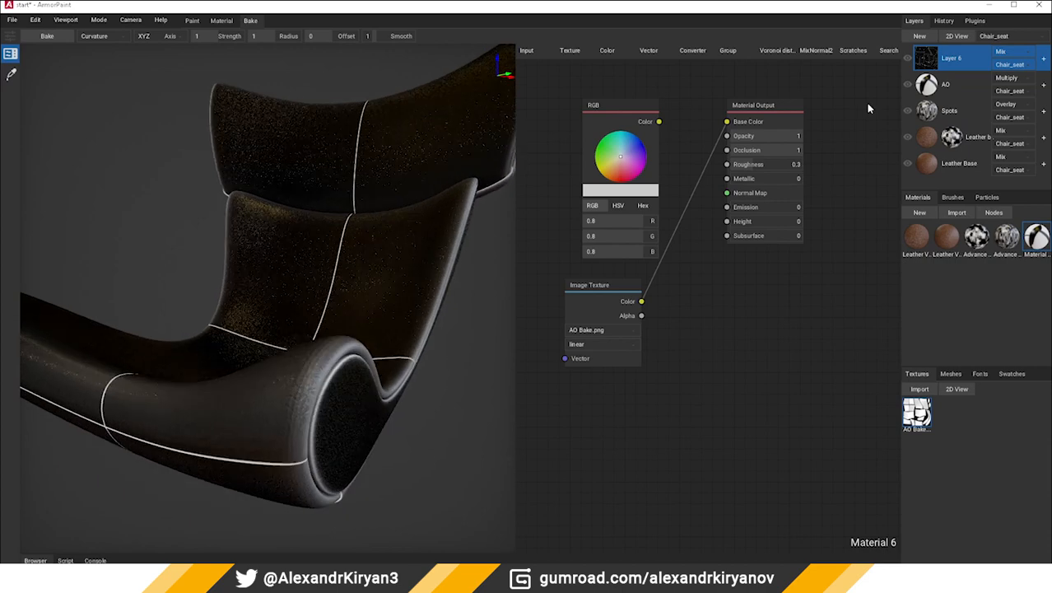
Set Layer 6's blending to Subtract and turn off its channels from Opacity down to Subsurface, keeping Base Color
click(1001, 51)
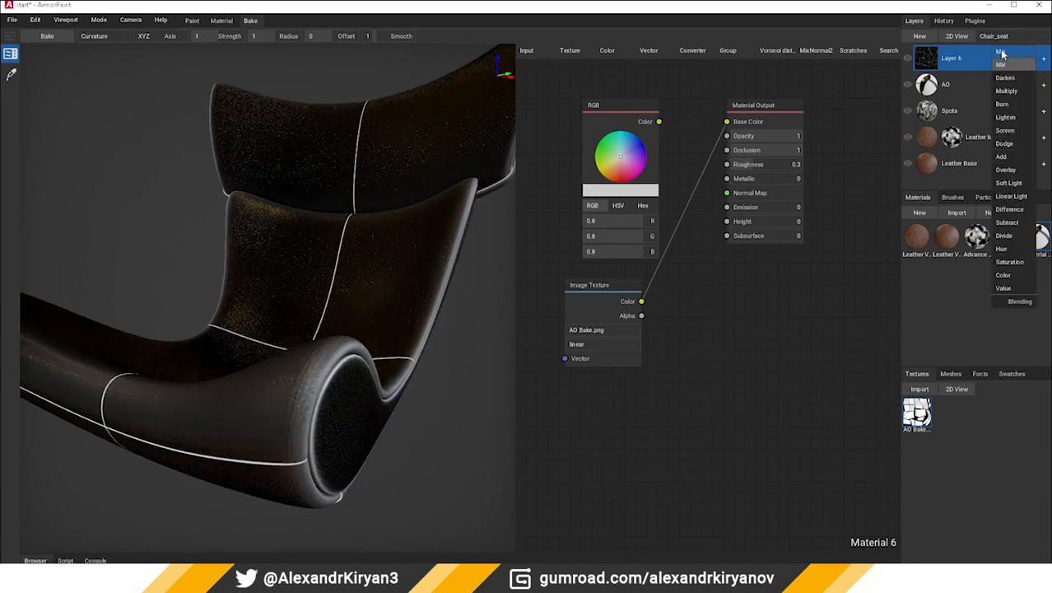
click(1010, 229)
right_click(922, 63)
click(929, 237)
click(929, 251)
click(928, 268)
click(929, 282)
click(928, 298)
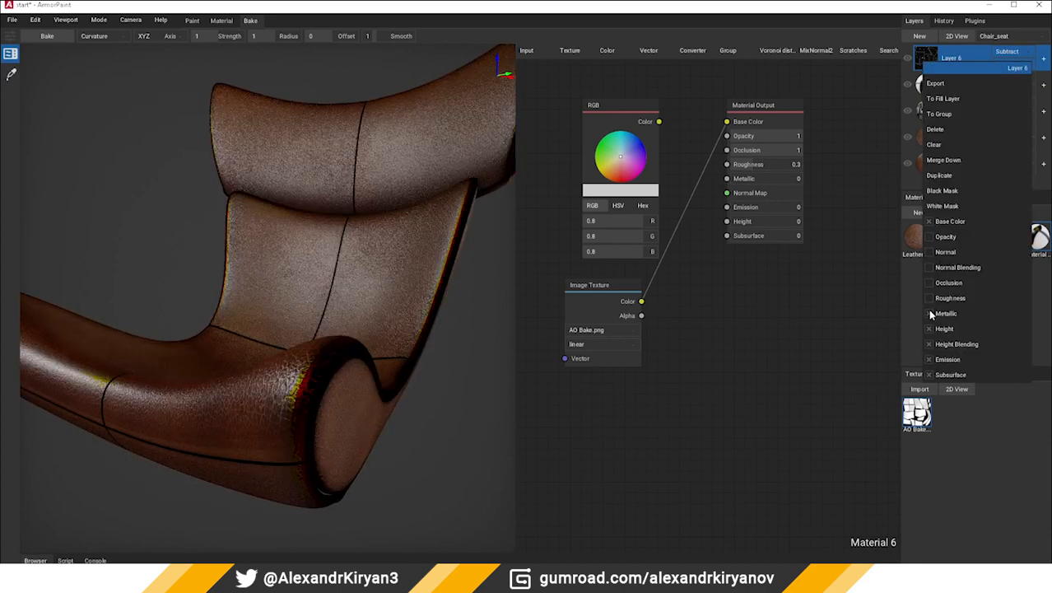
click(931, 374)
Lower Layer 6's opacity to 0.11
click(1043, 60)
click(1043, 59)
drag(948, 79, 919, 81)
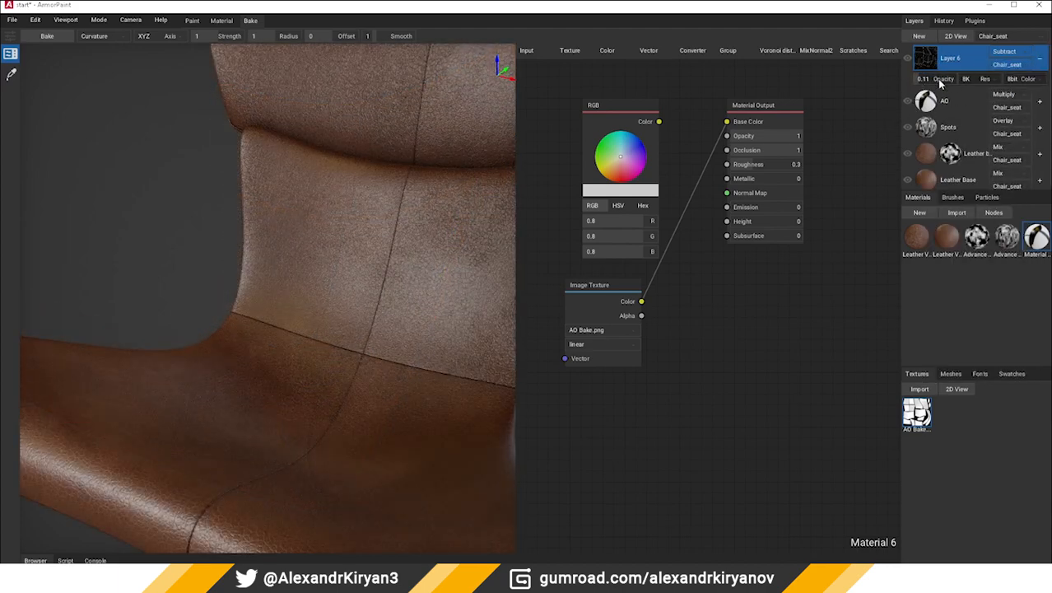
mouse_move(921, 83)
mouse_down()
mouse_move(928, 79)
mouse_move(919, 87)
mouse_up()
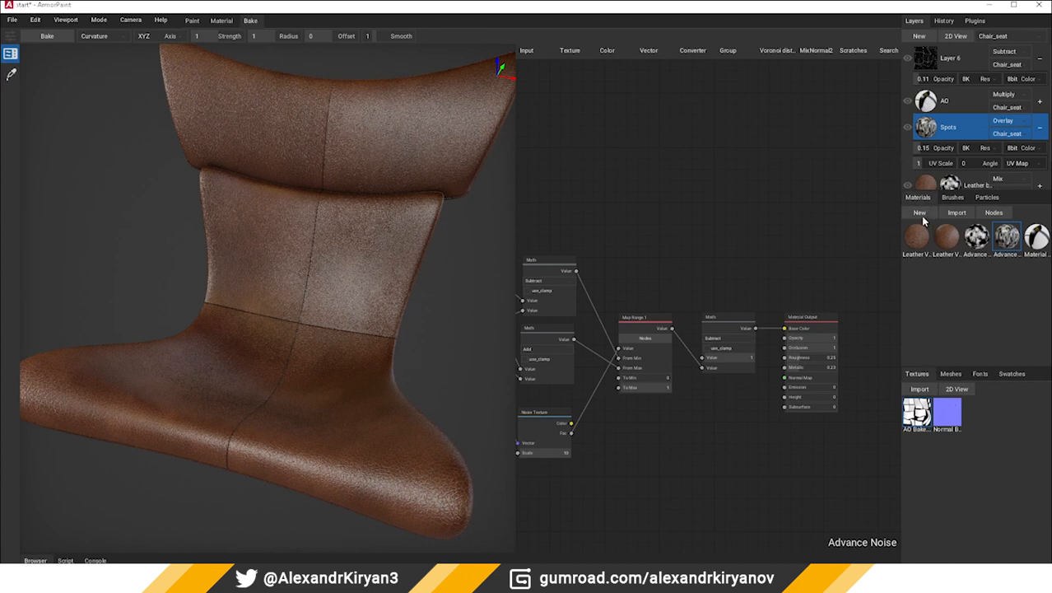
Rename the AO Bake.png material to AO
click(1037, 239)
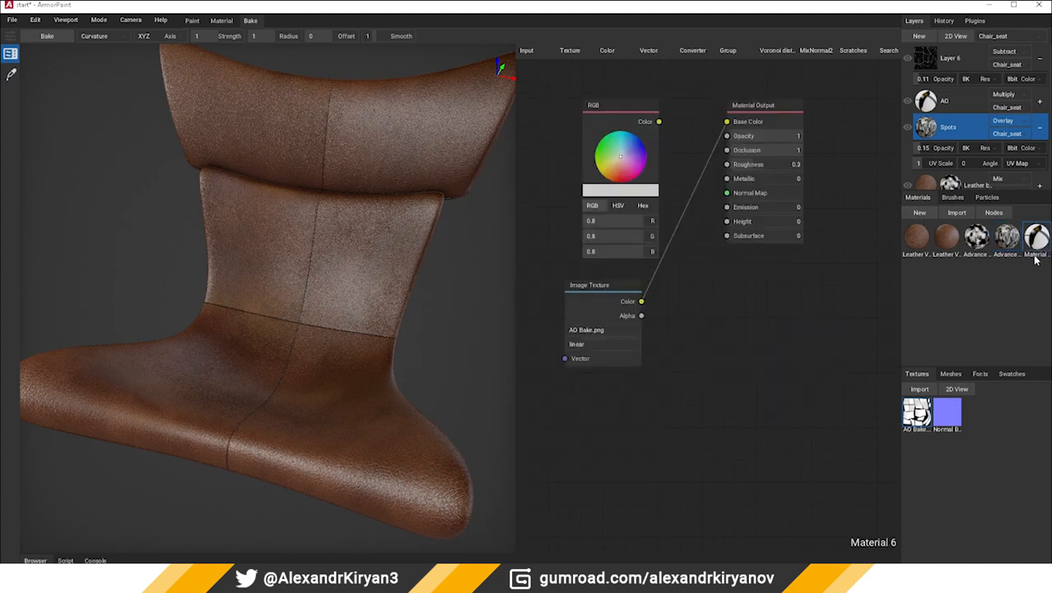
click(849, 537)
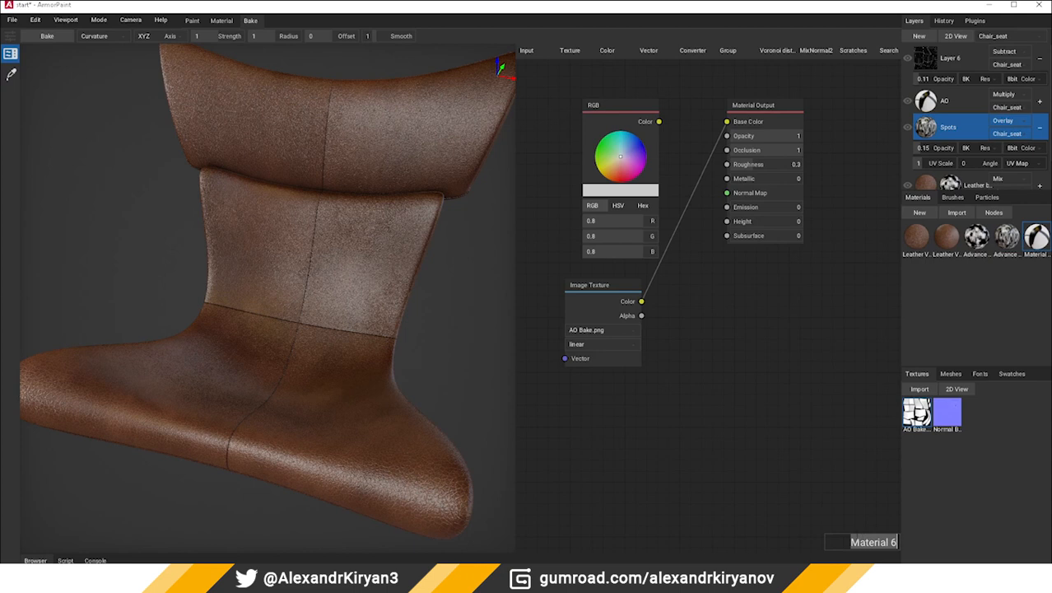
text(AO)
key(Return)
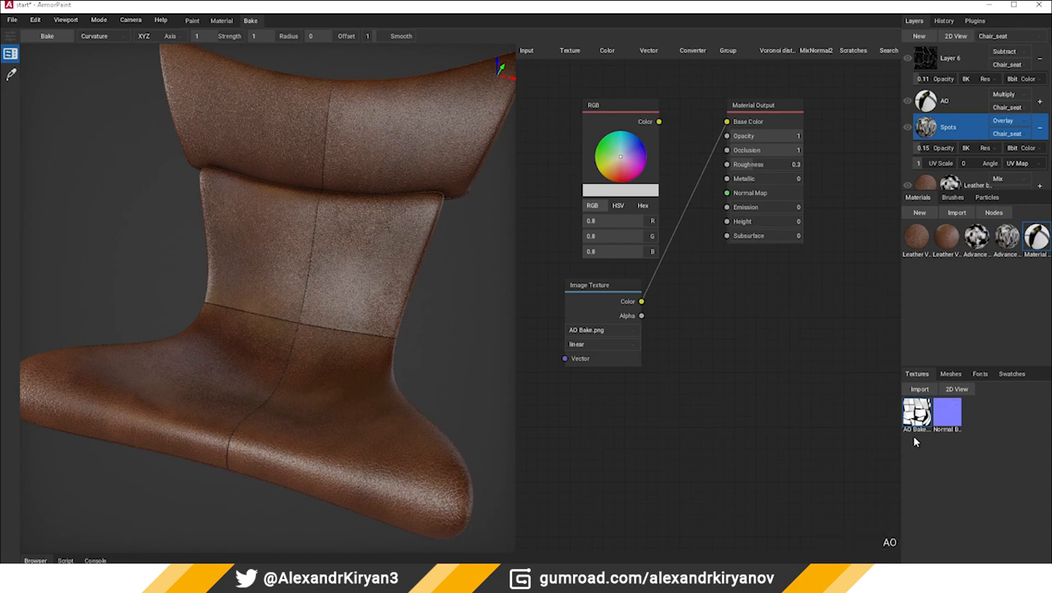
Create a new material, remove its RGB node, add the Normal Bake.png texture and connect its Color to Normal Map
click(922, 215)
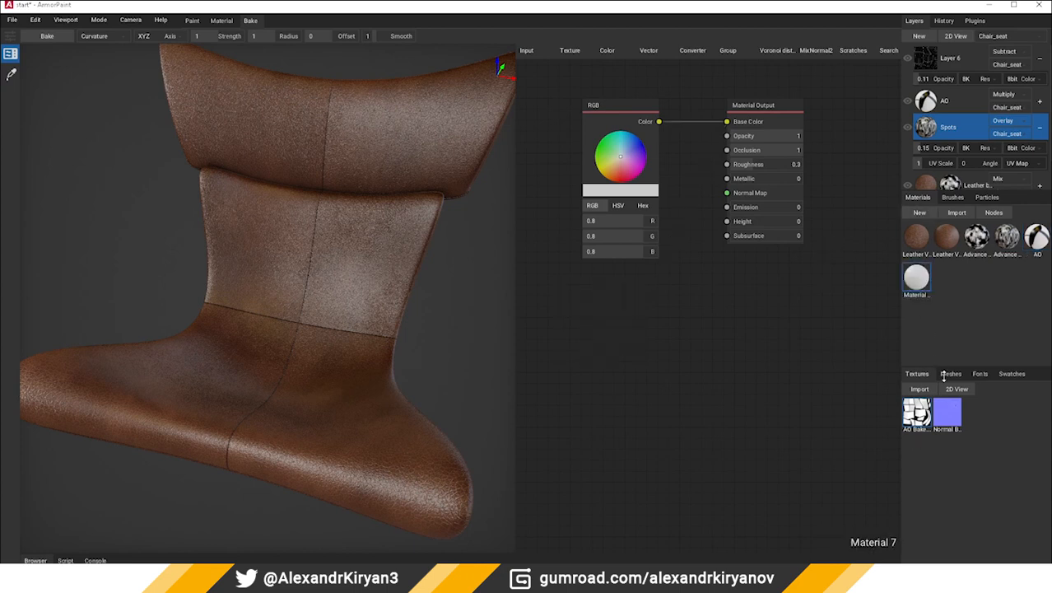
click(632, 109)
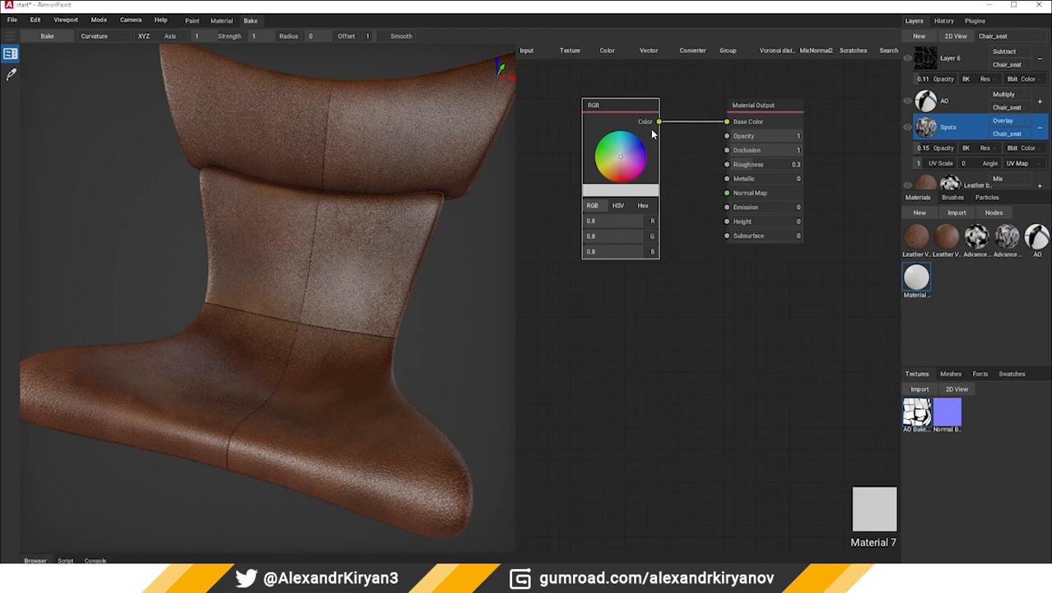
key(Delete)
drag(953, 420, 632, 249)
drag(680, 220, 721, 197)
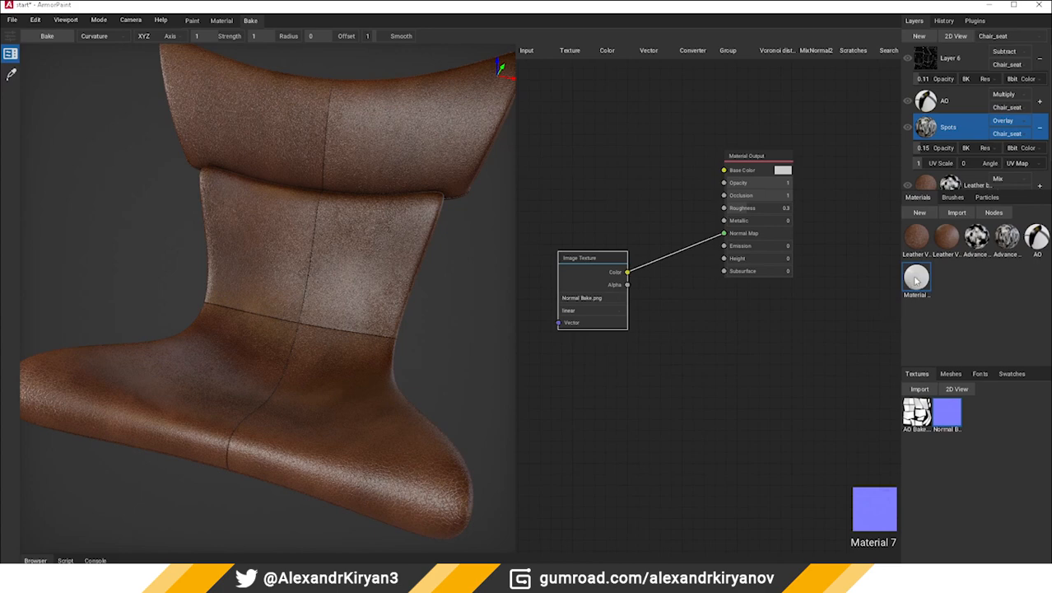
Apply the normal bake material to the chair as a fill layer and disable Base Color, Opacity, Occlusion, Roughness, Metallic and Height, keeping Normal
drag(916, 280, 324, 286)
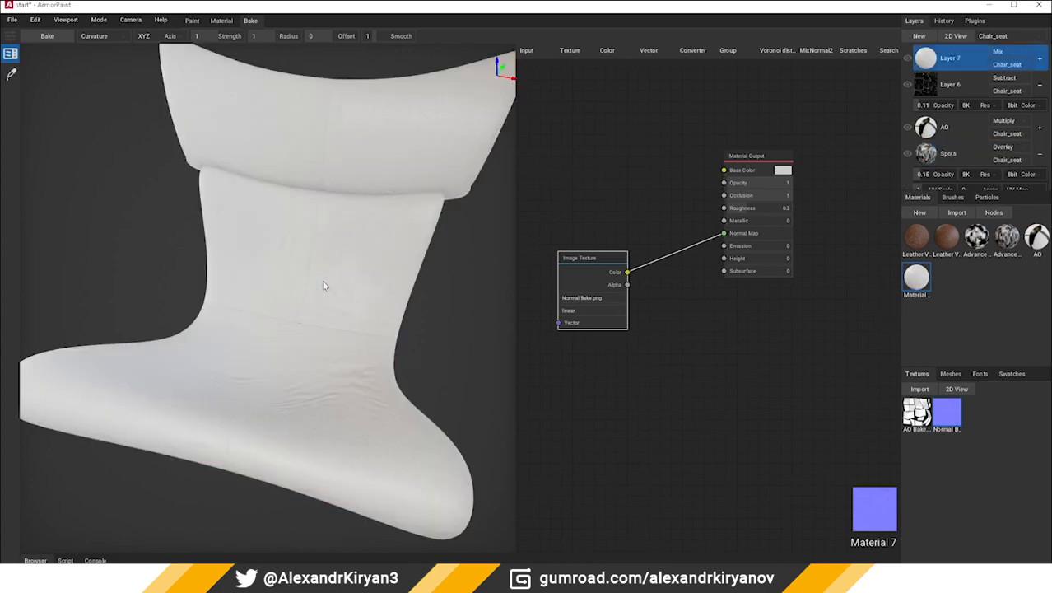
right_click(932, 63)
click(937, 216)
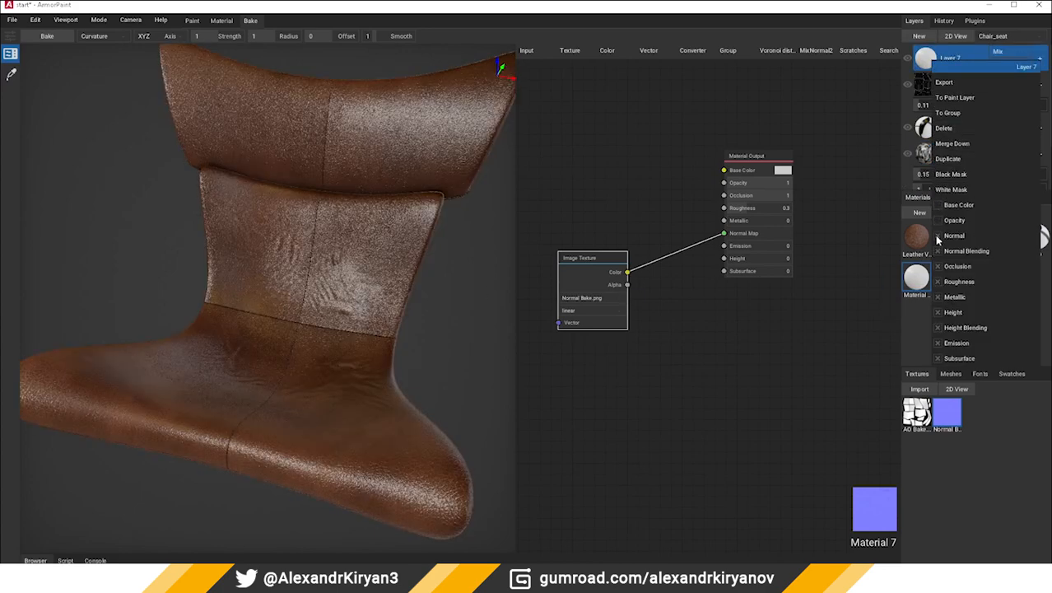
click(937, 236)
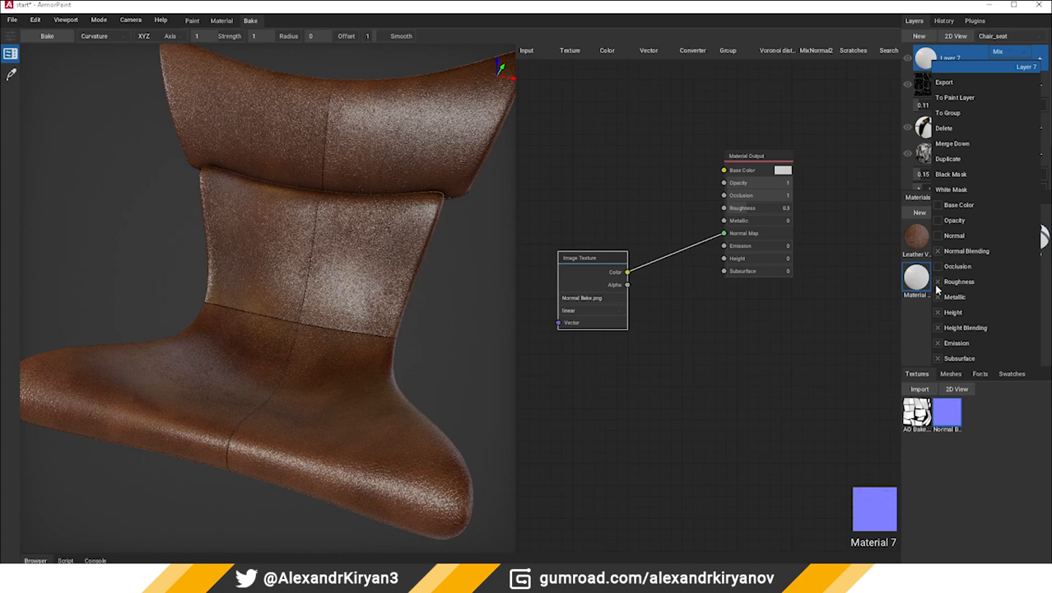
click(937, 281)
click(937, 236)
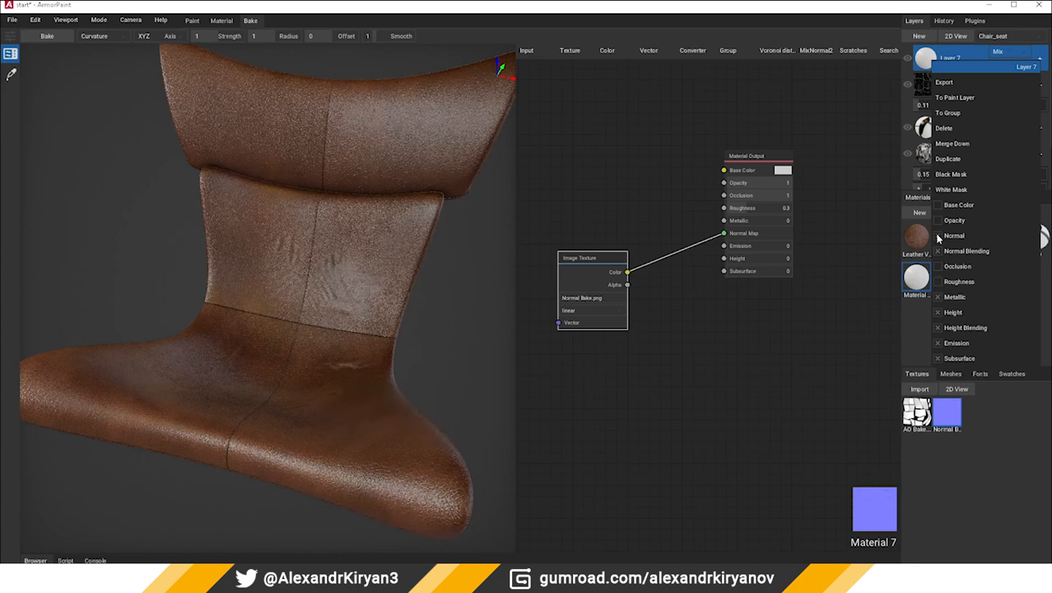
click(936, 312)
click(937, 297)
click(905, 345)
Lower Layer 7's opacity to 0.39
scroll(387, 354, down, 2)
right_drag(351, 353, 294, 348)
scroll(294, 347, up, 3)
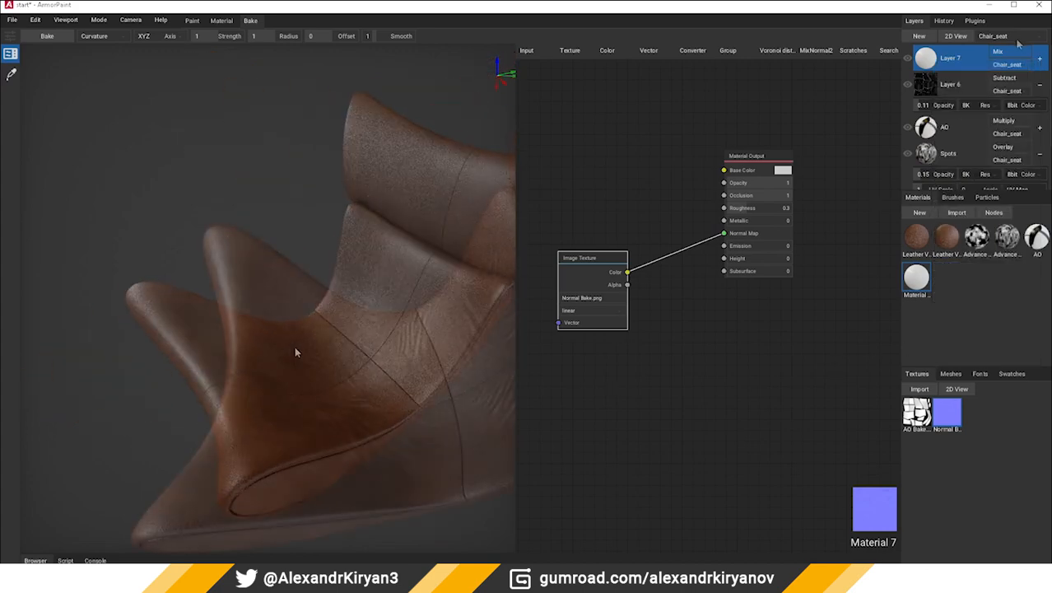
click(1040, 60)
drag(947, 84, 934, 86)
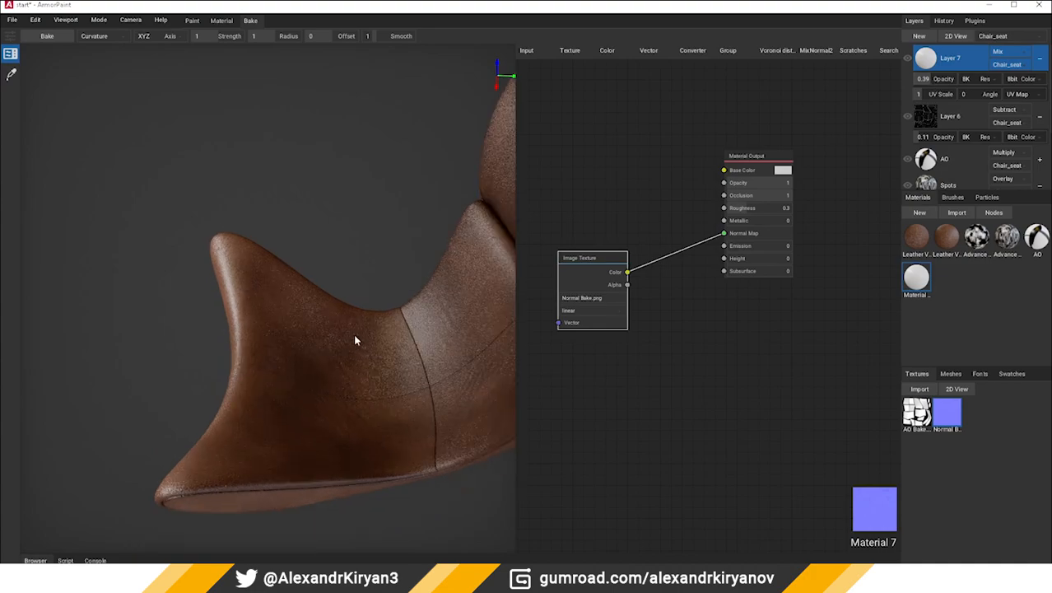
right_drag(355, 341, 94, 341)
shift+middle_drag(95, 341, 200, 309)
scroll(257, 349, up, 3)
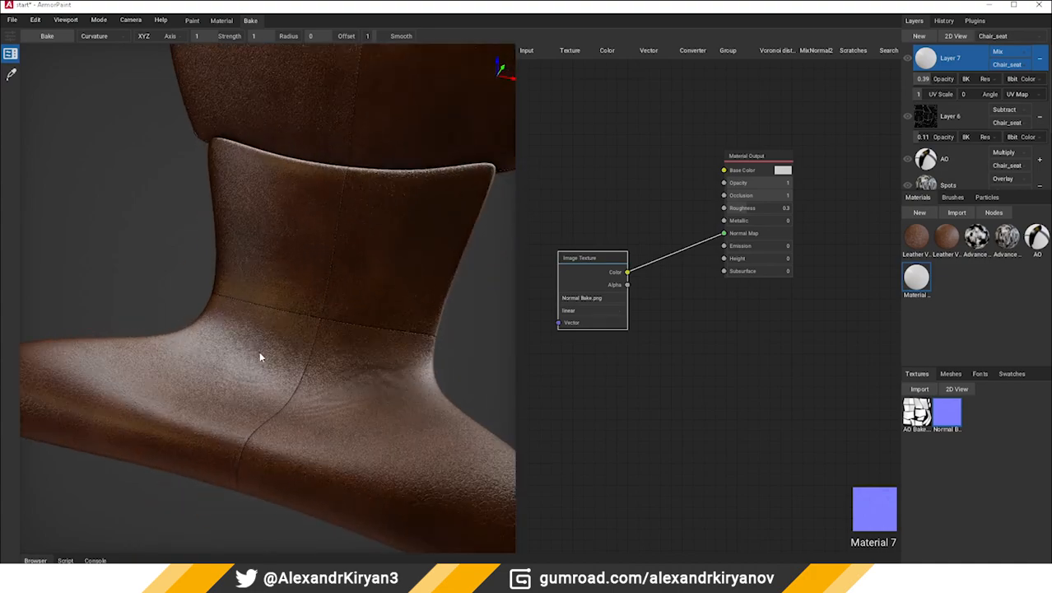
right_drag(259, 351, 285, 332)
scroll(258, 351, up, 2)
shift+middle_drag(256, 353, 140, 355)
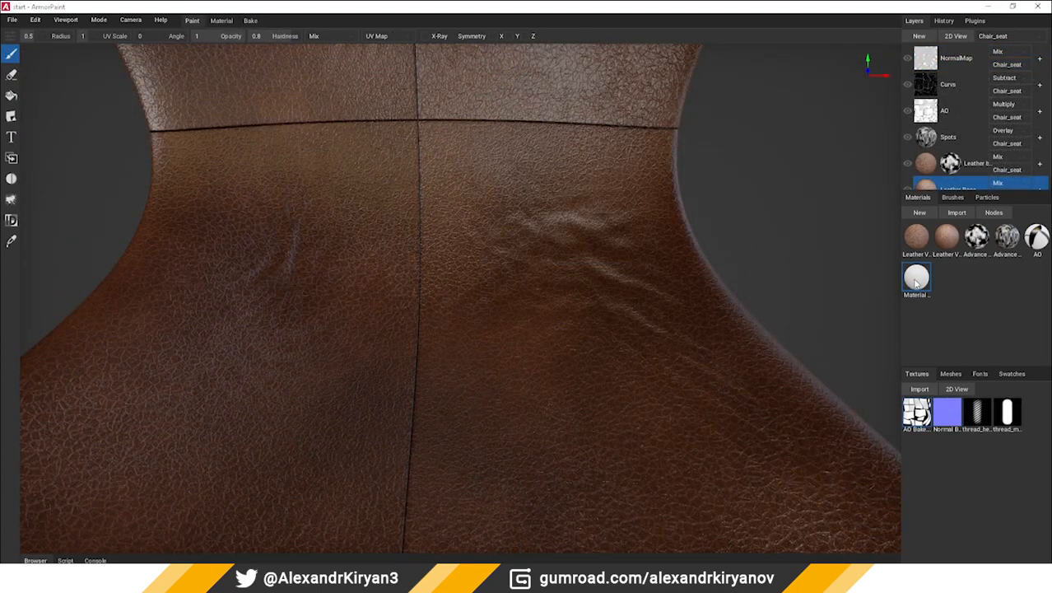
Open Material 7's nodes and replace the Normal Bake.png texture node with the thread_height.jpg texture
double_click(916, 280)
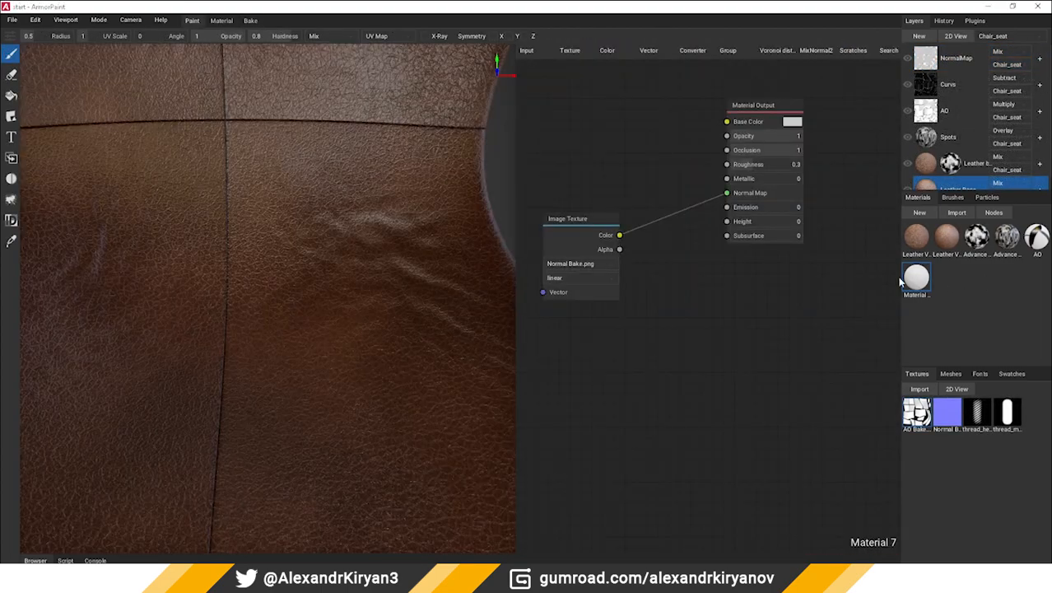
click(578, 222)
key(Delete)
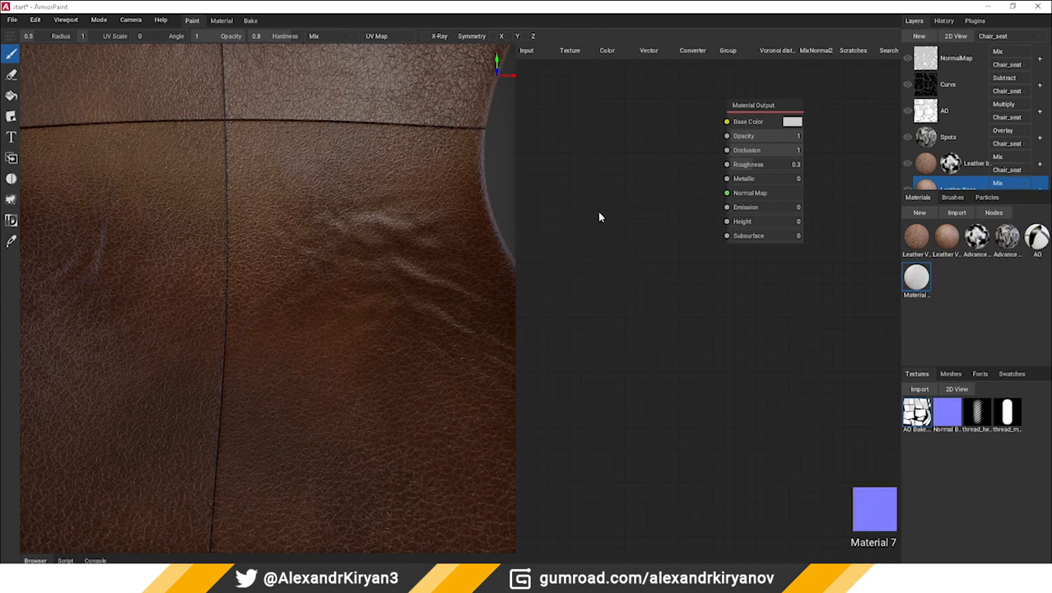
drag(984, 416, 553, 228)
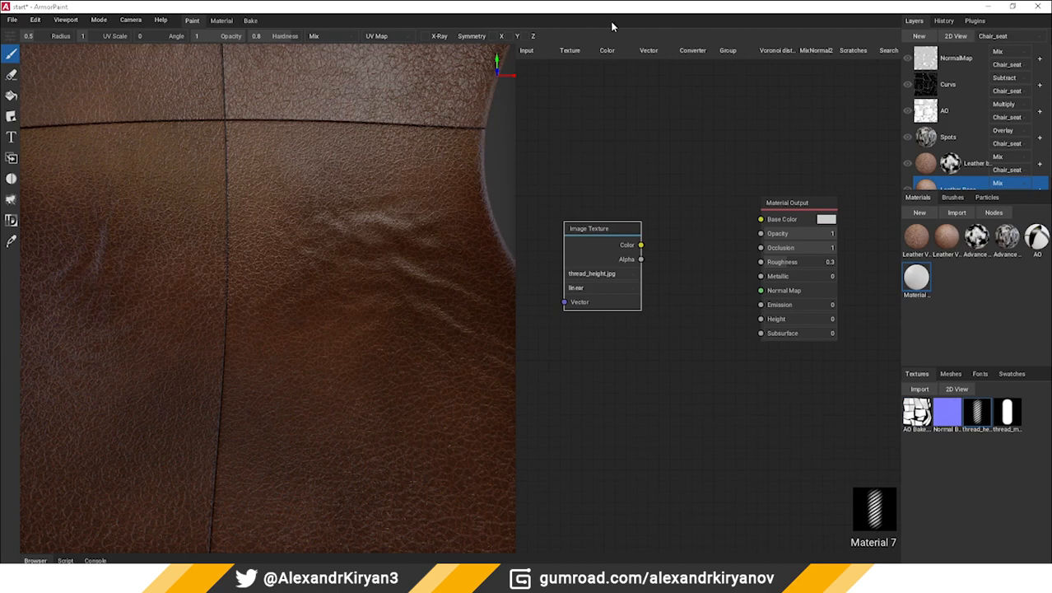
Add a Bump node, connect thread_height.jpg's Color to its Height and its output to Normal Map, and space out the nodes
click(692, 51)
click(661, 53)
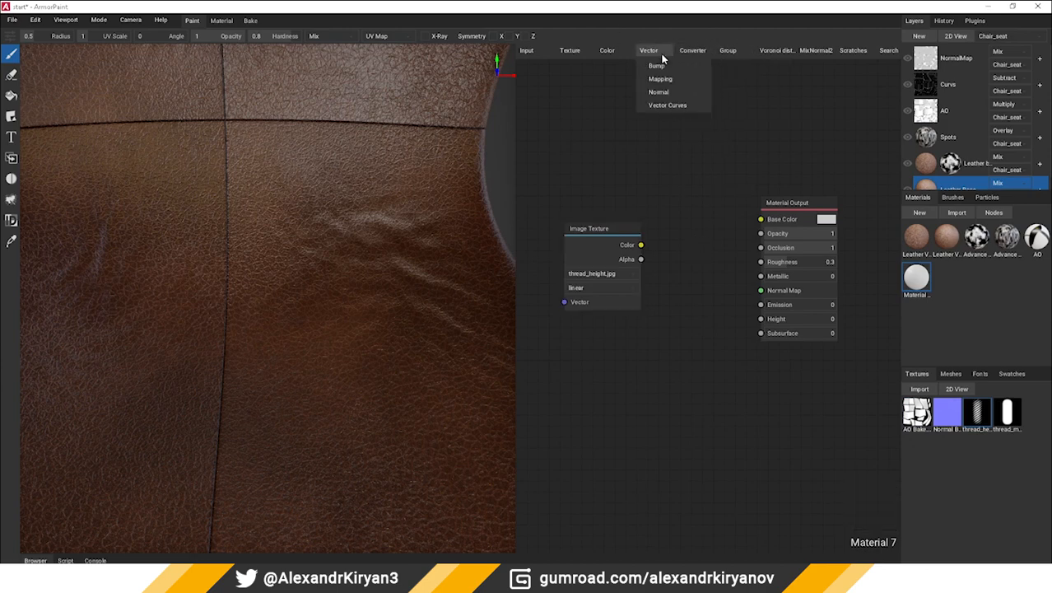
click(664, 67)
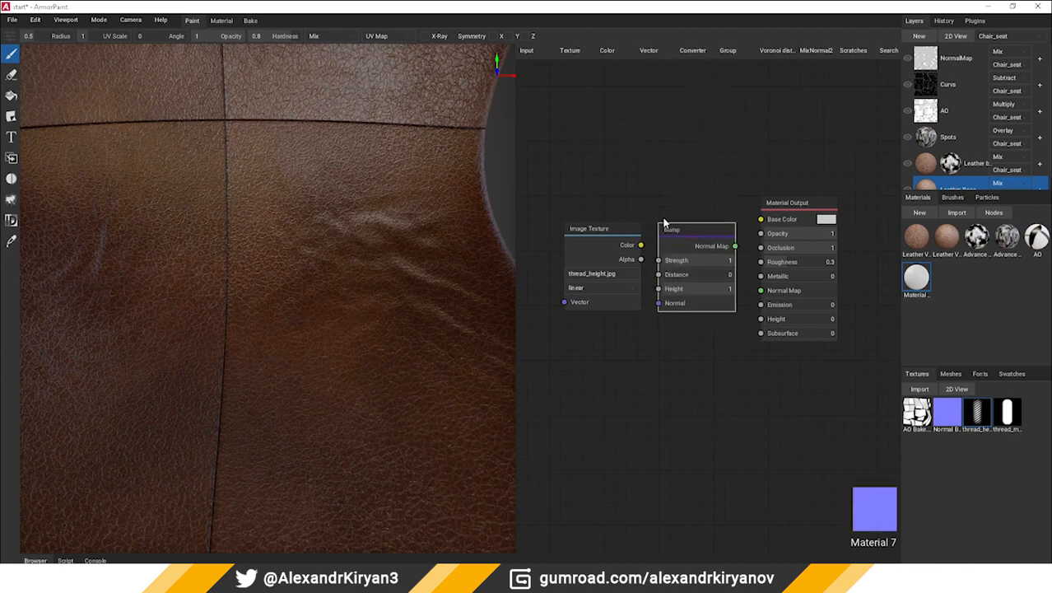
drag(656, 284, 668, 279)
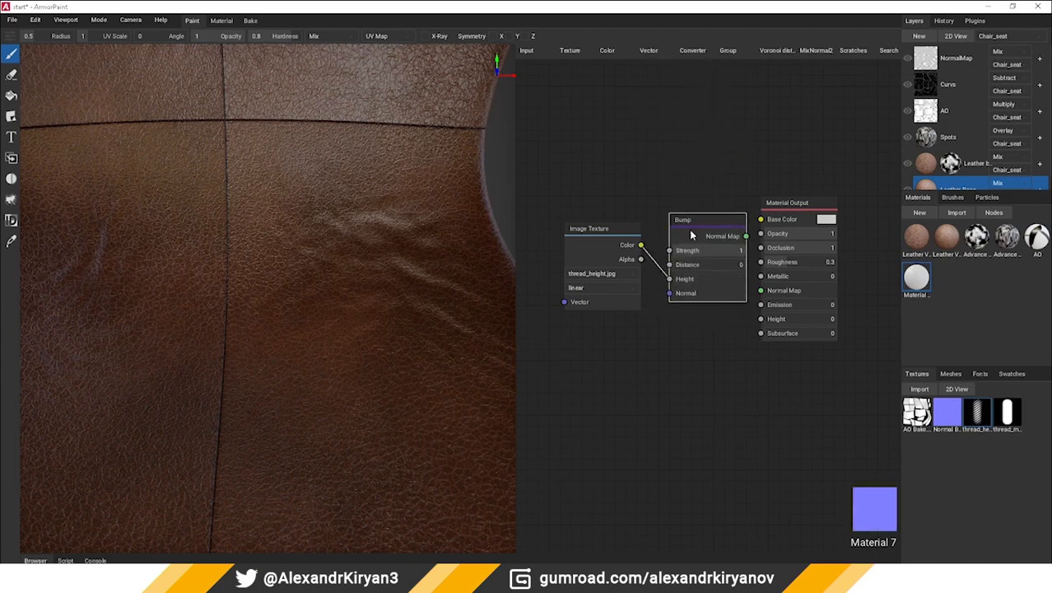
drag(746, 237, 759, 288)
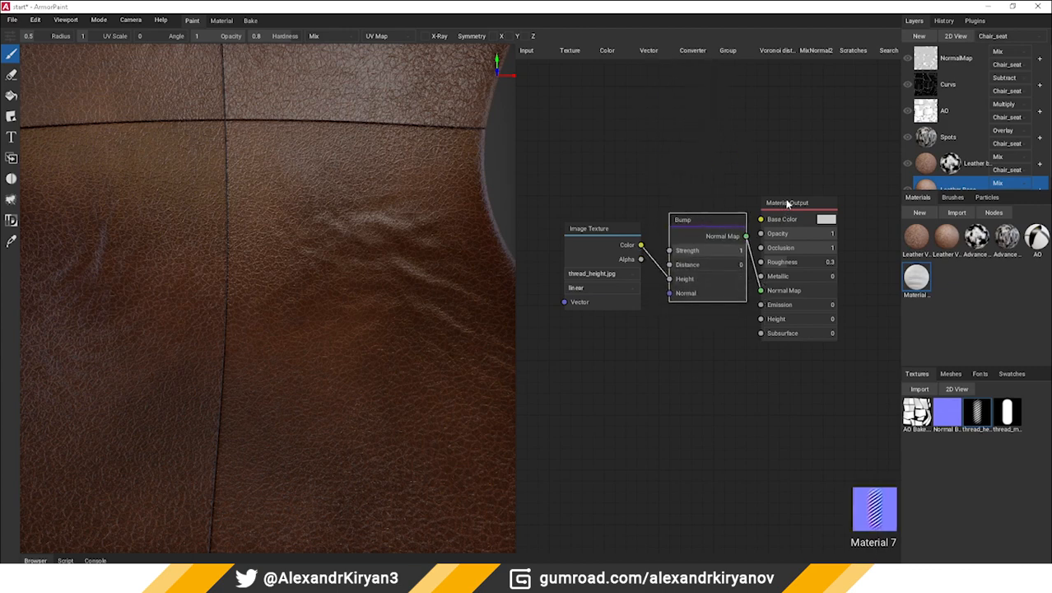
drag(787, 204, 817, 142)
middle_drag(698, 172, 702, 200)
drag(614, 256, 584, 263)
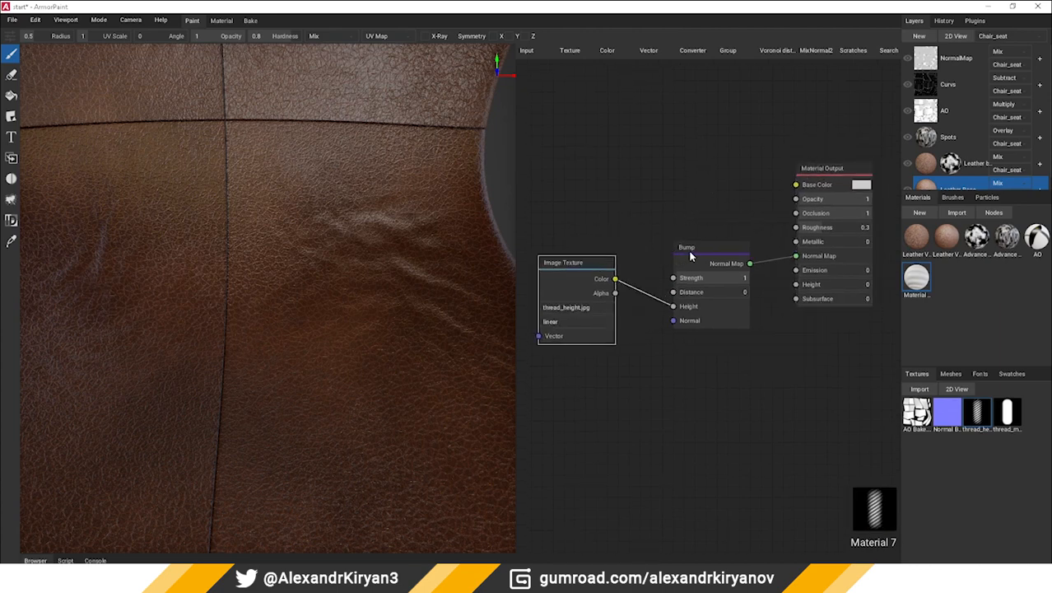
drag(690, 256, 677, 271)
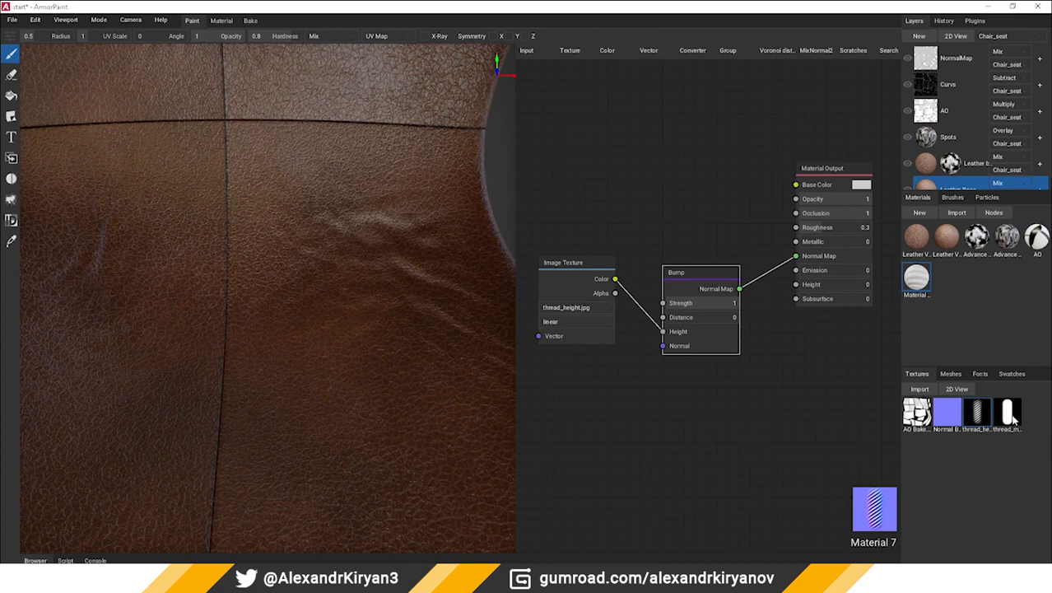
Add the thread_mask.jpg texture, connect its Color to Opacity, and connect thread_height.jpg's Color to Roughness
drag(1006, 420, 798, 202)
middle_drag(701, 226, 702, 241)
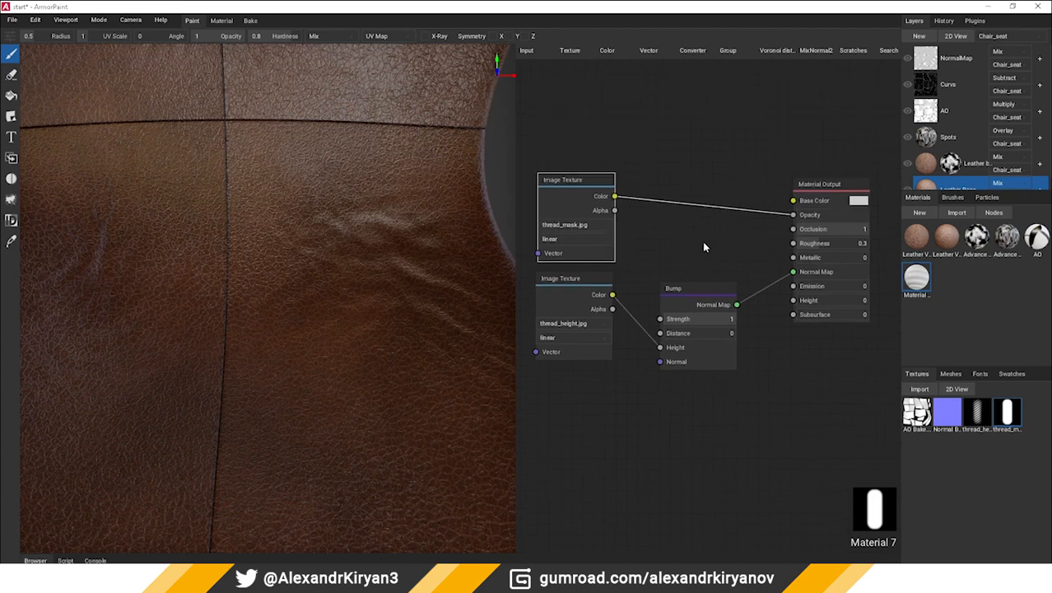
drag(628, 306, 619, 295)
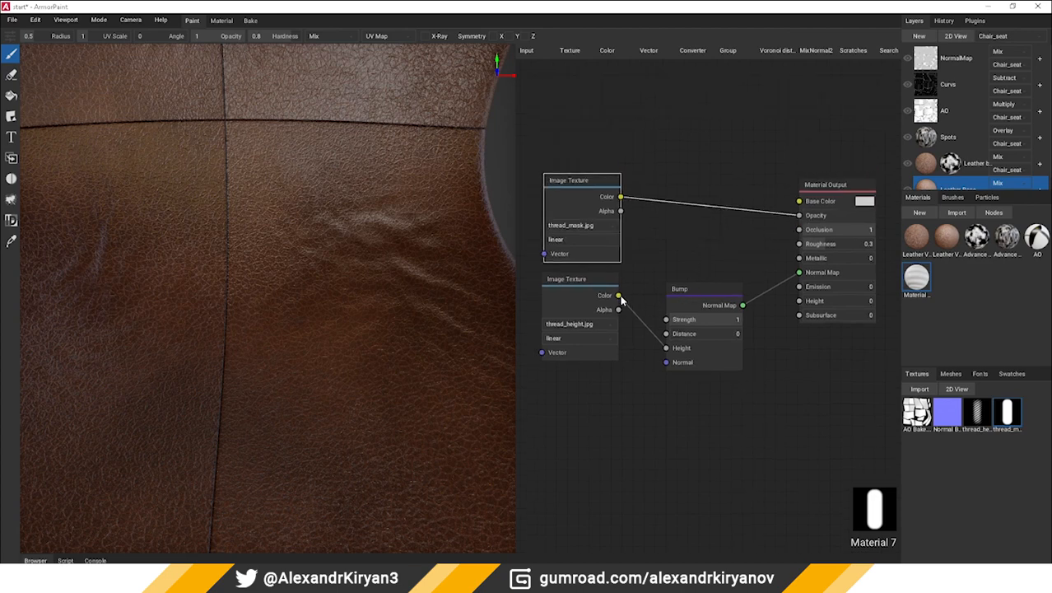
drag(700, 297, 698, 367)
drag(619, 296, 797, 245)
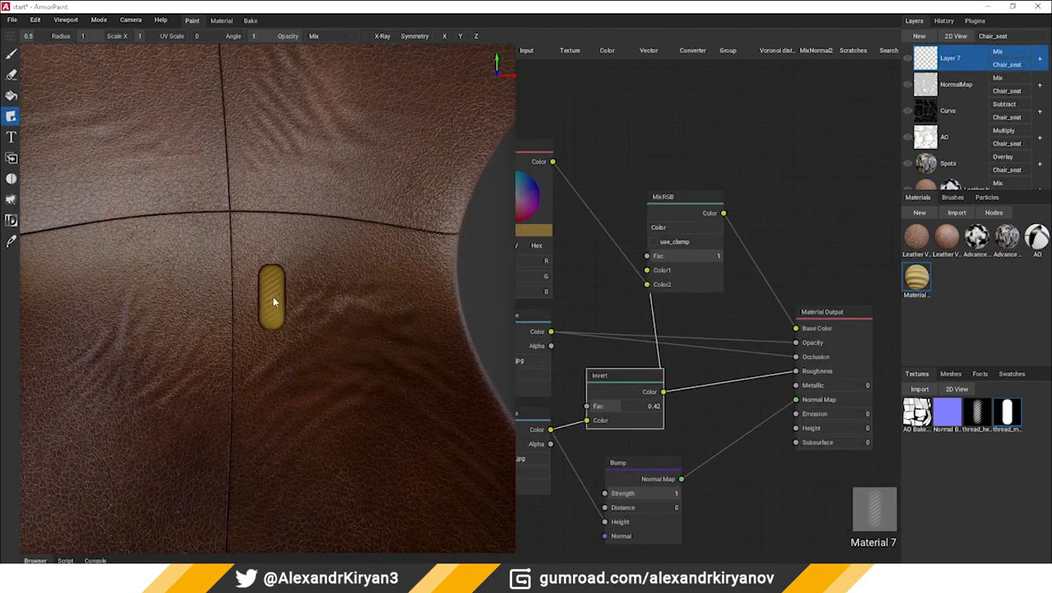
Open Brush 1's nodes, set Lazy Radius and Lazy Step to 1, and try a thread stroke on the leather
scroll(265, 279, up, 2)
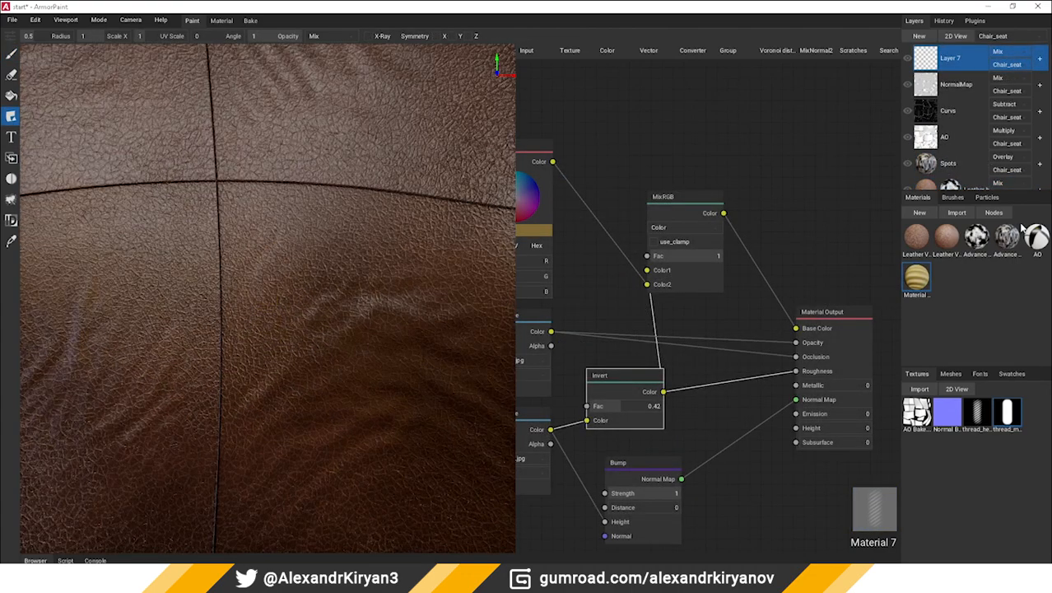
click(953, 197)
click(917, 240)
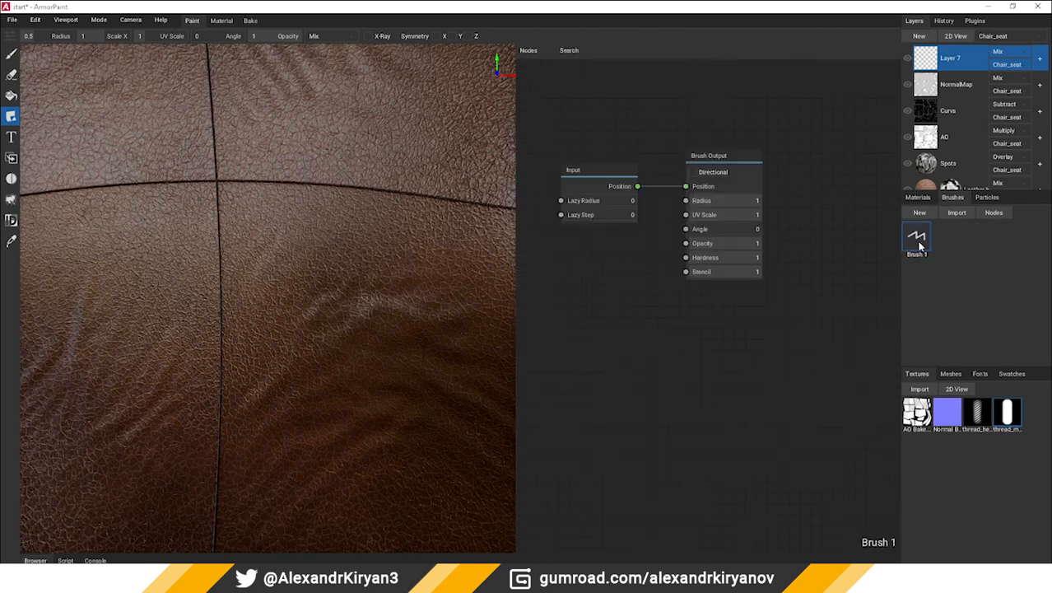
middle_drag(719, 374, 743, 390)
mouse_move(646, 228)
mouse_down()
mouse_move(697, 228)
mouse_move(653, 244)
mouse_move(691, 244)
mouse_up()
mouse_move(260, 216)
mouse_down()
mouse_move(260, 393)
mouse_move(278, 434)
mouse_up()
key(ctrl+z)
click(341, 298)
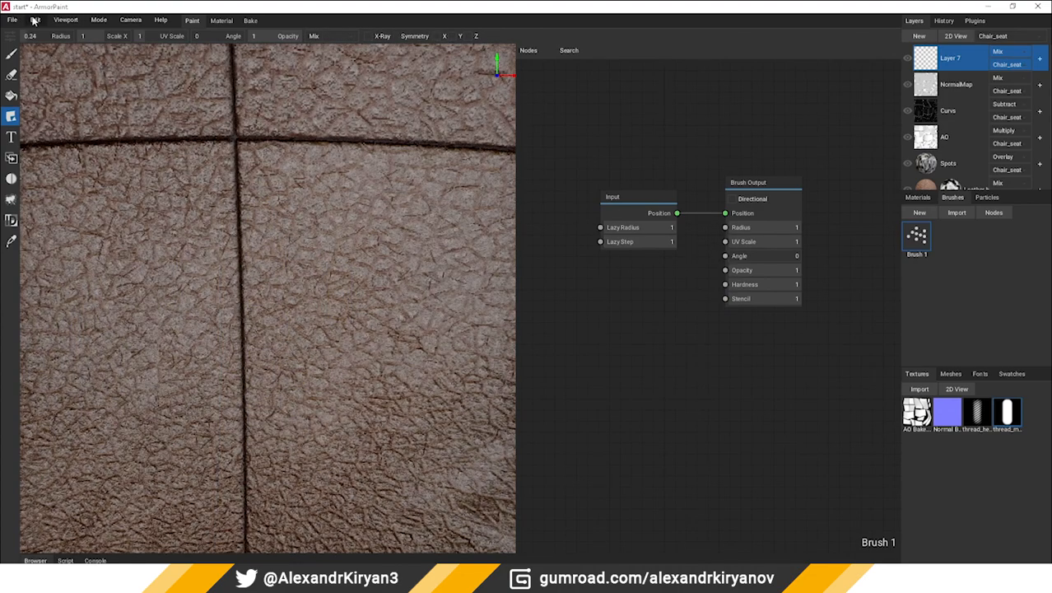
Turn off pen pressure control for Brush Radius in the preferences
click(36, 20)
click(60, 79)
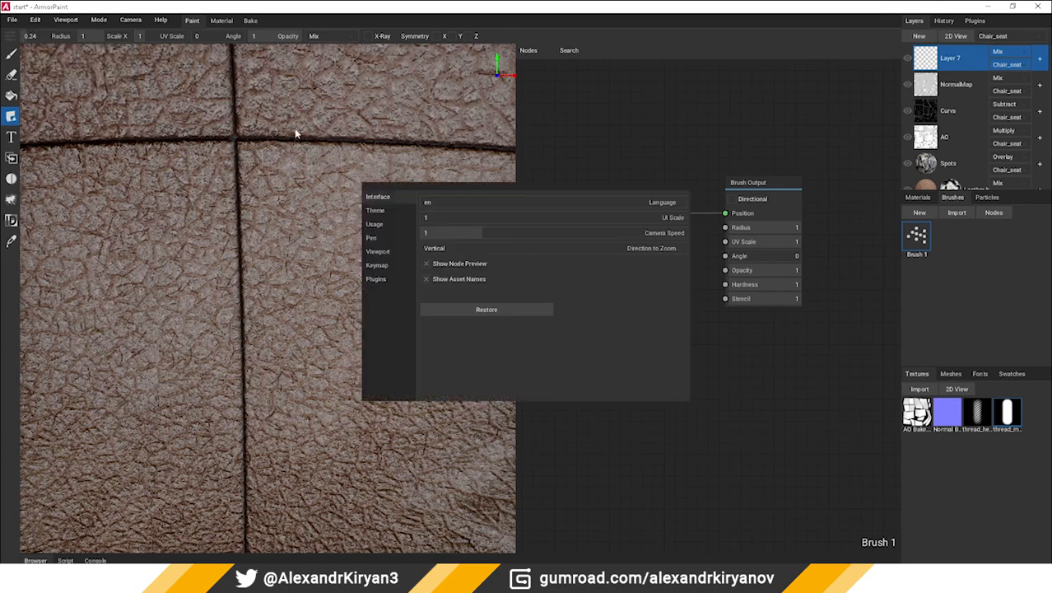
click(382, 237)
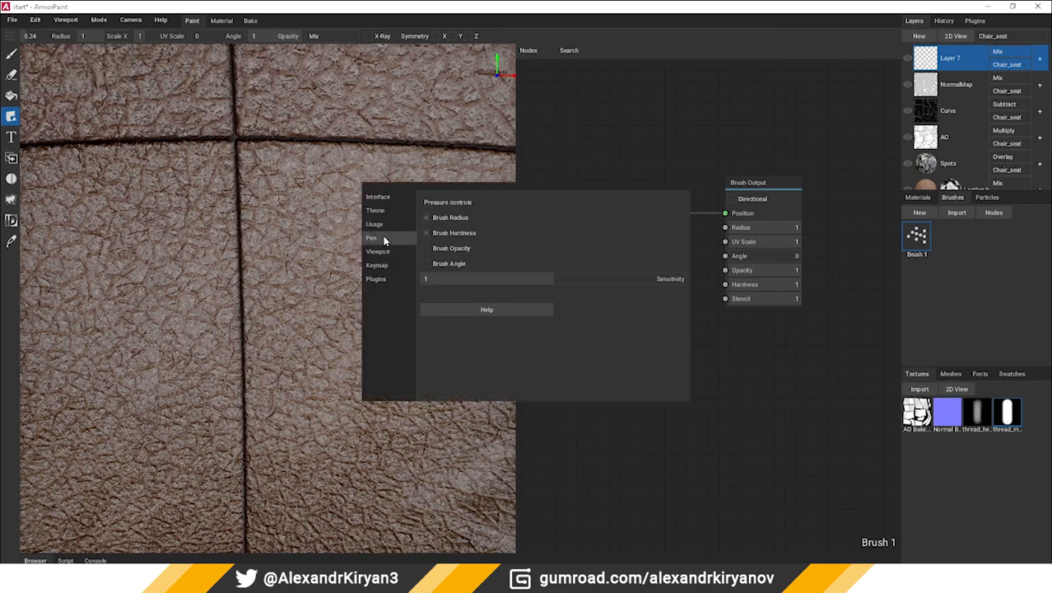
click(427, 219)
click(296, 186)
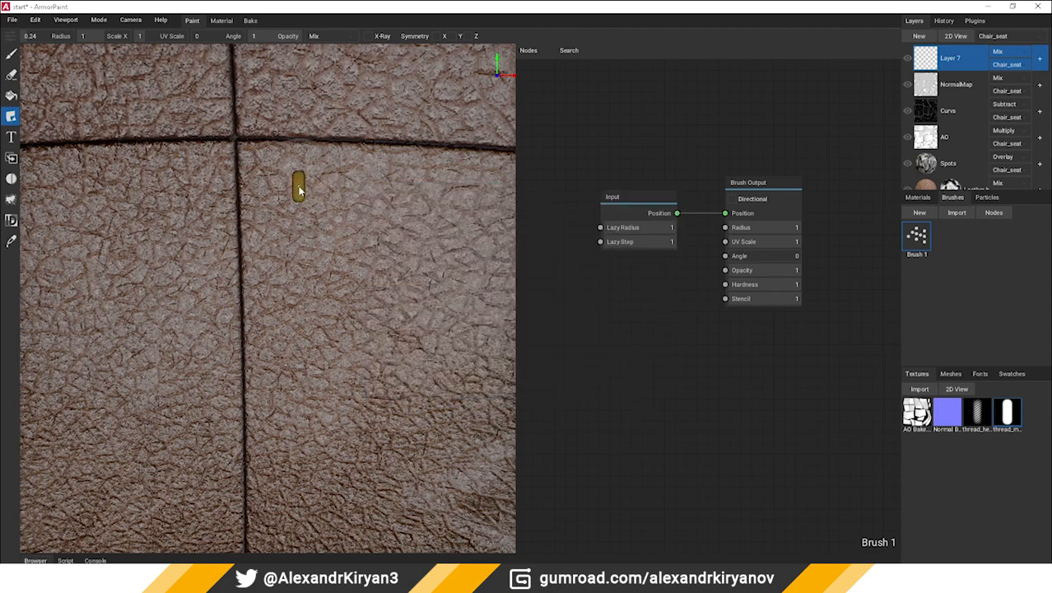
Try two rows of stitches down beside the vertical seam and undo each one
drag(275, 176, 282, 321)
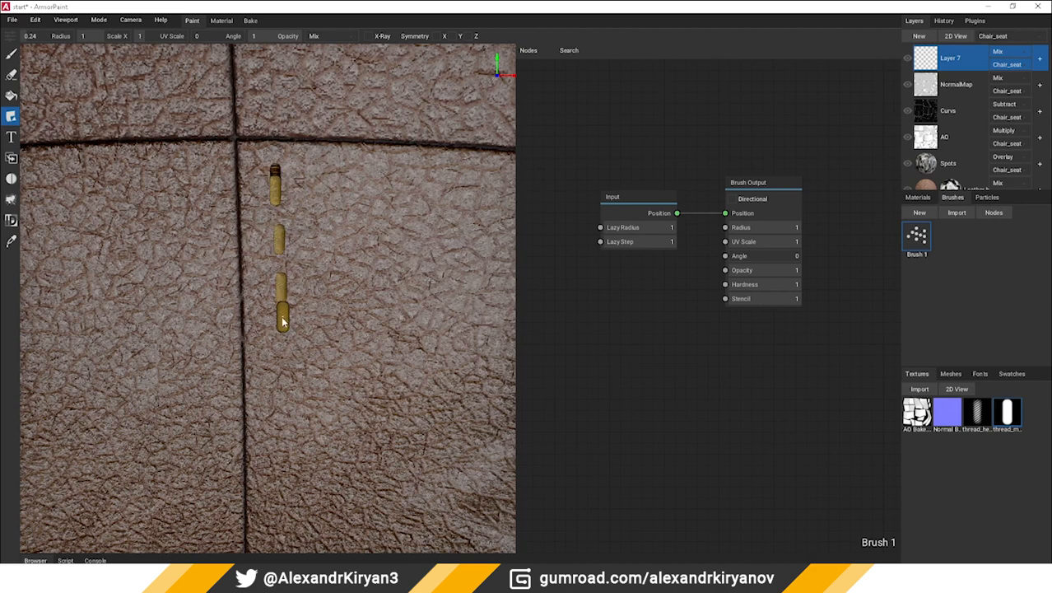
key(ctrl+z)
drag(285, 190, 291, 493)
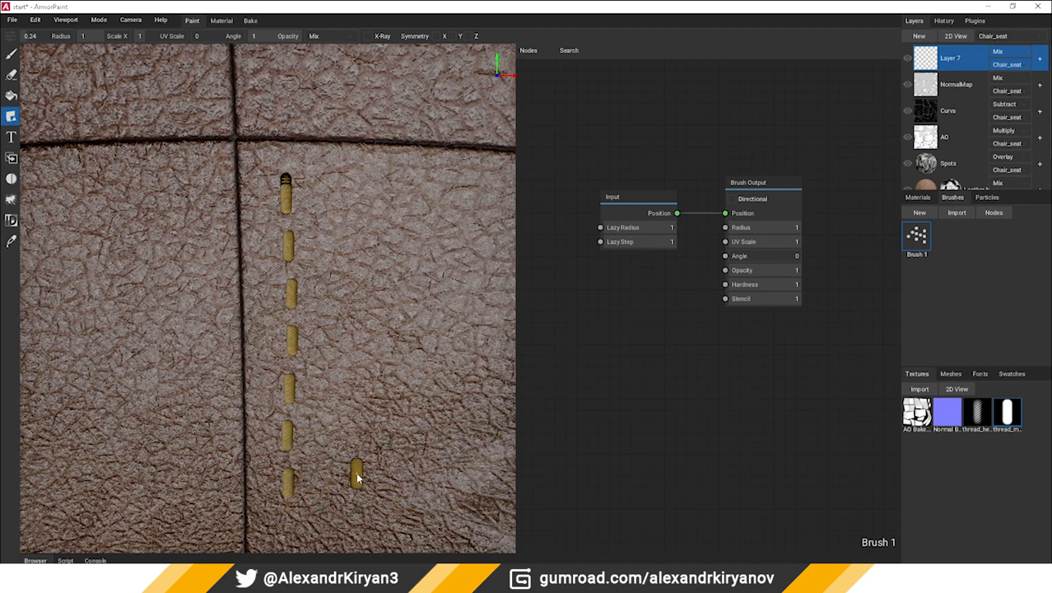
key(ctrl+z)
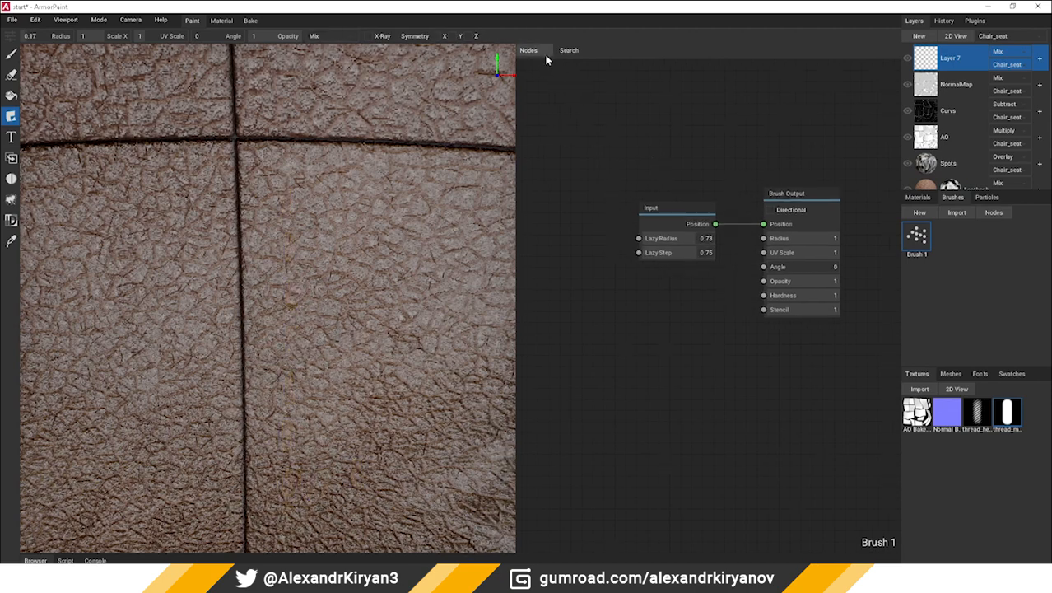
Add a Value node driving both Lazy Radius and Lazy Step, set it to 0.68, and paint stitches down beside the vertical seam
click(539, 51)
click(535, 146)
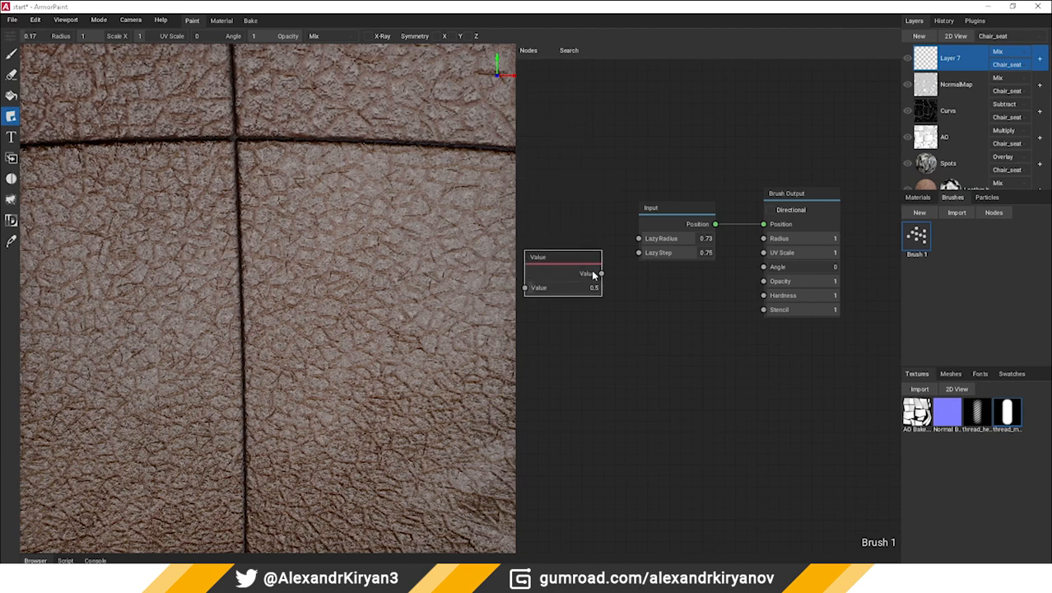
drag(637, 239, 638, 238)
drag(602, 274, 638, 254)
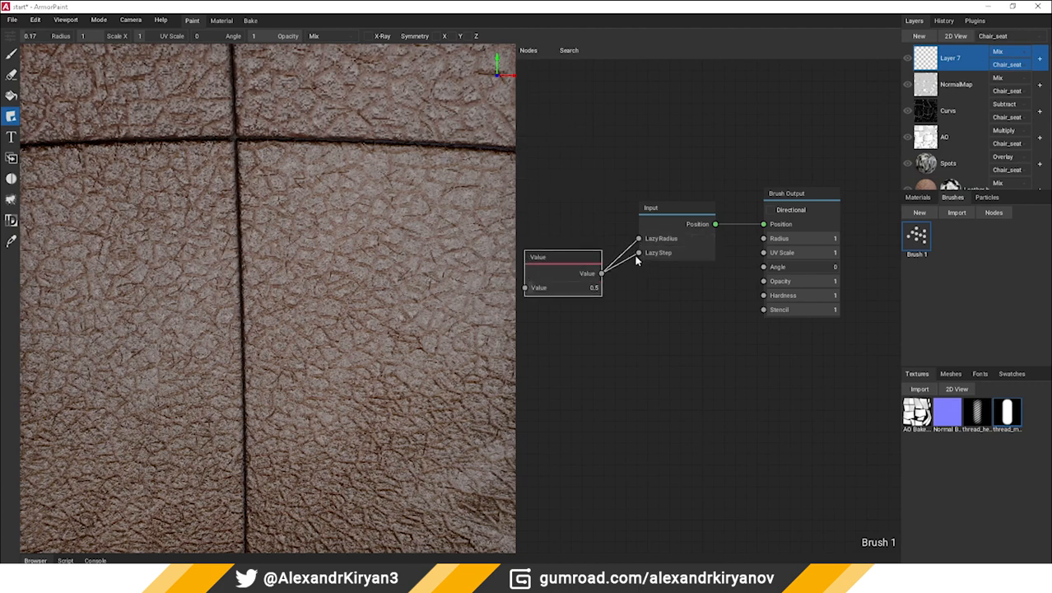
drag(536, 289, 532, 290)
drag(265, 180, 266, 326)
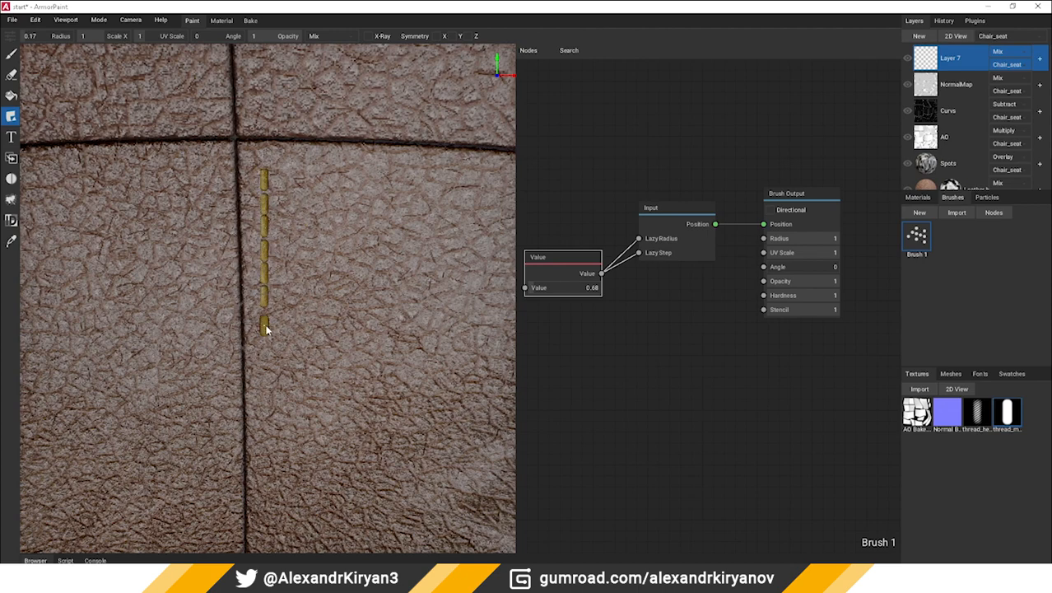
Undo the last row of stitches and set the decal brush Angle to -45
key(ctrl+z)
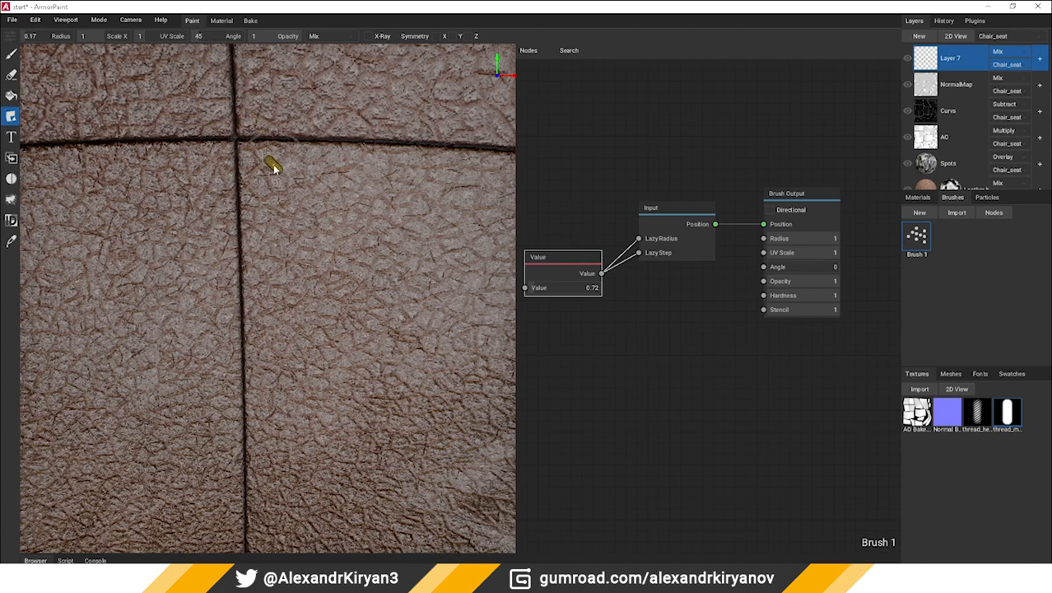
click(201, 35)
text(-45)
key(Return)
Try a row of slanted stitches down beside the vertical seam and undo it
drag(262, 181, 265, 253)
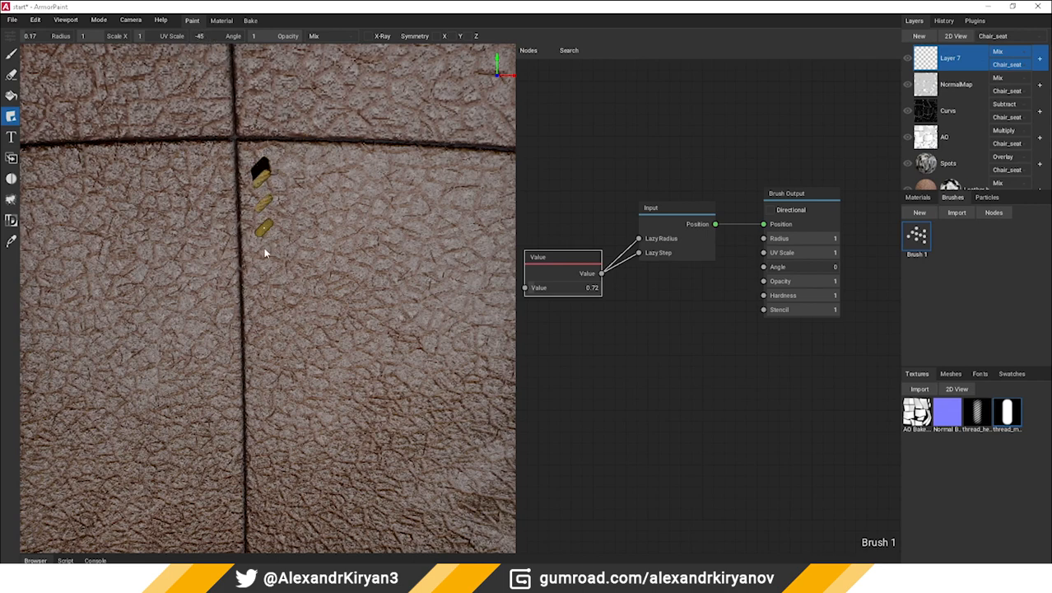
drag(263, 325, 266, 377)
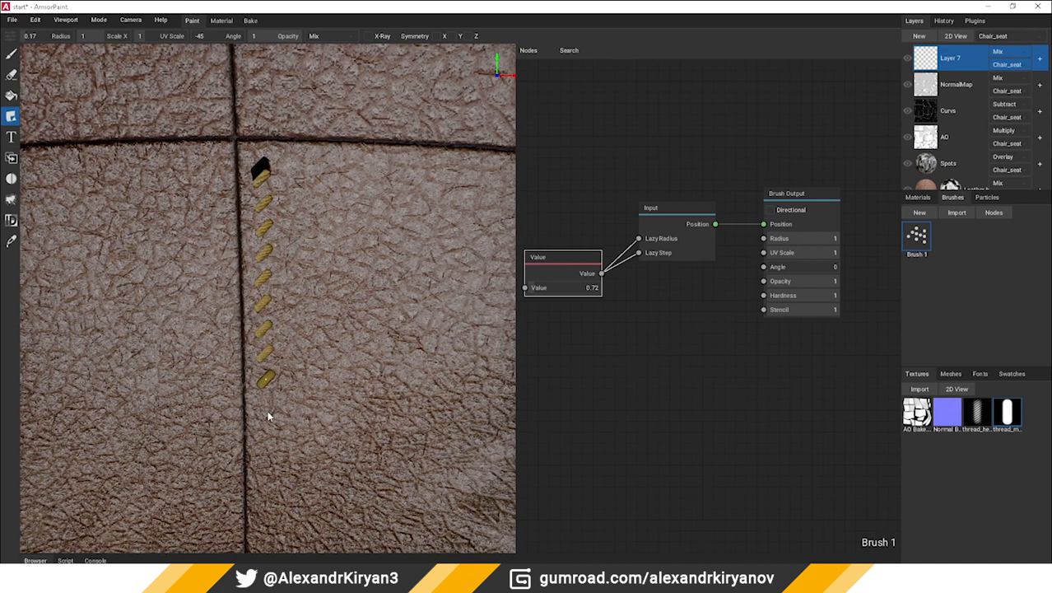
drag(268, 416, 267, 449)
mouse_move(268, 492)
mouse_down()
mouse_move(269, 517)
mouse_move(293, 520)
mouse_up()
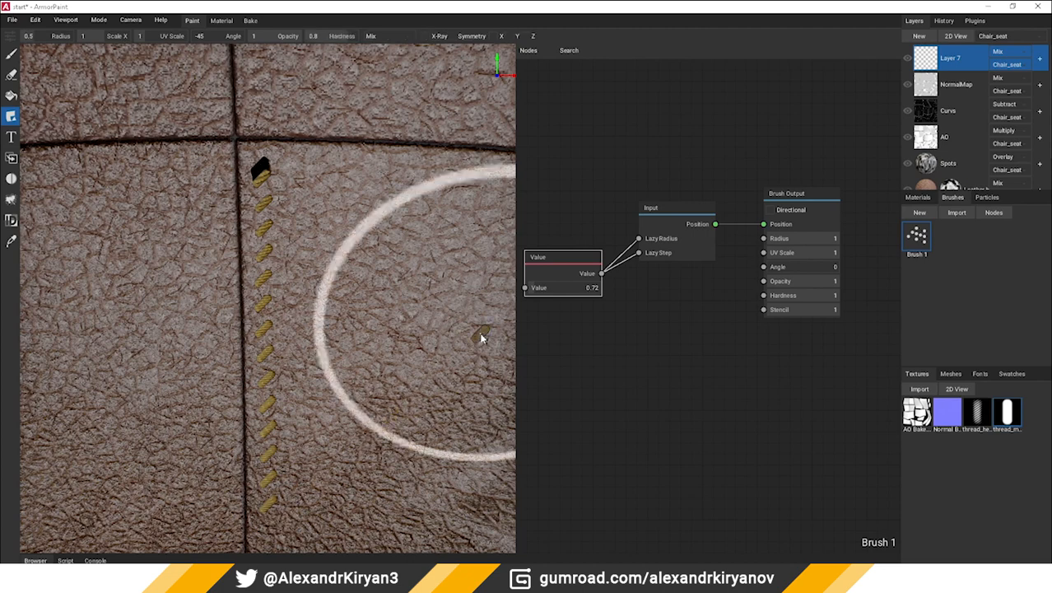
key(ctrl+z)
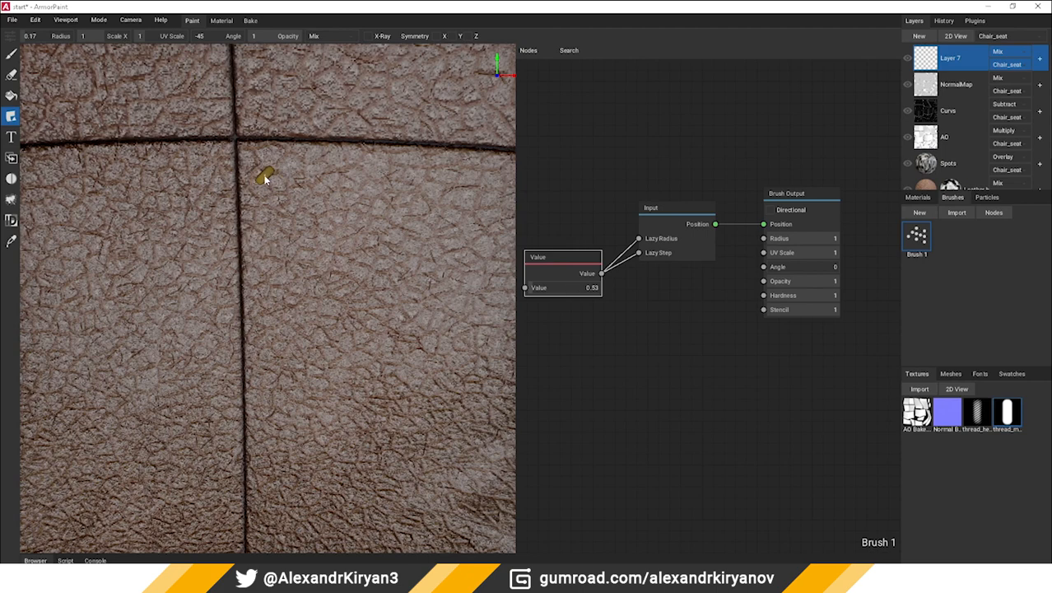
Try a tighter row of slanted stitches with the brush's Value node at 0.53, and undo it
drag(260, 166, 261, 203)
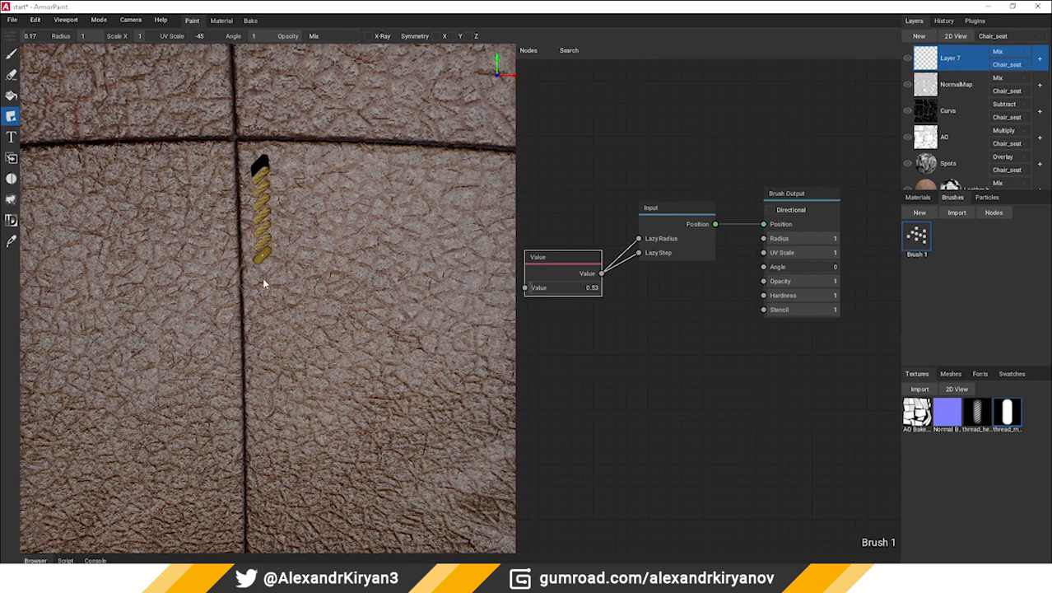
drag(265, 313, 266, 361)
drag(267, 403, 289, 438)
key(ctrl+z)
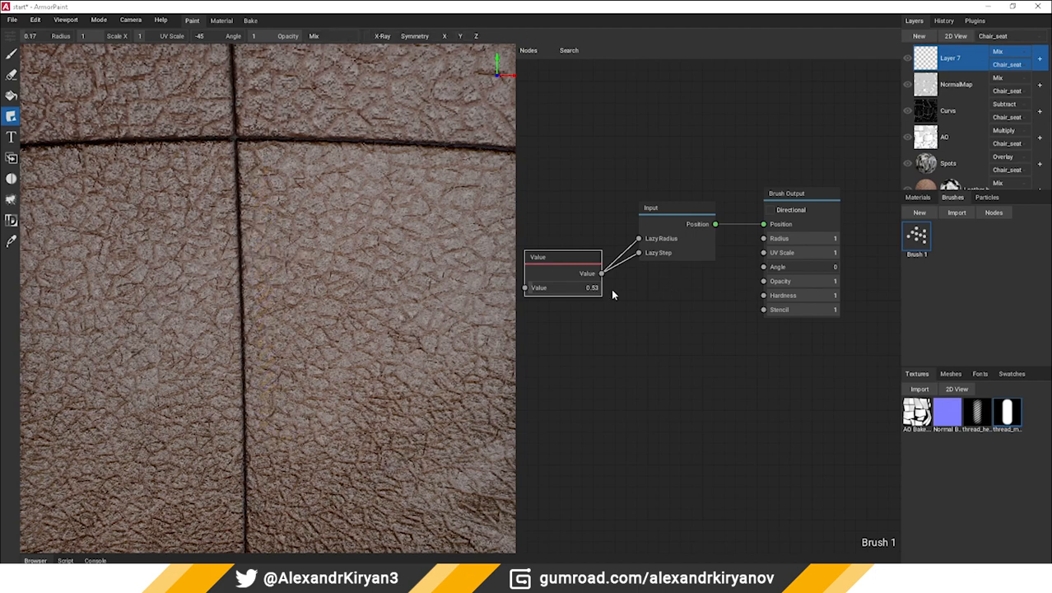
Set the brush's Value node to 0.61 and paint slanted stitches down beside the vertical seam
drag(547, 292, 532, 295)
middle_drag(560, 331, 610, 340)
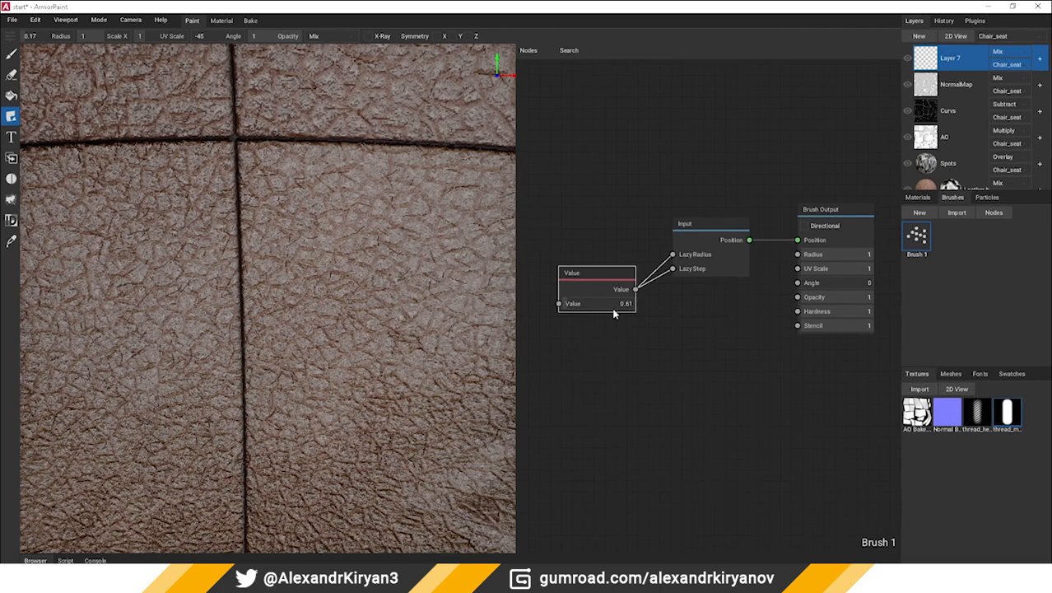
click(268, 181)
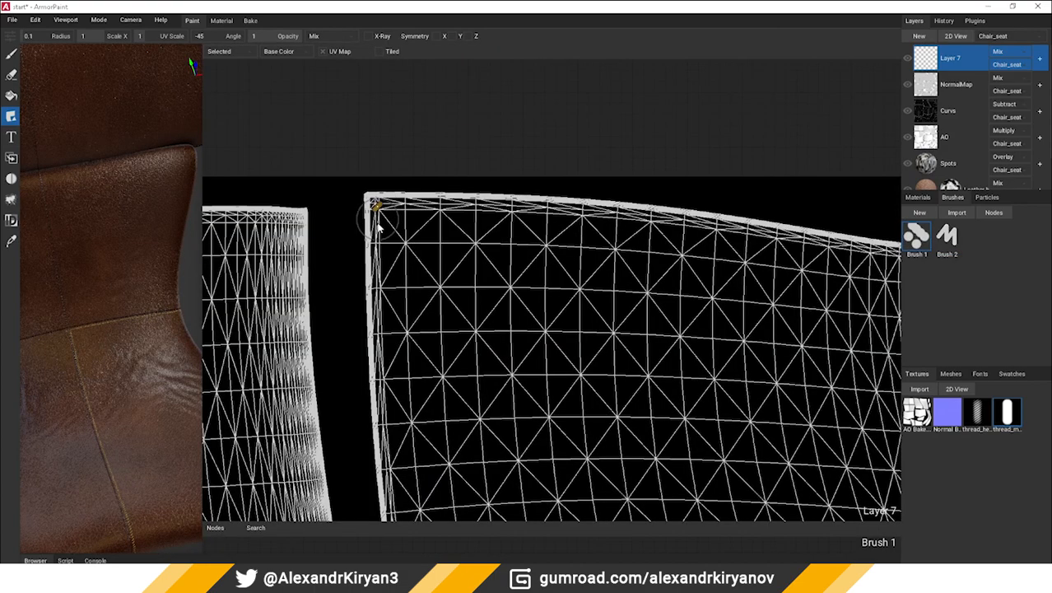
Try stitch strokes down the left edge of the panel's UV island in the 2D view, undoing each one
drag(369, 215, 376, 350)
scroll(375, 216, up, 3)
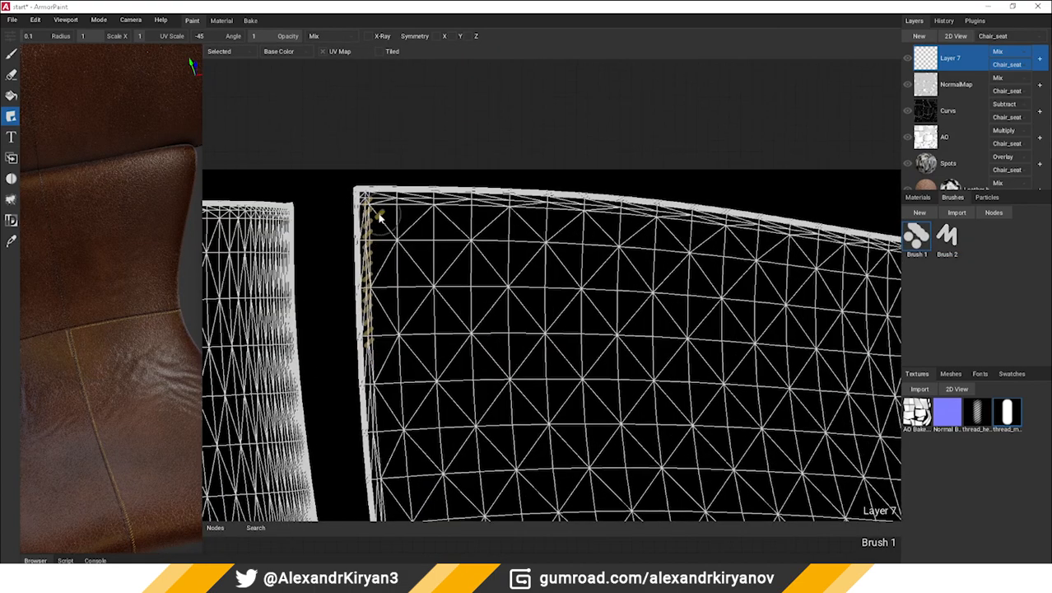
key(ctrl+z)
scroll(59, 338, up, 5)
middle_drag(94, 341, 185, 218)
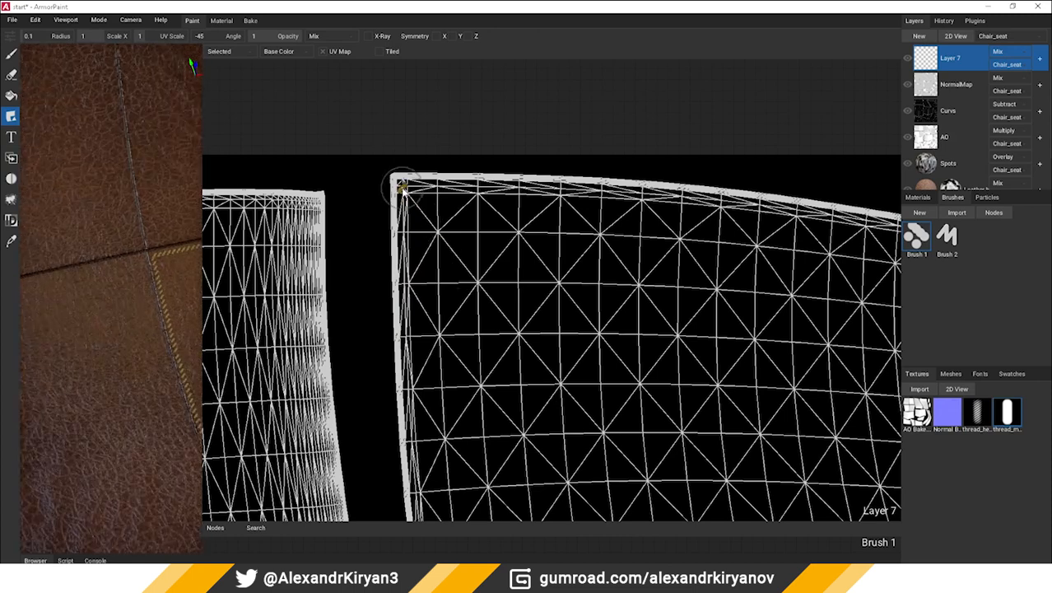
drag(399, 187, 419, 271)
key(ctrl+z)
Paint slanted stitches down the whole left edge of the panel's UV island to its bottom corner
drag(403, 191, 420, 508)
middle_drag(448, 439, 432, 91)
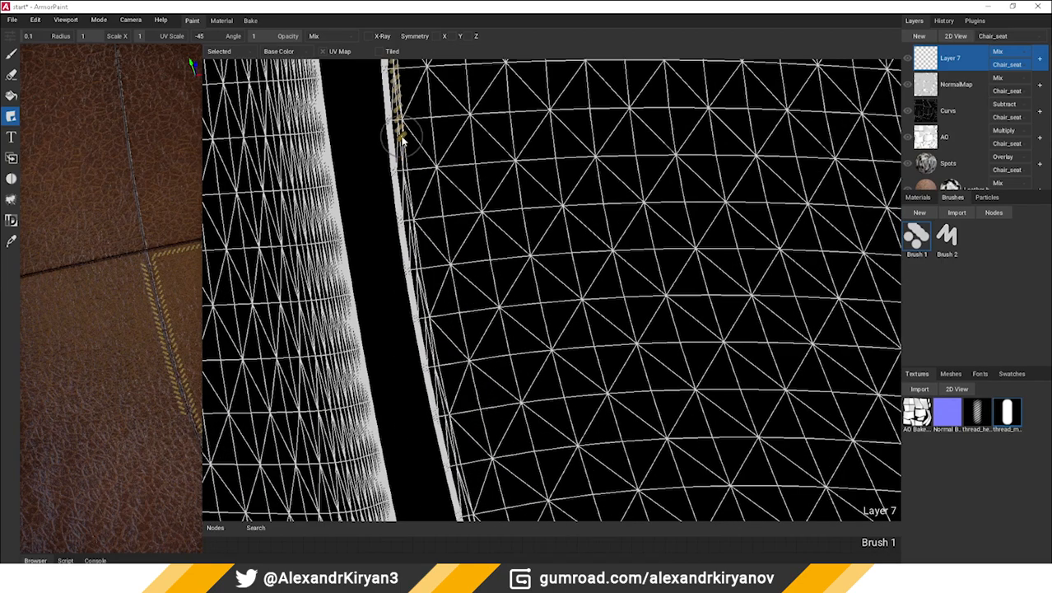
mouse_move(402, 134)
mouse_down()
mouse_move(432, 352)
mouse_move(470, 512)
mouse_up()
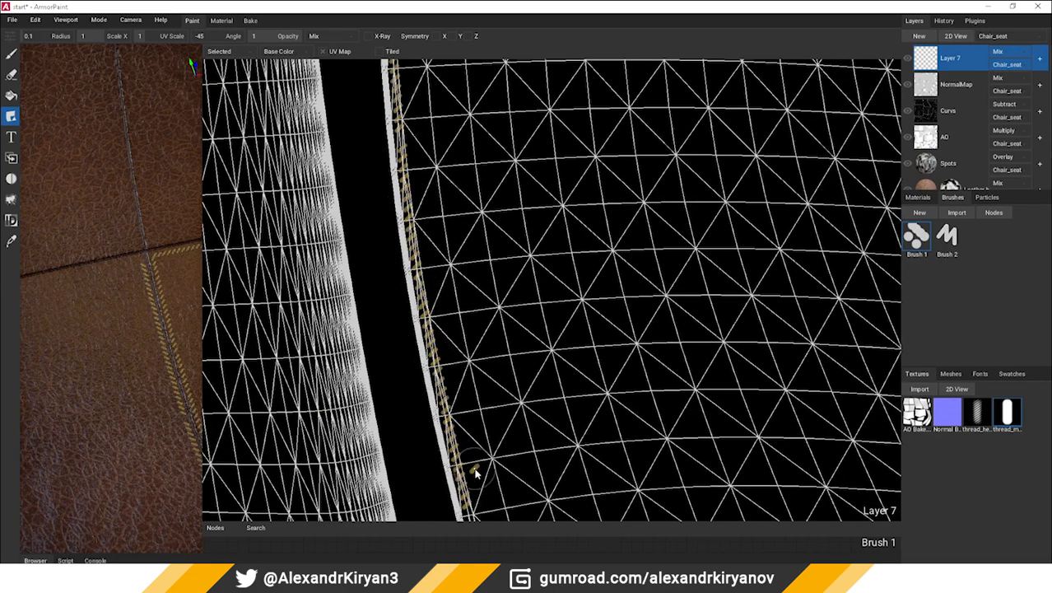
middle_drag(470, 470, 418, 136)
mouse_move(418, 136)
mouse_down()
mouse_move(422, 202)
mouse_move(504, 517)
mouse_up()
middle_drag(499, 410, 413, 87)
drag(419, 188, 493, 512)
middle_drag(491, 509, 451, 165)
drag(460, 187, 470, 299)
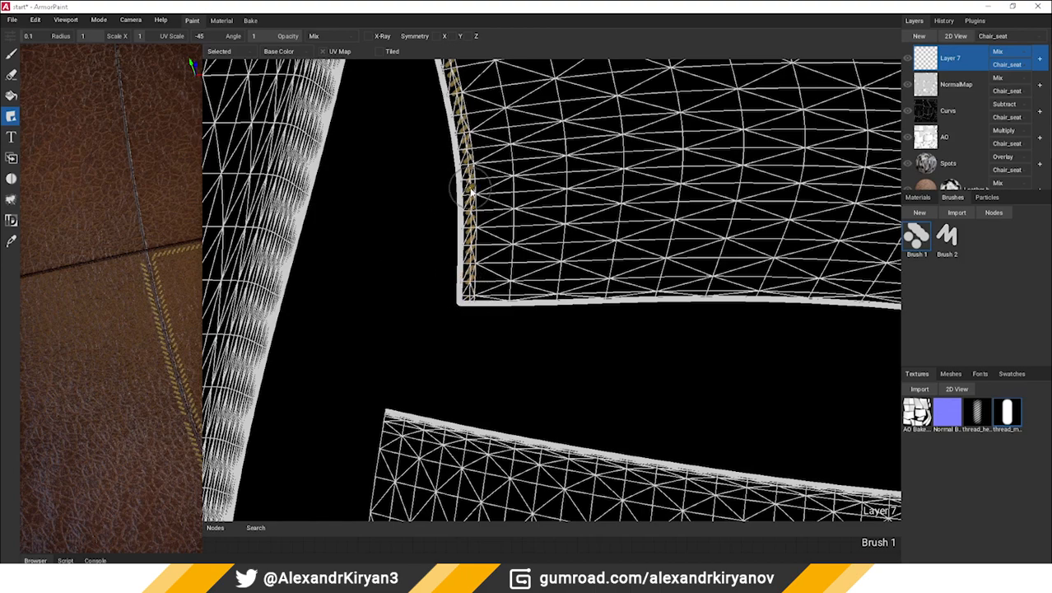
Paint a row of slanted stitches along the bottom edge of the UV island, from the left corner to the right tip
middle_drag(436, 149, 476, 330)
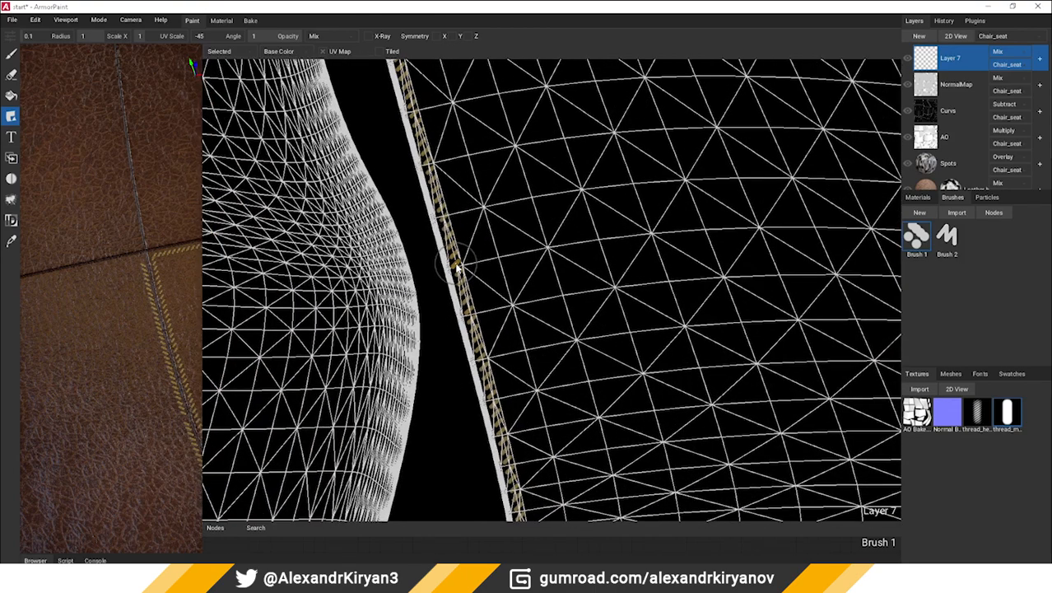
middle_drag(461, 206, 539, 370)
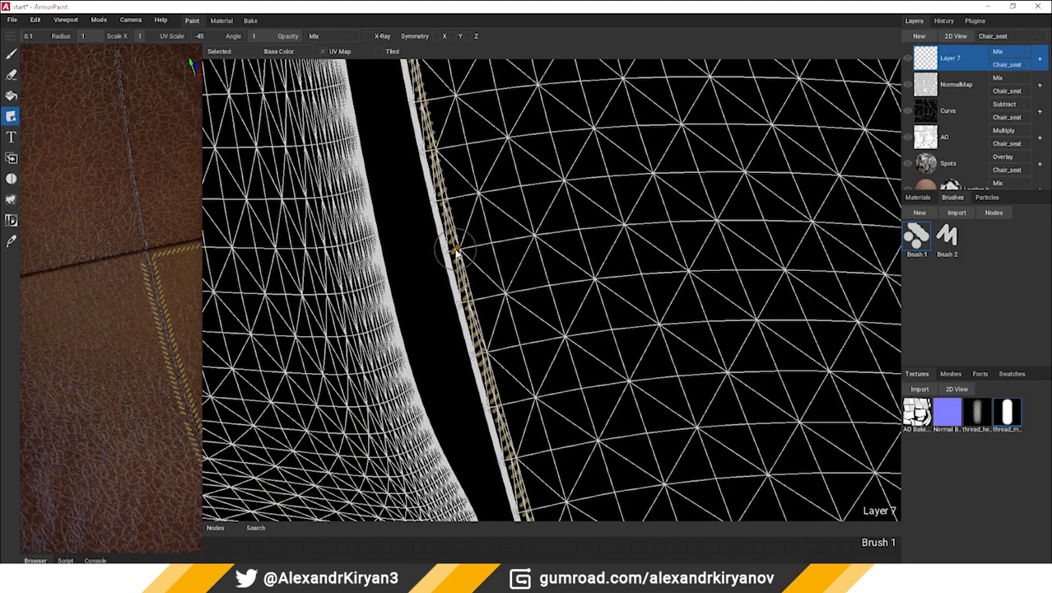
scroll(469, 330, up, 2)
mouse_move(472, 287)
middle_down()
mouse_move(481, 466)
mouse_move(453, 143)
middle_up()
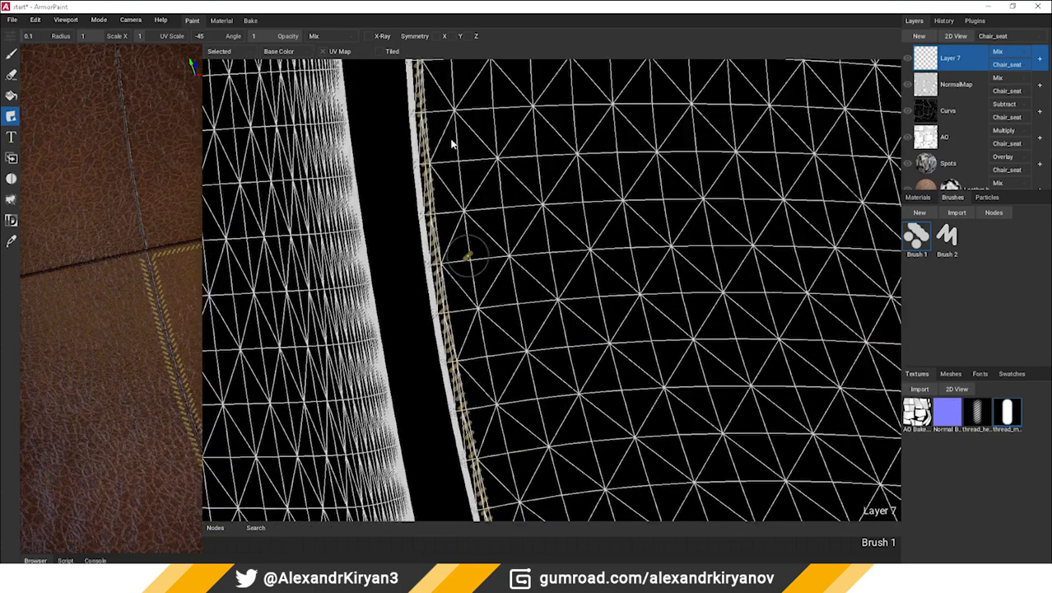
middle_drag(515, 494, 474, 294)
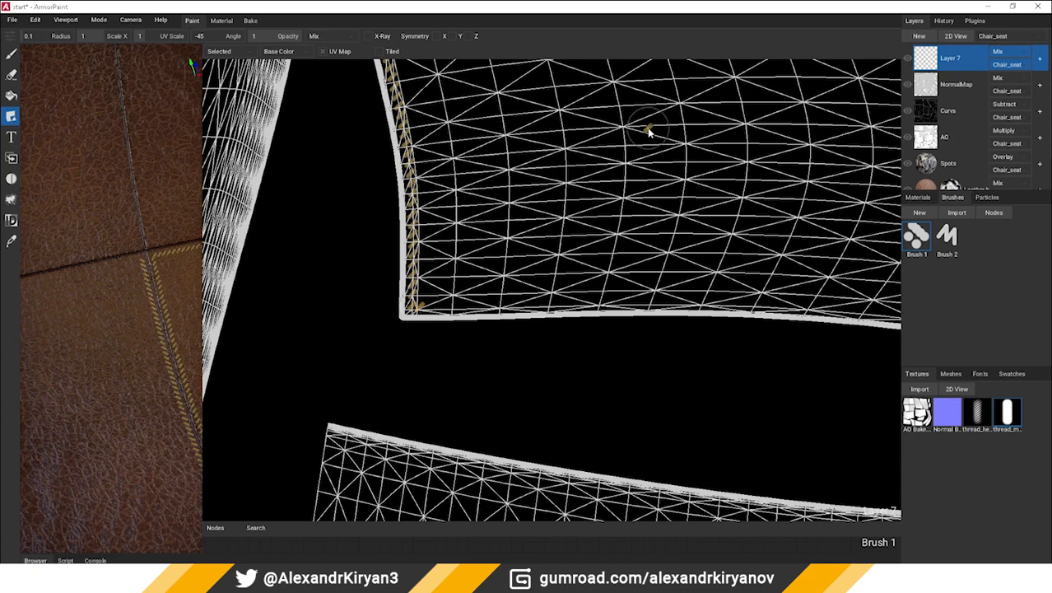
drag(427, 309, 750, 310)
drag(788, 311, 885, 311)
middle_drag(641, 327, 564, 301)
middle_drag(786, 288, 535, 274)
drag(585, 285, 882, 326)
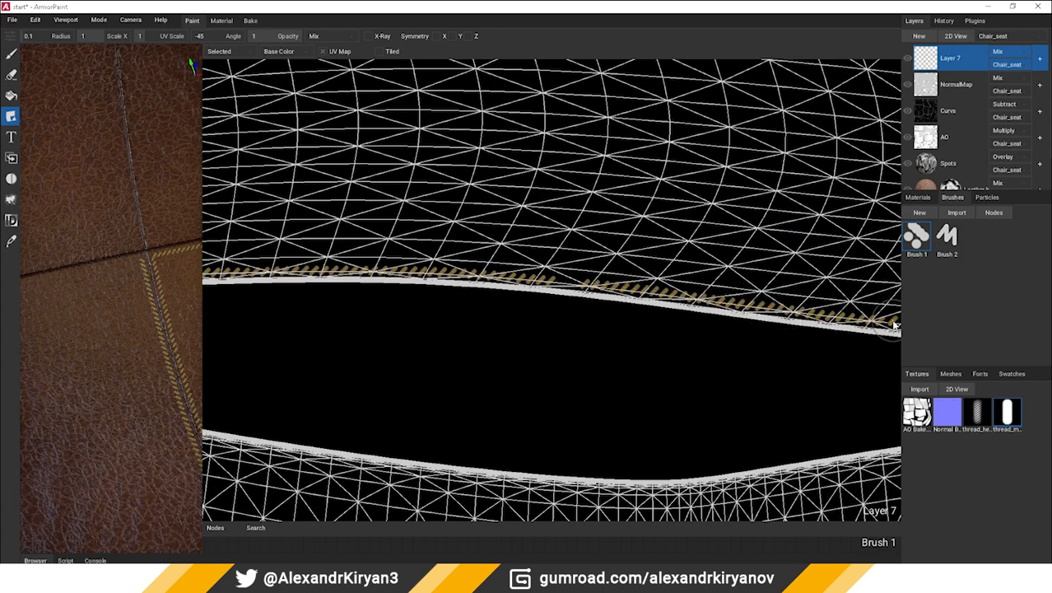
middle_drag(882, 326, 693, 289)
mouse_move(619, 282)
mouse_down()
mouse_move(705, 305)
mouse_move(752, 335)
mouse_up()
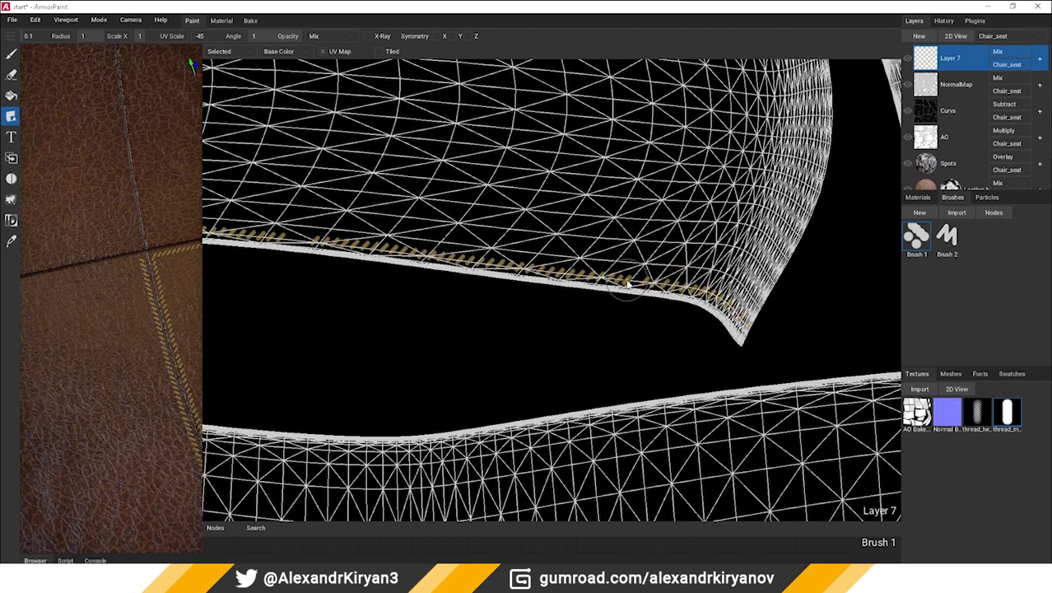
Fill the gaps in the bottom stitch row and near the left corner with single stitches
middle_drag(279, 206, 594, 249)
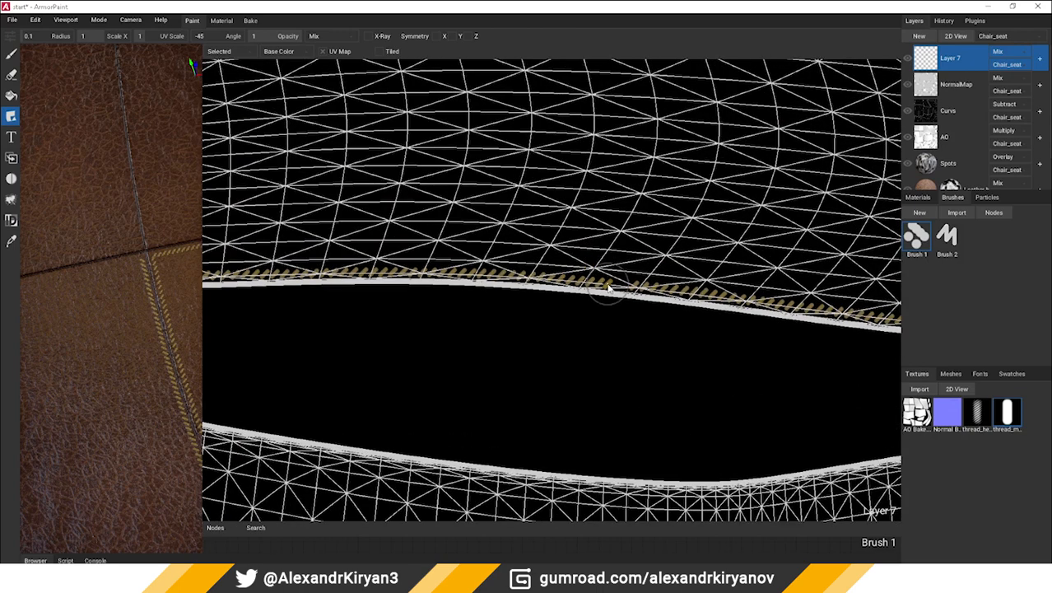
click(609, 285)
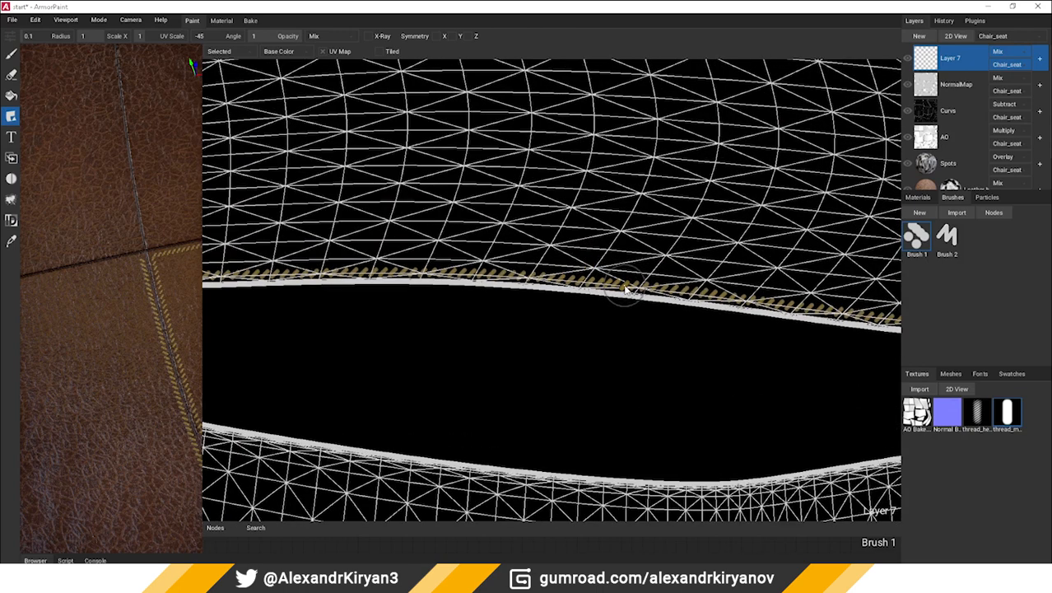
click(626, 286)
middle_drag(362, 231, 645, 250)
click(432, 297)
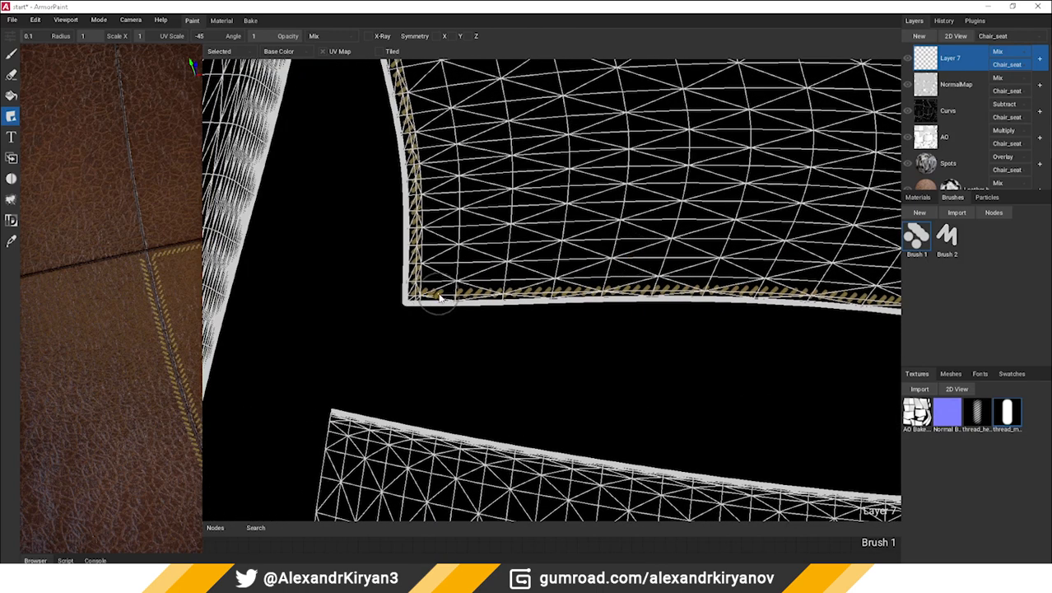
click(440, 297)
click(451, 297)
scroll(449, 298, down, 2)
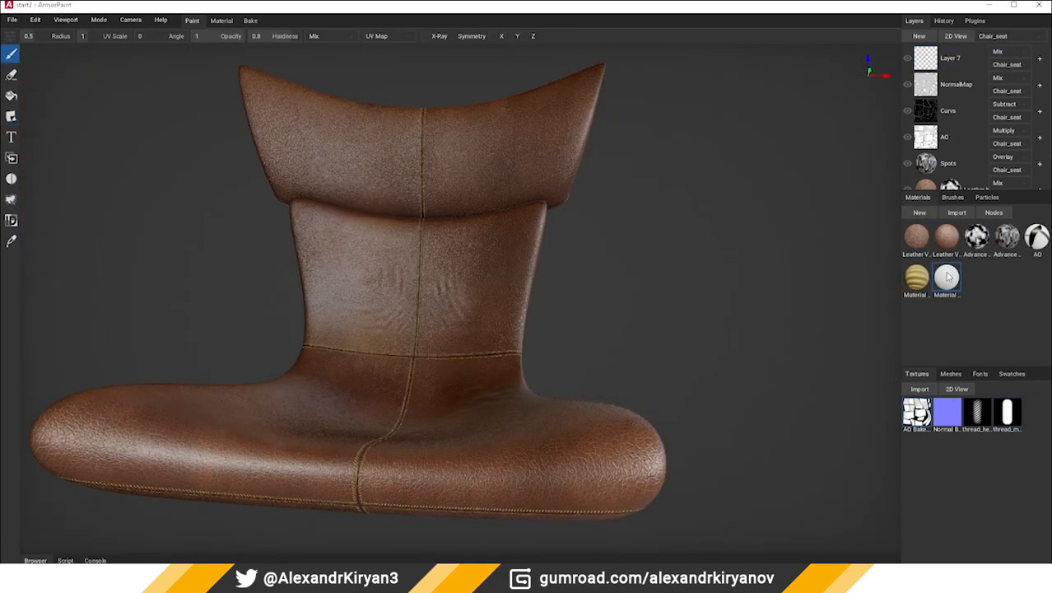
Open Material 7's nodes, insert Layer 7 as a Layer node, delete the RGB node and arrange the remaining nodes
double_click(947, 278)
middle_drag(689, 361, 720, 384)
drag(915, 67, 577, 412)
click(640, 138)
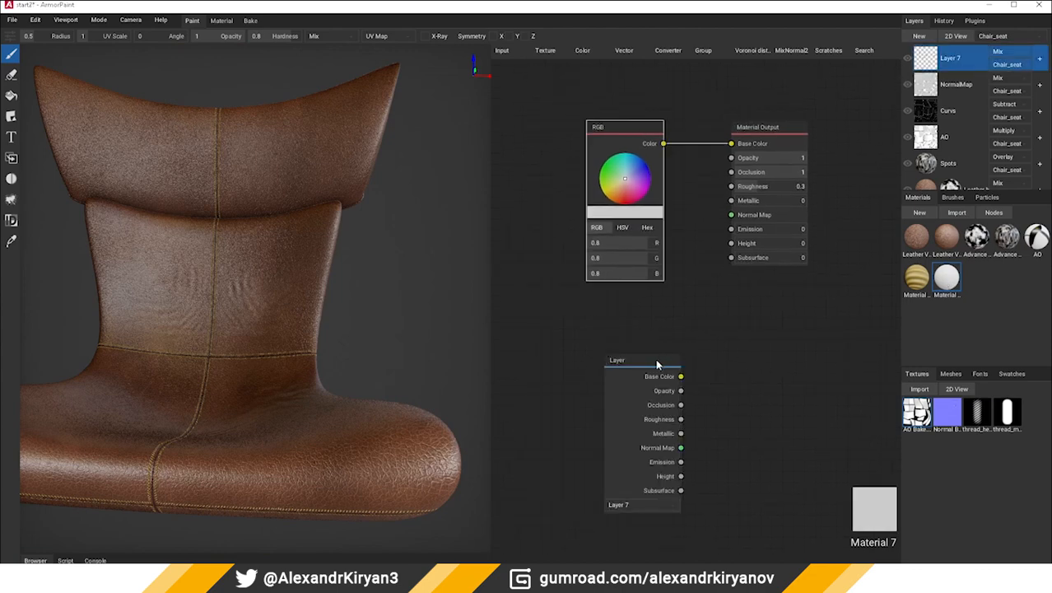
key(Delete)
drag(657, 363, 593, 254)
middle_drag(592, 195, 596, 234)
drag(766, 165, 810, 256)
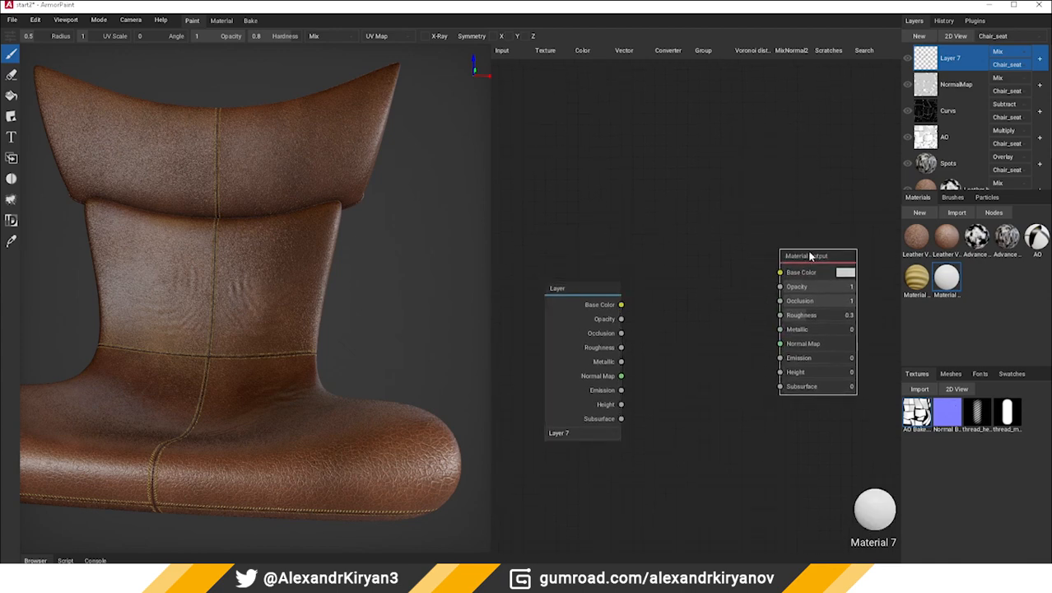
click(684, 266)
middle_drag(683, 266, 670, 220)
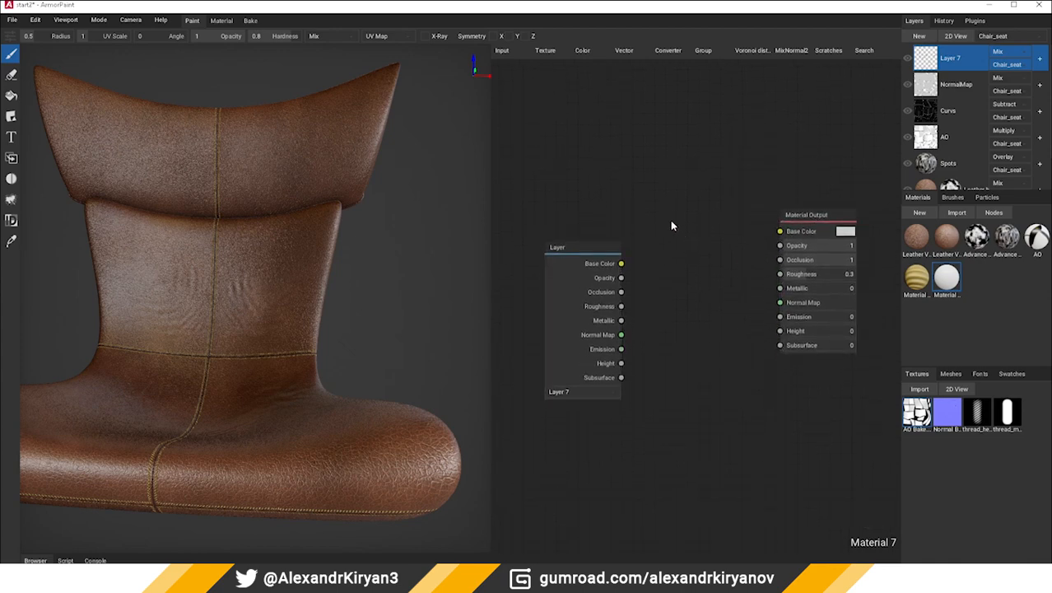
Add a Blur node, feeding it the Layer node's Opacity and connecting its Color to the material's Base Color
click(581, 52)
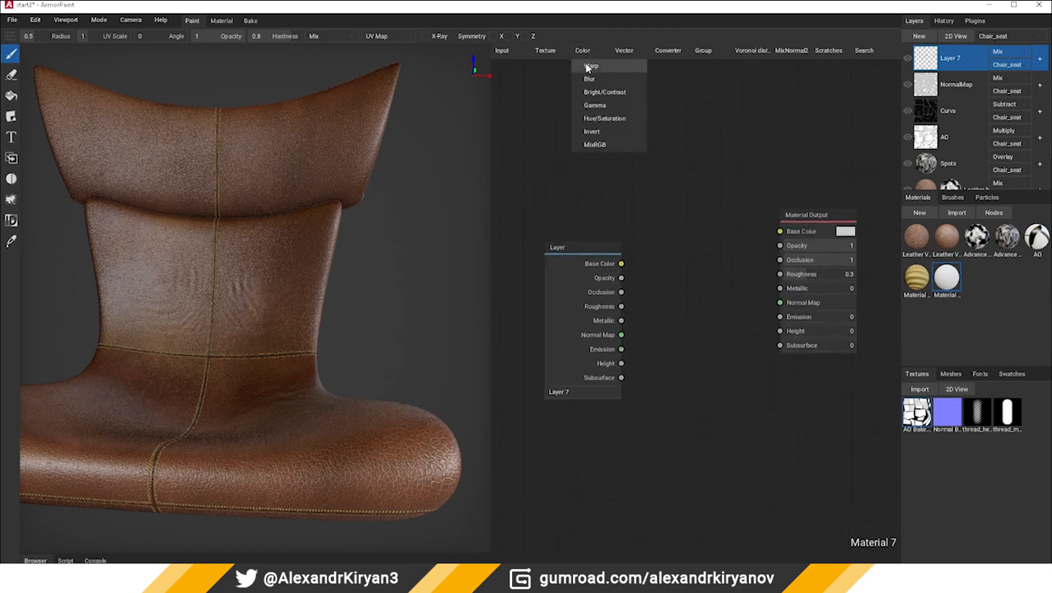
click(584, 64)
click(648, 217)
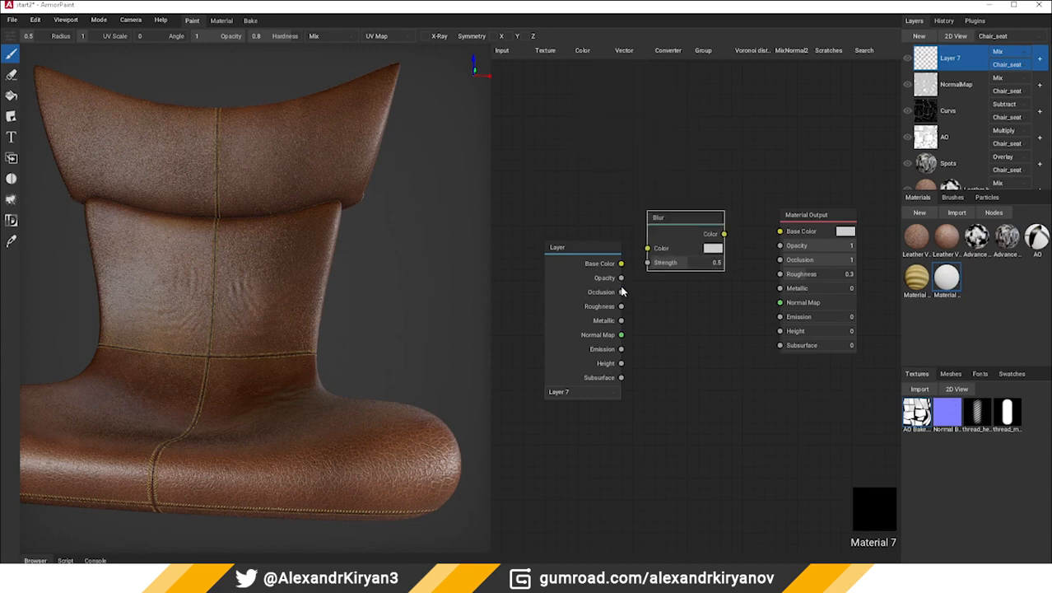
drag(621, 280, 648, 248)
drag(723, 236, 781, 231)
drag(710, 226, 718, 245)
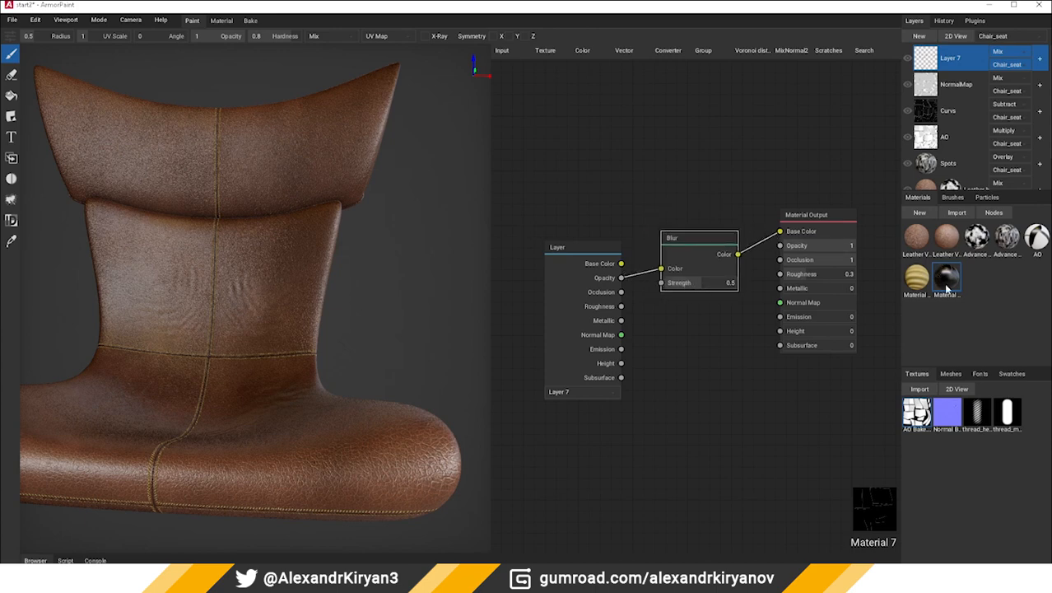
Apply Material 7 as a fill layer below Layer 7 with Subtract blending and 0.4 opacity, and set the Blur Strength to 0.04
drag(954, 284, 228, 329)
drag(683, 285, 668, 288)
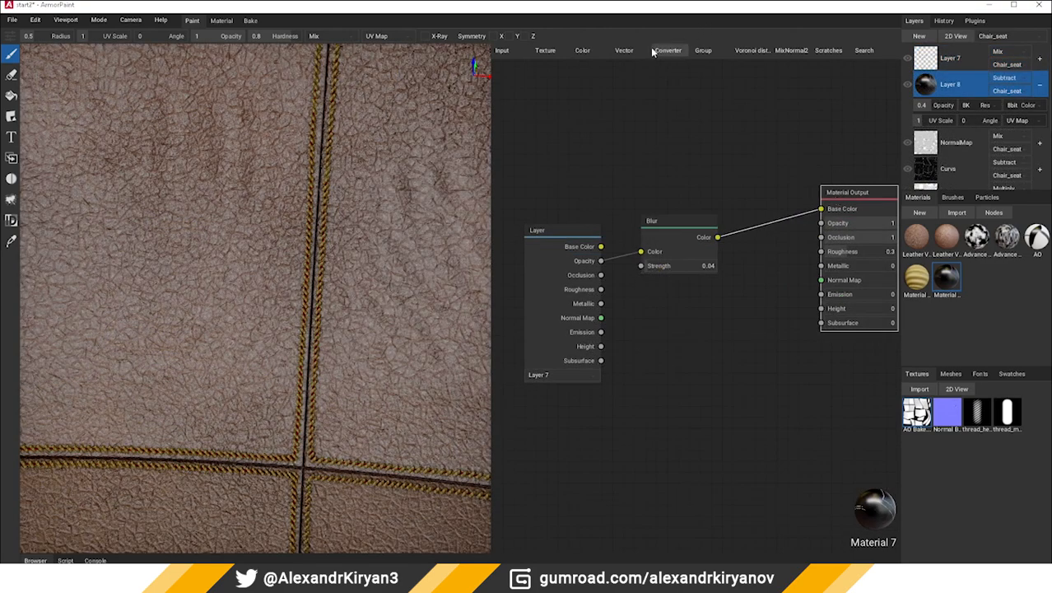
Add an Invert node and connect it between the Blur node's Color output and the material's Base Color
click(624, 50)
click(594, 50)
click(604, 131)
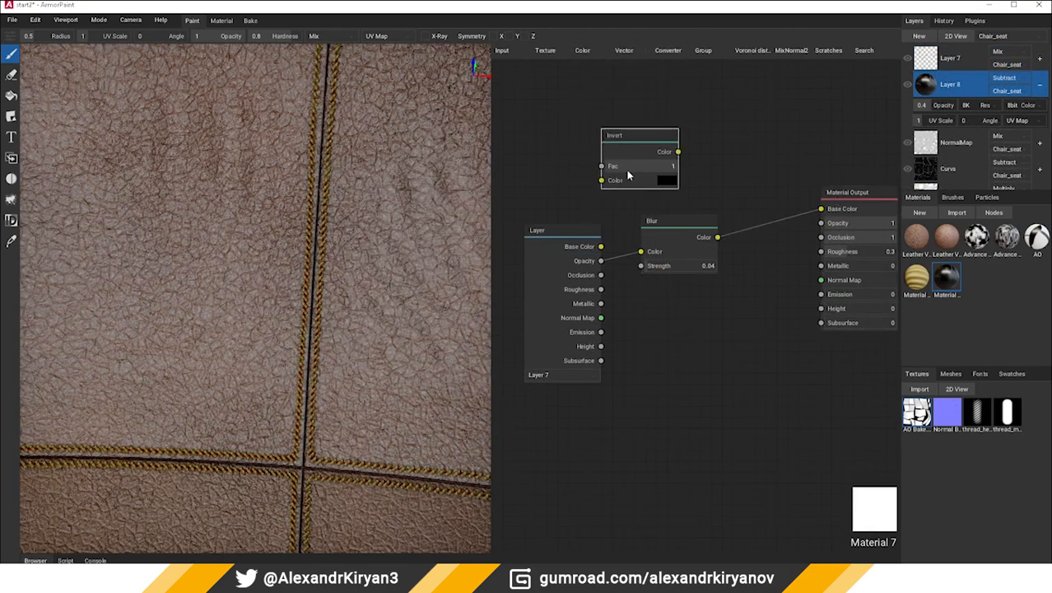
drag(627, 174, 729, 315)
drag(718, 237, 728, 346)
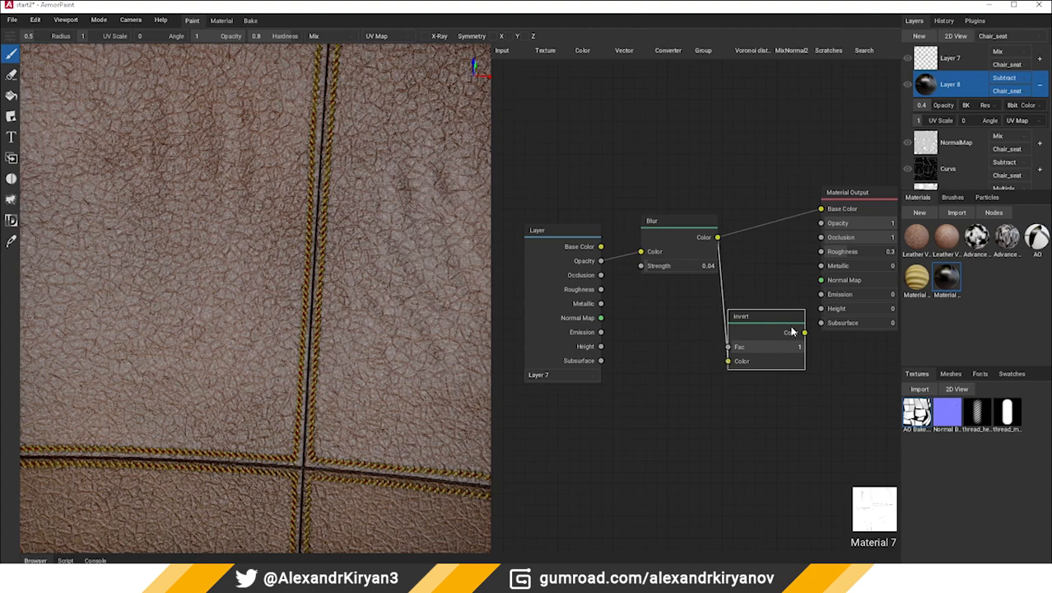
drag(804, 332, 821, 209)
drag(745, 319, 753, 220)
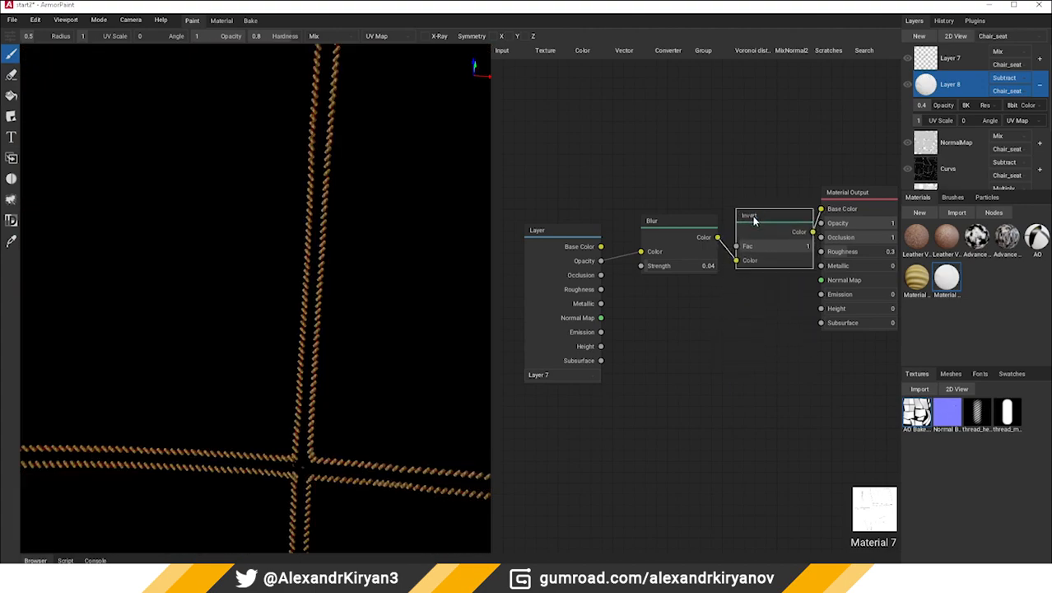
Set Layer 8's blending to Multiply and its opacity to 1
click(1019, 86)
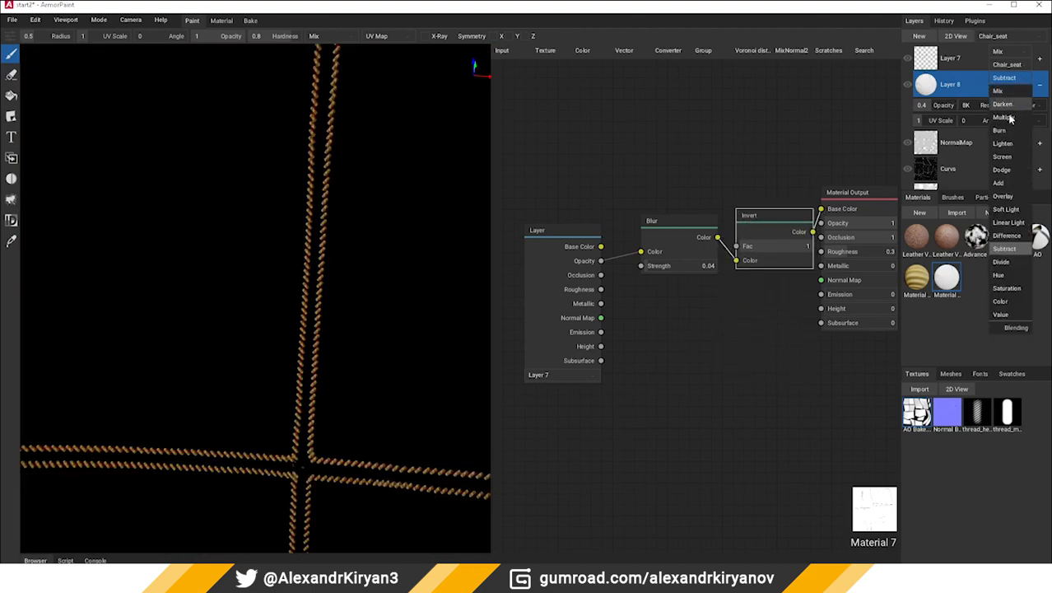
click(1011, 121)
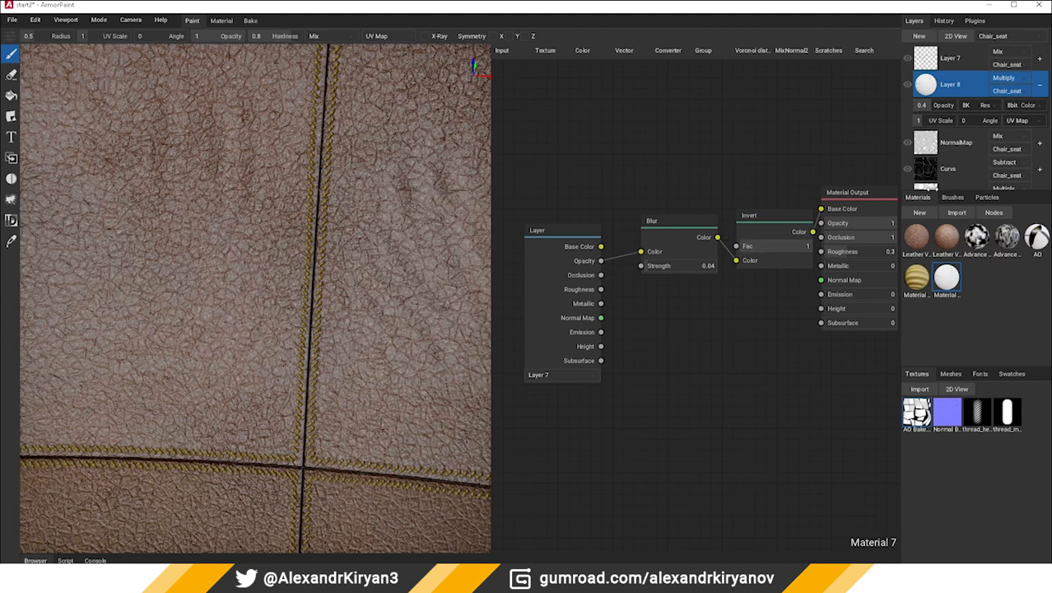
drag(933, 108, 976, 109)
Spread out Material 7's nodes to make room before the Material Output and set the Blur Strength to 0.12
drag(685, 236, 679, 236)
drag(756, 216, 745, 215)
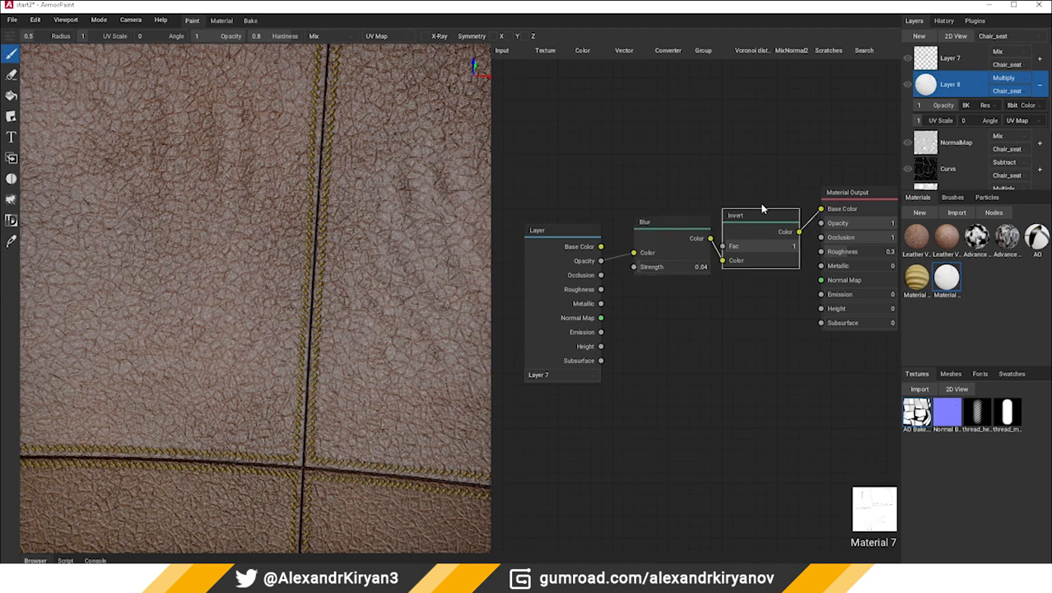
middle_drag(795, 234, 743, 252)
drag(740, 264, 774, 262)
middle_drag(772, 206, 682, 224)
drag(721, 230, 821, 230)
middle_drag(562, 352, 658, 326)
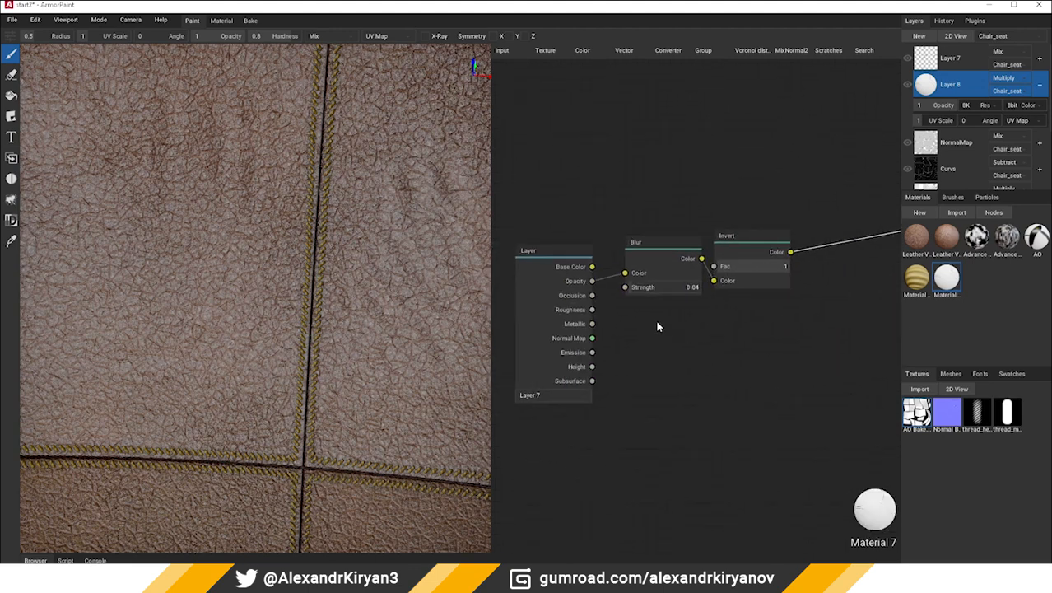
drag(628, 290, 667, 292)
middle_drag(716, 210, 647, 235)
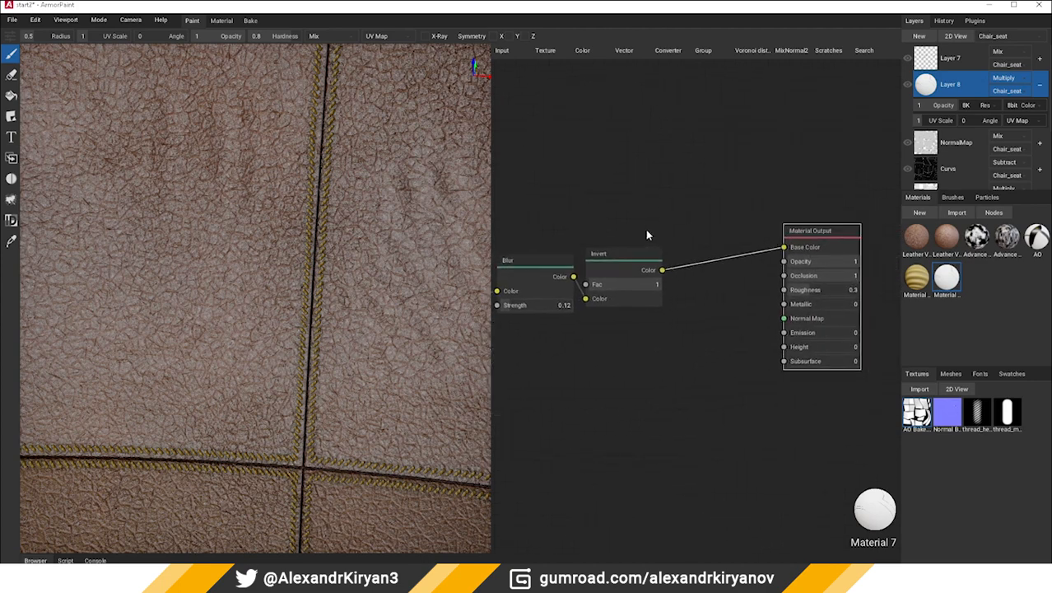
Add a Bright/Contrast node and connect it between the Invert node's Color output and the material's Base Color
click(584, 51)
click(605, 92)
click(688, 188)
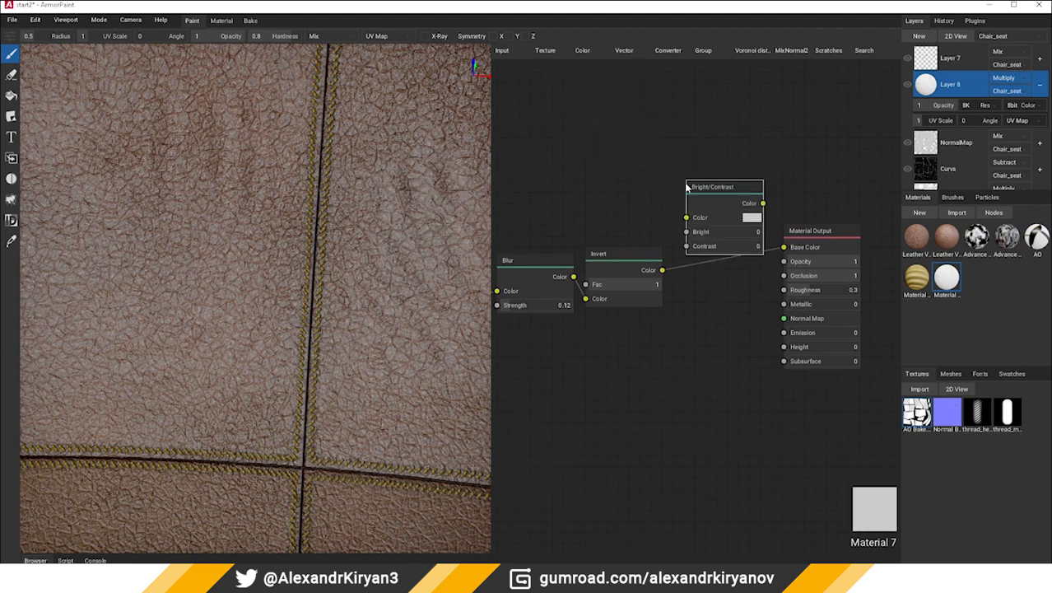
drag(662, 270, 685, 217)
drag(762, 205, 783, 247)
drag(726, 190, 721, 242)
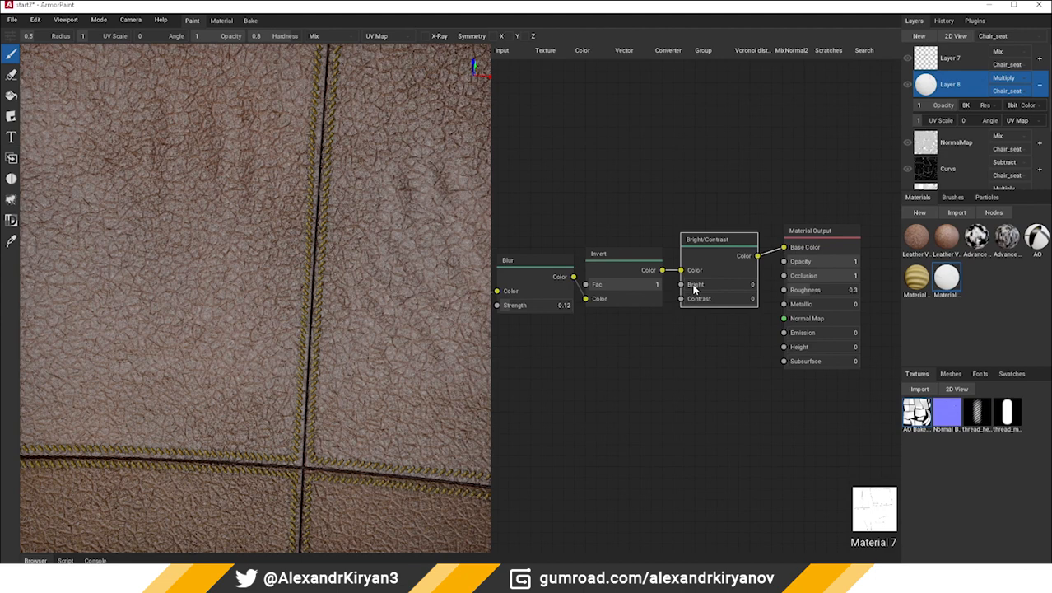
Set the Bright/Contrast node's Bright to -0.2 and Contrast to 0.36
click(754, 286)
text(-0)
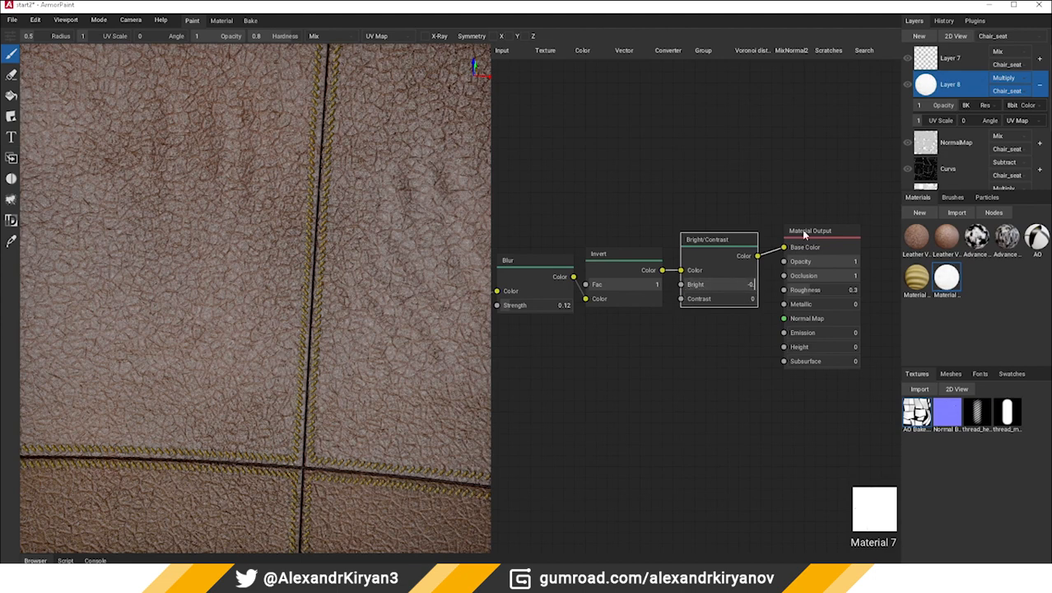
text(.2)
key(Return)
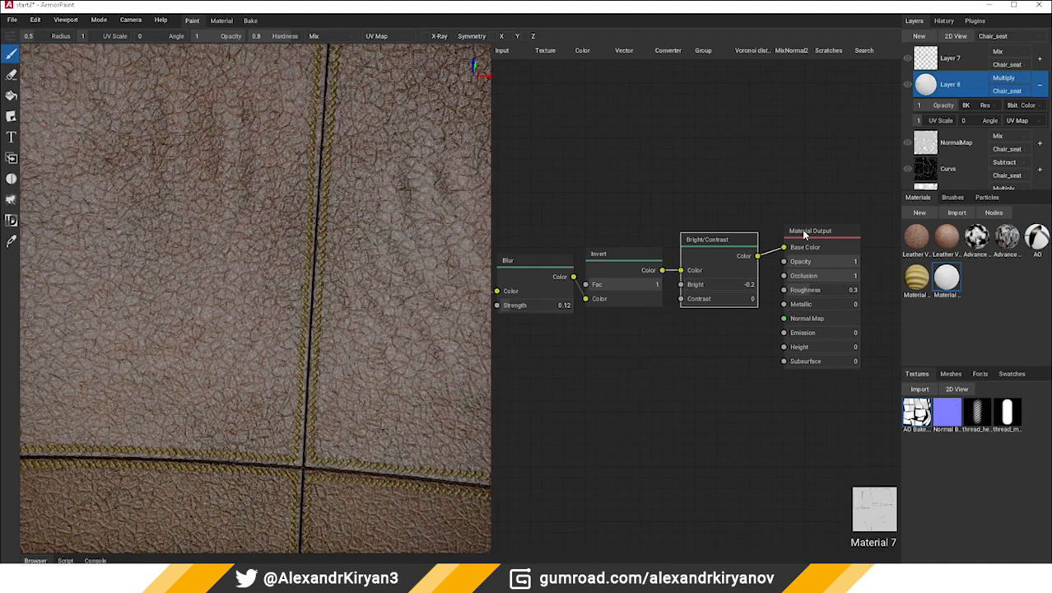
drag(699, 299, 710, 303)
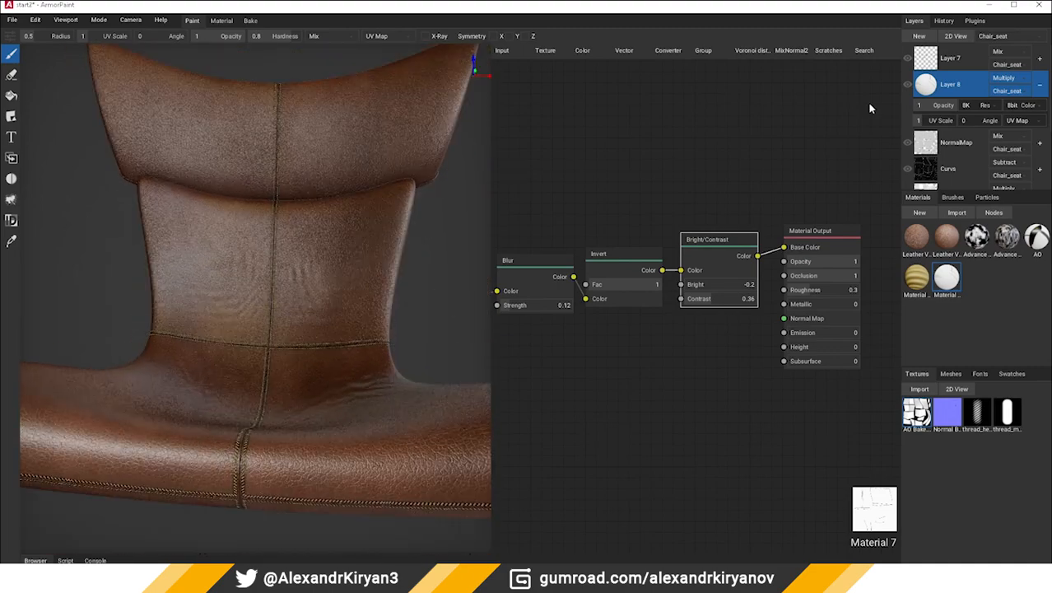
Lower Layer 8's opacity to 0.39 and inspect the shading around the seam stitches up close
drag(949, 110, 930, 116)
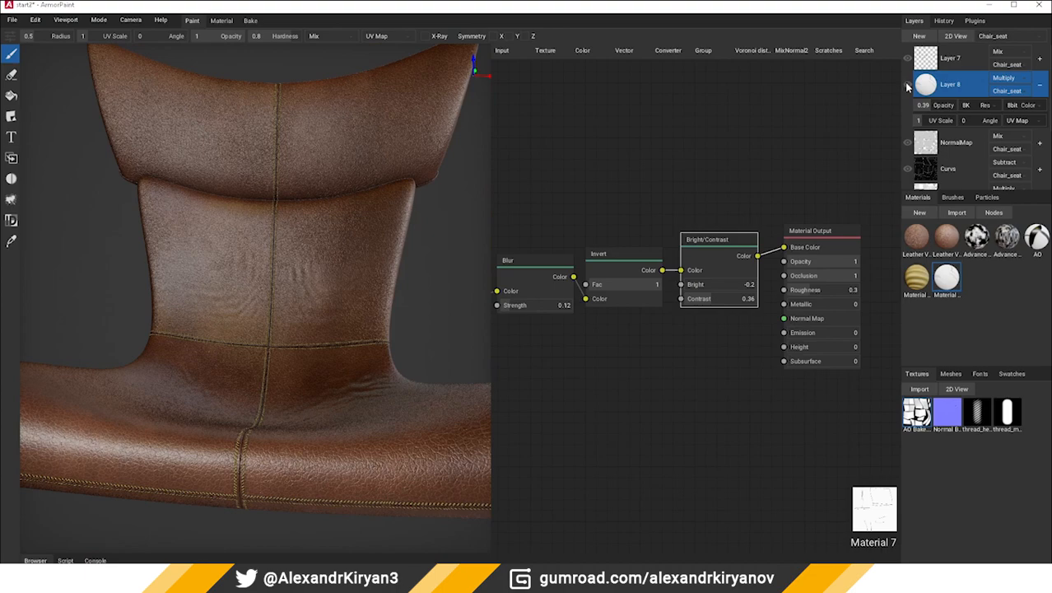
right_drag(457, 316, 312, 367)
scroll(245, 360, up, 3)
scroll(311, 360, down, 6)
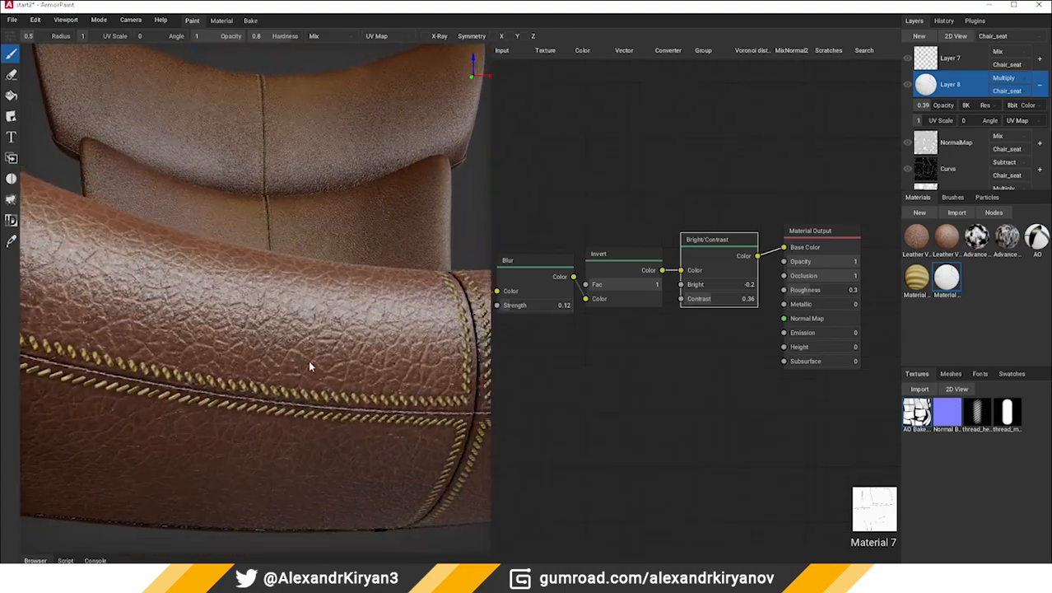
scroll(288, 392, up, 3)
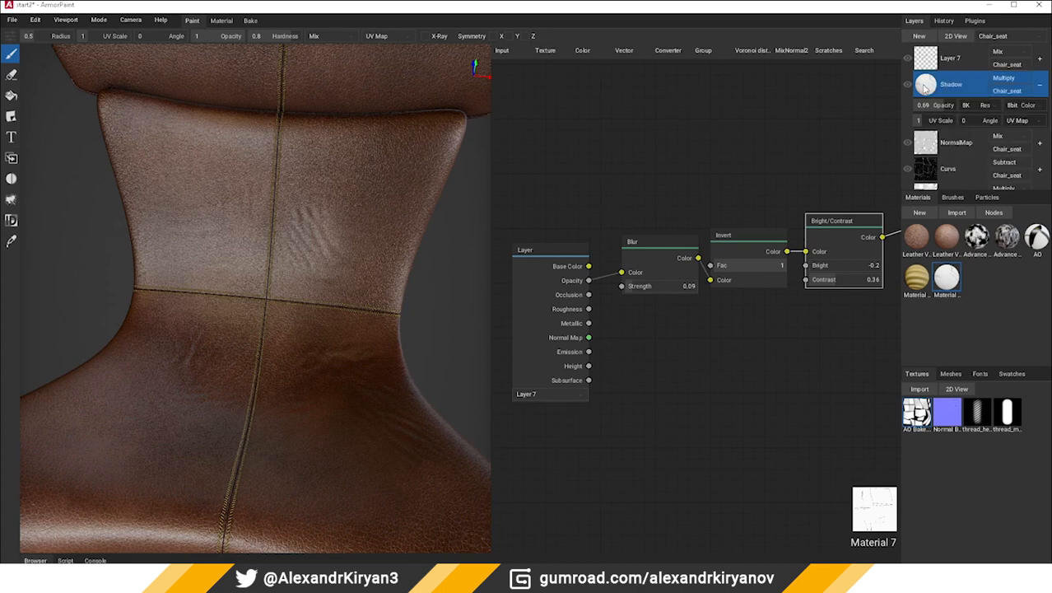
Convert the Shadow fill layer to a paint layer
right_click(925, 86)
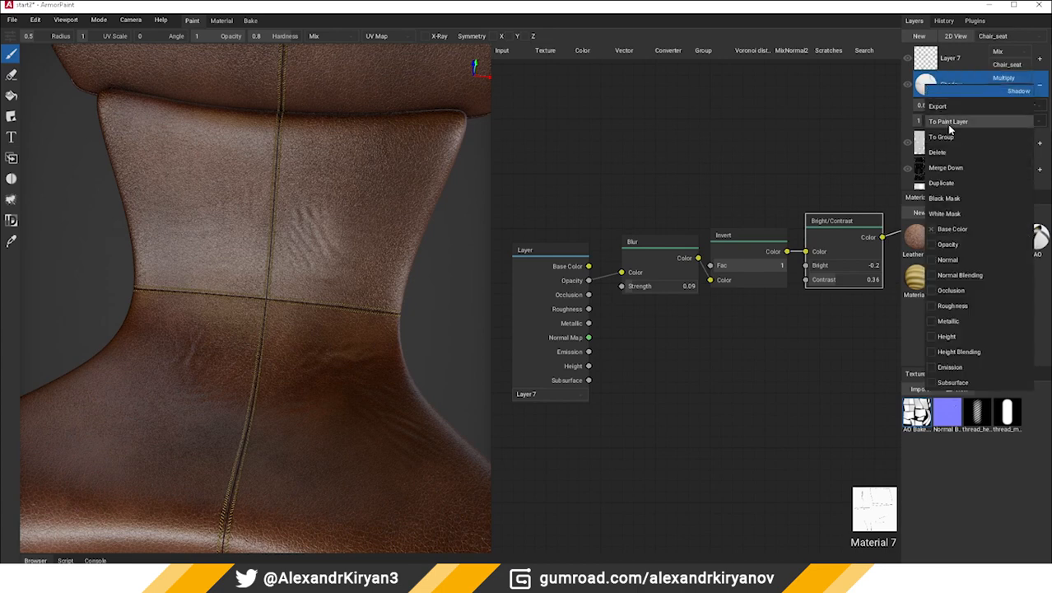
click(949, 123)
click(633, 187)
Add a Bump node, feed Bright/Contrast Color into its Height, connect its output to Normal Map, and disconnect Base Color
middle_drag(817, 211, 709, 236)
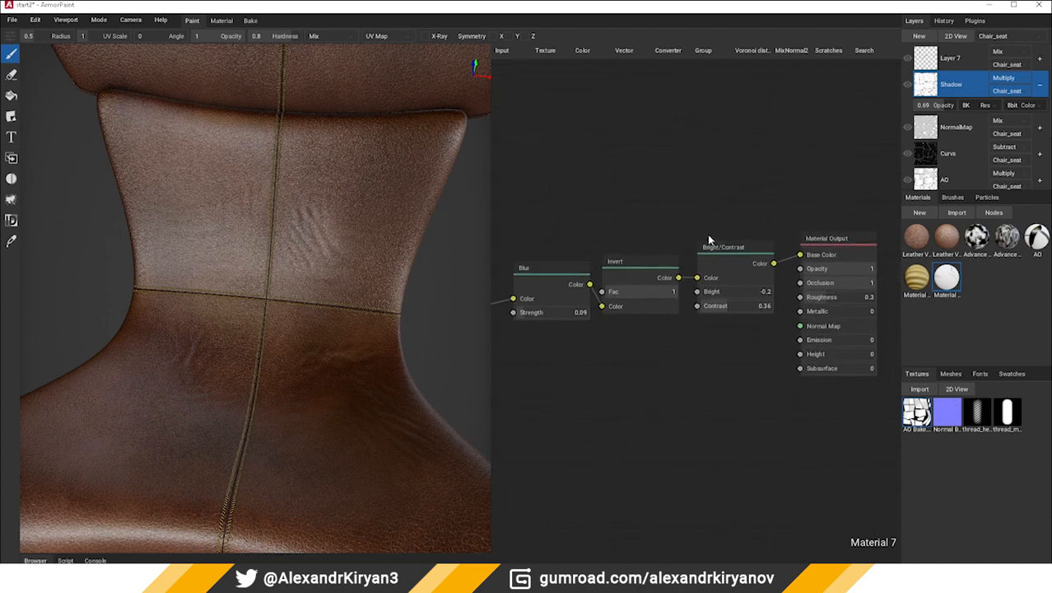
middle_drag(800, 238, 733, 222)
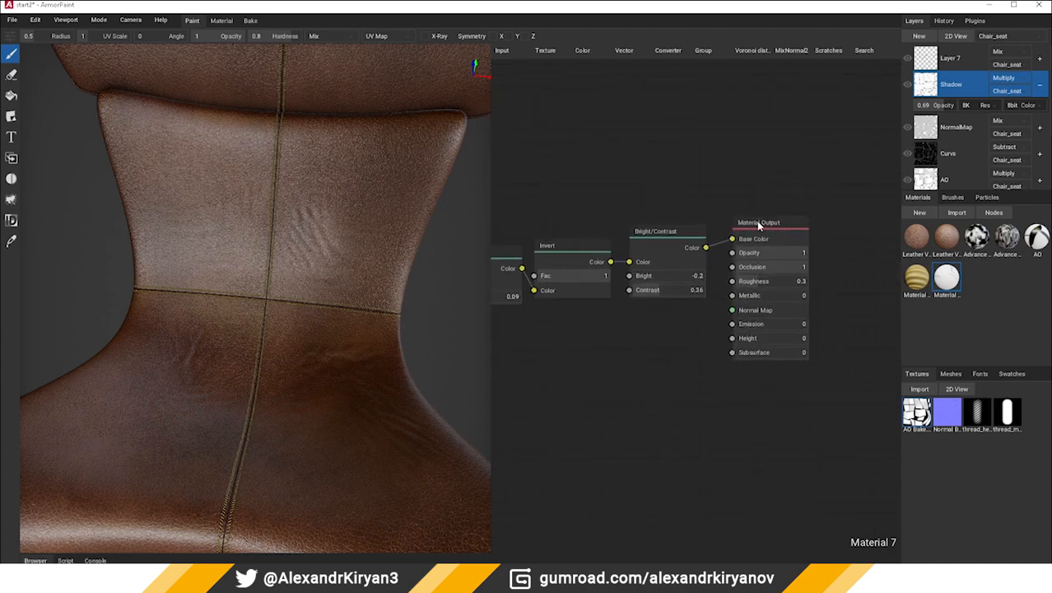
drag(759, 224, 807, 214)
click(682, 236)
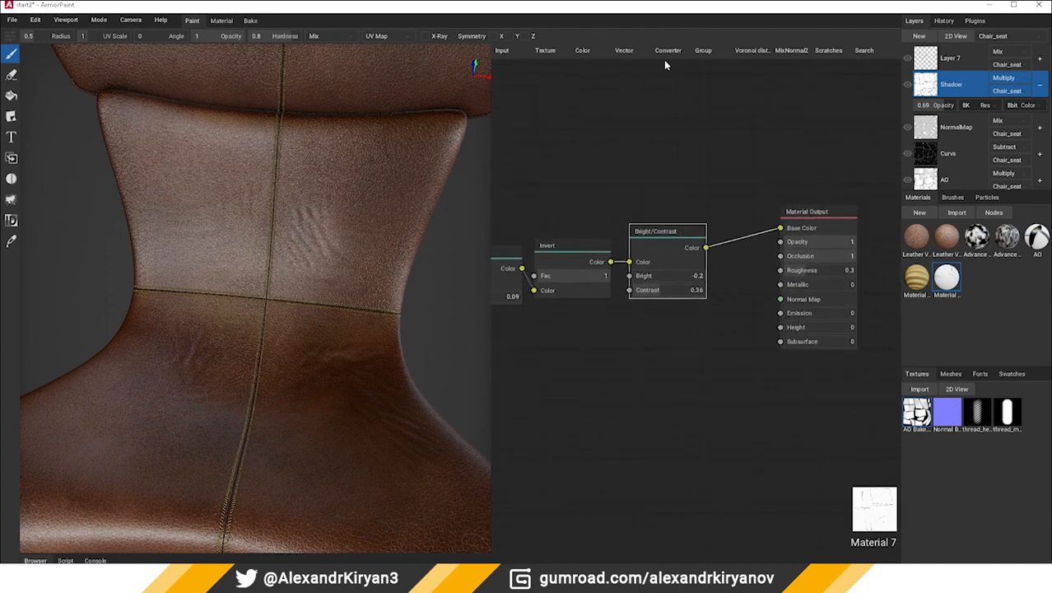
click(624, 50)
click(632, 65)
click(725, 138)
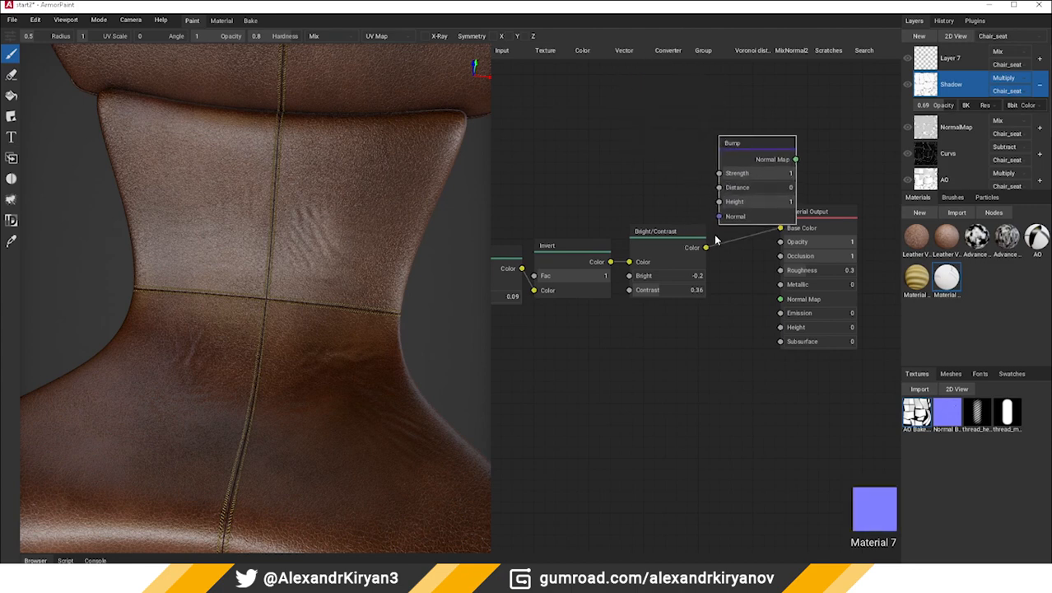
drag(706, 247, 719, 202)
drag(750, 149, 781, 299)
drag(780, 231, 665, 247)
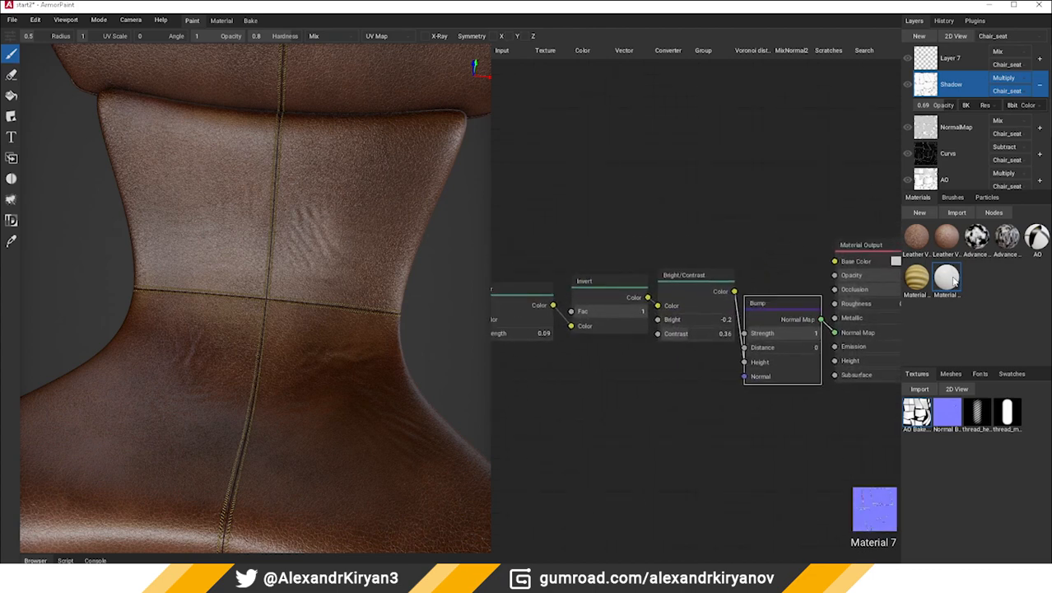
Apply Material 7 to the chair as a new fill layer with only the Normal and Normal Blending channels enabled
drag(950, 280, 288, 355)
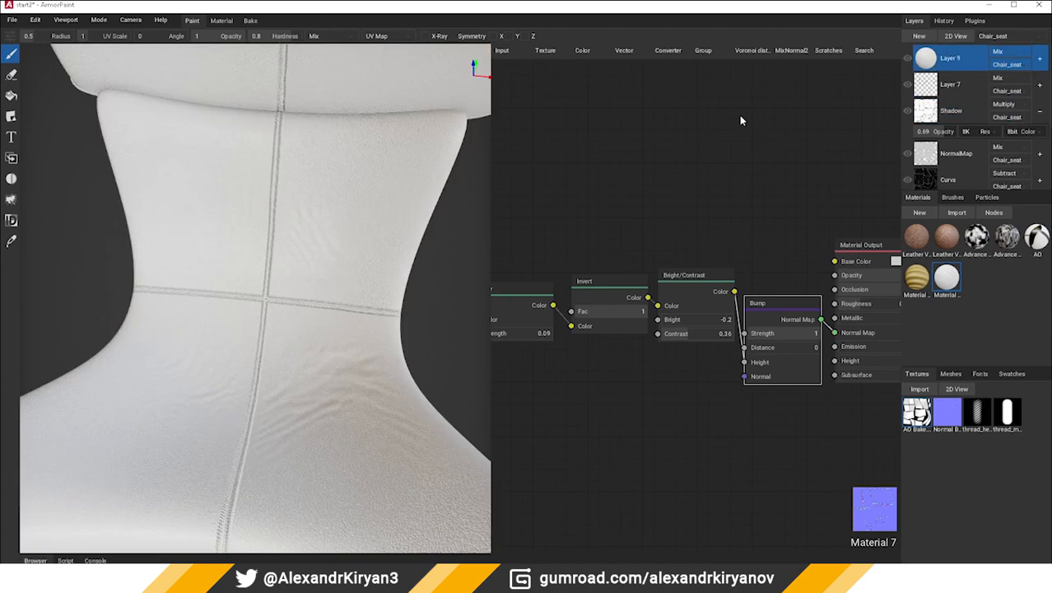
right_click(928, 65)
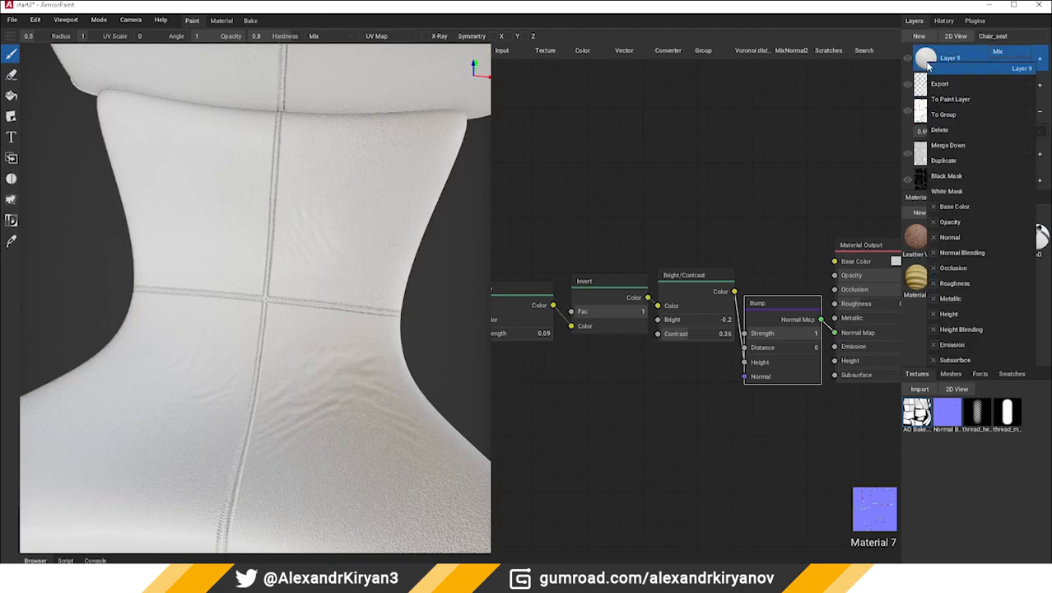
click(933, 208)
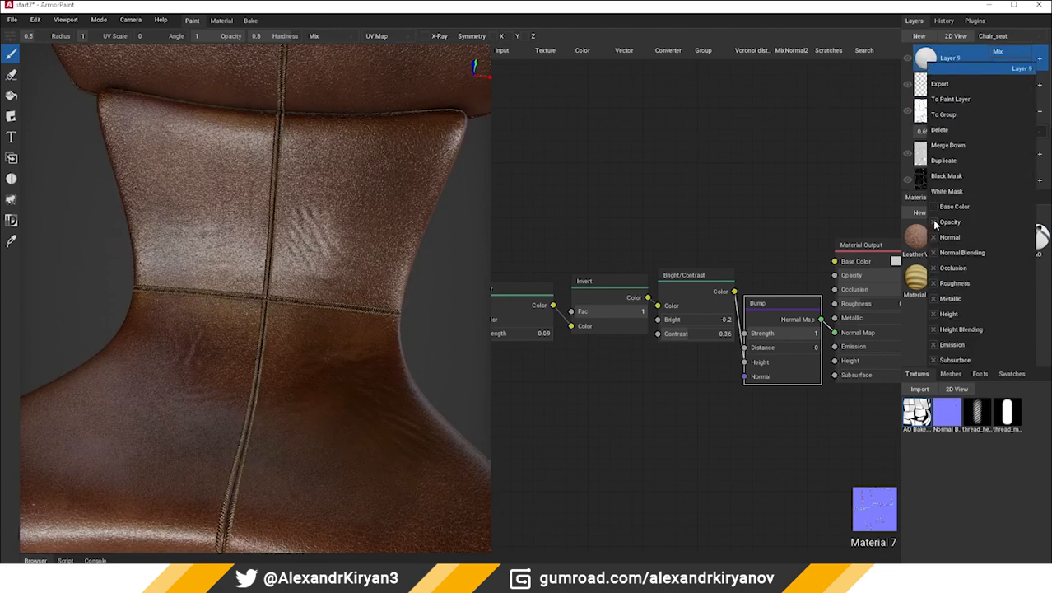
click(933, 283)
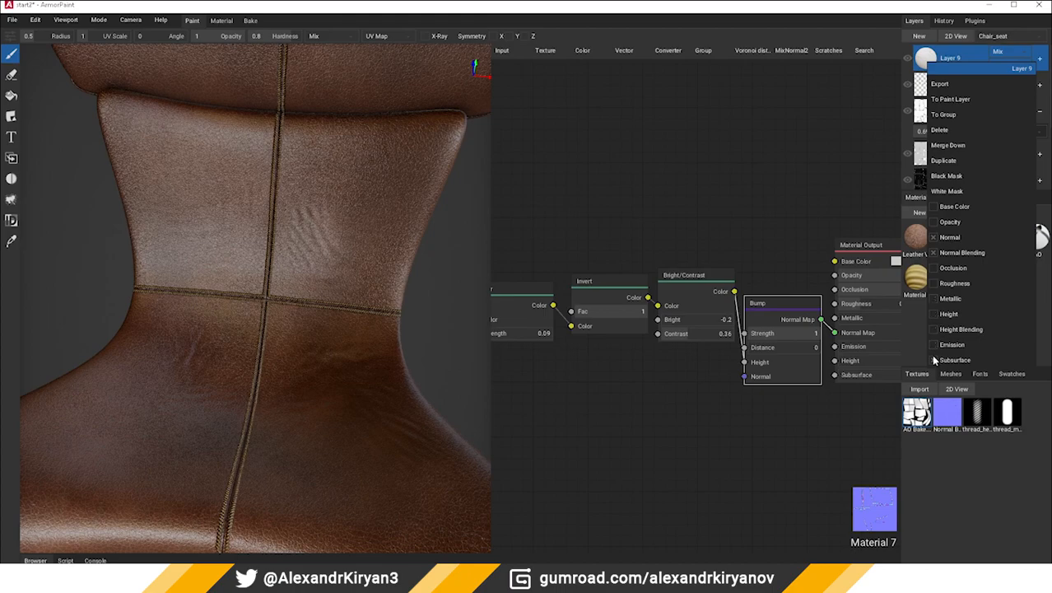
click(634, 451)
Inspect the seams up close and move Layer 9 below the Shadow layer
scroll(250, 352, down, 1)
scroll(250, 352, up, 2)
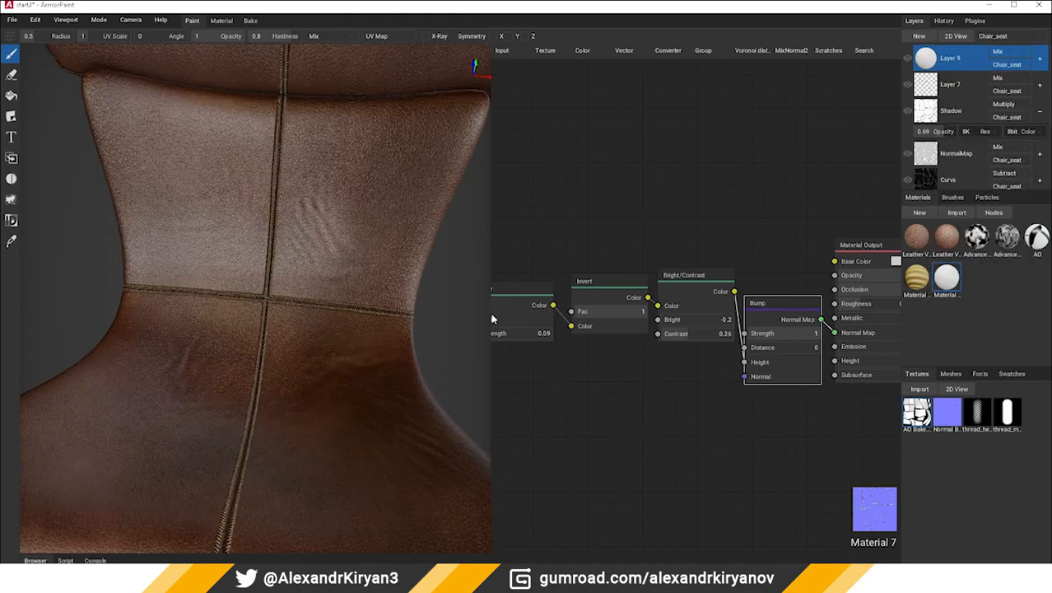
scroll(288, 265, up, 5)
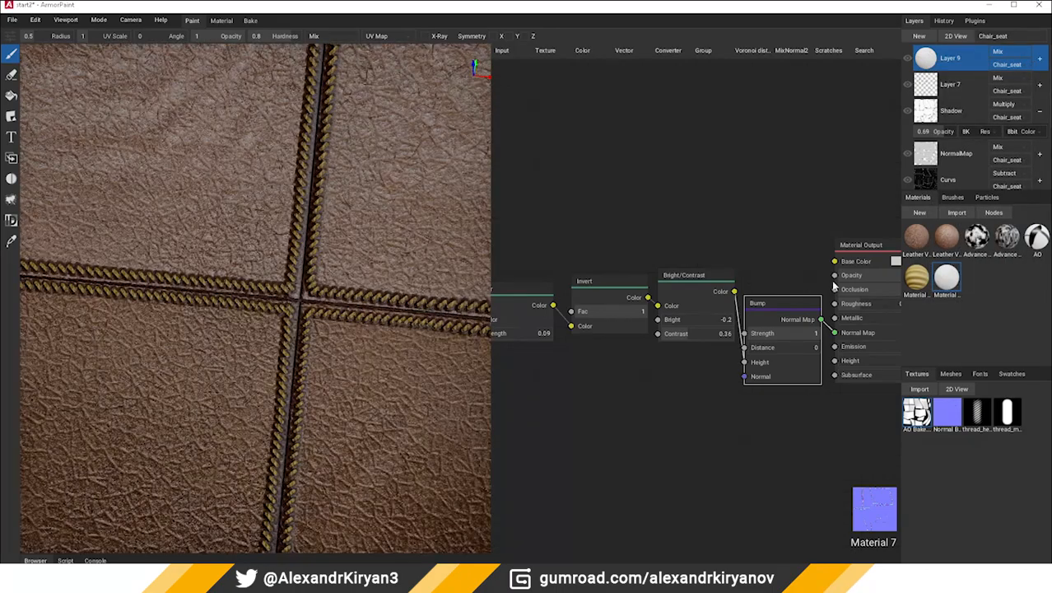
drag(933, 71, 931, 125)
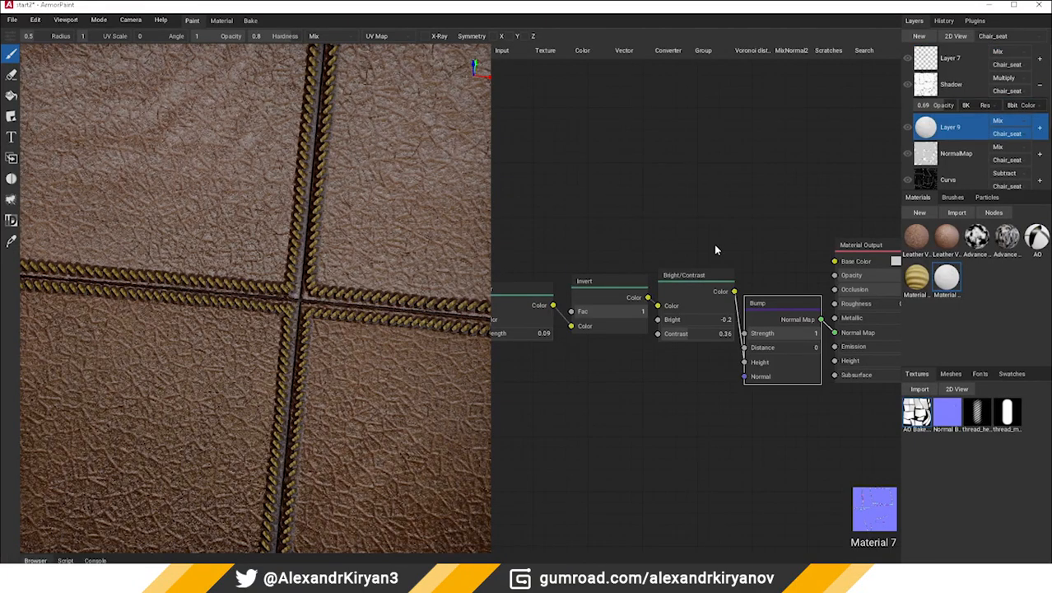
Set Material 7's Blur Strength to 0.04 and its Bright/Contrast node's Contrast to 0.34
middle_drag(715, 246, 780, 247)
middle_drag(626, 442, 690, 429)
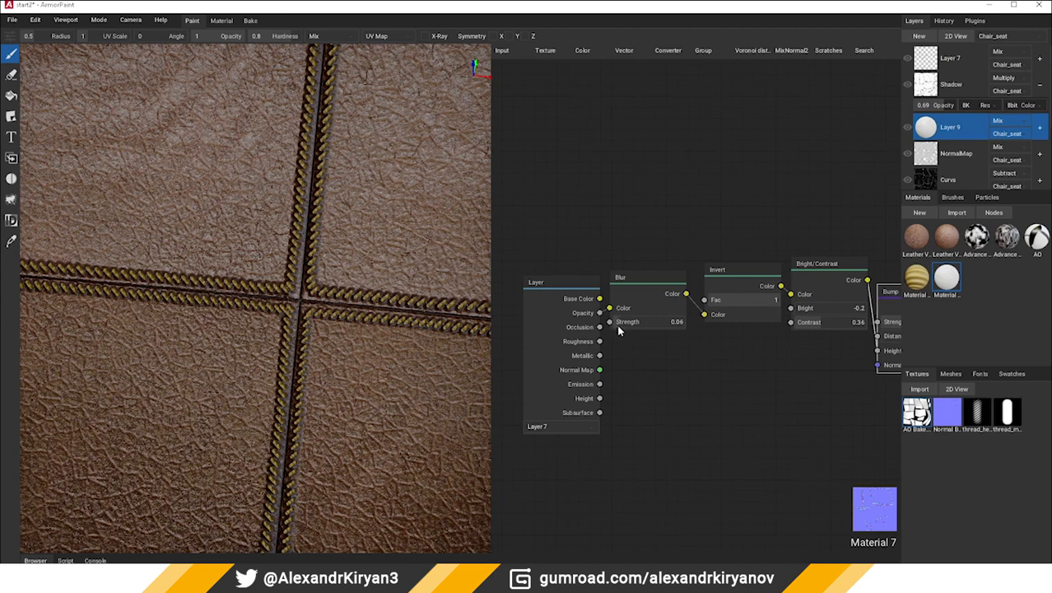
drag(612, 328, 618, 328)
middle_drag(795, 342, 688, 356)
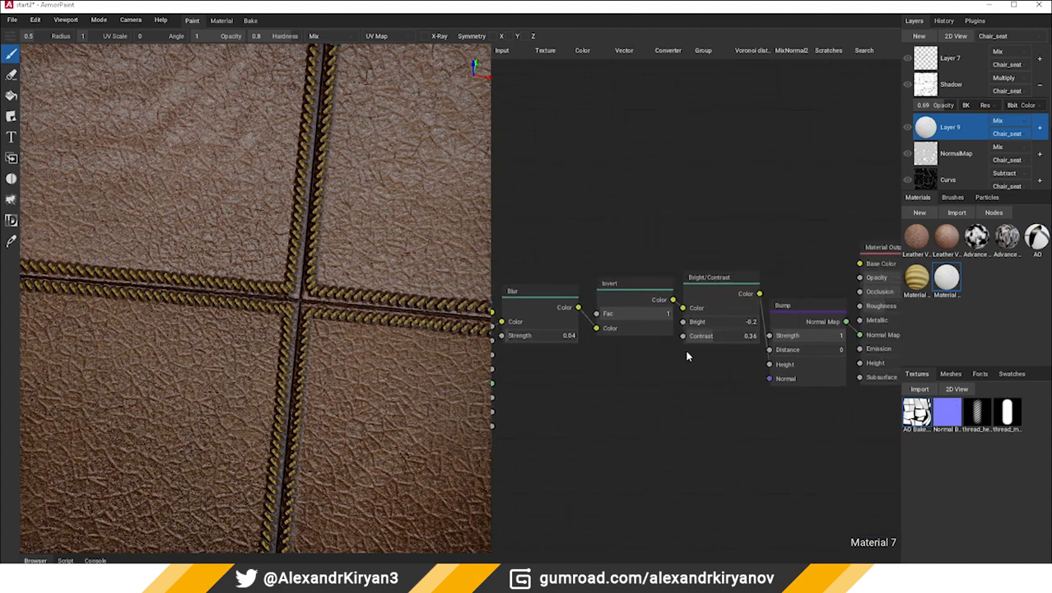
drag(711, 337, 739, 341)
Examine the stitched seams from several angles and toggle Layer 9's visibility to compare its effect
scroll(313, 405, down, 10)
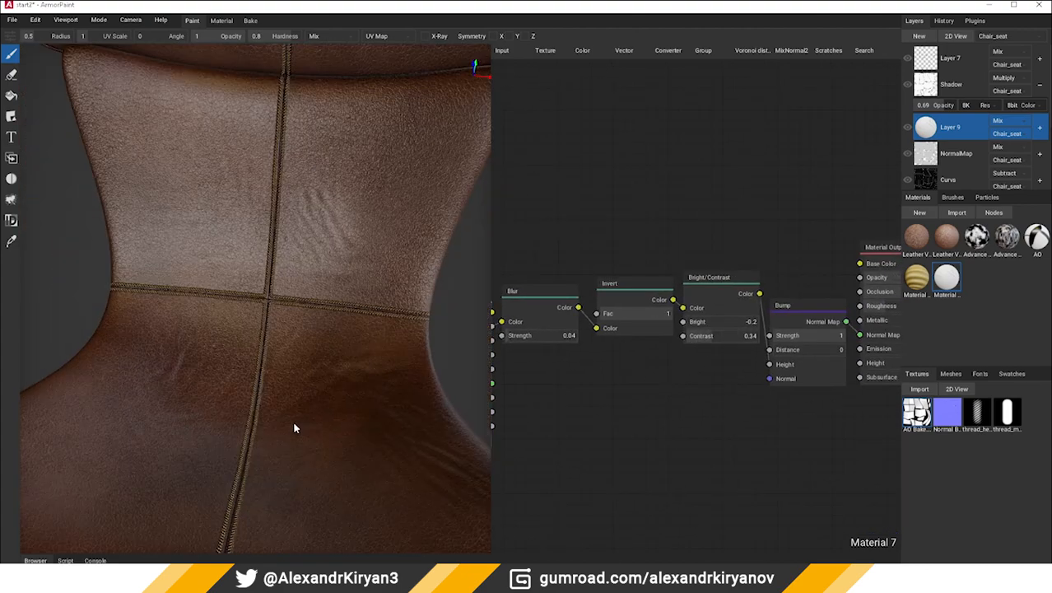
scroll(299, 392, down, 3)
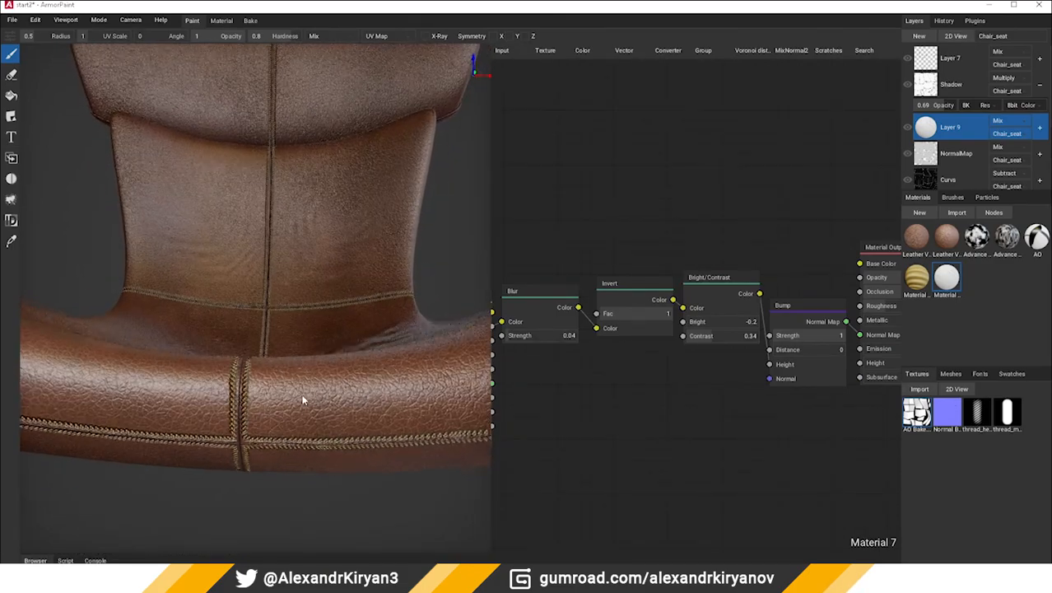
middle_drag(301, 396, 264, 425)
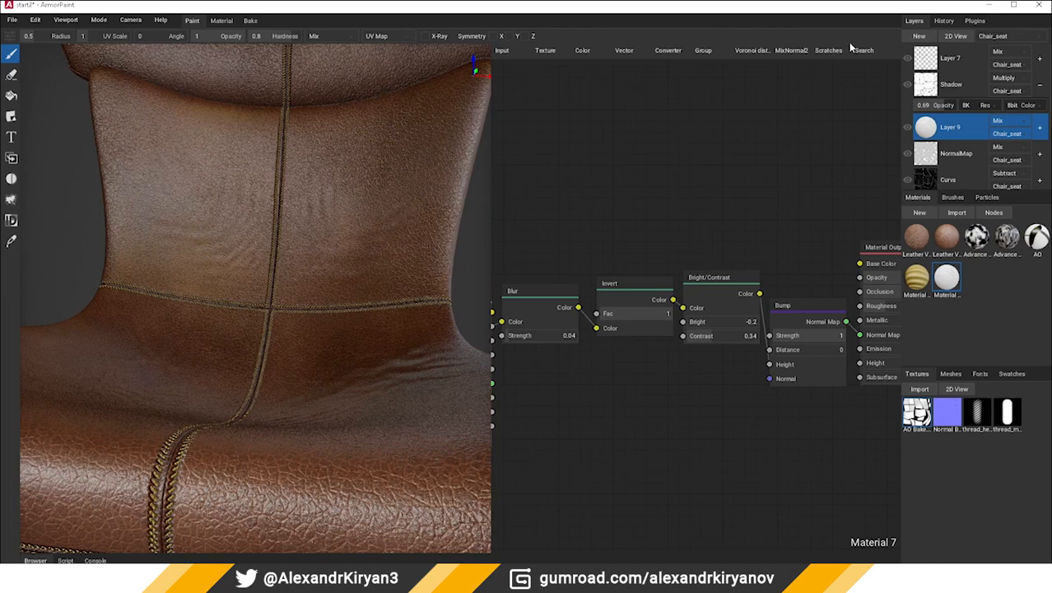
click(906, 133)
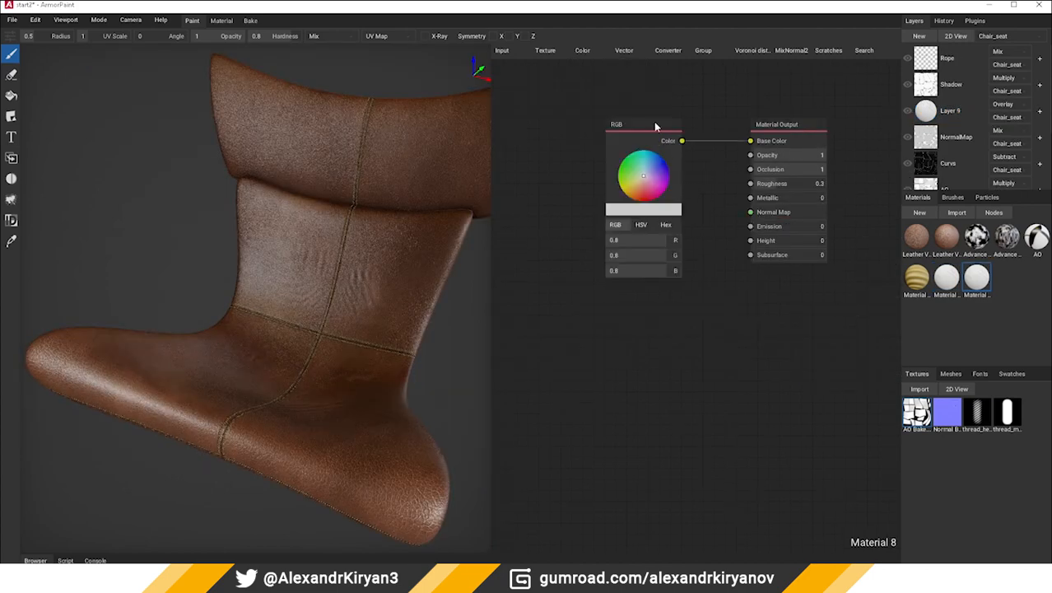
Connect Material 8's RGB Color output to Roughness as well, reposition the RGB node, and close the node editor
drag(655, 125, 750, 183)
drag(558, 139, 630, 145)
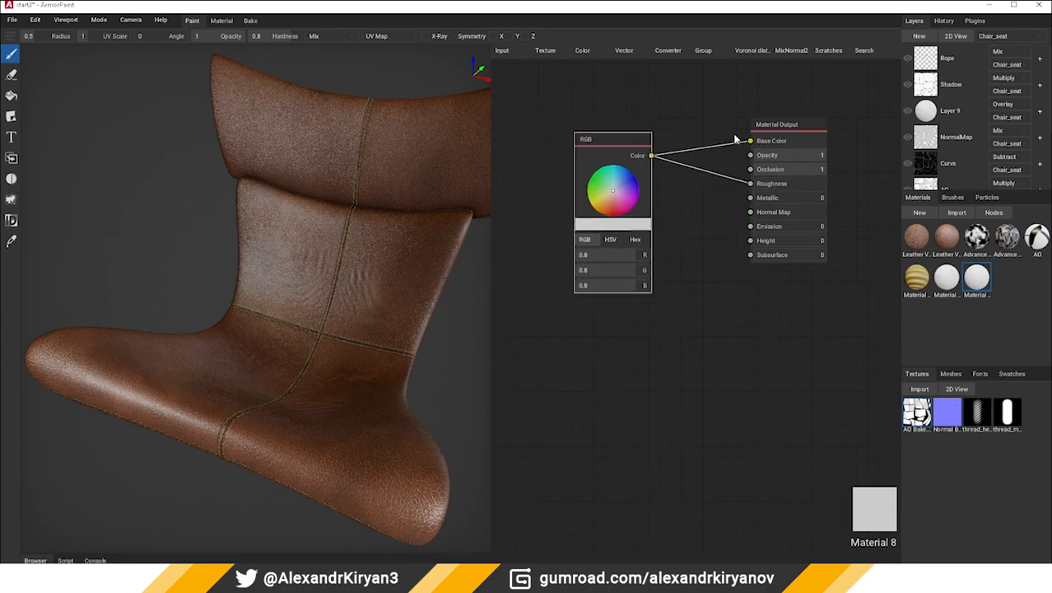
key(Tab)
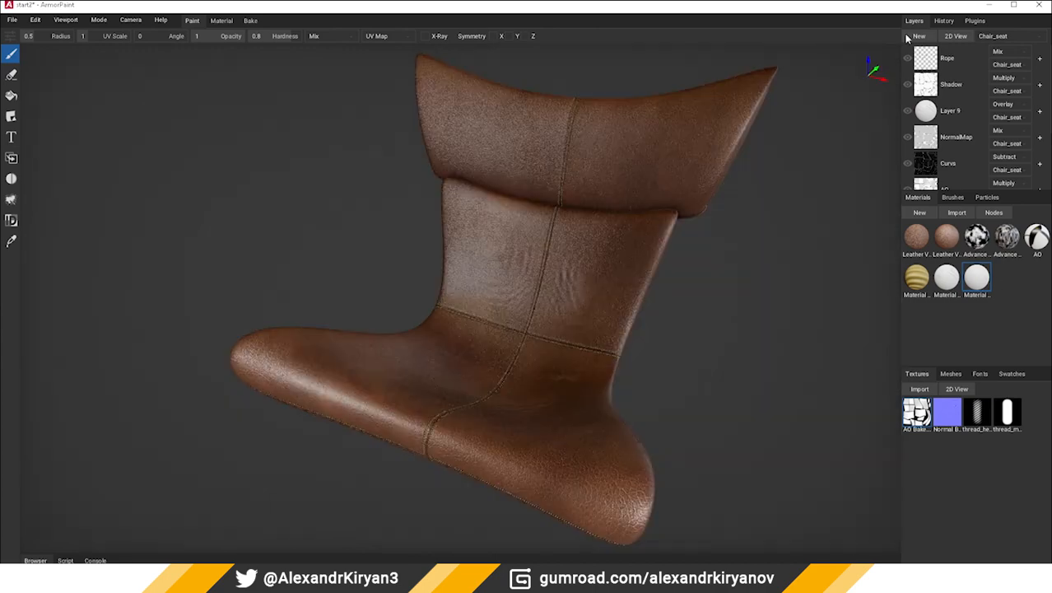
Add a new paint layer and disable its unneeded channels so it affects base color, opacity and roughness
click(919, 38)
right_click(927, 61)
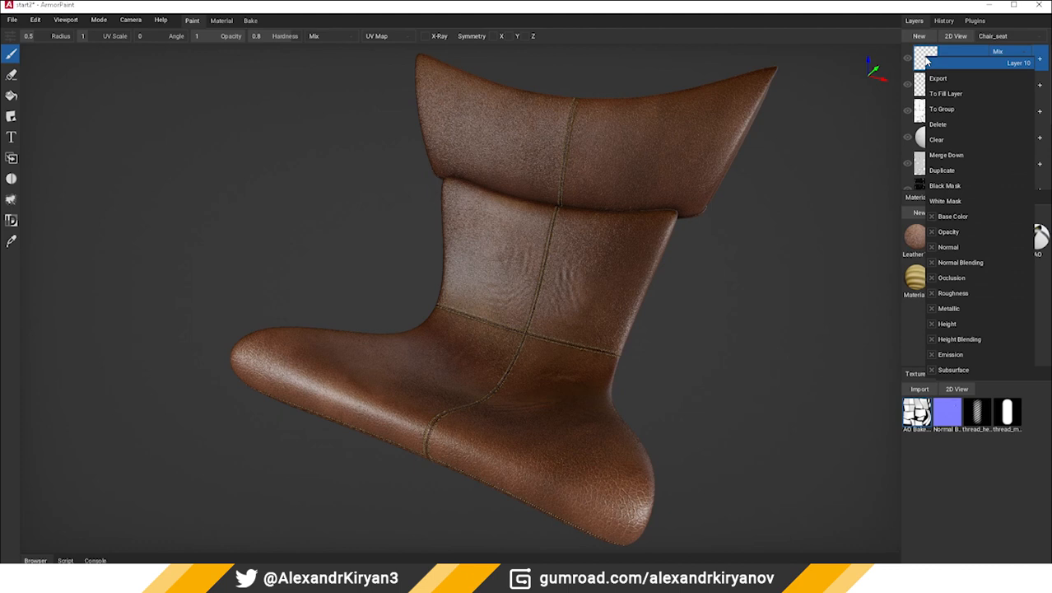
click(932, 232)
click(814, 330)
right_drag(813, 308, 774, 268)
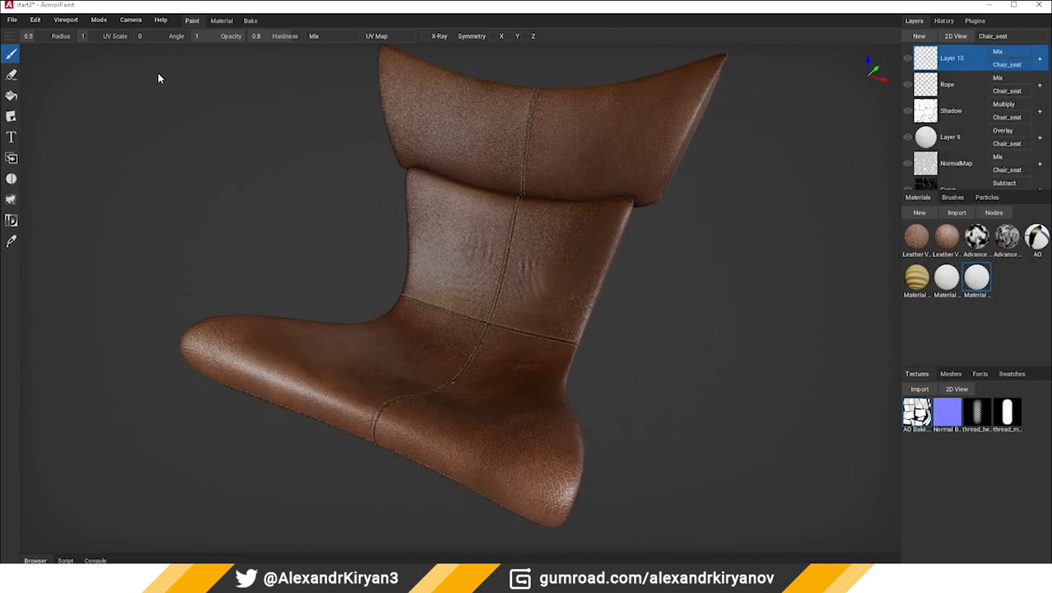
Set the brush hardness to 0.12 and enlarge its radius to 0.92
click(256, 37)
text(0.08)
key(Return)
right_drag(350, 314, 375, 329)
scroll(388, 322, up, 5)
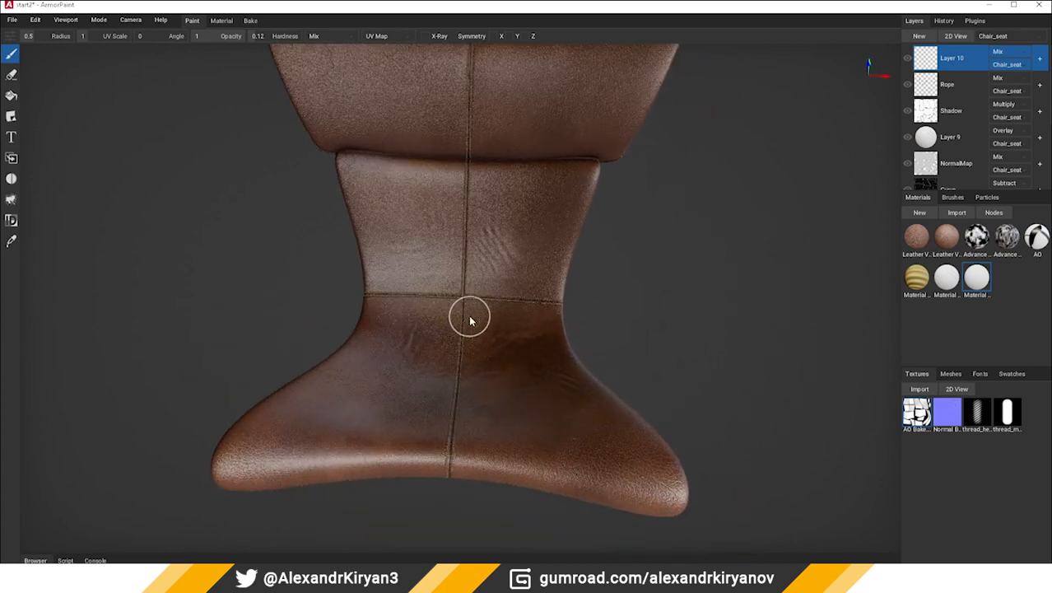
key(f)
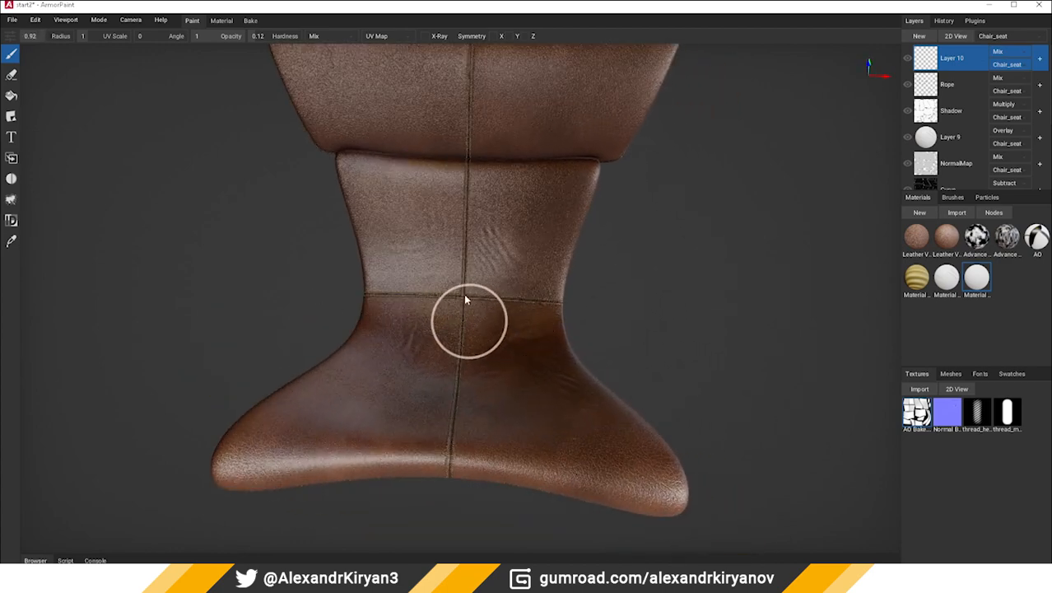
Try soft test strokes over the backrest's central seam with a hardness of 0.1, and undo them
mouse_move(465, 296)
mouse_down()
mouse_move(465, 340)
mouse_move(464, 297)
mouse_up()
key(ctrl+z)
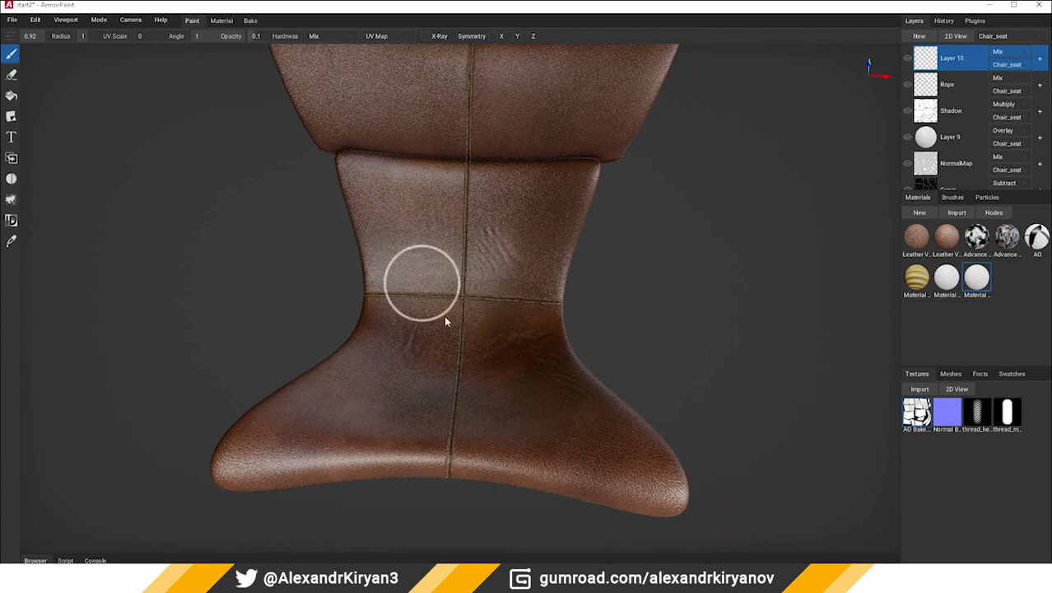
mouse_move(462, 295)
mouse_down()
mouse_move(462, 351)
mouse_move(467, 331)
mouse_up()
scroll(480, 327, up, 2)
scroll(482, 328, up, 2)
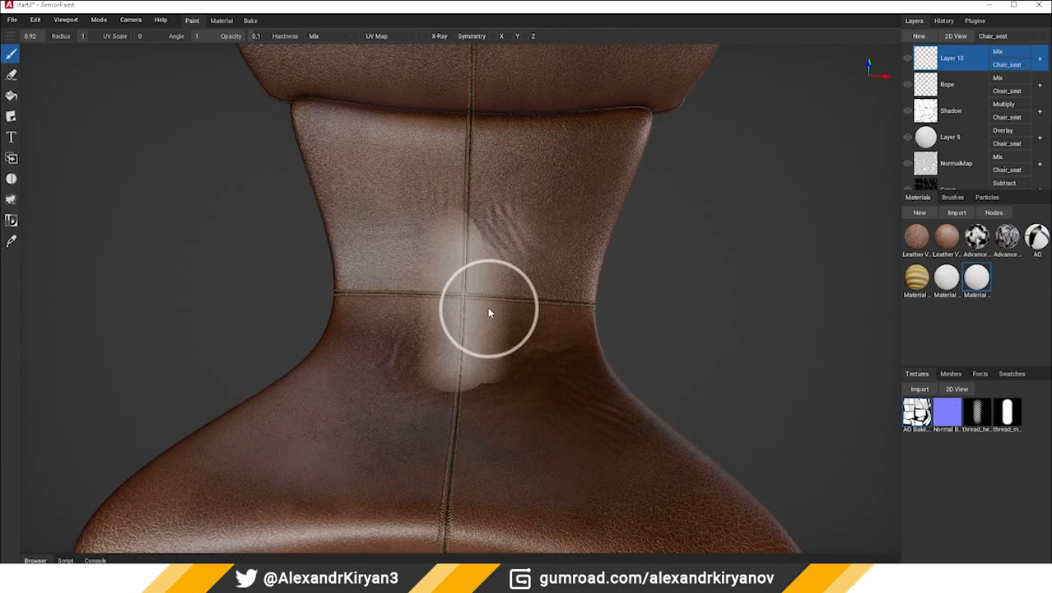
key(ctrl+z)
Lower the brush hardness to 0.08 and paint worn patches over the middle of the backrest and seat
drag(252, 37, 253, 39)
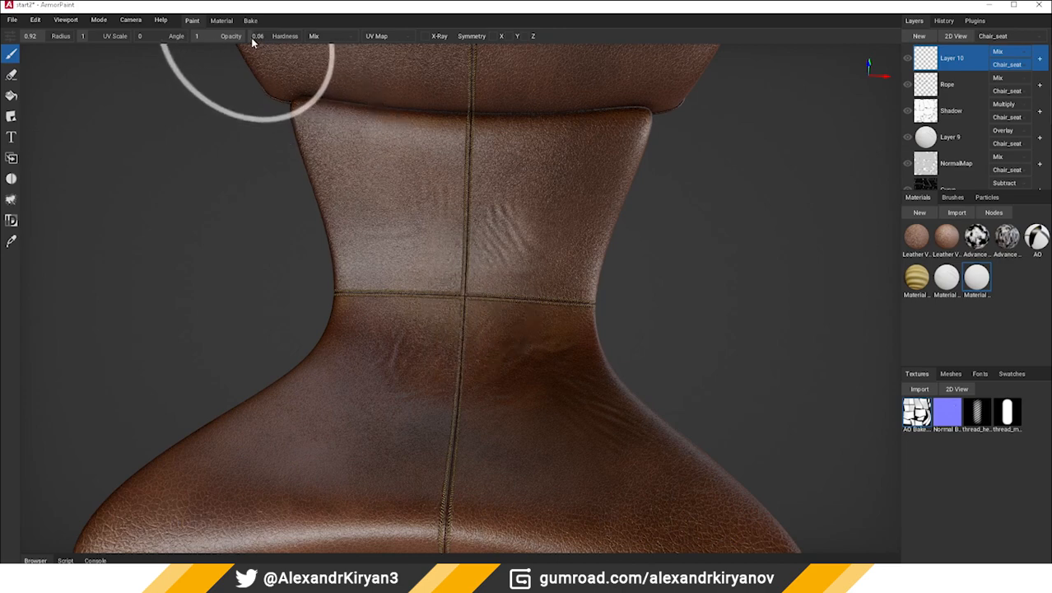
mouse_move(472, 334)
mouse_down()
mouse_move(465, 365)
mouse_move(447, 287)
mouse_move(471, 353)
mouse_move(497, 355)
mouse_move(493, 371)
mouse_move(500, 305)
mouse_move(408, 366)
mouse_move(480, 177)
mouse_move(429, 198)
mouse_move(509, 223)
mouse_move(503, 403)
mouse_move(423, 410)
mouse_move(414, 371)
mouse_move(384, 462)
mouse_move(412, 496)
mouse_move(536, 447)
mouse_move(481, 367)
mouse_up()
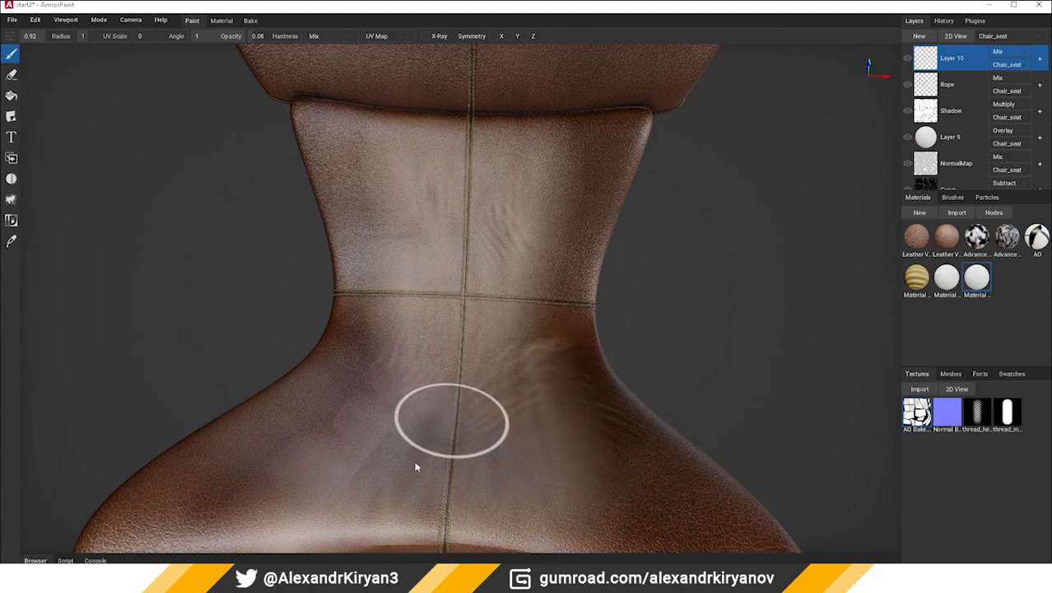
scroll(451, 370, down, 3)
Reduce the brush radius to 0.42 and paint along the seat's rounded front edge
mouse_move(451, 370)
right_down()
mouse_move(441, 394)
mouse_move(477, 373)
right_up()
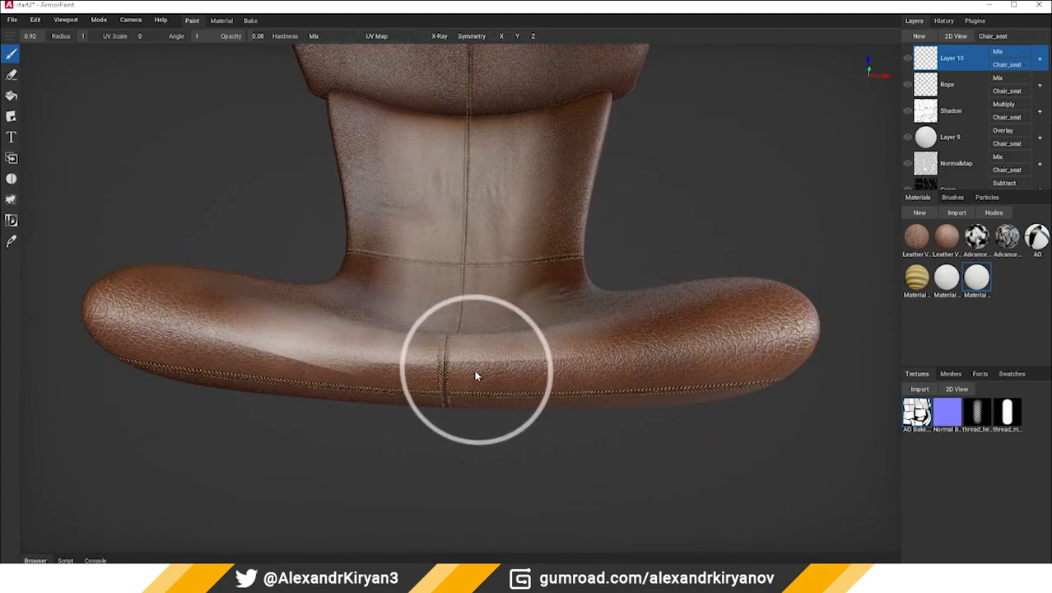
key(bracketleft)
key(bracketleft)
key(bracketleft)
key(bracketleft)
key(bracketleft)
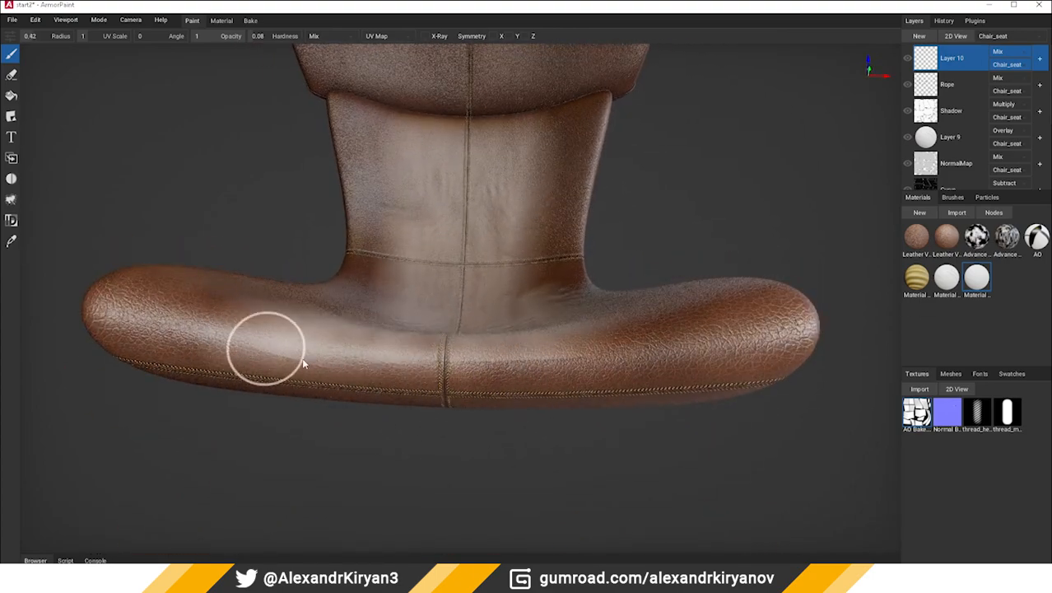
drag(395, 369, 774, 336)
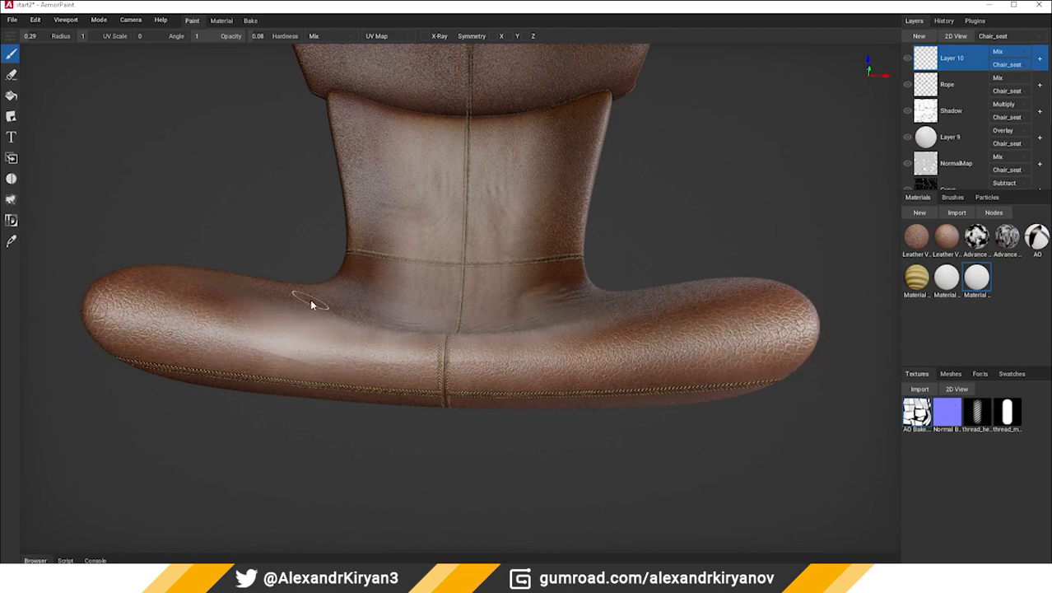
Try a different brush blending mode on the seat's front edge, undo the stroke, and restore Mix
click(318, 39)
click(315, 139)
drag(216, 352, 353, 363)
key(ctrl+z)
click(331, 37)
click(325, 49)
Touch up the seat and paint the lower middle of the headrest with the brush radius raised to 1.42
right_drag(380, 357, 334, 471)
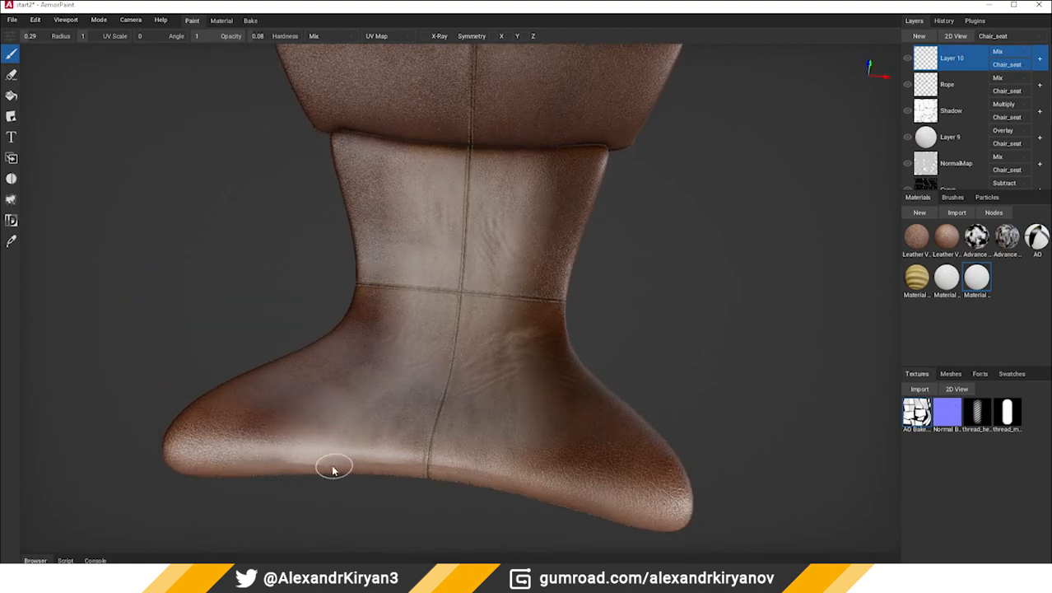
right_drag(411, 422, 416, 429)
middle_drag(430, 272, 438, 364)
scroll(453, 342, up, 2)
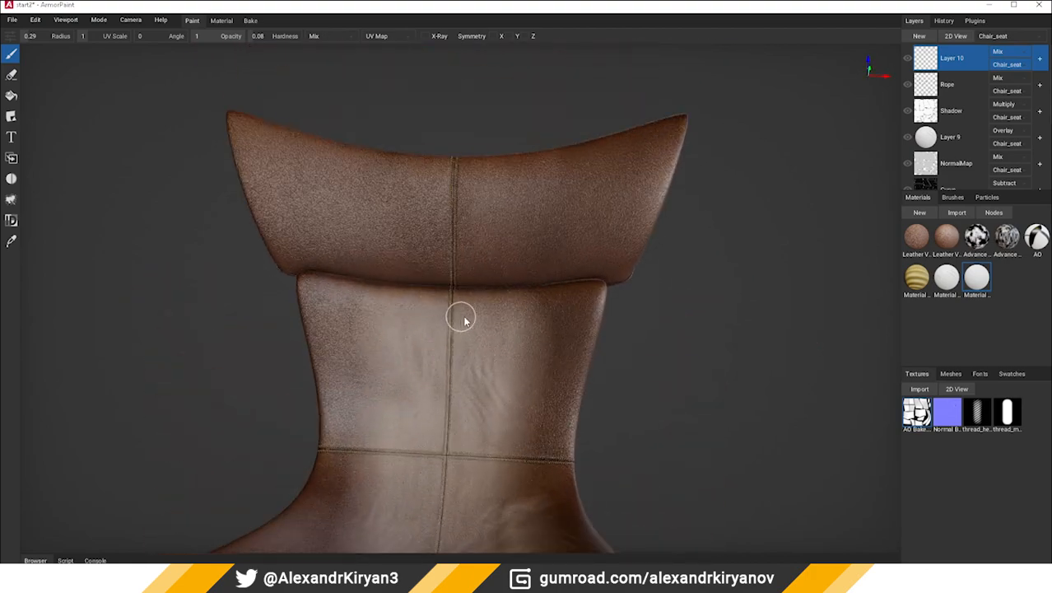
key(f)
mouse_move(407, 247)
mouse_down()
mouse_move(526, 206)
mouse_move(404, 268)
mouse_move(399, 251)
mouse_move(366, 302)
mouse_up()
scroll(366, 302, up, 2)
Erase excess paint around the upper edge and sides of the backrest and along the side of the seat
click(12, 75)
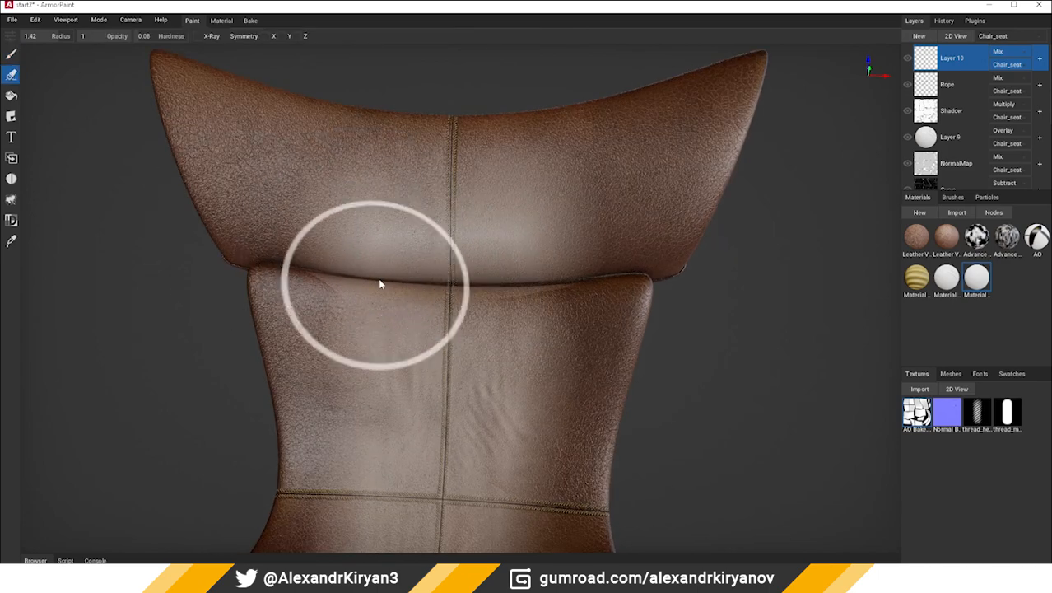
mouse_move(303, 270)
mouse_down()
mouse_move(619, 287)
mouse_move(211, 293)
mouse_up()
scroll(415, 477, down, 2)
middle_drag(419, 486, 425, 338)
right_drag(426, 337, 457, 411)
mouse_move(553, 391)
mouse_down()
mouse_move(550, 428)
mouse_move(559, 222)
mouse_up()
right_drag(472, 352, 438, 370)
scroll(439, 371, up, 2)
Switch back to the Brush, reduce its radius, and paint the outer edge of the backrest
click(5, 56)
scroll(599, 204, up, 2)
key(f)
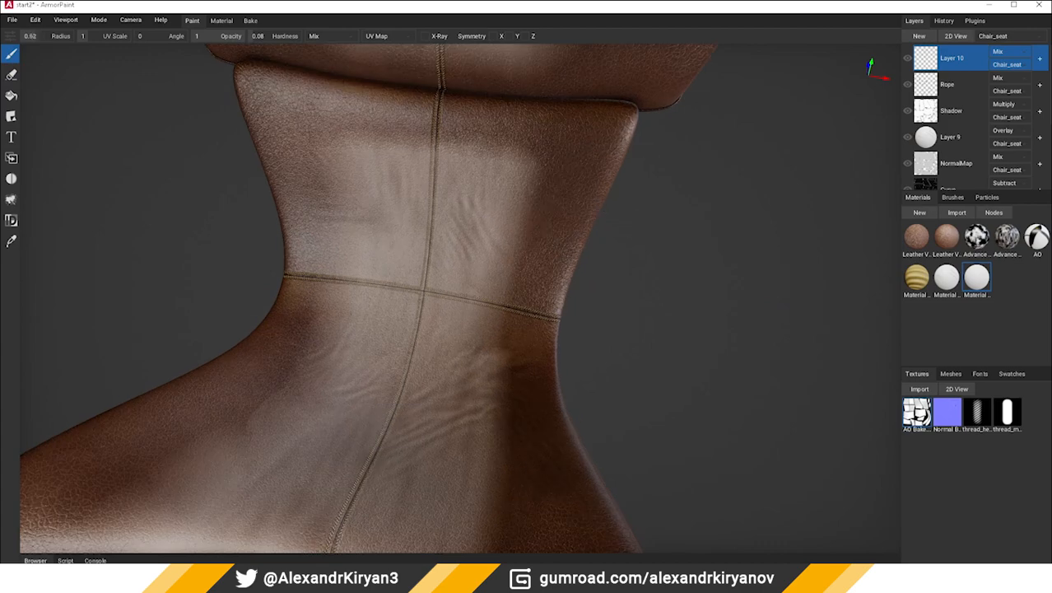
drag(625, 131, 568, 267)
mouse_move(611, 234)
right_down()
mouse_move(543, 210)
mouse_move(547, 177)
right_up()
mouse_move(565, 96)
mouse_down()
mouse_move(474, 287)
mouse_move(358, 366)
mouse_move(165, 456)
mouse_up()
Paint the seat's front corners and outer sides with a brush radius of 0.26
right_drag(210, 421, 238, 458)
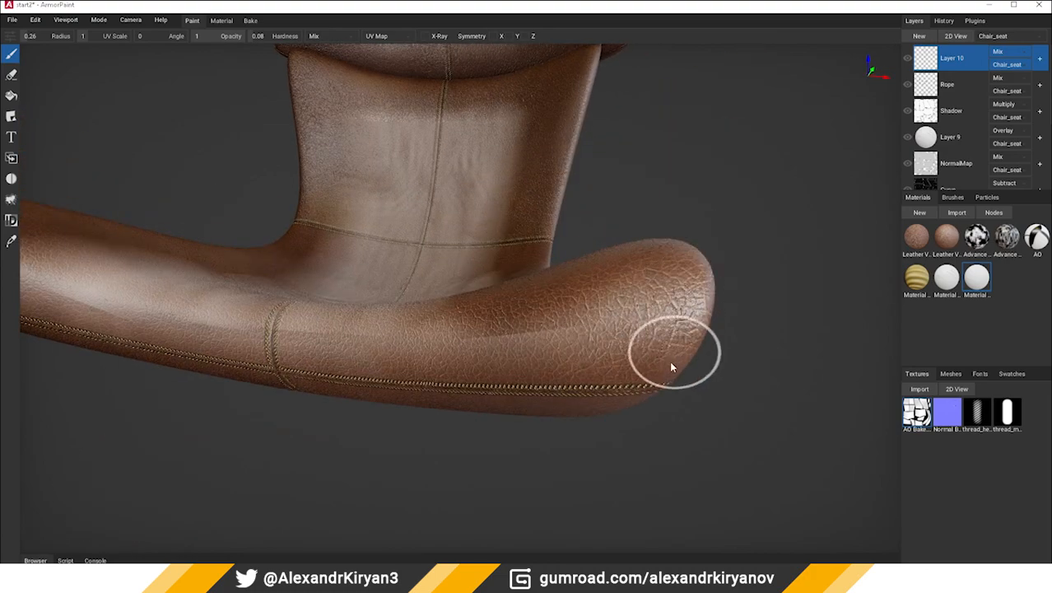
mouse_move(634, 355)
right_down()
mouse_move(591, 360)
mouse_move(618, 360)
mouse_move(461, 280)
right_up()
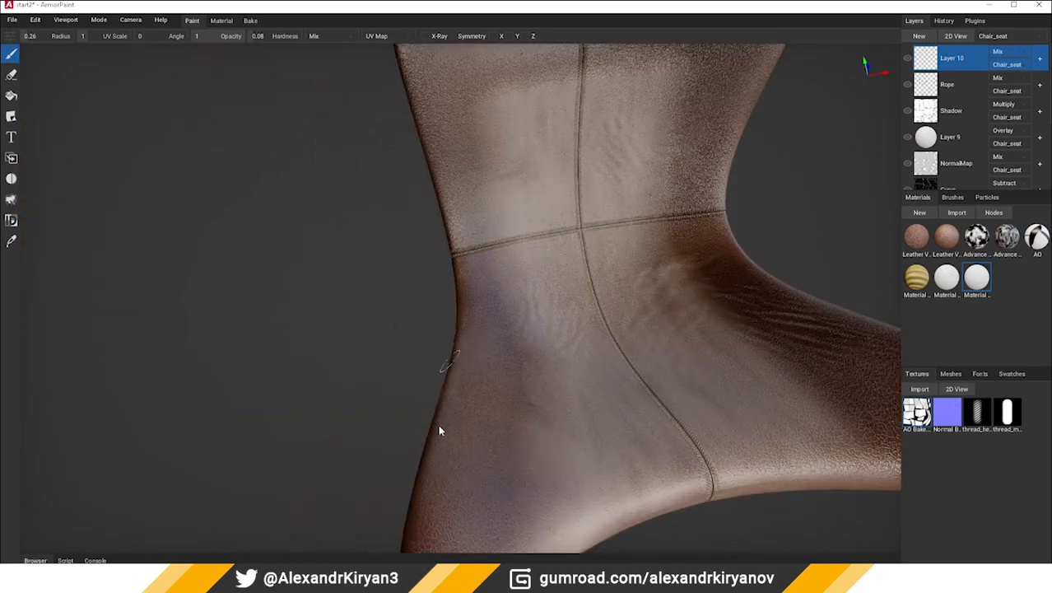
right_drag(439, 429, 451, 369)
right_drag(462, 446, 402, 338)
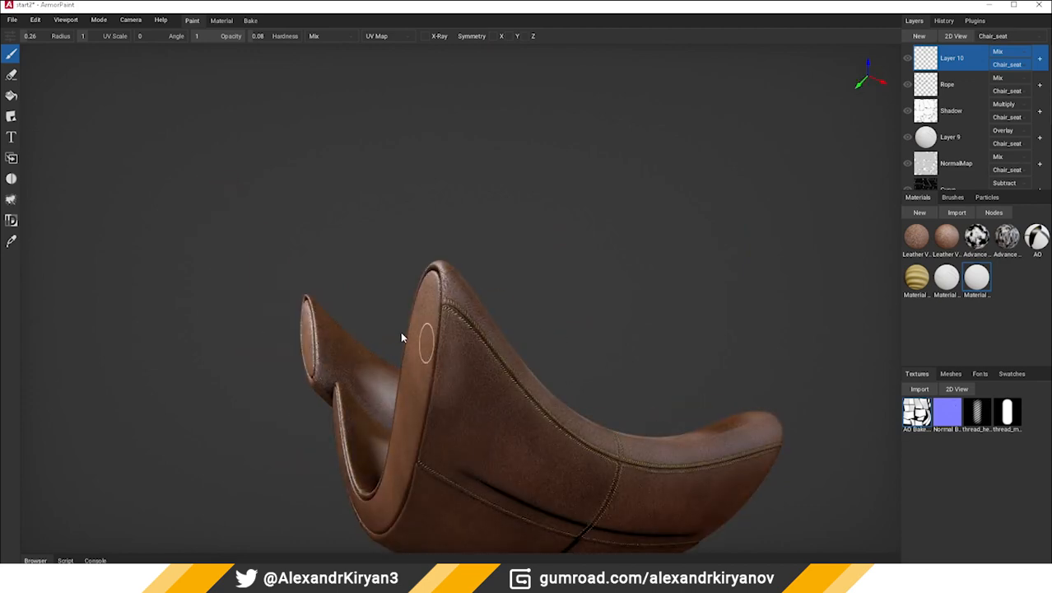
right_drag(398, 517, 507, 416)
Paint the headrest's outer sides and edges with the soft brush
right_drag(165, 288, 311, 305)
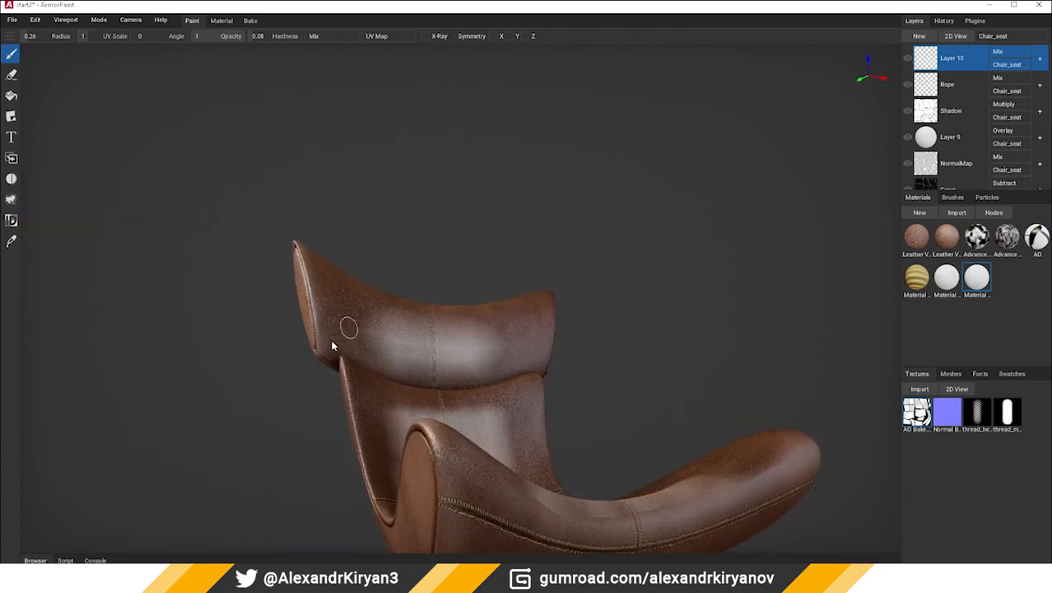
right_drag(331, 345, 405, 376)
right_drag(482, 188, 418, 339)
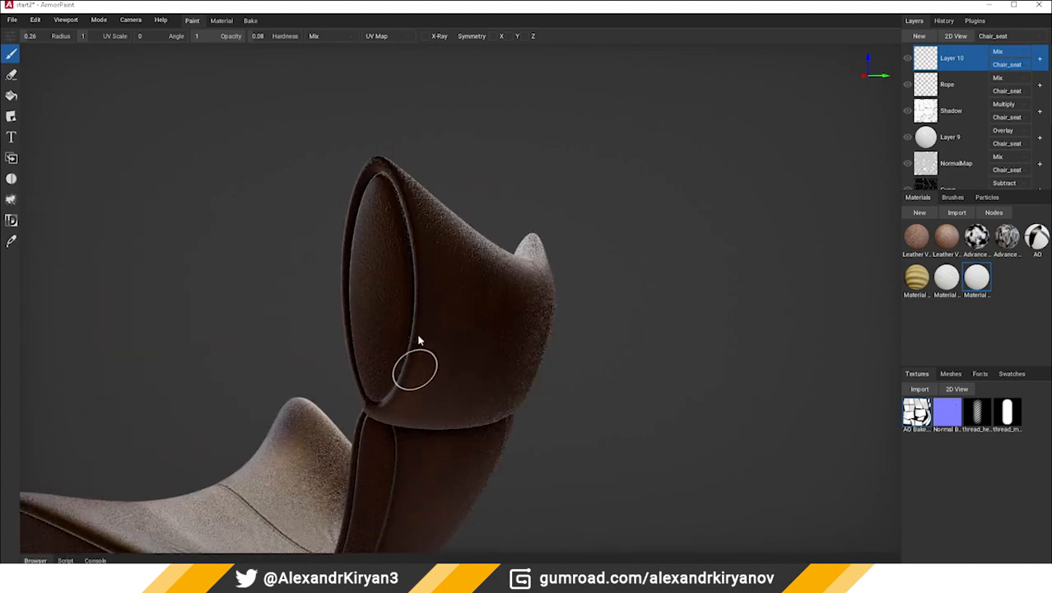
right_drag(371, 169, 464, 339)
right_drag(537, 82, 573, 458)
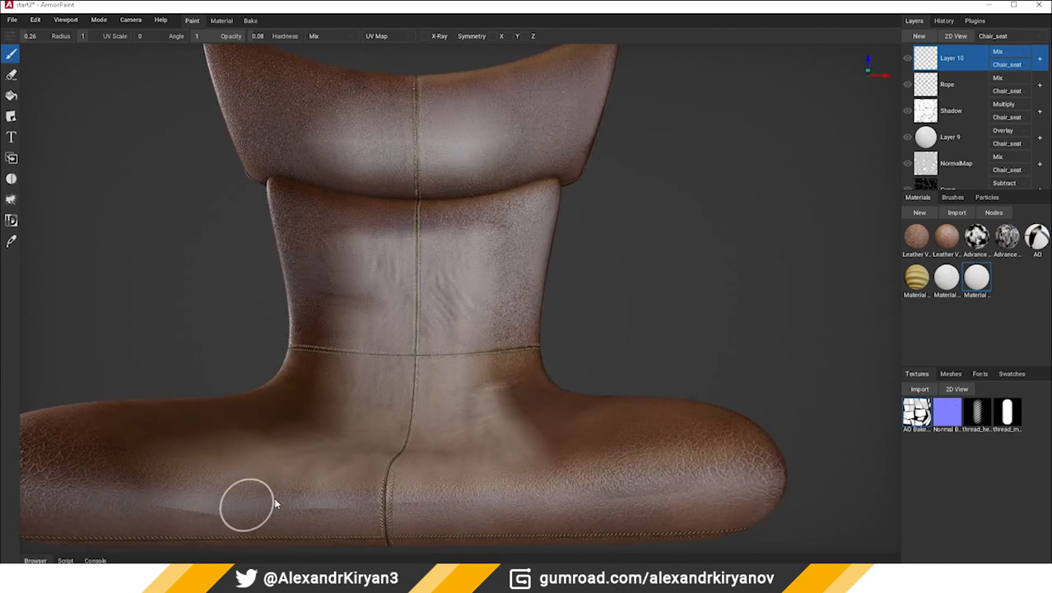
Blur the hard paint transitions along the seat's front edge with the Blur tool
right_drag(275, 504, 164, 454)
click(11, 76)
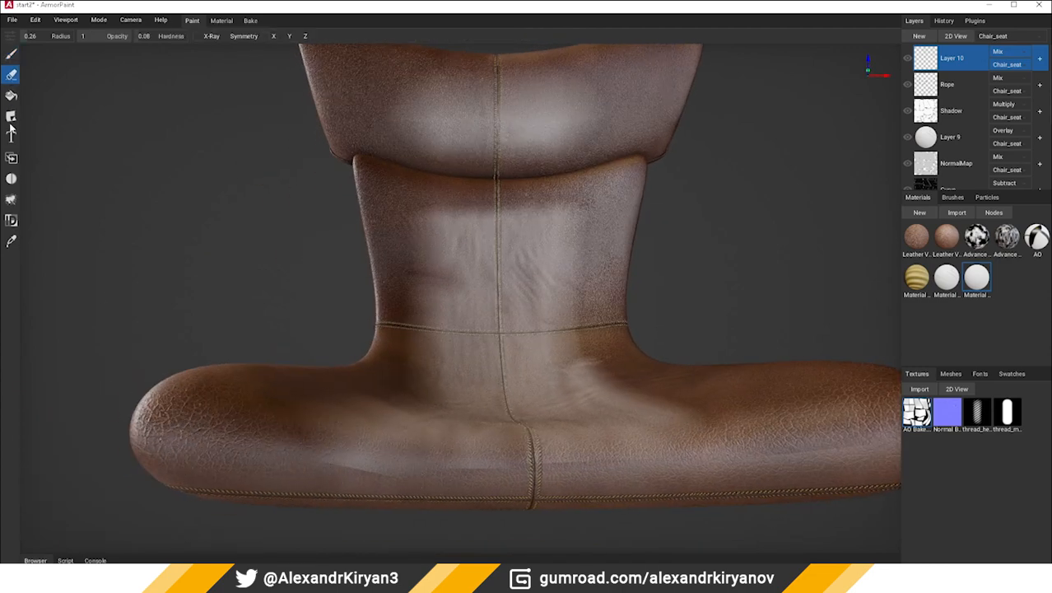
click(12, 177)
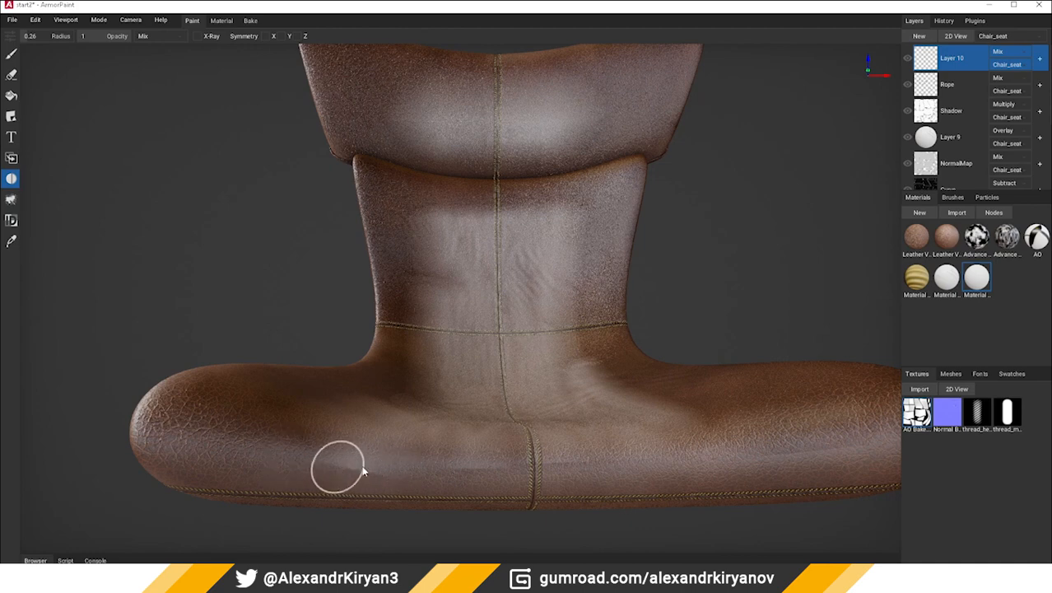
right_drag(341, 466, 563, 479)
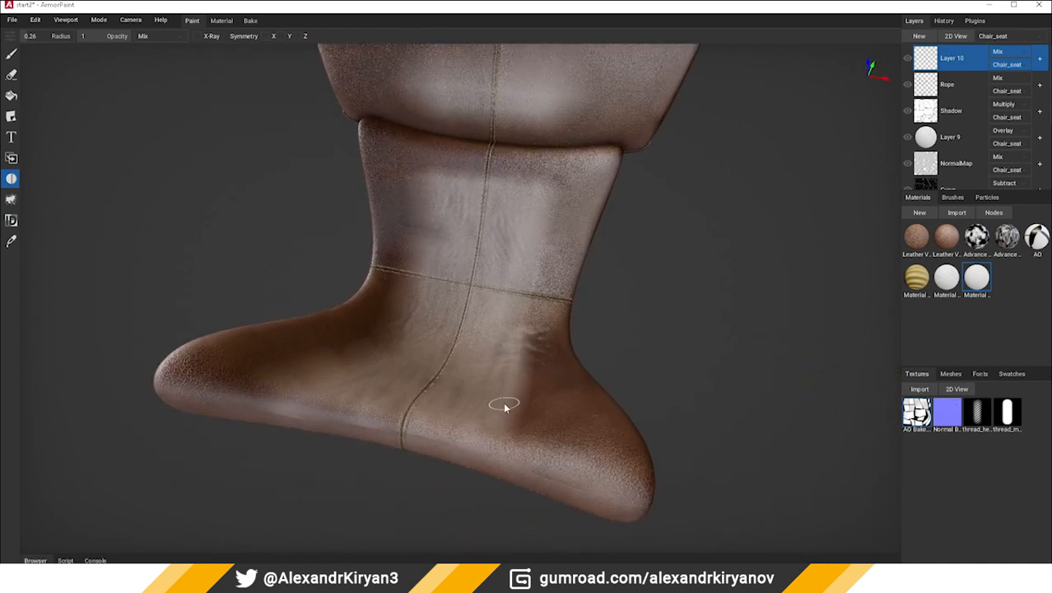
middle_drag(505, 404, 503, 409)
Turn off Layer 10's Base Color channel and switch back to the Brush
right_click(928, 62)
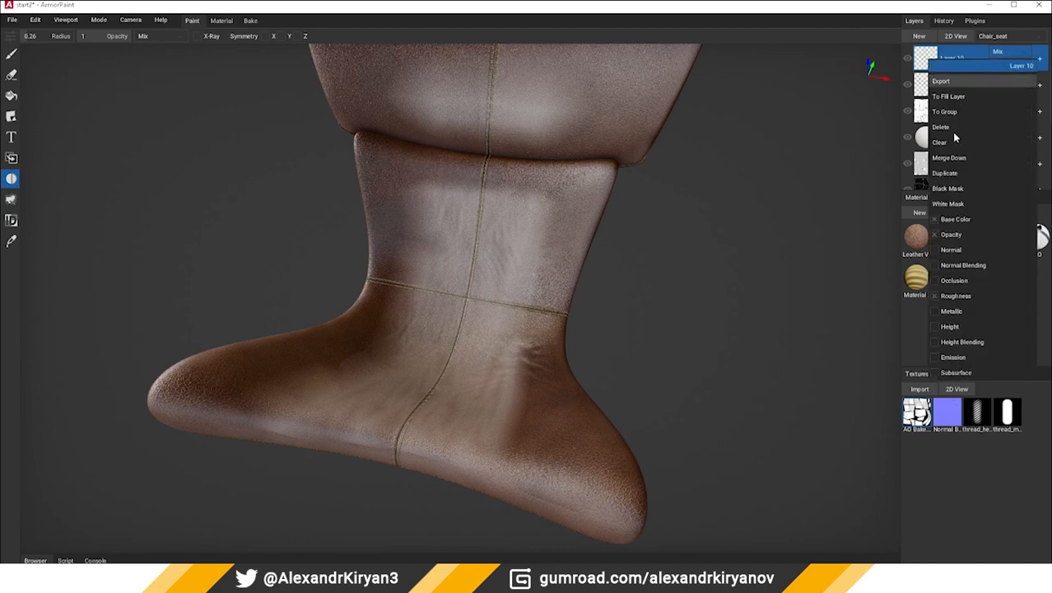
click(933, 220)
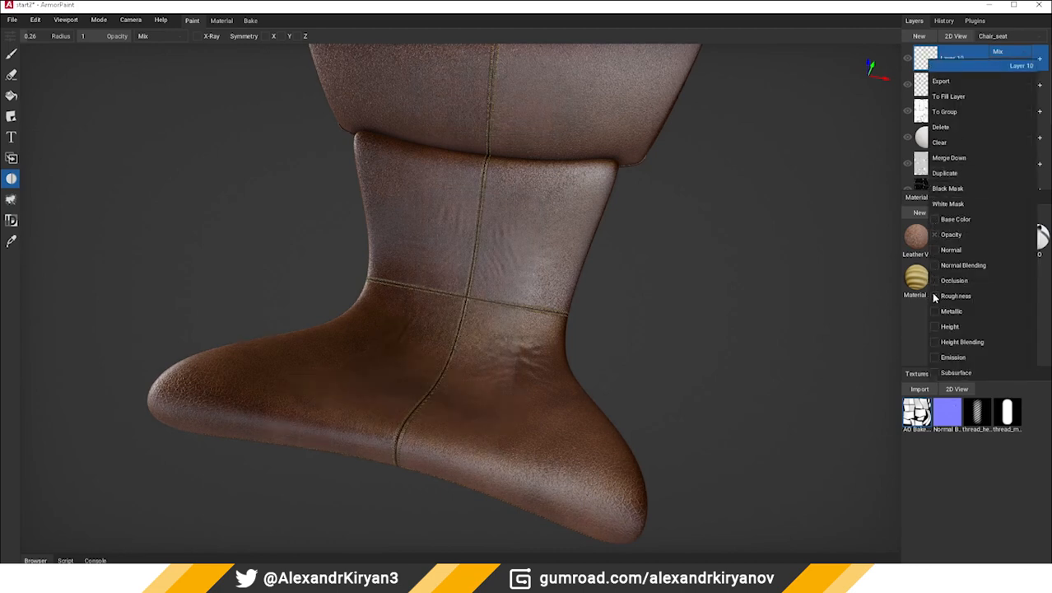
click(11, 52)
click(12, 53)
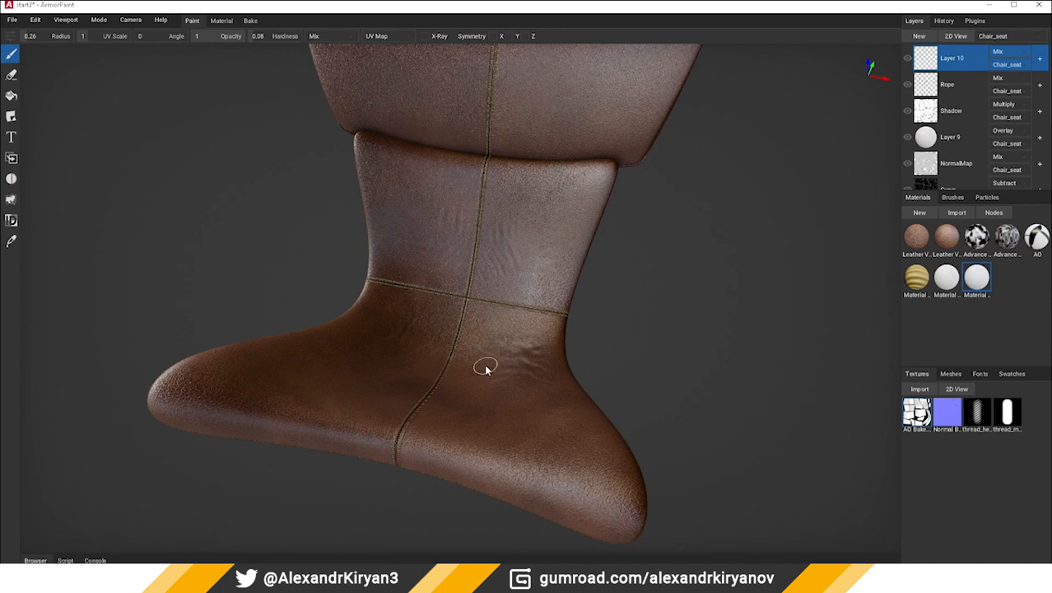
Increase the brush radius to 0.54 and paint roughness variation across the backrest and seat
right_drag(485, 370, 502, 310)
shift+middle_drag(502, 310, 302, 285)
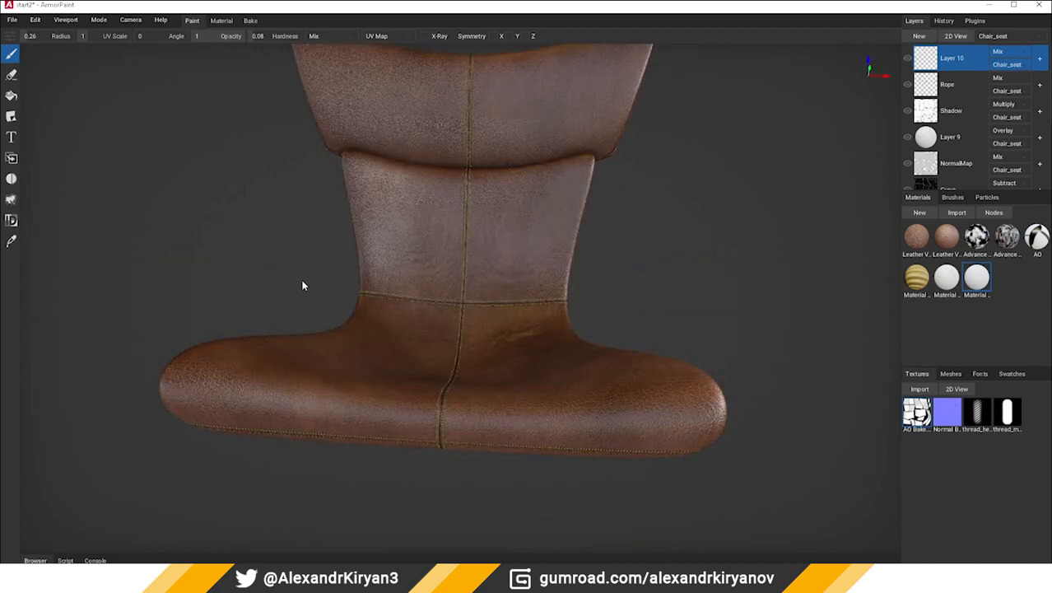
scroll(443, 225, up, 3)
key(f)
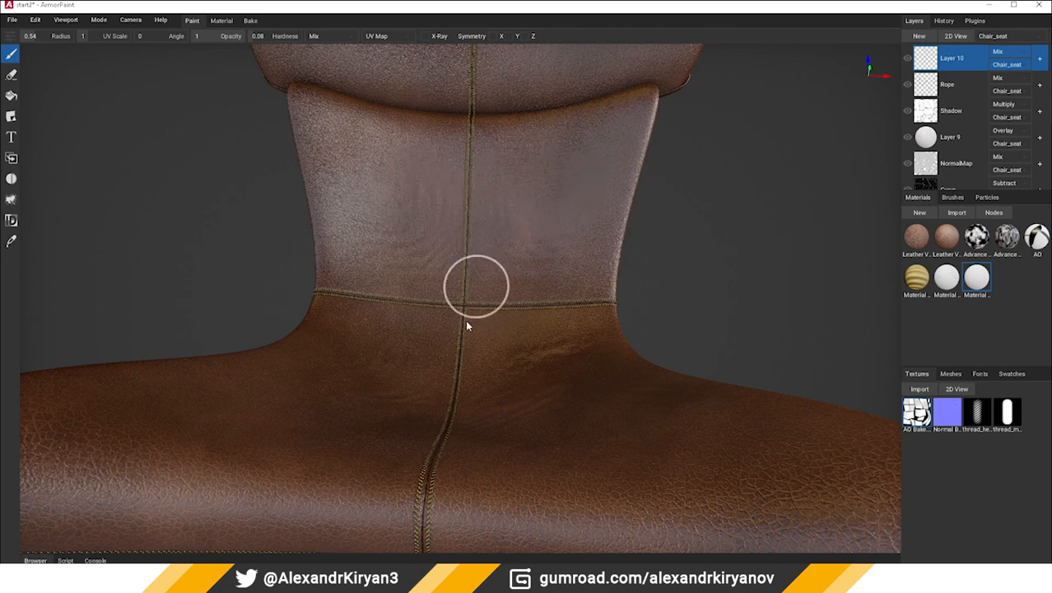
right_drag(501, 374, 627, 288)
Expand Layer 10's opacity, resolution and color depth settings
click(1038, 60)
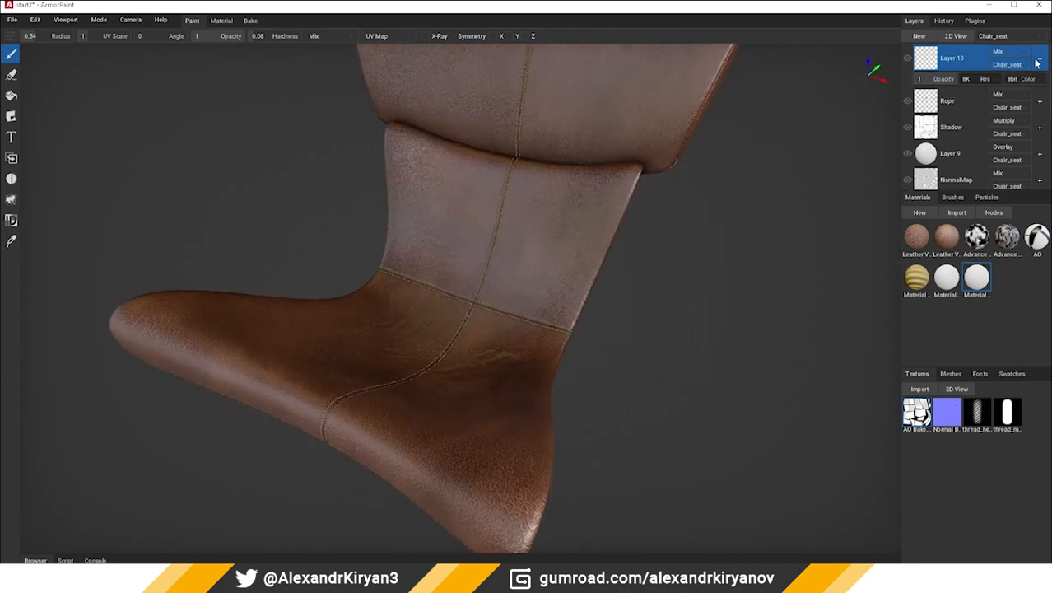
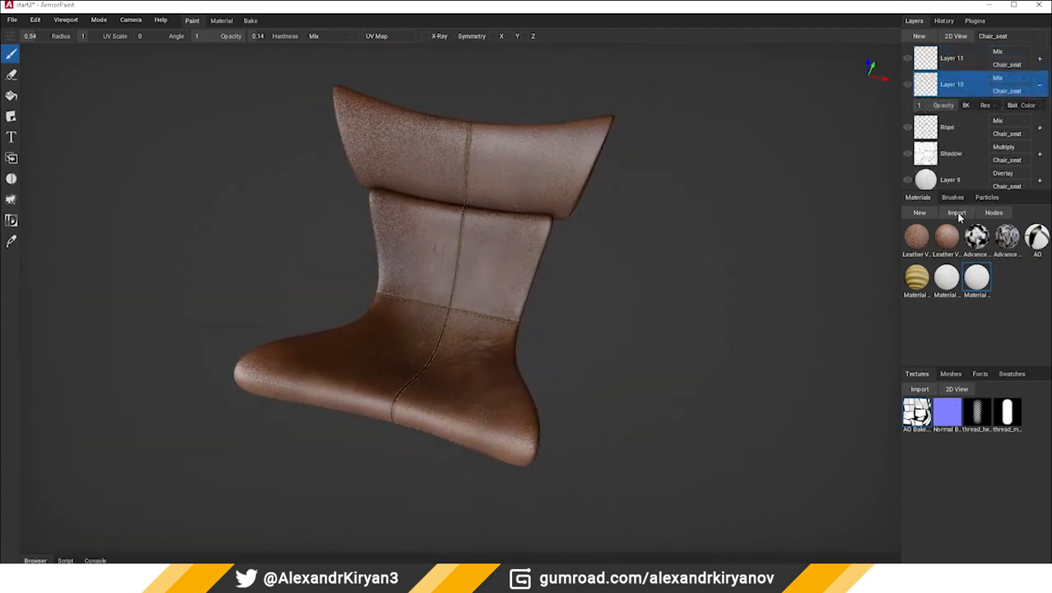
Import the Cracks material and add it as a fill layer on the chair seat
click(956, 213)
double_click(129, 93)
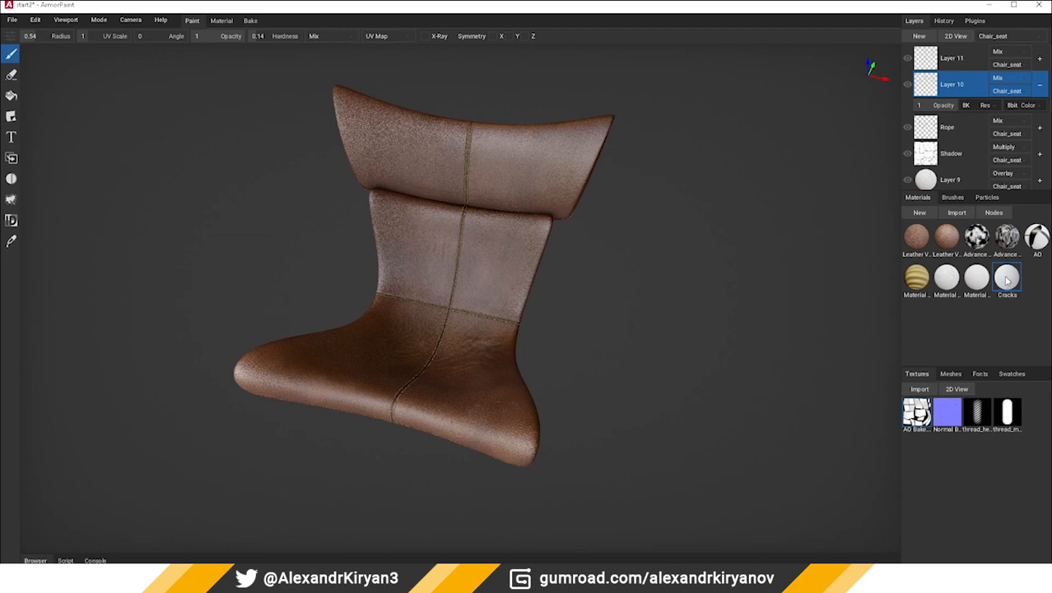
drag(1006, 280, 442, 262)
Turn off every channel of the new cracks layer except Normal and Normal Blending
right_click(924, 69)
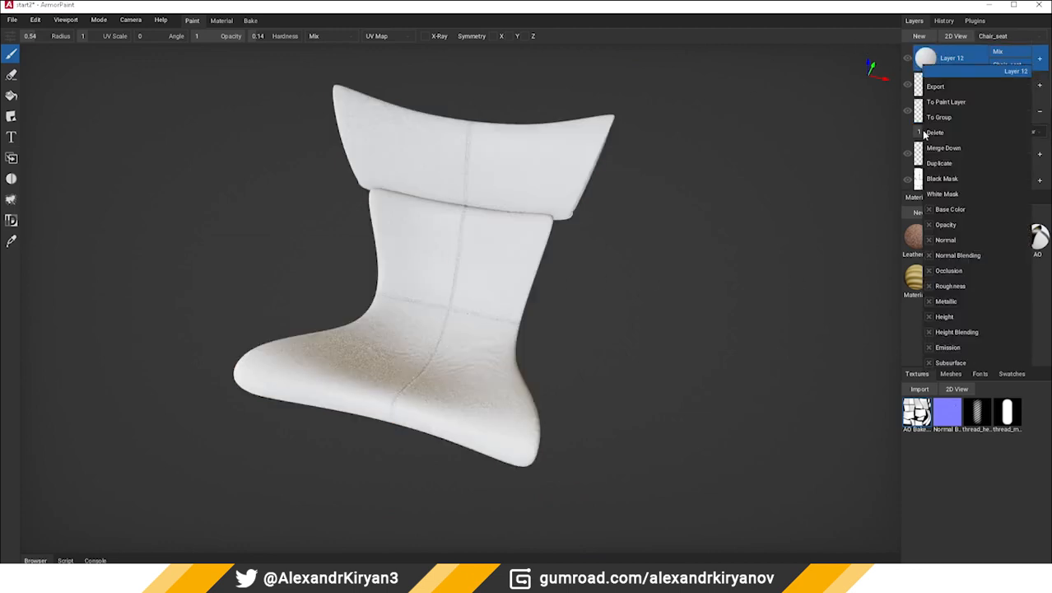
click(929, 210)
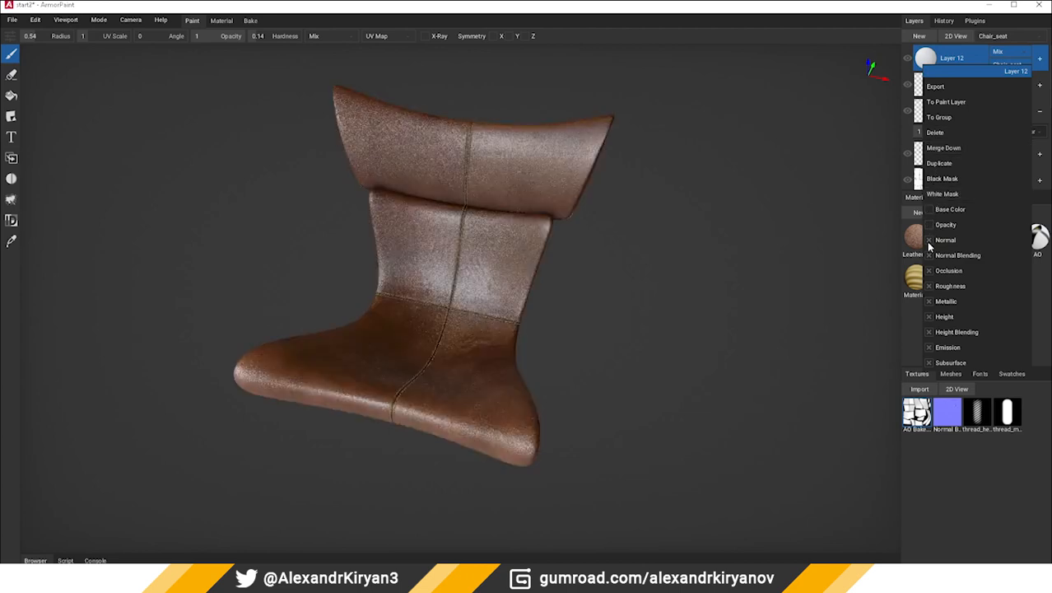
click(928, 271)
click(929, 286)
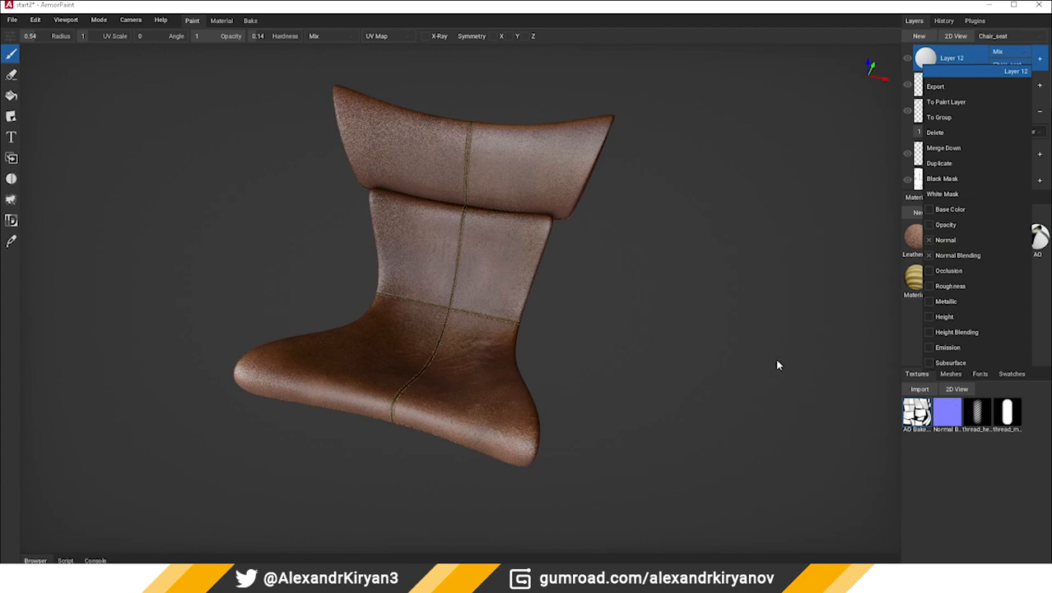
Examine the cracked leather surface across the seat and backrest from several angles
scroll(532, 359, up, 3)
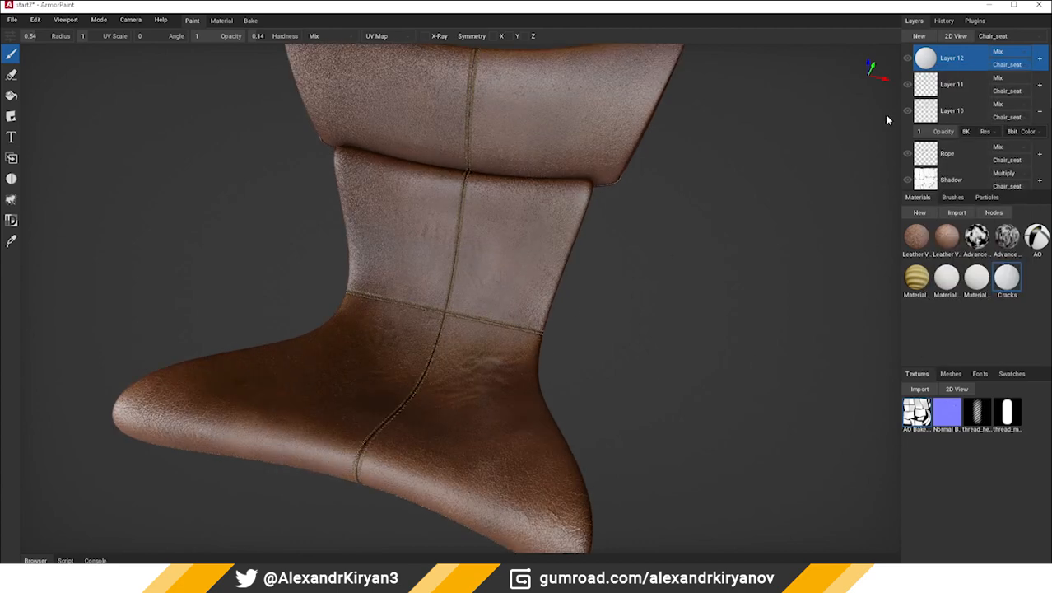
middle_drag(442, 346, 438, 324)
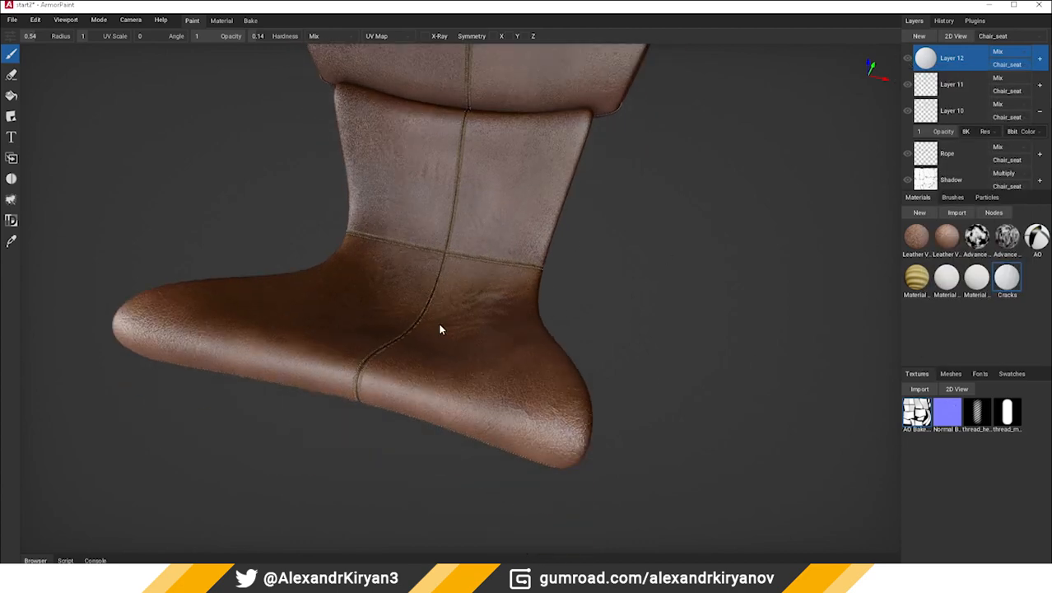
scroll(446, 354, up, 2)
right_drag(448, 360, 449, 363)
shift+middle_drag(450, 363, 300, 324)
right_drag(326, 312, 339, 300)
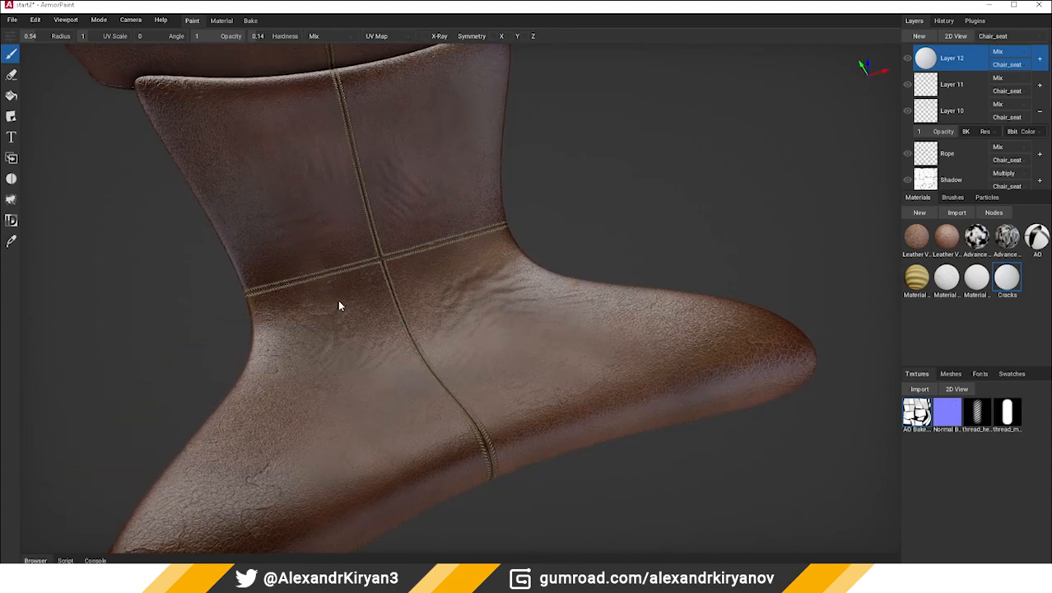
shift+middle_drag(553, 211, 192, 220)
right_drag(193, 223, 402, 278)
scroll(730, 250, down, 3)
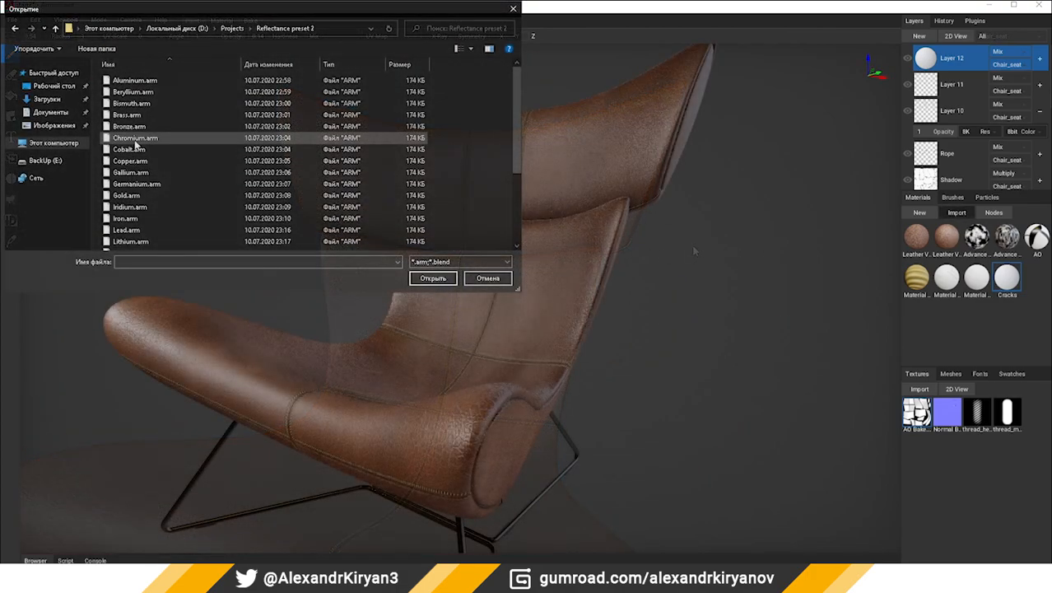
Import the chrome material and apply it as a fill layer on the Chair_Legs object
double_click(111, 141)
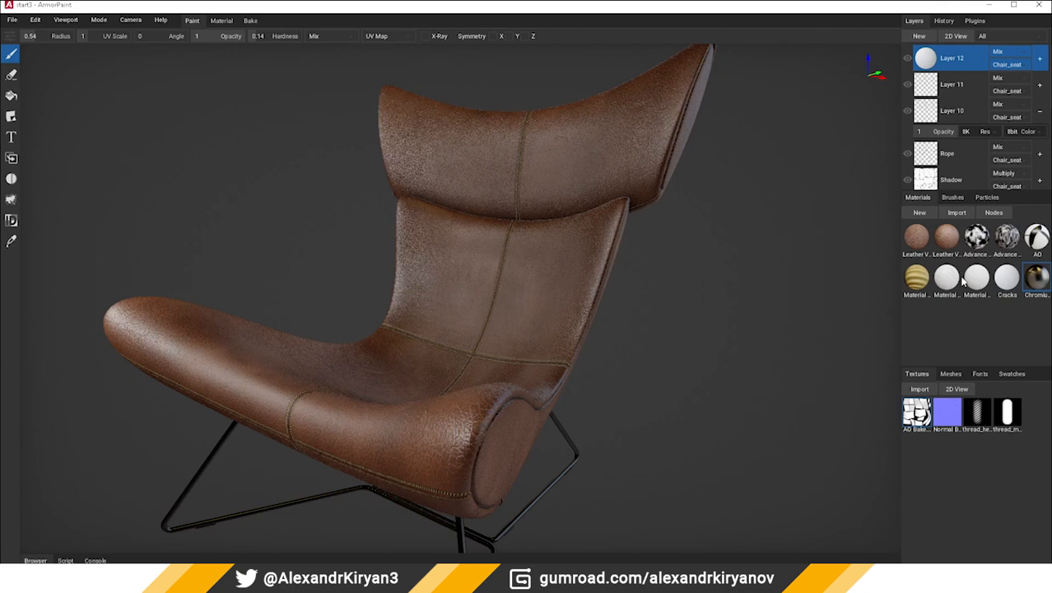
click(988, 36)
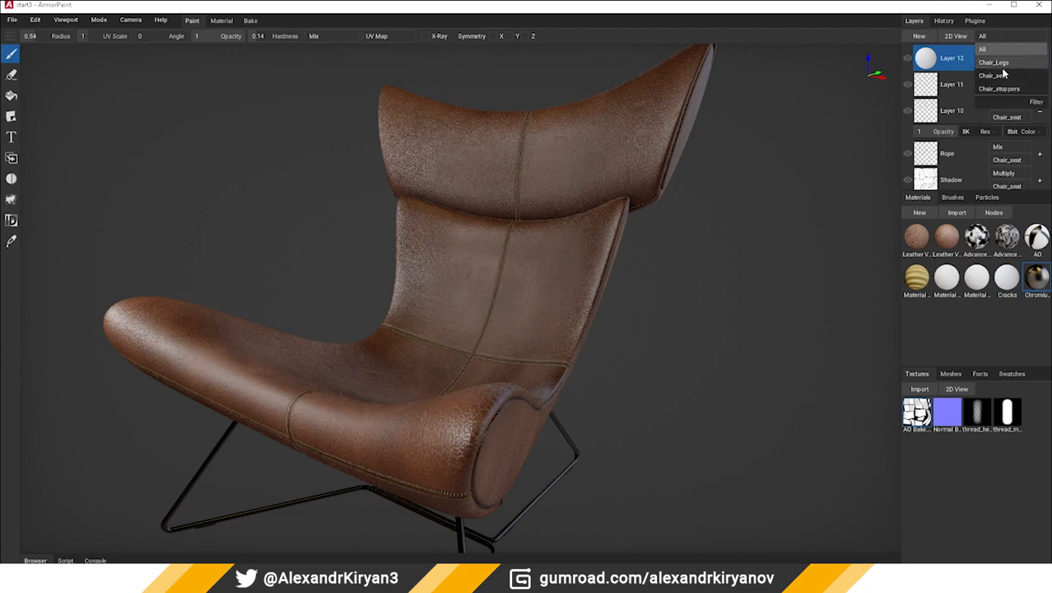
click(996, 63)
mouse_move(1036, 286)
mouse_down()
mouse_move(509, 371)
mouse_move(504, 384)
mouse_up()
mouse_move(504, 384)
right_down()
mouse_move(501, 340)
mouse_move(540, 337)
right_up()
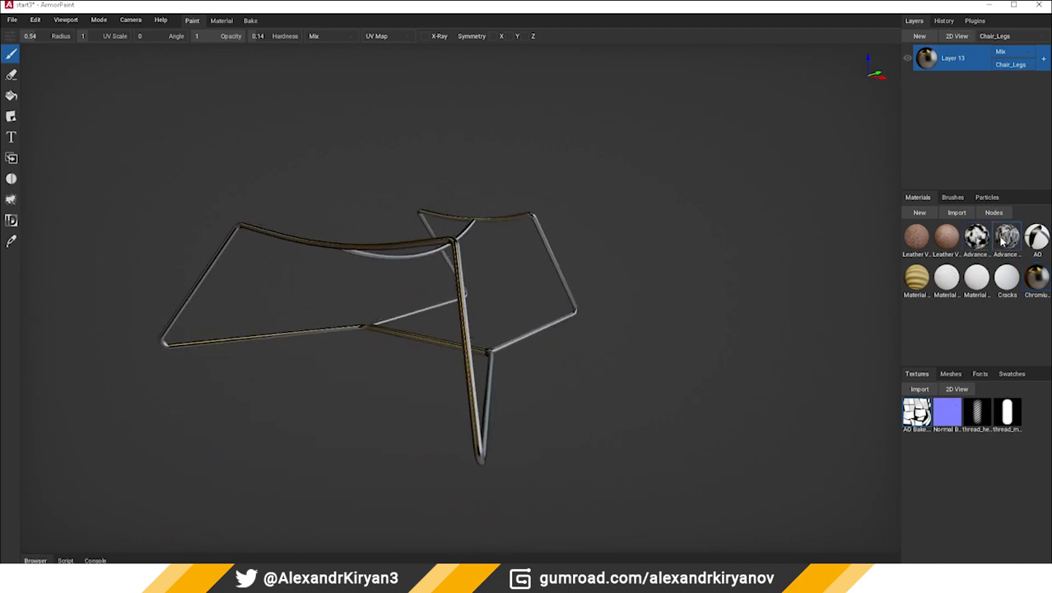
Add the Advance Noise material as a fill layer on the legs and set its blending to Screen
drag(1006, 238, 503, 340)
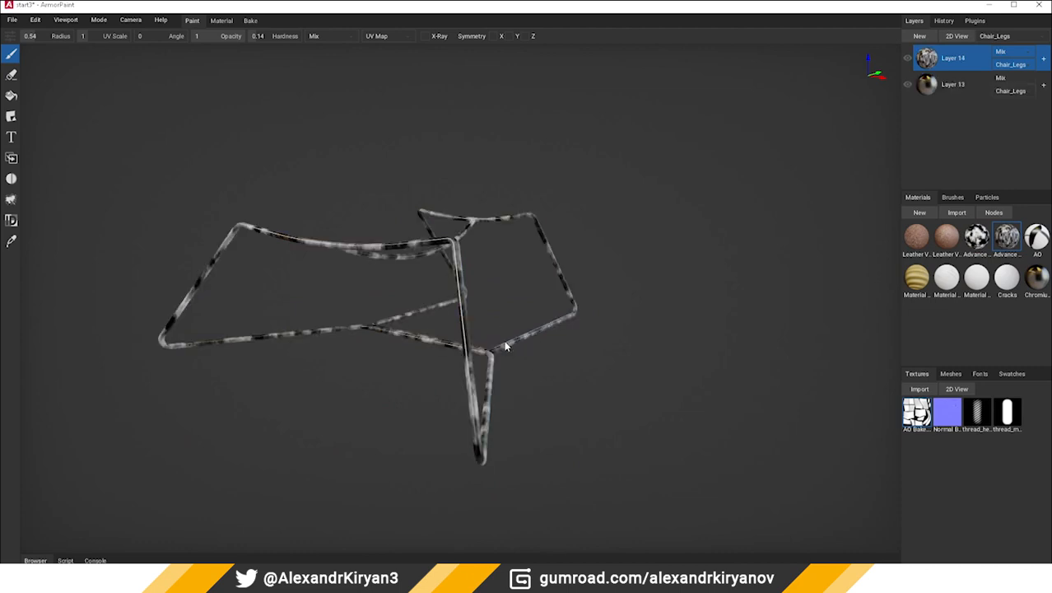
click(1004, 51)
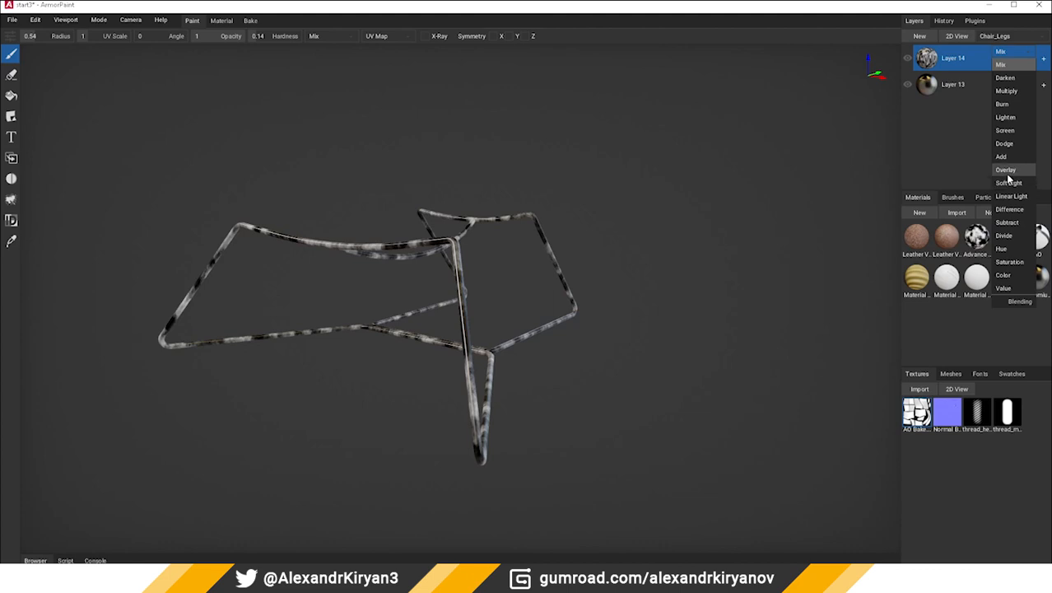
click(1006, 171)
click(1017, 52)
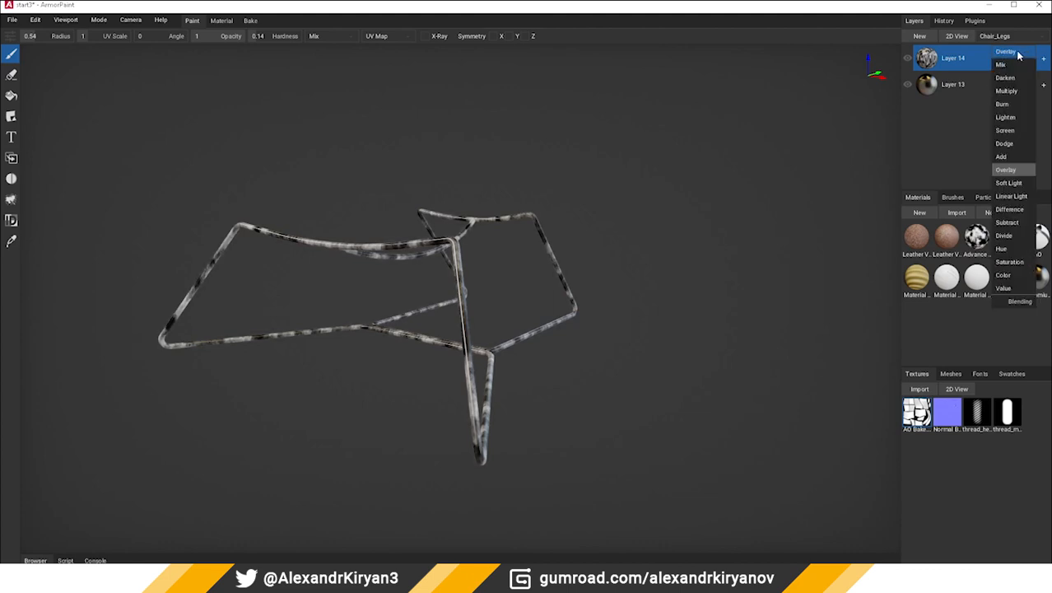
click(1005, 130)
scroll(571, 254, up, 2)
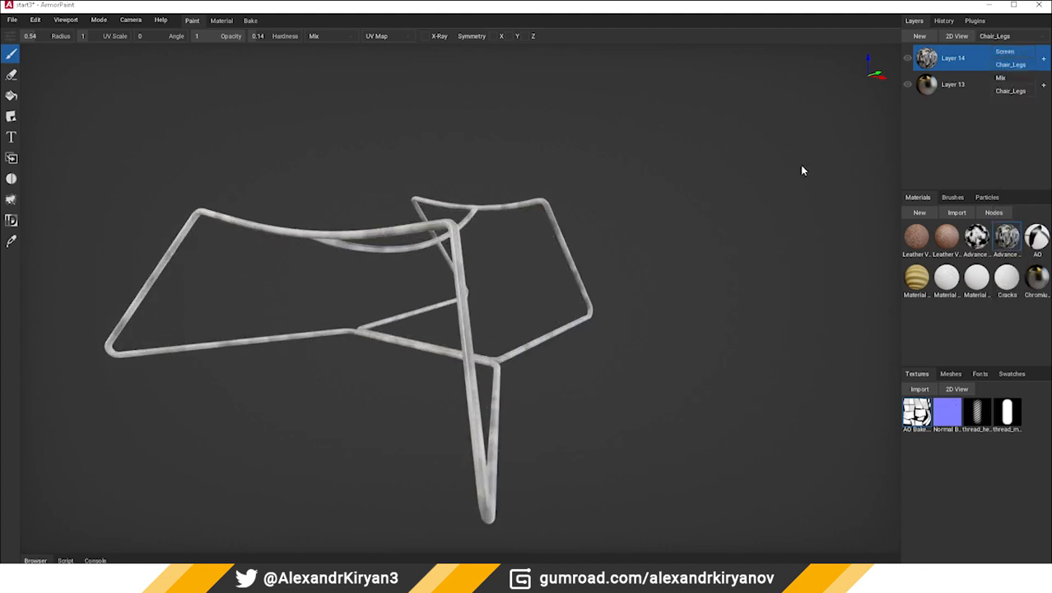
Set Layer 14's opacity to 0.24 and check the leg tubes up close
click(1042, 59)
mouse_move(946, 84)
mouse_down()
mouse_move(896, 89)
mouse_move(927, 86)
mouse_up()
right_drag(759, 188, 345, 301)
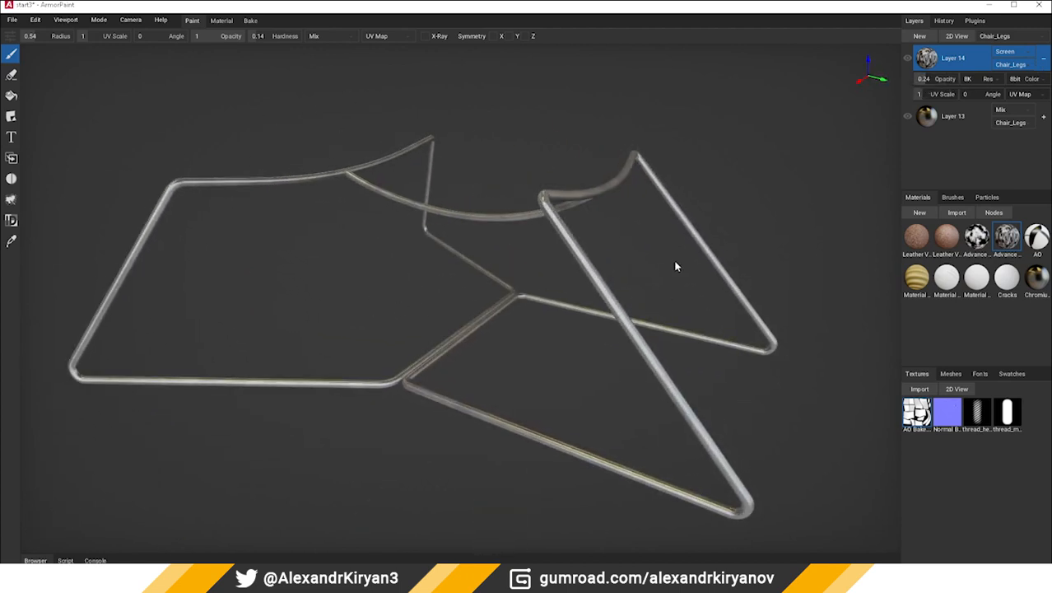
scroll(609, 263, up, 4)
right_drag(608, 261, 560, 277)
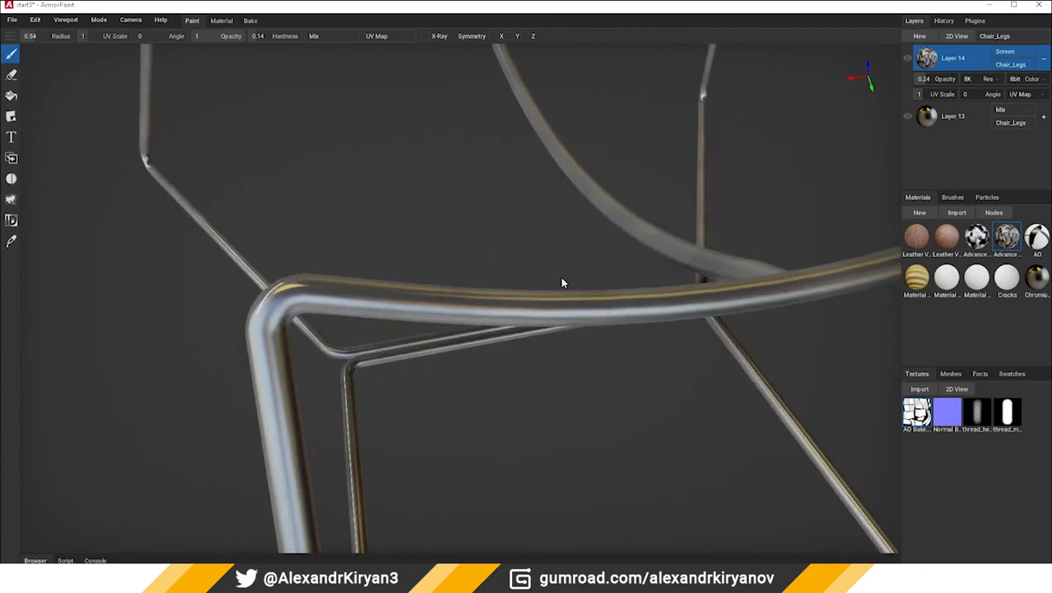
Open the Advance Noise node graph and set the Value node feeding the Subtract node to 0.8
double_click(1006, 237)
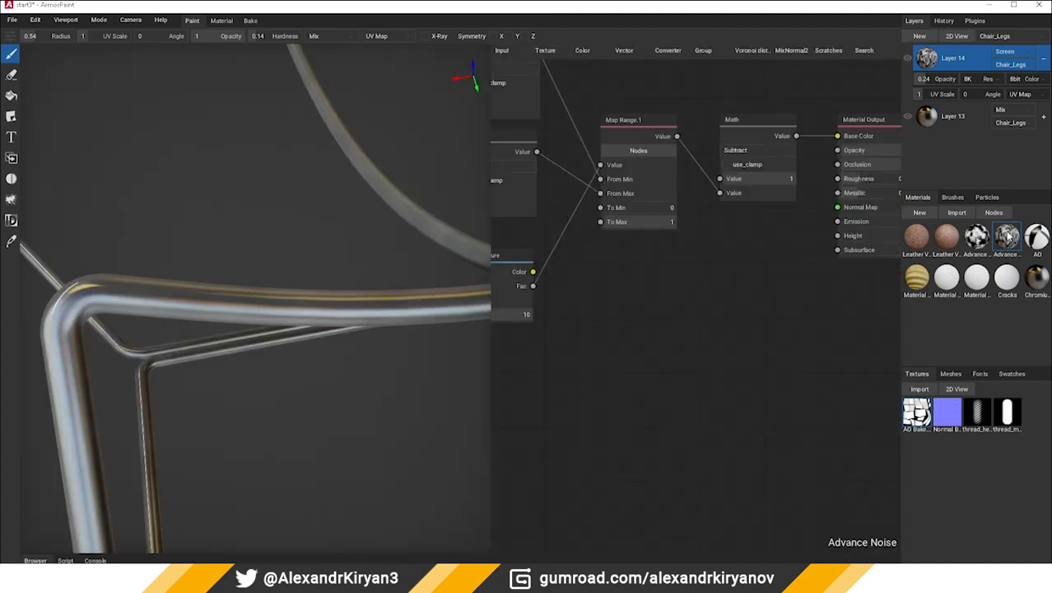
scroll(772, 313, up, 5)
middle_drag(679, 345, 564, 327)
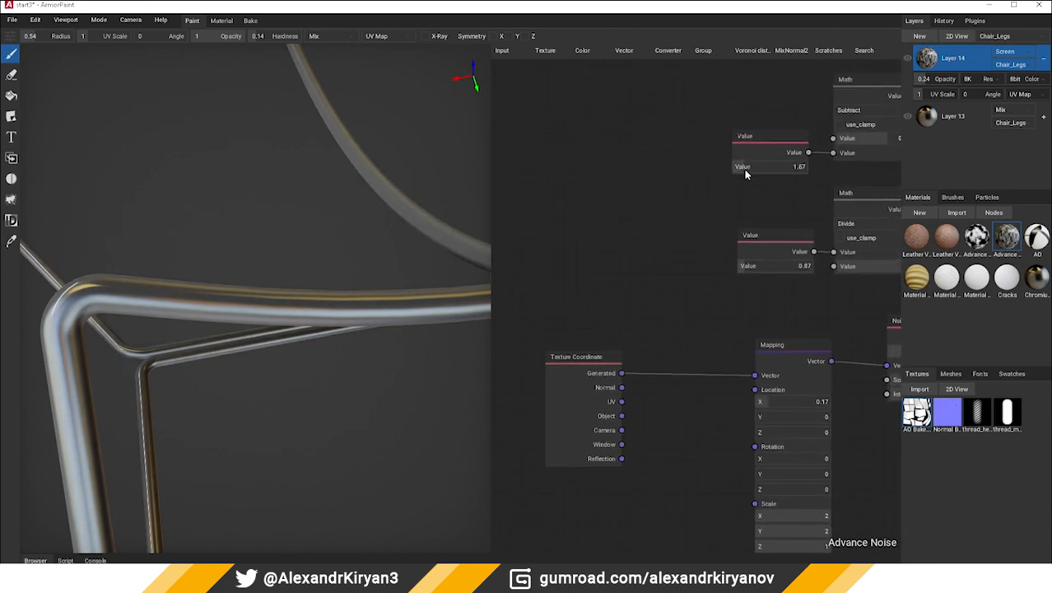
drag(730, 171, 739, 174)
Connect the final Subtract node's output to the Roughness input of the Material Output
scroll(713, 264, down, 6)
scroll(700, 273, up, 6)
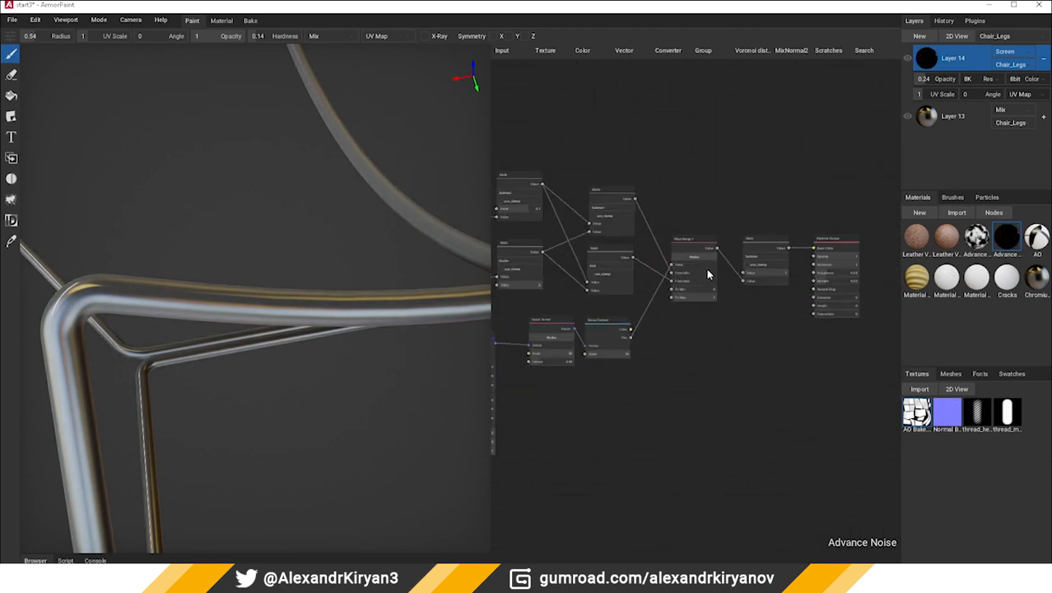
drag(750, 311, 749, 302)
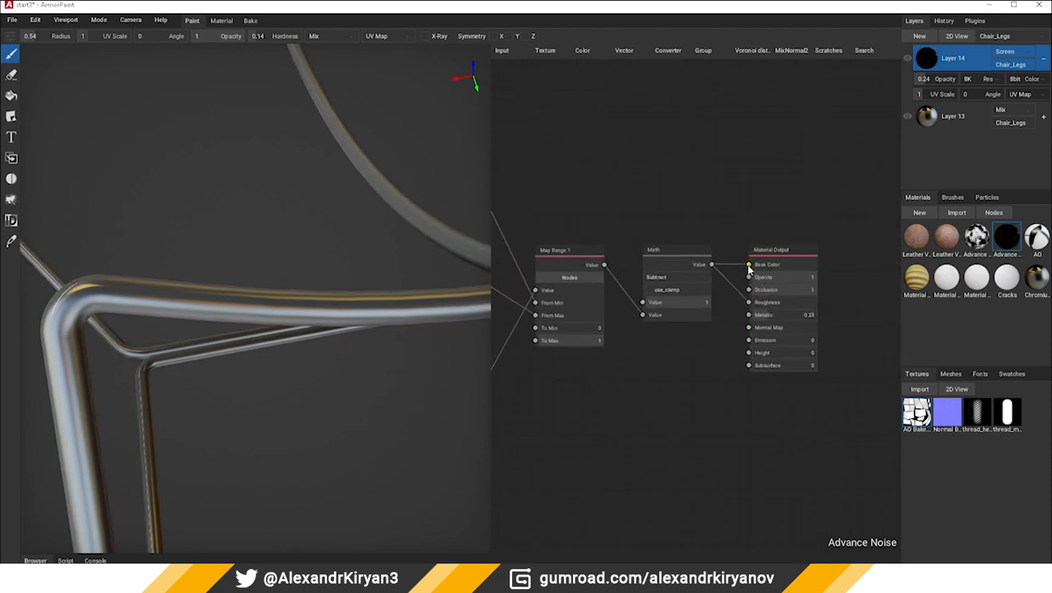
middle_drag(597, 230, 821, 230)
middle_drag(549, 276, 607, 275)
Turn off Layer 14's channels other than Roughness
right_click(927, 61)
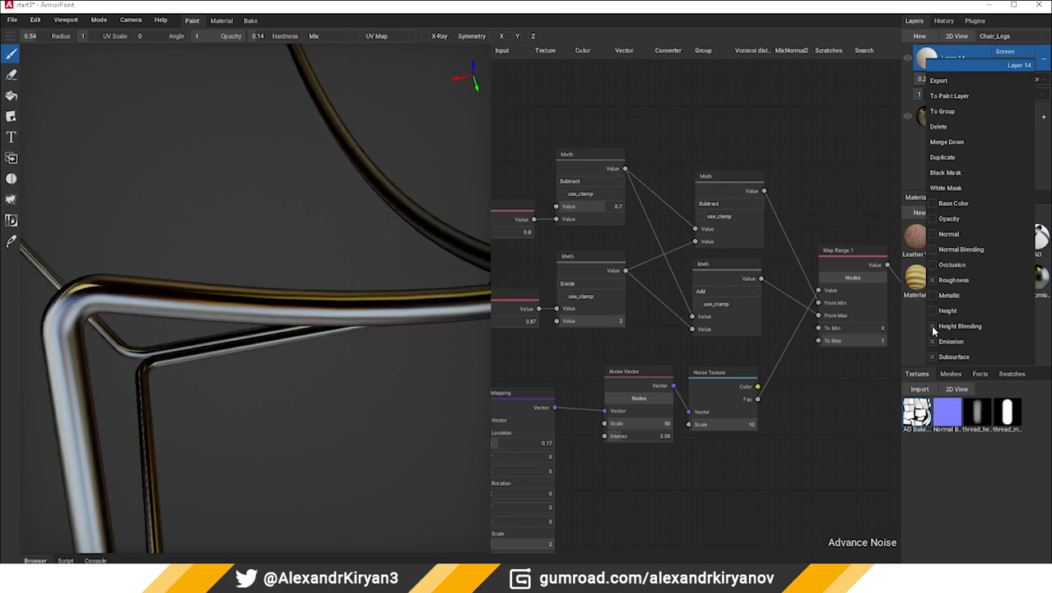
click(357, 355)
Set Layer 14's opacity to 1 and its UV scale to 3.72
scroll(356, 354, down, 6)
mouse_move(300, 363)
right_down()
mouse_move(290, 342)
mouse_move(377, 329)
mouse_move(308, 349)
right_up()
scroll(271, 360, up, 5)
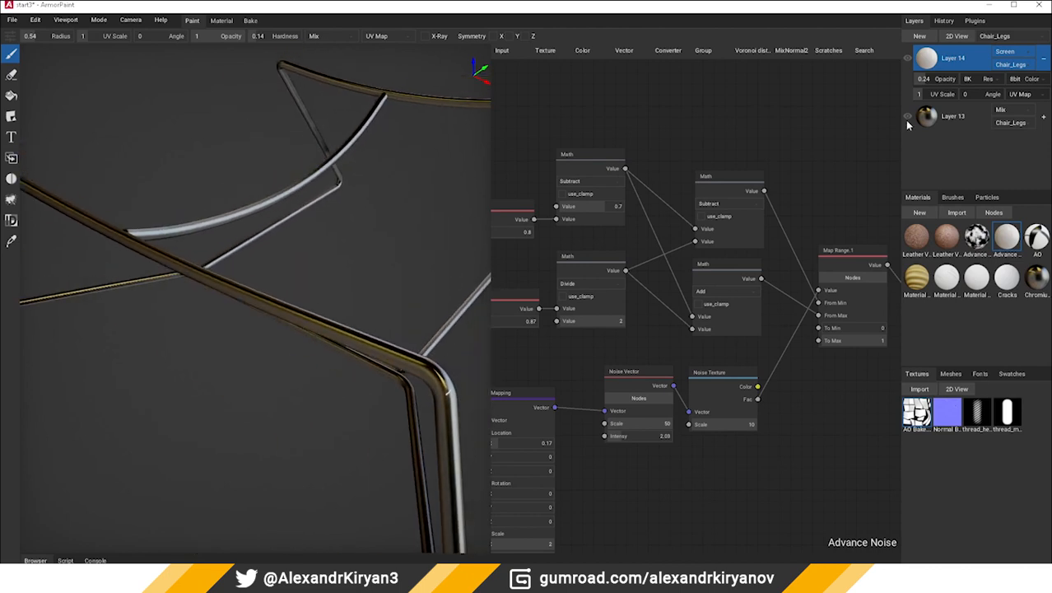
drag(929, 96, 970, 80)
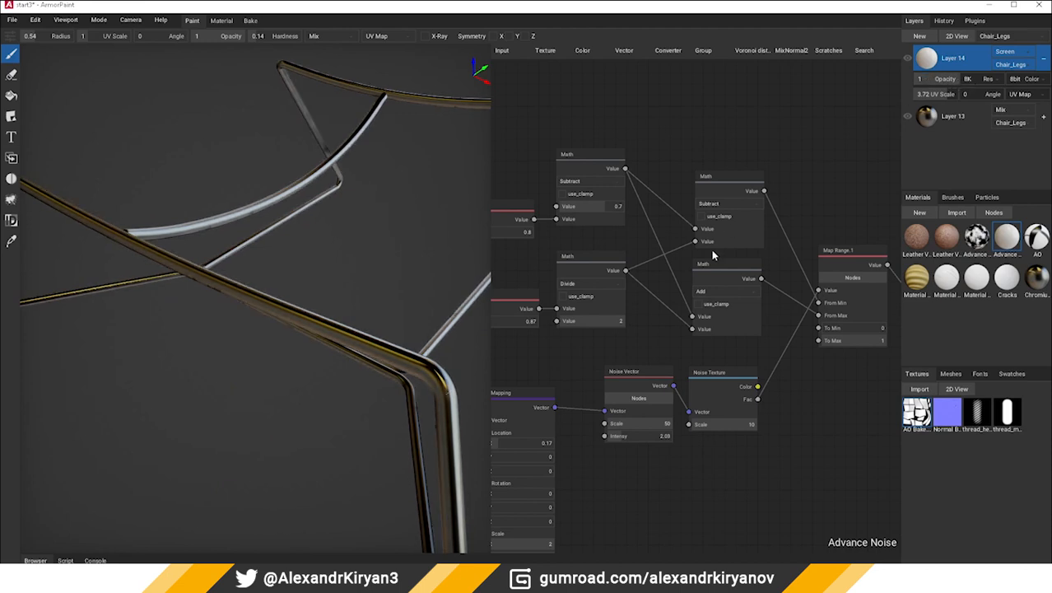
Set the Value node feeding Subtract to 1.88 and the one feeding Divide to 2.38
middle_drag(713, 256, 650, 329)
scroll(649, 330, up, 1)
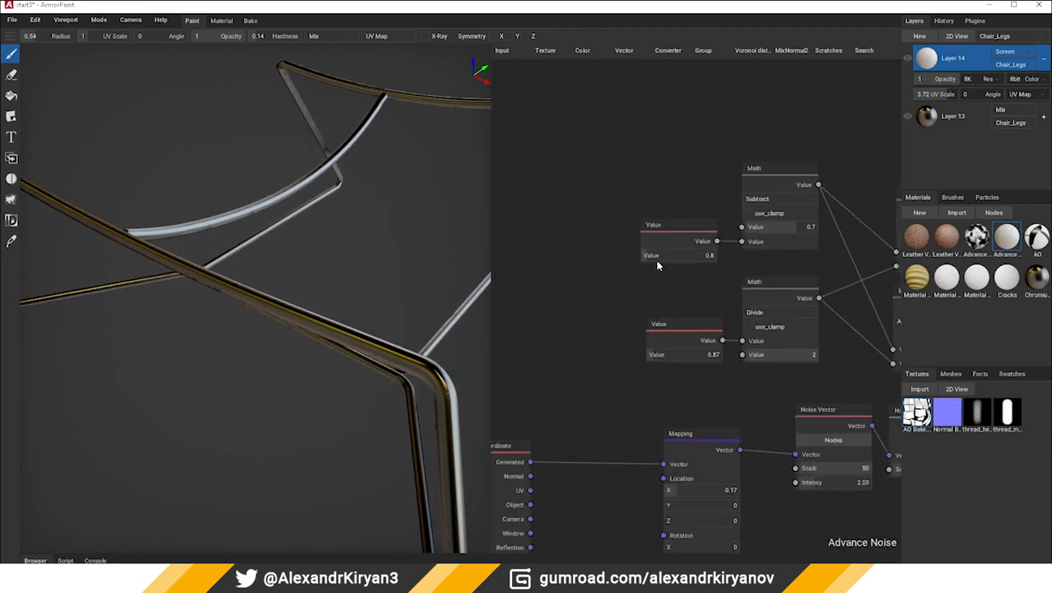
drag(657, 262, 648, 258)
drag(661, 356, 663, 350)
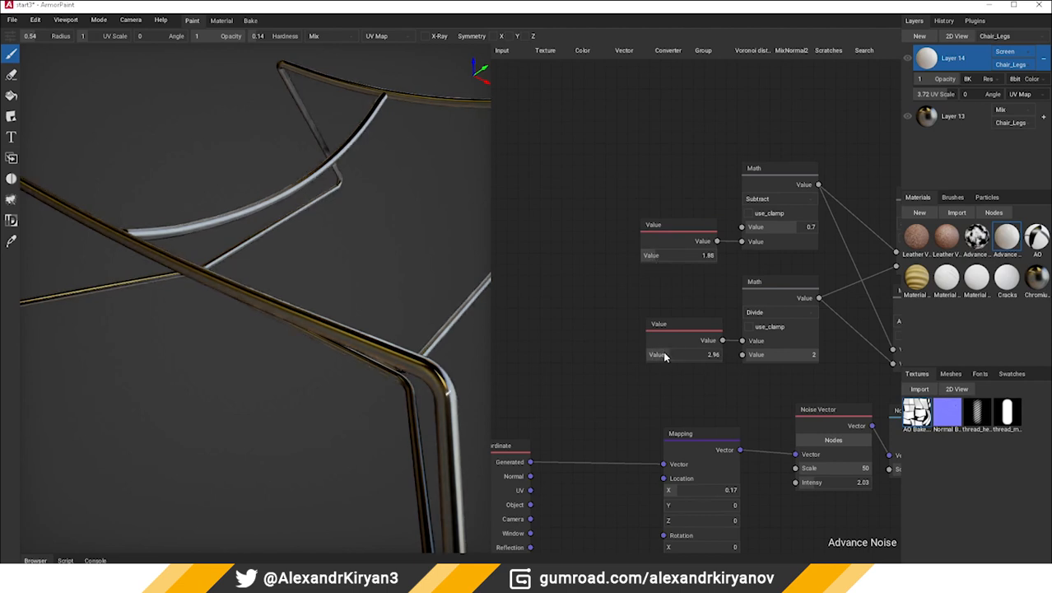
Switch the viewport to the Roughness display mode and view the whole leg frame
click(99, 20)
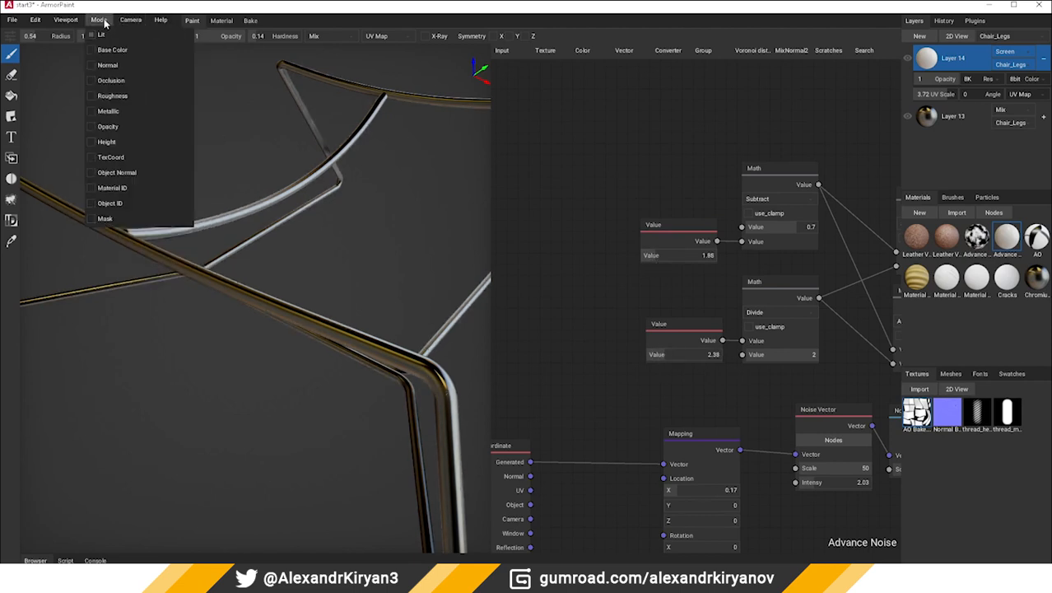
click(89, 96)
scroll(253, 178, down, 5)
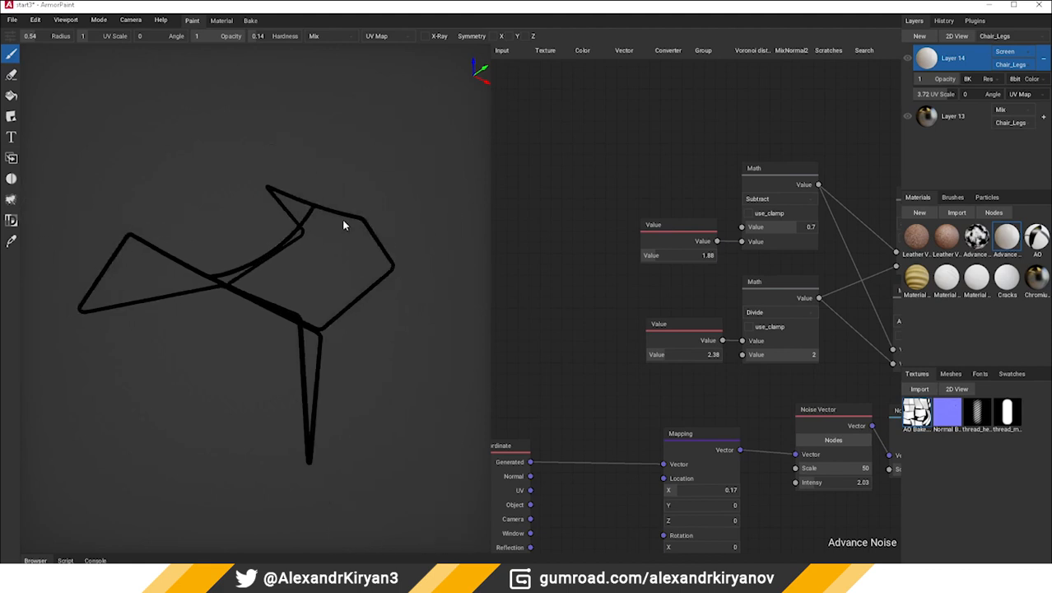
Tune the roughness noise by setting the Subtract Value node to 1.08 and the Divide one to 1.66
middle_drag(620, 253, 577, 260)
drag(569, 252, 575, 255)
drag(589, 353, 583, 357)
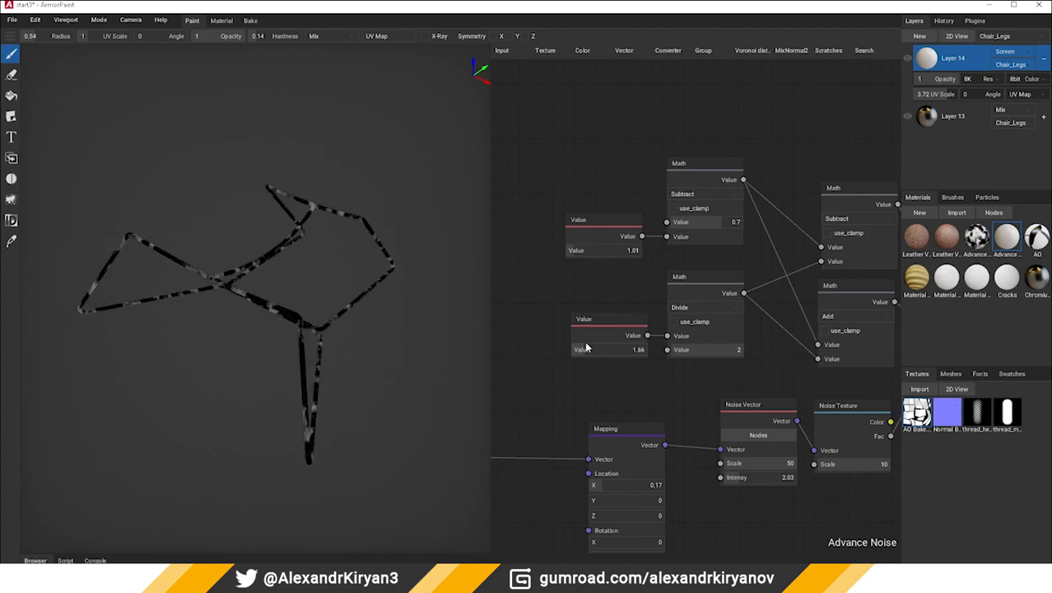
drag(579, 249, 575, 259)
Raise Layer 14's UV scale to 5 and set the Value node feeding Divide to 1.8
drag(951, 96, 957, 96)
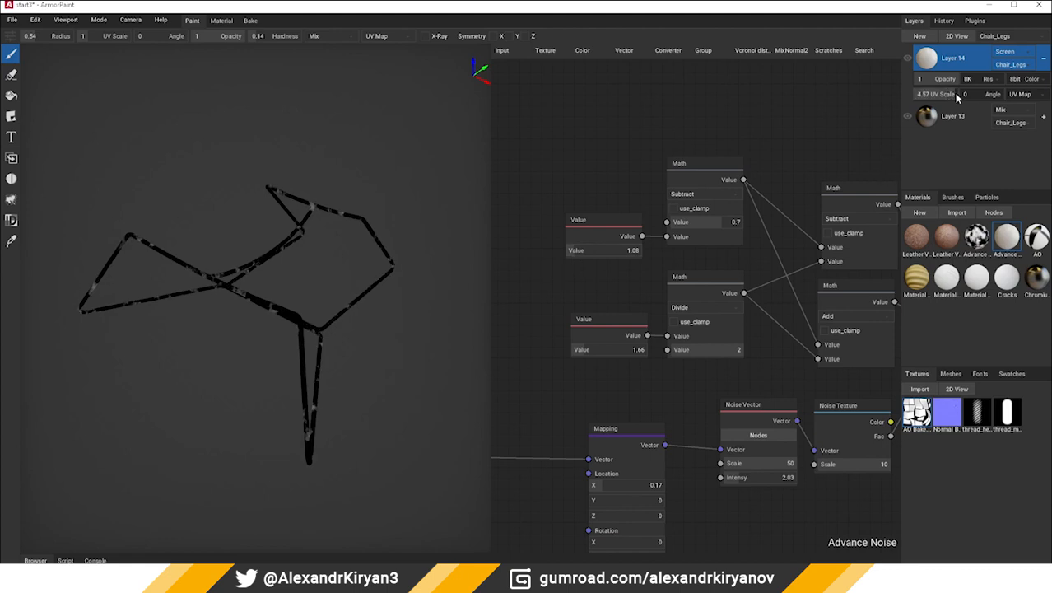
scroll(211, 282, up, 5)
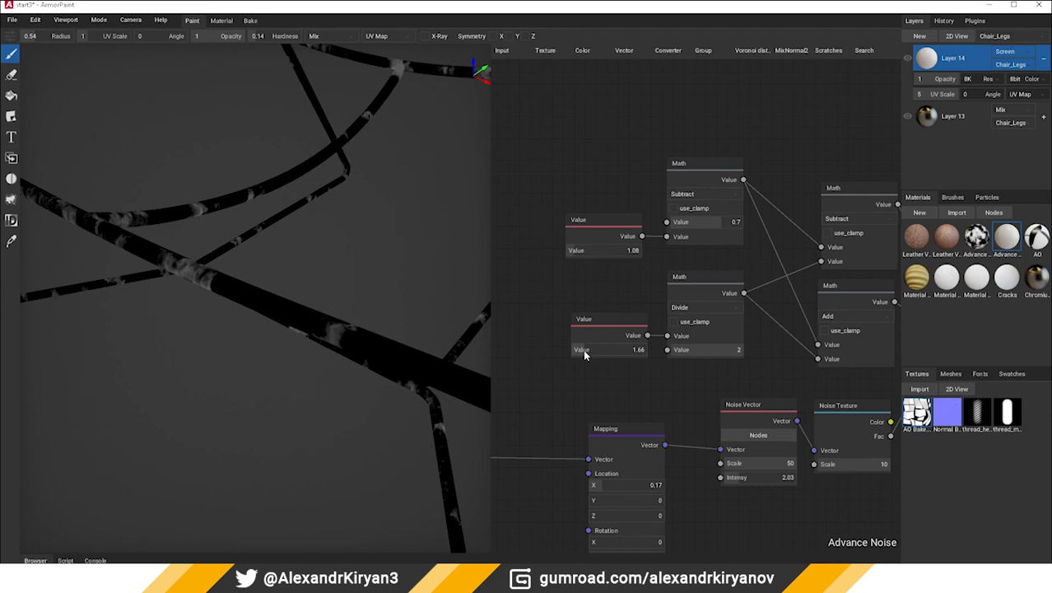
drag(584, 354, 581, 349)
scroll(225, 347, down, 5)
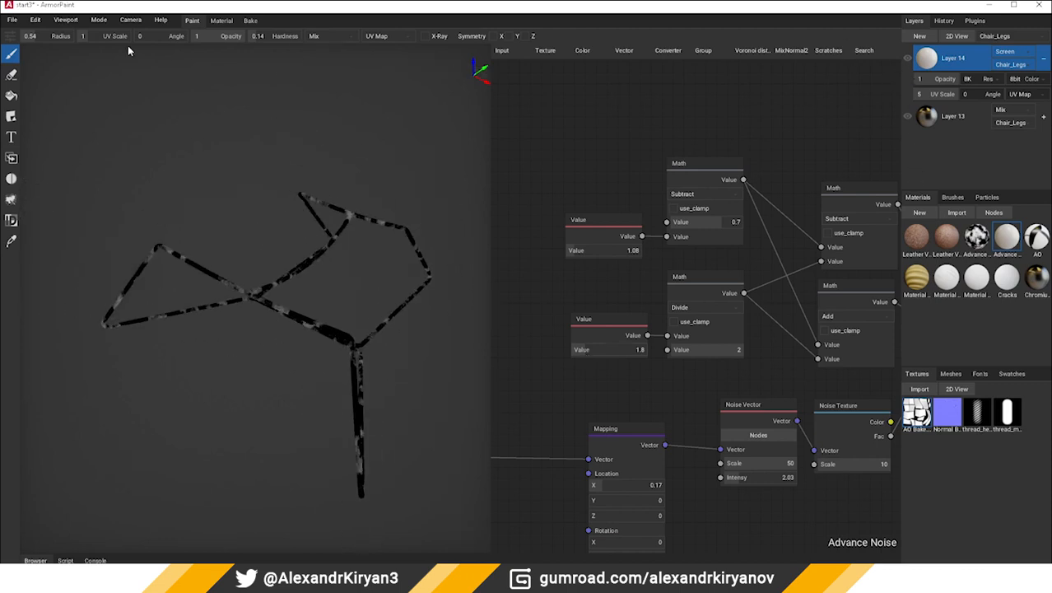
Return the viewport to Lit mode and set the Subtract Value node to 0.86 and the Divide one to 1.66
click(81, 22)
click(94, 35)
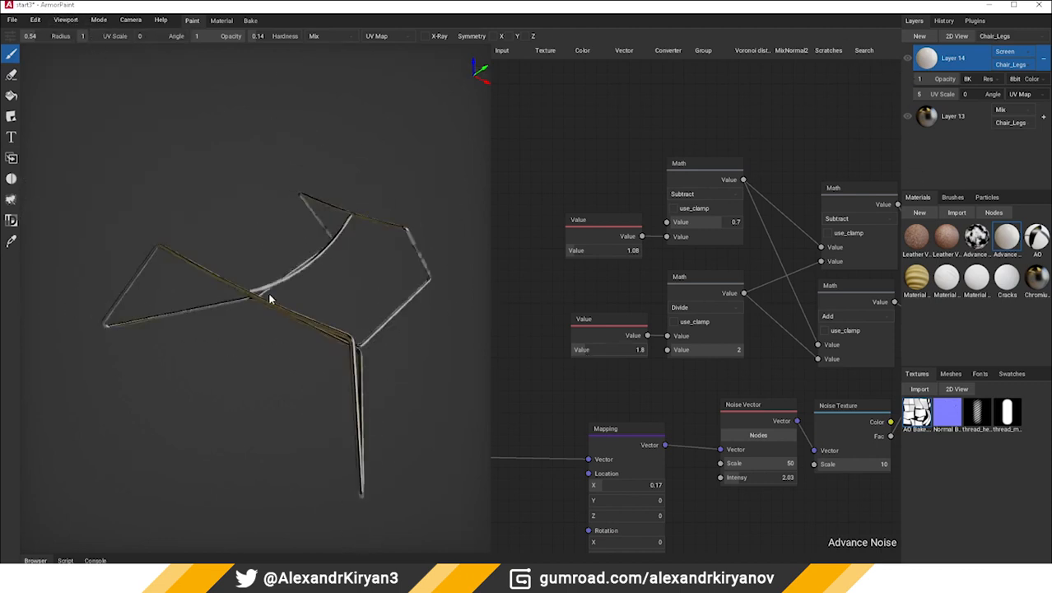
scroll(268, 294, up, 5)
right_drag(384, 280, 404, 266)
right_drag(294, 296, 280, 405)
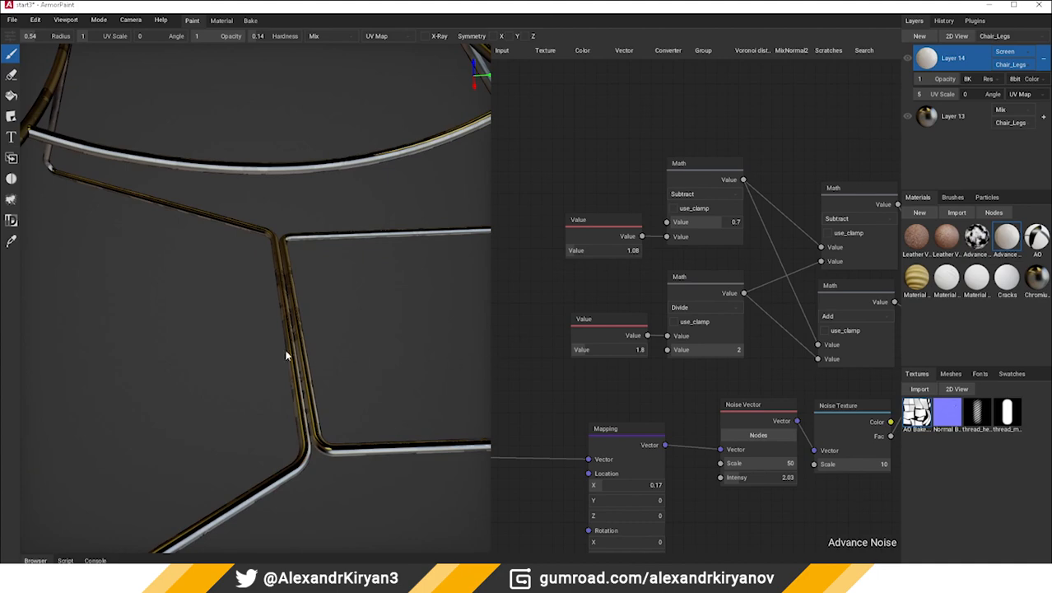
ctrl+middle_drag(340, 351, 352, 327)
scroll(362, 339, down, 4)
right_drag(368, 348, 304, 368)
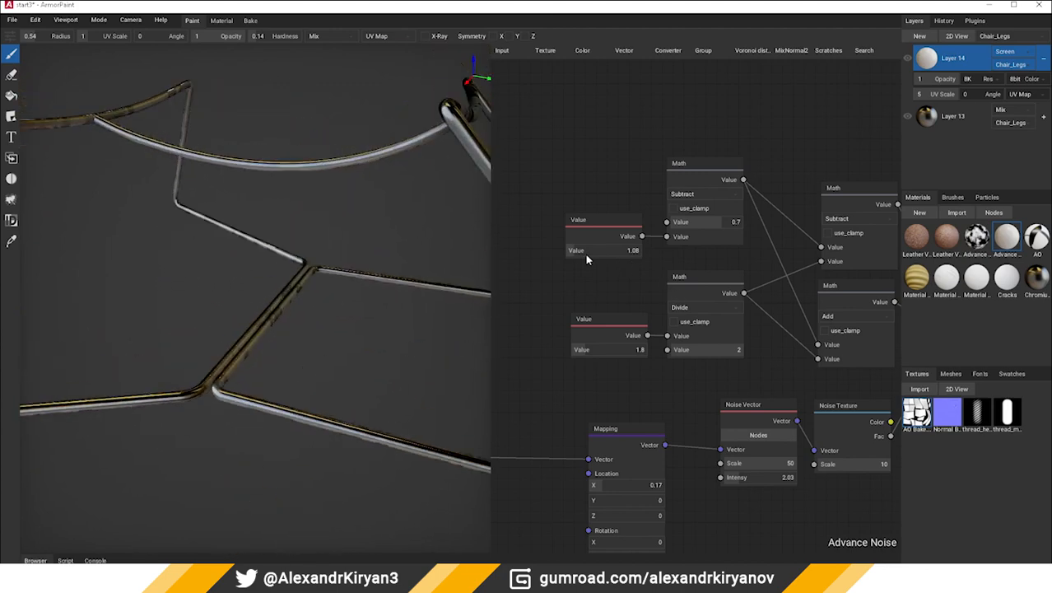
mouse_move(575, 255)
mouse_down()
mouse_move(585, 249)
mouse_move(572, 254)
mouse_up()
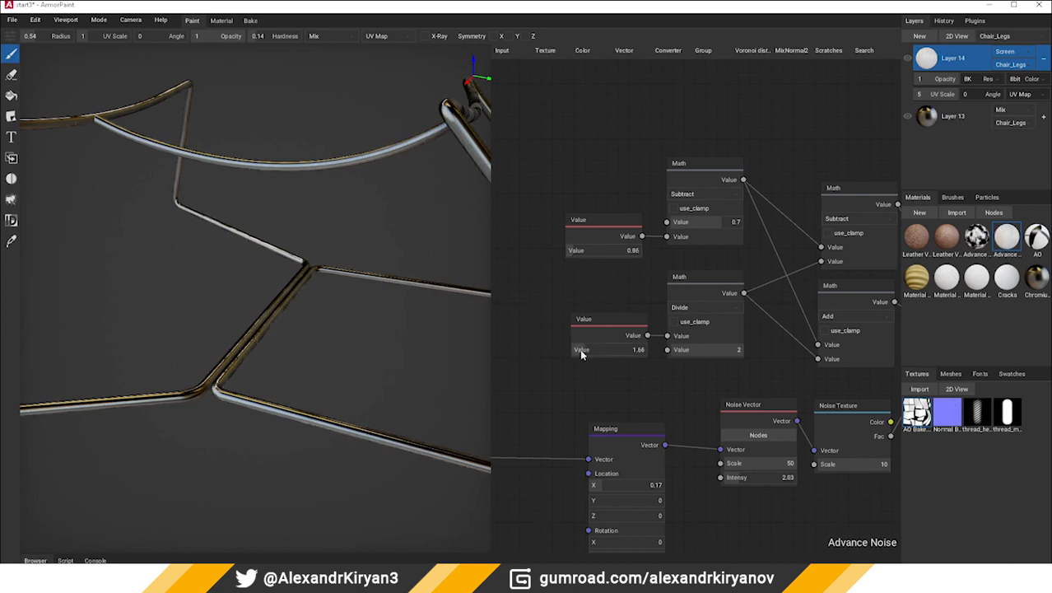
Set the Value node feeding the Divide Math node to 1.59 and check the chair legs from several angles
mouse_move(580, 351)
mouse_down()
mouse_move(592, 350)
mouse_move(583, 355)
mouse_up()
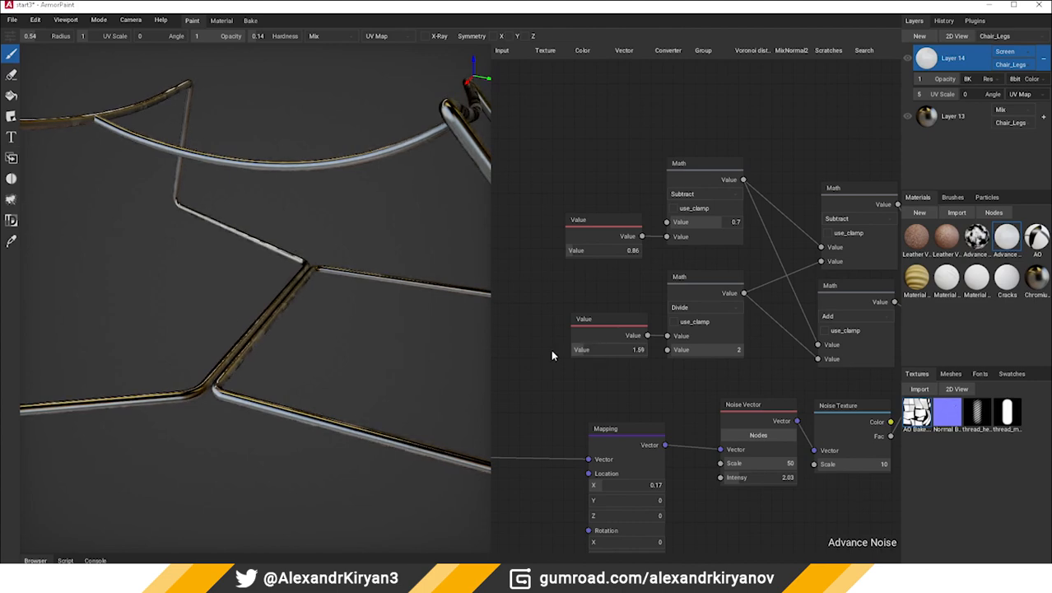
scroll(231, 320, down, 5)
right_drag(231, 319, 276, 307)
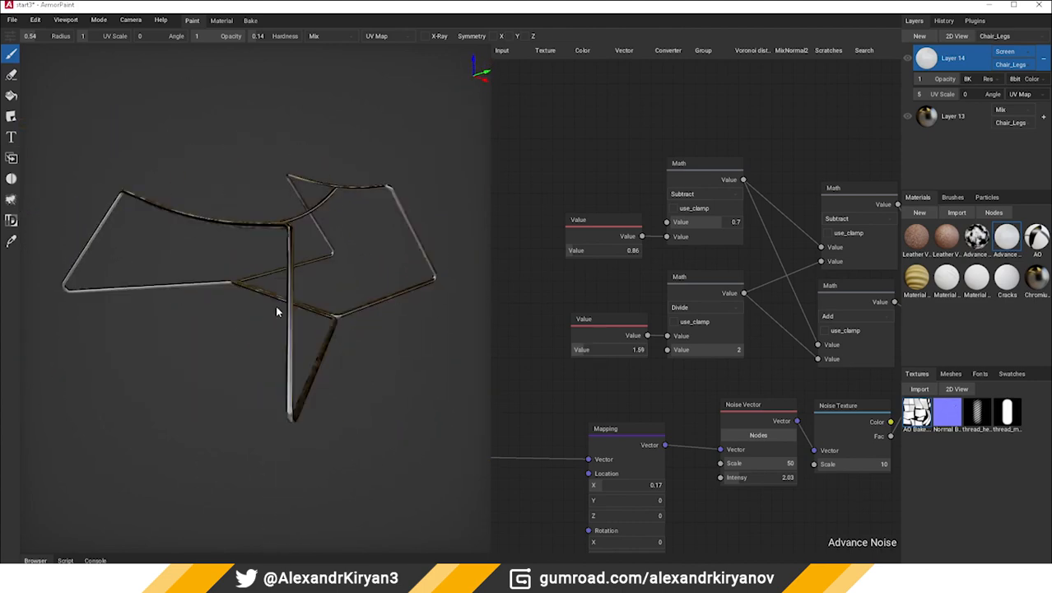
scroll(279, 309, up, 5)
scroll(289, 316, down, 2)
middle_drag(492, 299, 504, 296)
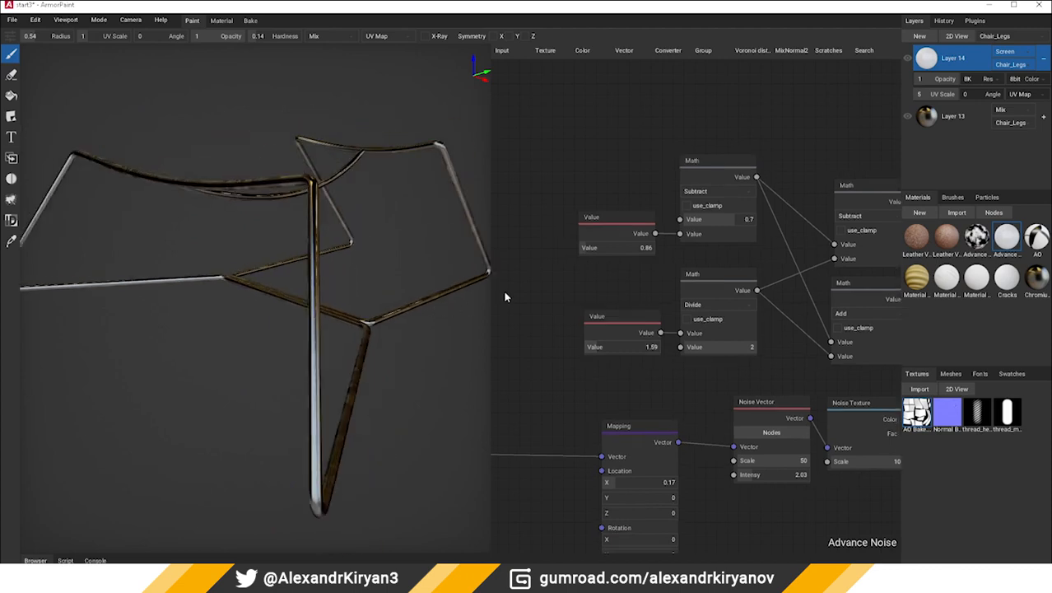
scroll(305, 335, up, 2)
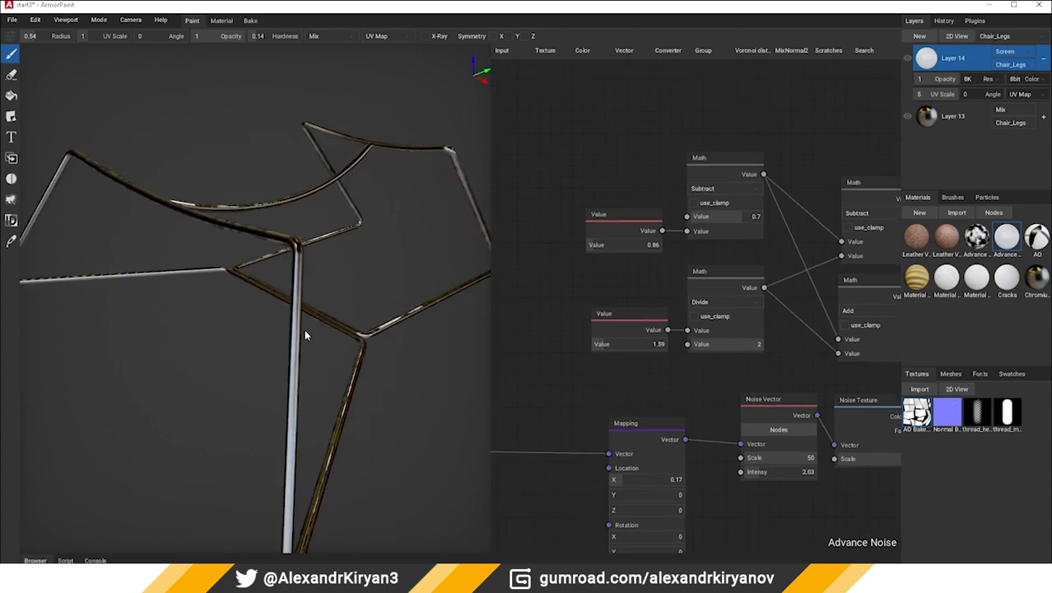
mouse_move(304, 335)
right_down()
mouse_move(425, 327)
mouse_move(288, 327)
mouse_move(314, 341)
mouse_move(315, 364)
mouse_move(248, 328)
mouse_move(318, 323)
mouse_move(286, 333)
right_up()
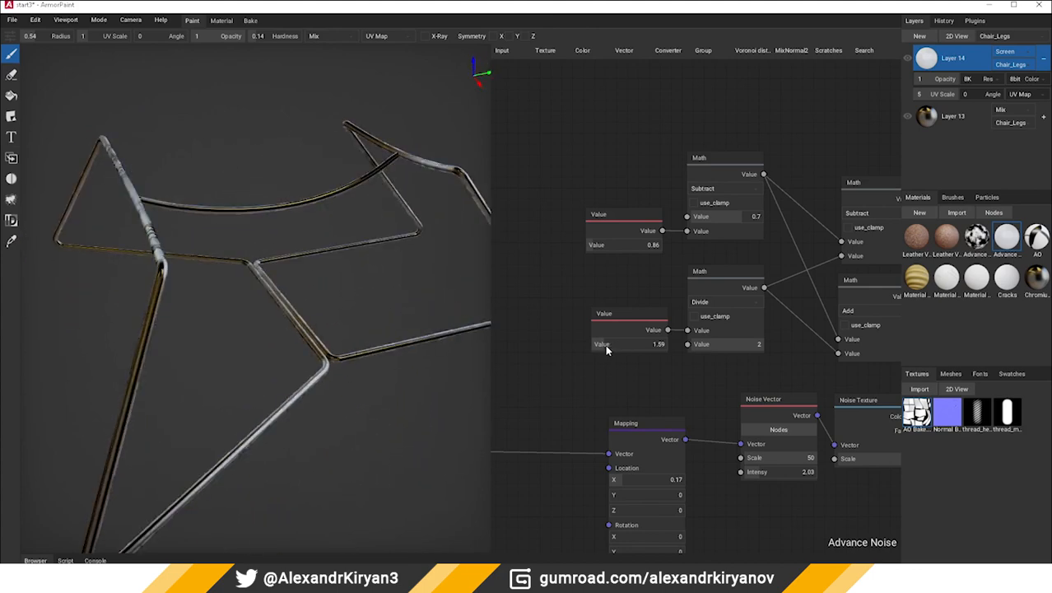
Set the Value node feeding the Divide Math node to 2.09 and inspect the chrome finish around the leg frame
drag(606, 346, 608, 347)
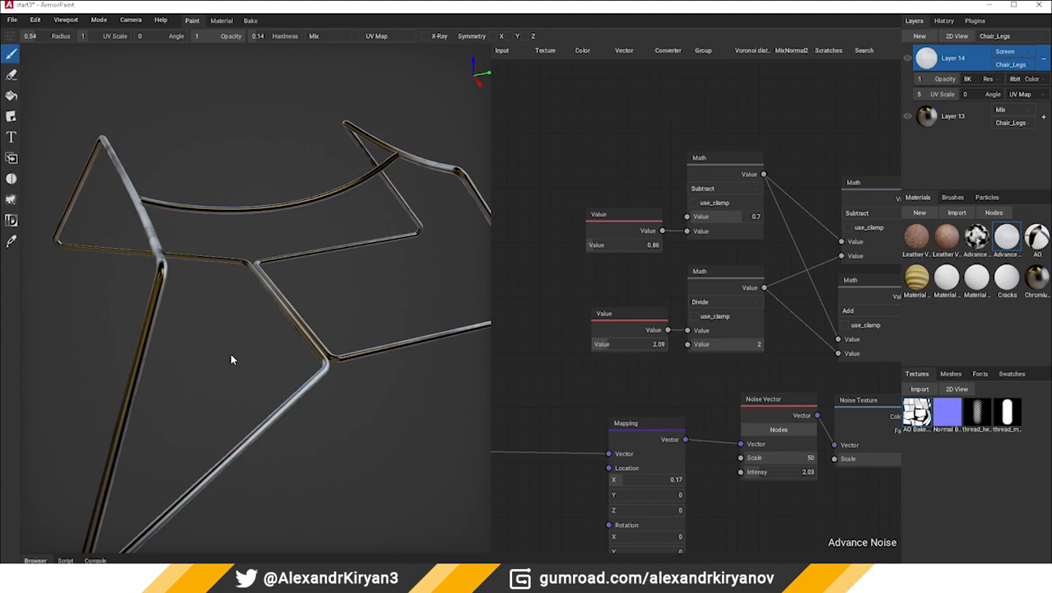
right_drag(231, 359, 271, 330)
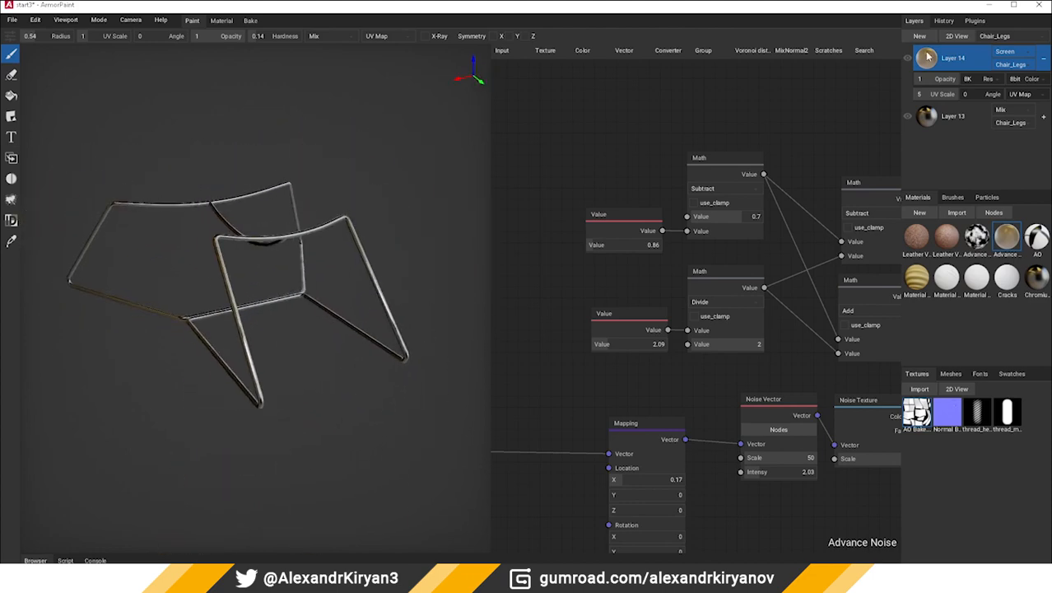
right_drag(222, 276, 255, 278)
scroll(215, 275, up, 6)
scroll(277, 271, down, 5)
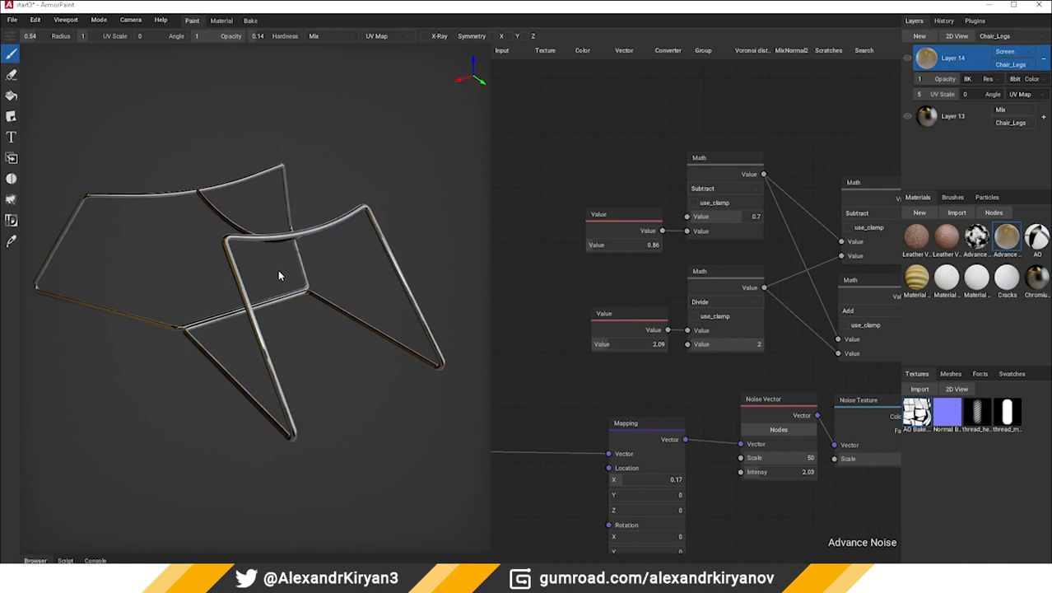
scroll(302, 268, up, 1)
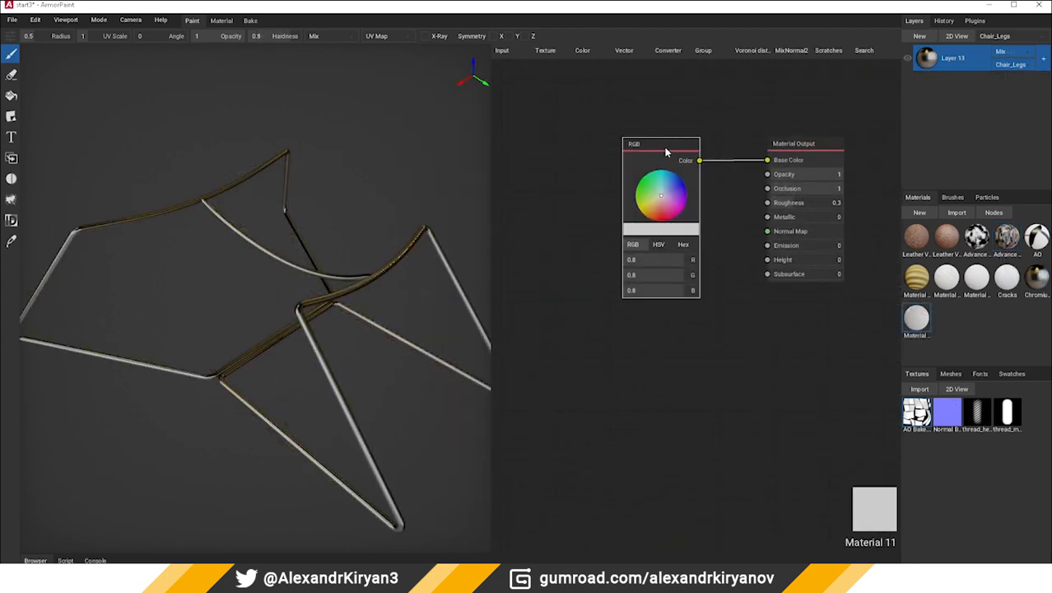
Delete the RGB node from Material 11 and add a Geometry node well before the Material Output
key(Delete)
click(504, 51)
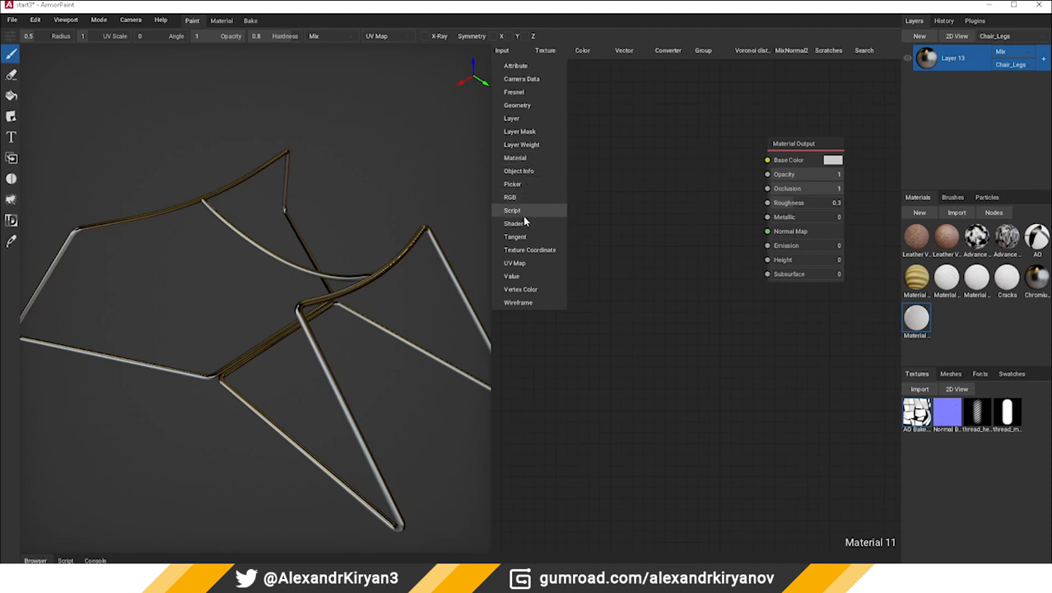
click(526, 105)
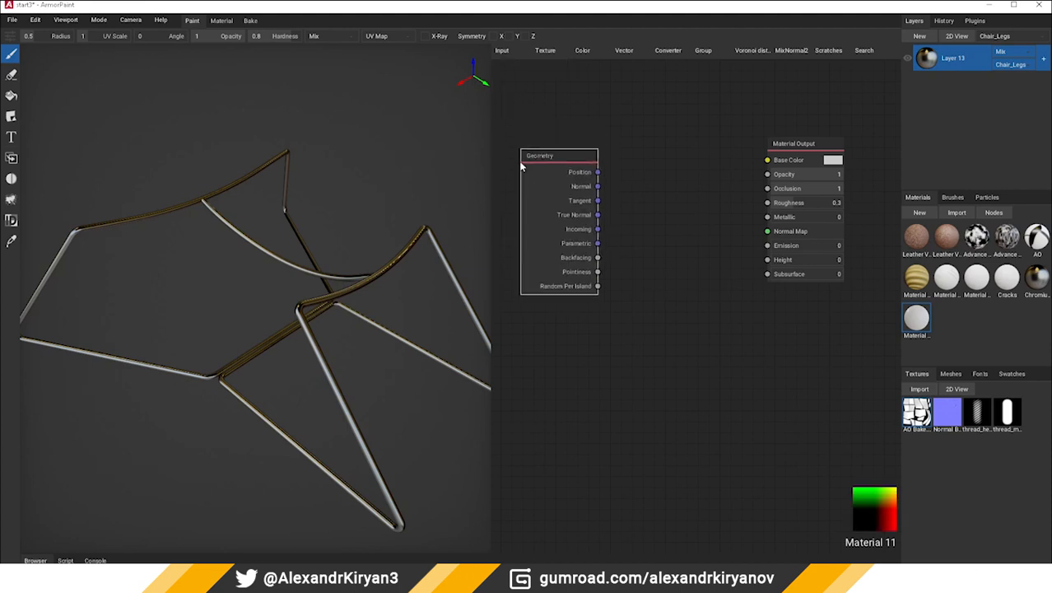
click(519, 177)
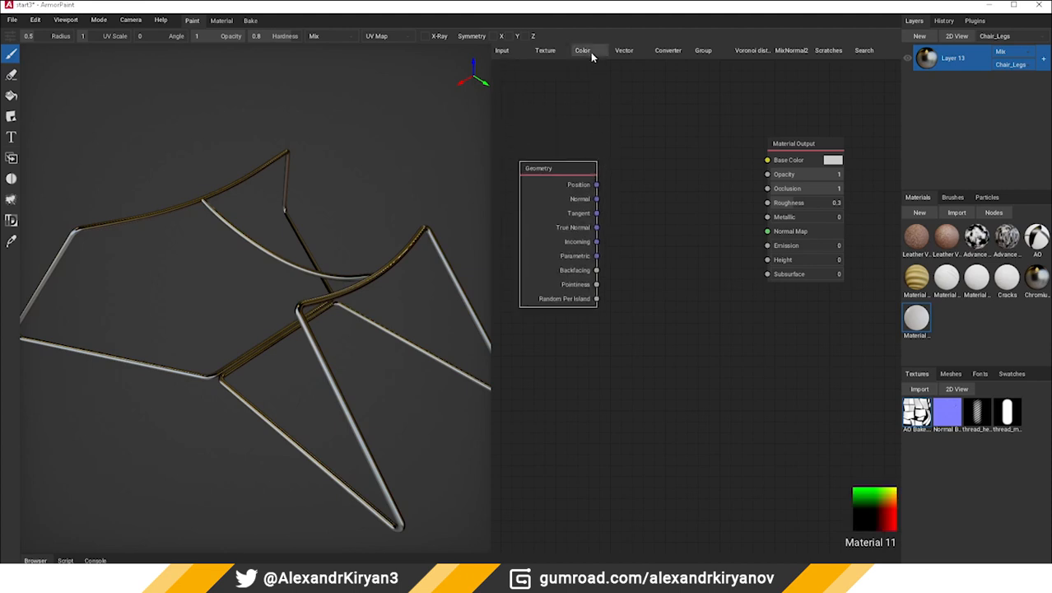
Add a Normal node, feed it the Geometry node's Normal output, and connect its Dot output to Base Color
click(619, 51)
click(629, 94)
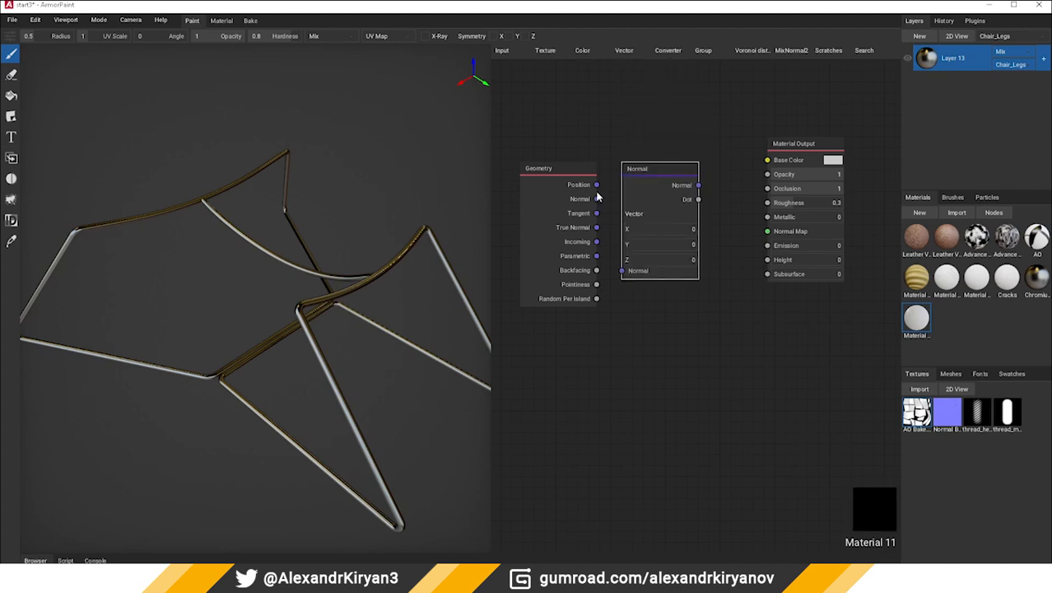
drag(596, 200, 622, 270)
drag(697, 200, 769, 162)
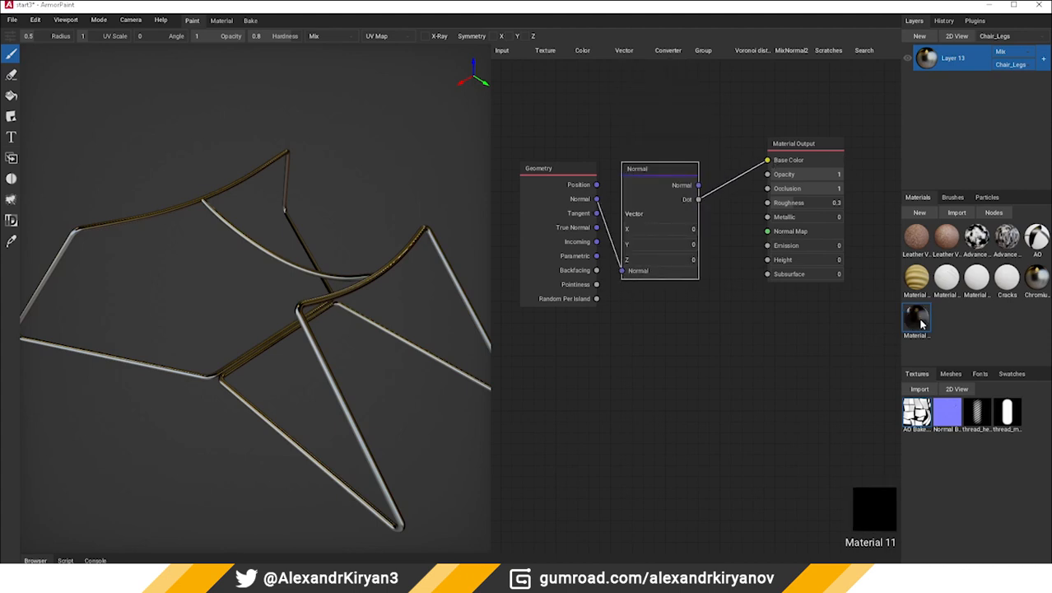
Apply Material 11 to the chair legs as a new layer and set the Normal node's Z to 1
drag(921, 323, 316, 351)
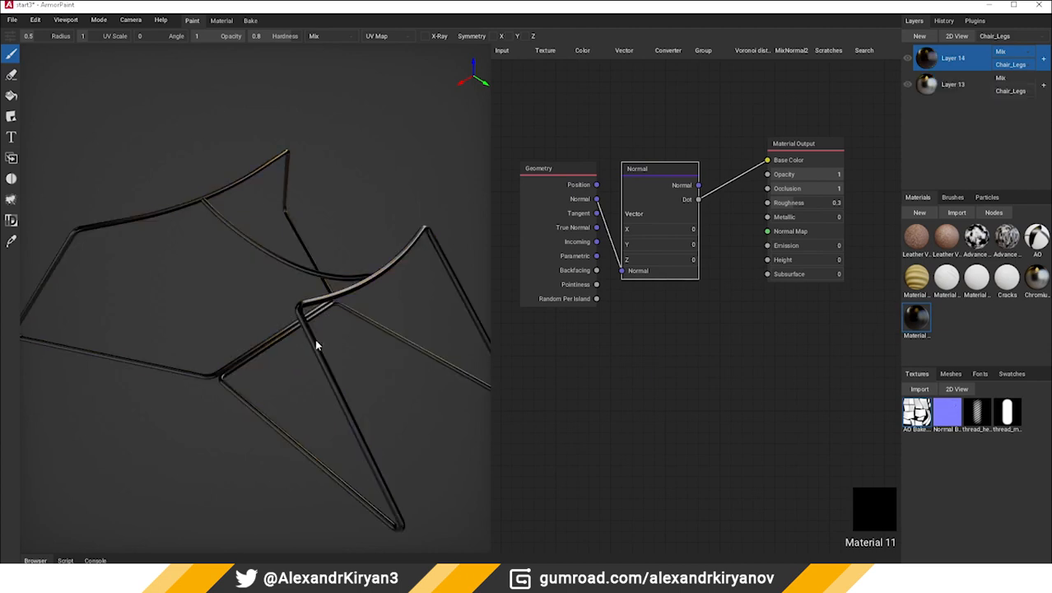
drag(639, 265, 701, 260)
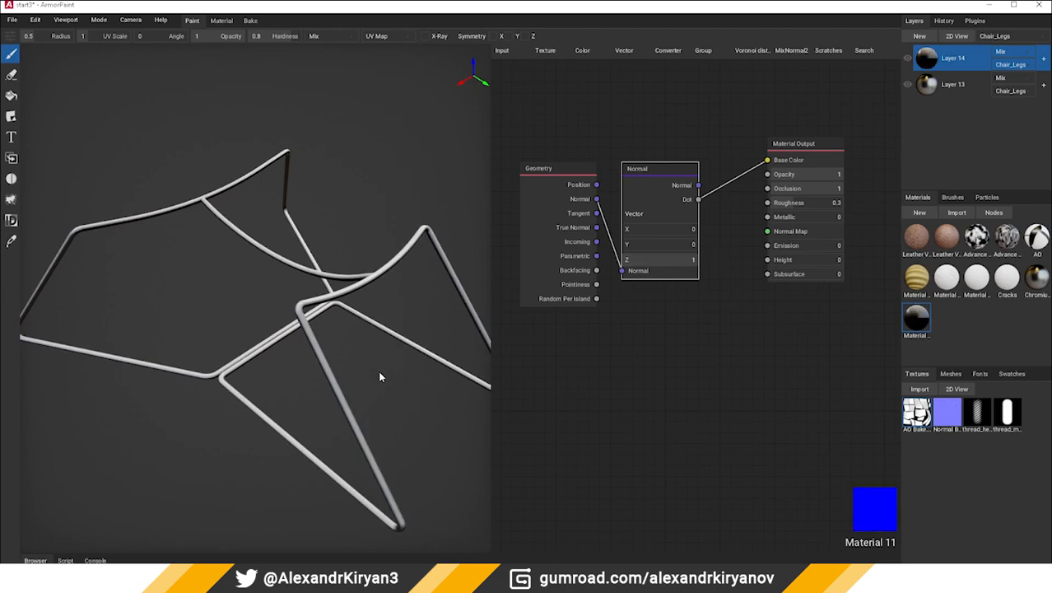
mouse_move(380, 376)
right_down()
mouse_move(301, 359)
mouse_move(357, 301)
mouse_move(394, 332)
mouse_move(350, 349)
mouse_move(394, 319)
right_up()
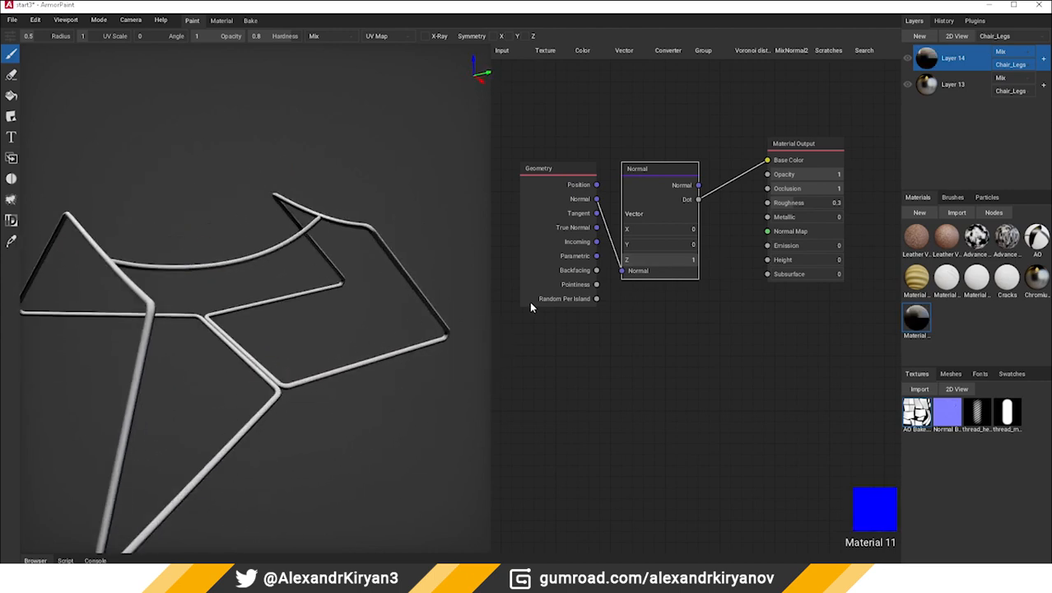
Move the Material Output node farther from the Normal node and set the Normal node's Z to 0.78
middle_drag(748, 178, 698, 205)
drag(740, 175, 811, 217)
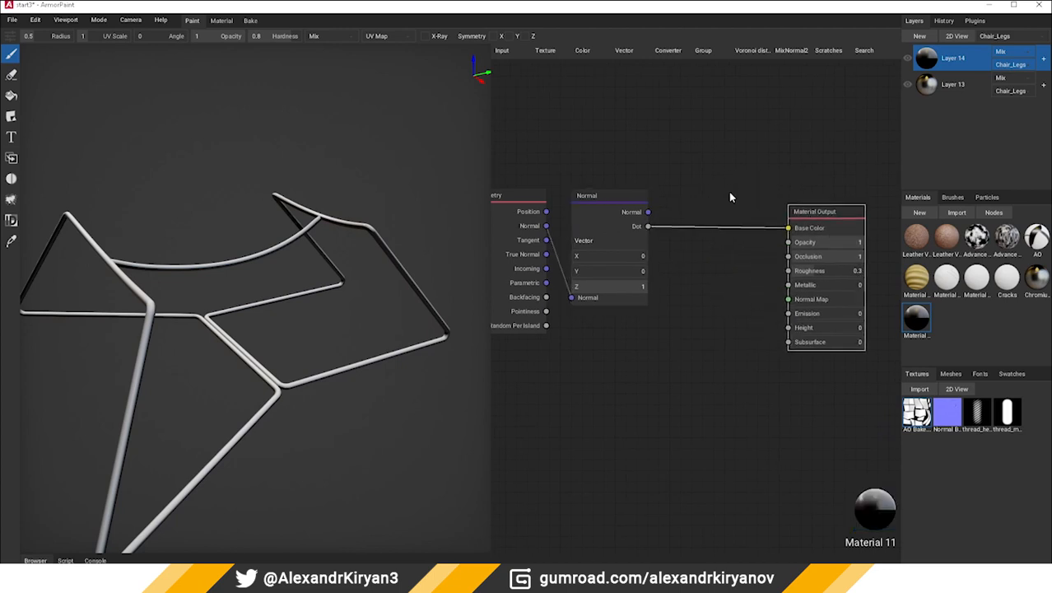
middle_drag(707, 186, 725, 183)
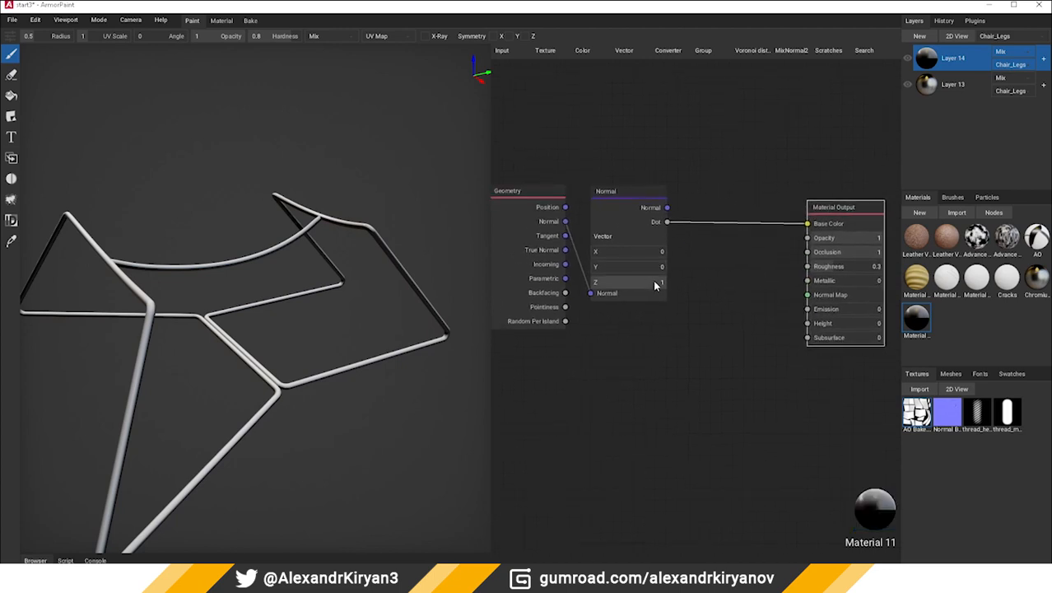
mouse_move(660, 283)
mouse_down()
mouse_move(699, 275)
mouse_move(648, 282)
mouse_up()
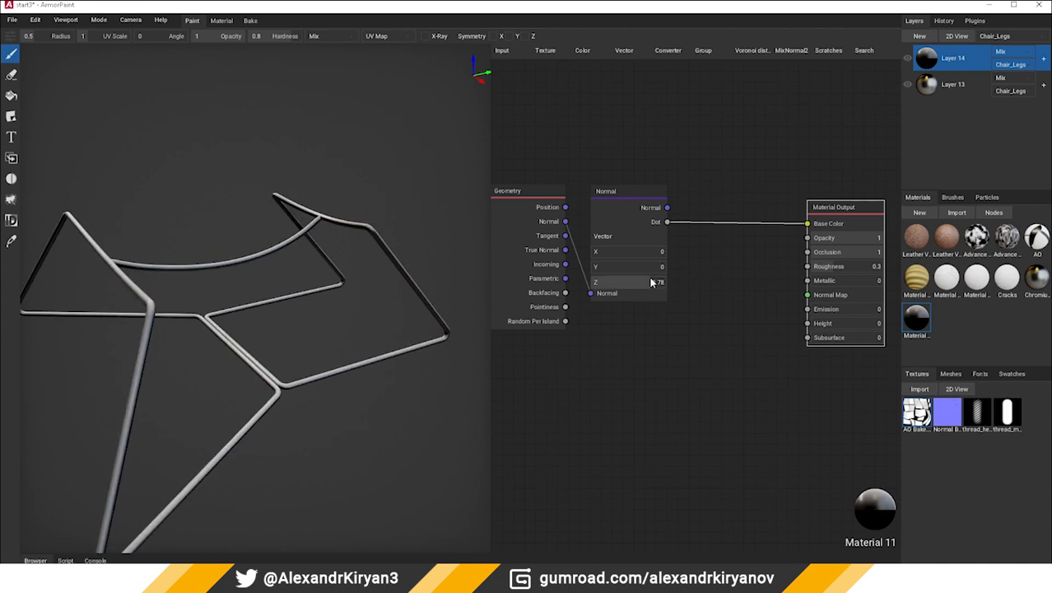
Add a MixRGB node and place it between the Normal and Material Output nodes
click(585, 50)
click(605, 146)
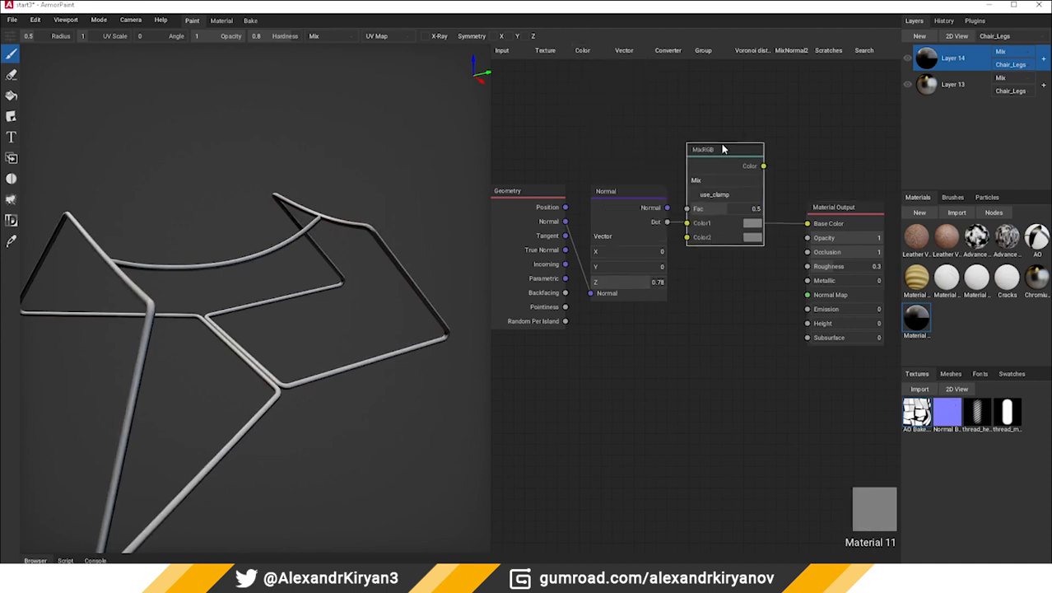
drag(722, 149, 709, 149)
Add a Noise Texture node above the Normal node and set its Scale to 100
click(616, 55)
mouse_move(596, 54)
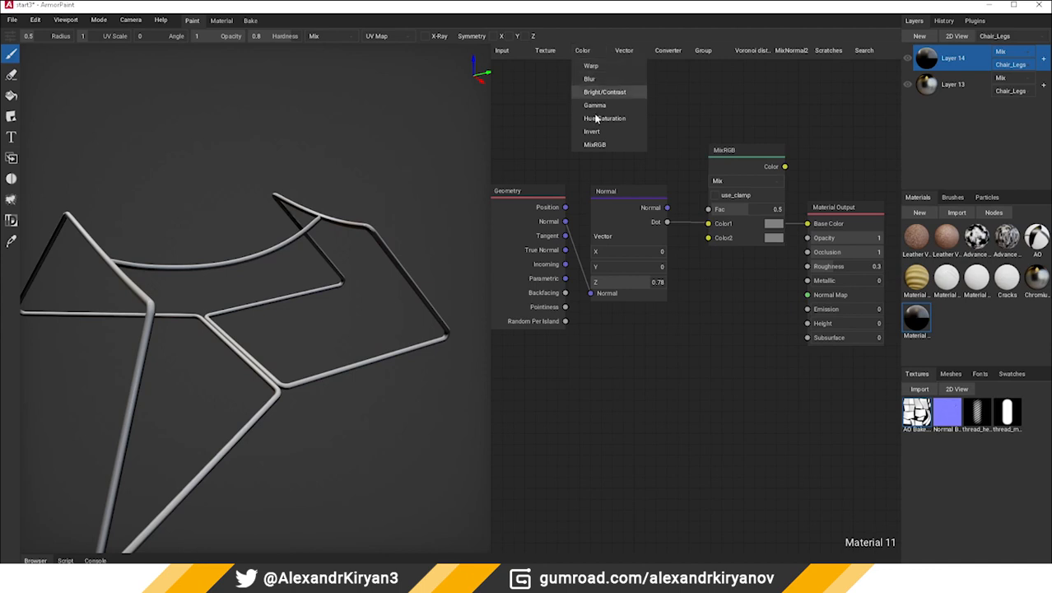
mouse_move(547, 53)
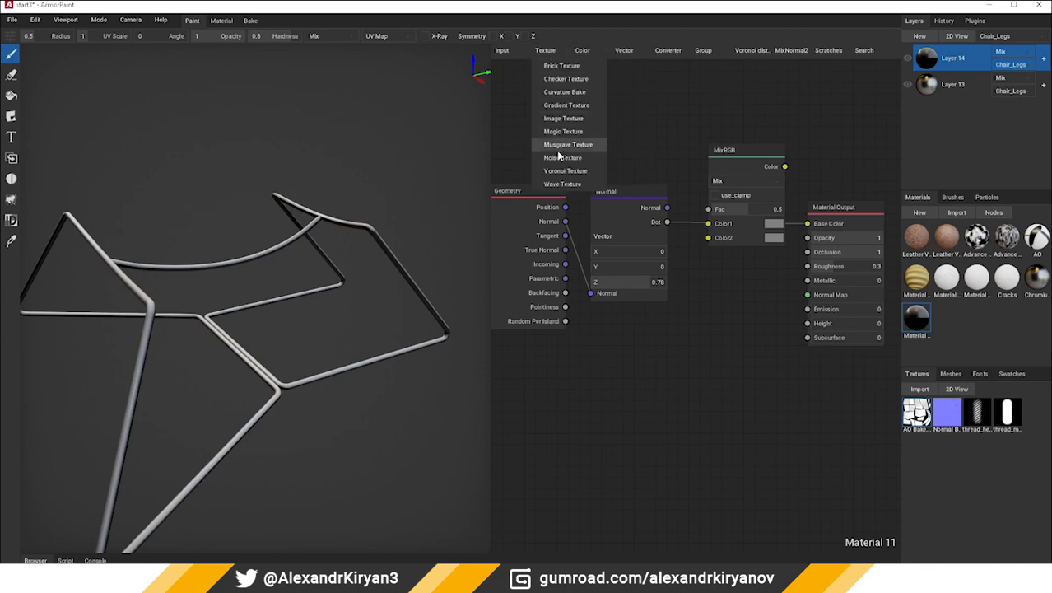
click(560, 146)
drag(570, 97, 571, 86)
click(639, 158)
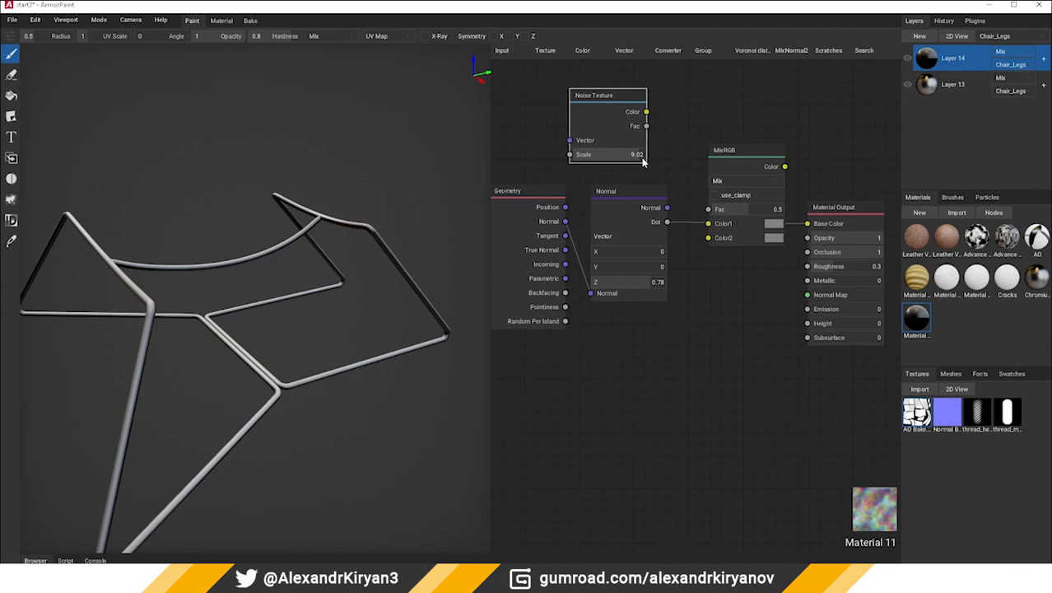
click(643, 158)
text(100)
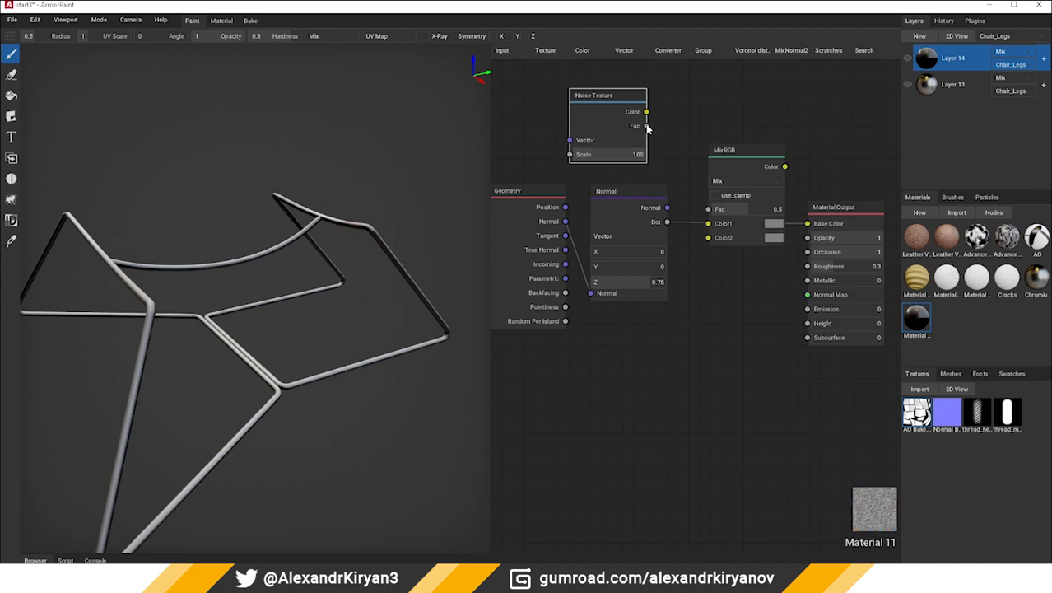
Route the noise Fac through MixRGB's Color2 input into Base Color and set the MixRGB blend type to Subtract
drag(646, 126, 708, 237)
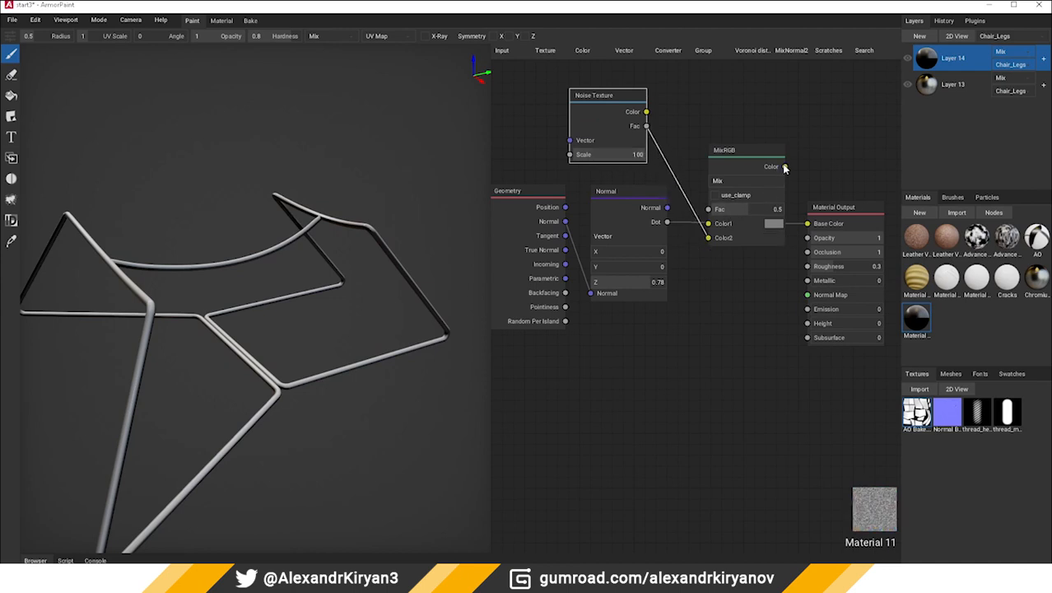
drag(785, 167, 801, 216)
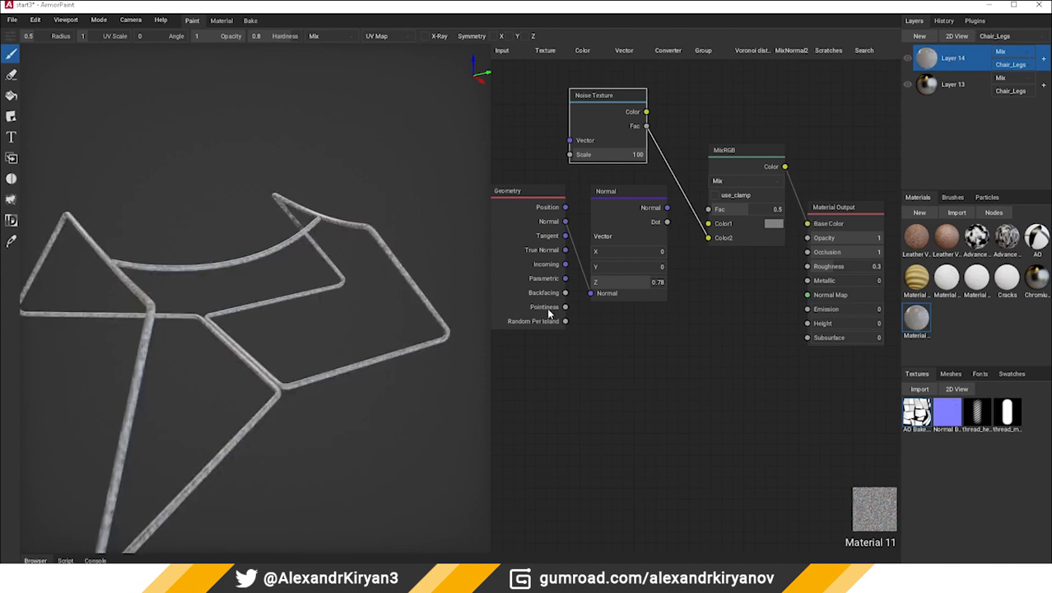
click(743, 180)
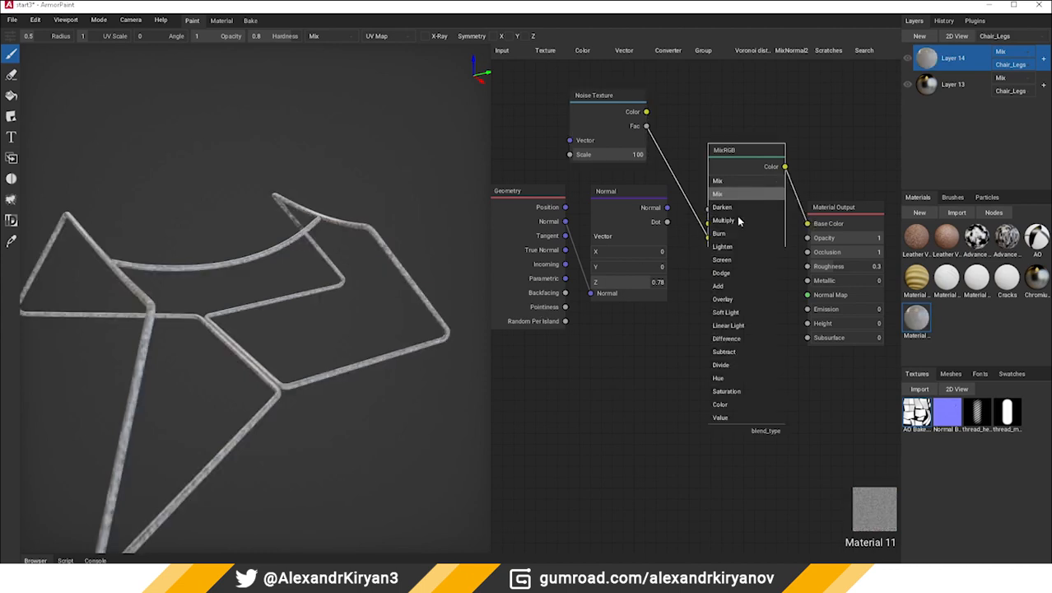
click(731, 287)
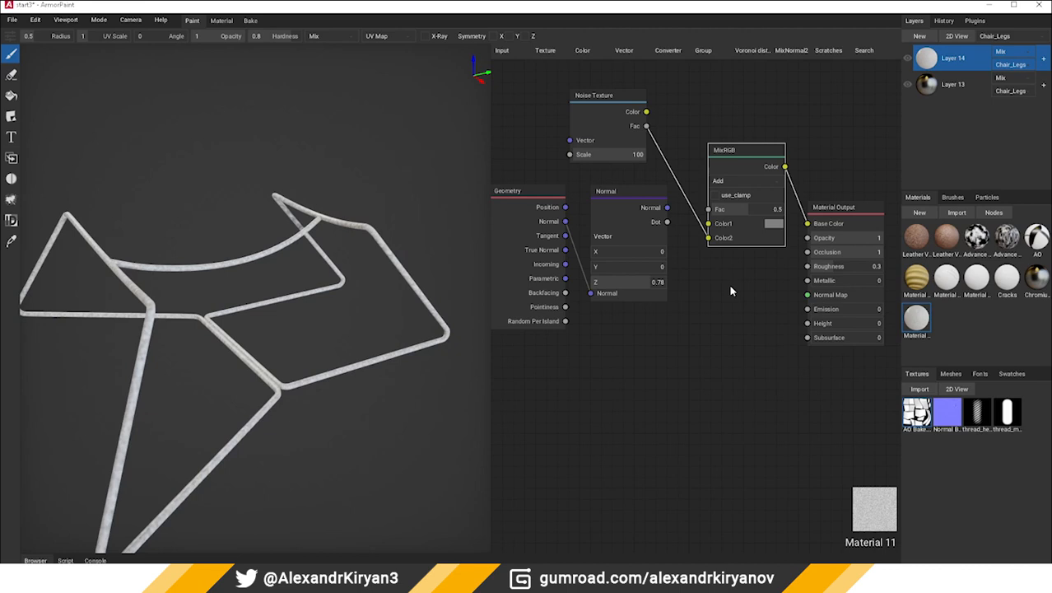
click(739, 182)
click(745, 351)
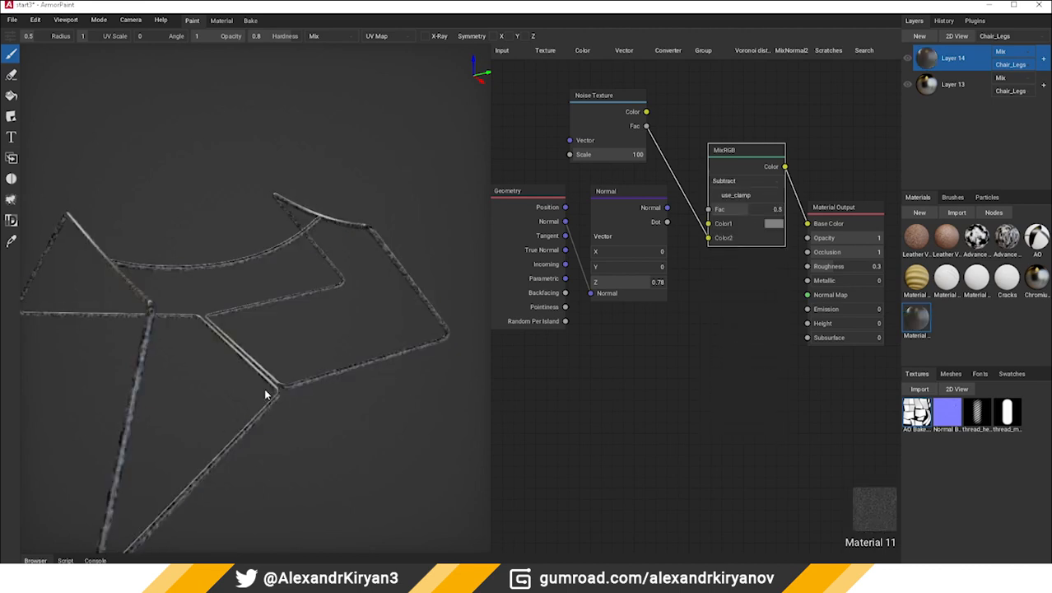
right_drag(268, 374, 335, 314)
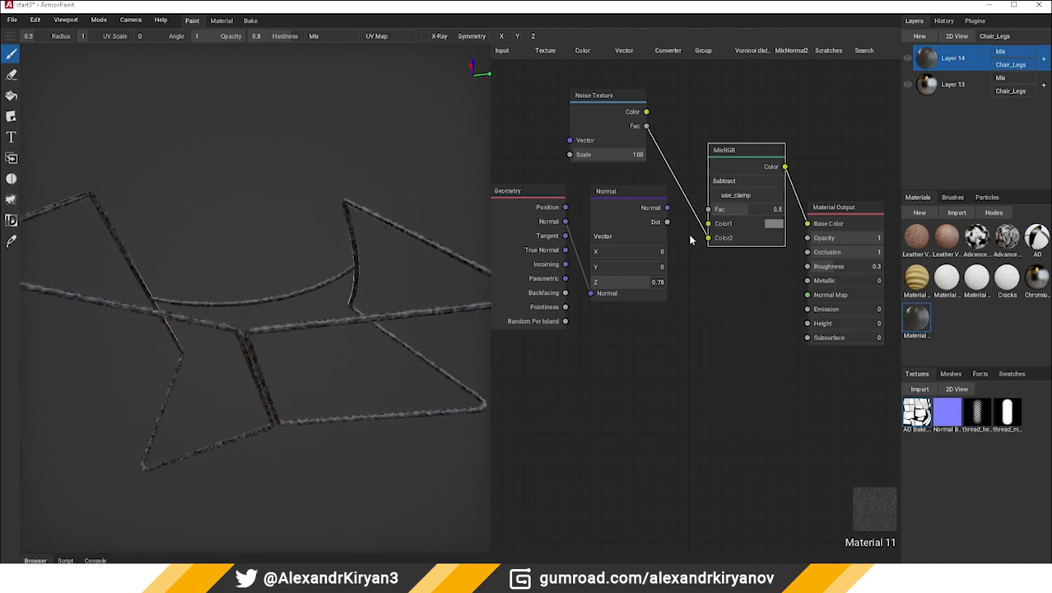
Connect the Normal node's Dot output to MixRGB's Color1 input and check the legs up close
drag(667, 222, 709, 224)
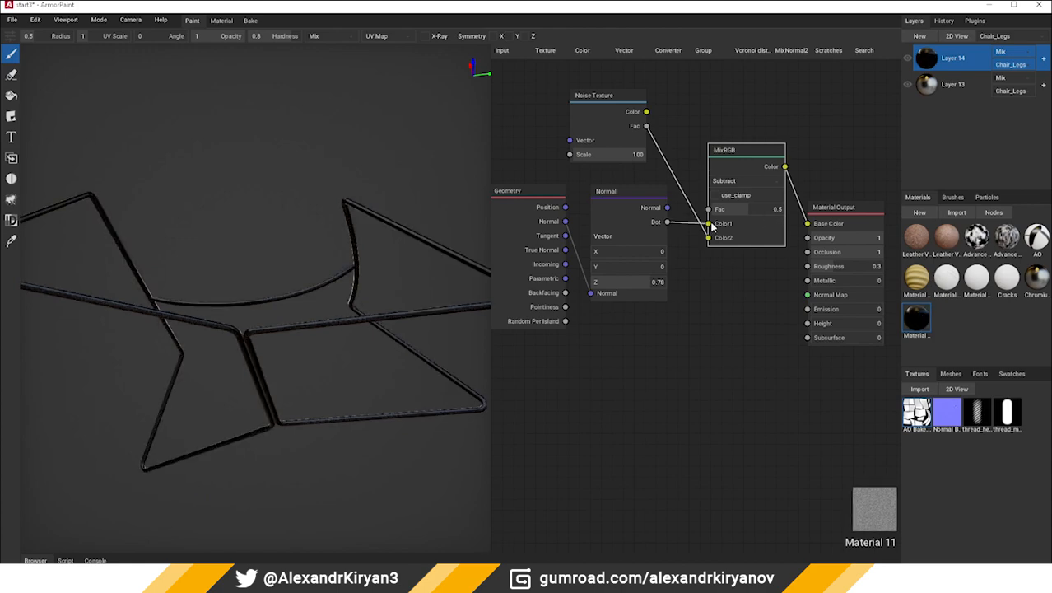
right_drag(235, 310, 300, 359)
scroll(301, 364, up, 5)
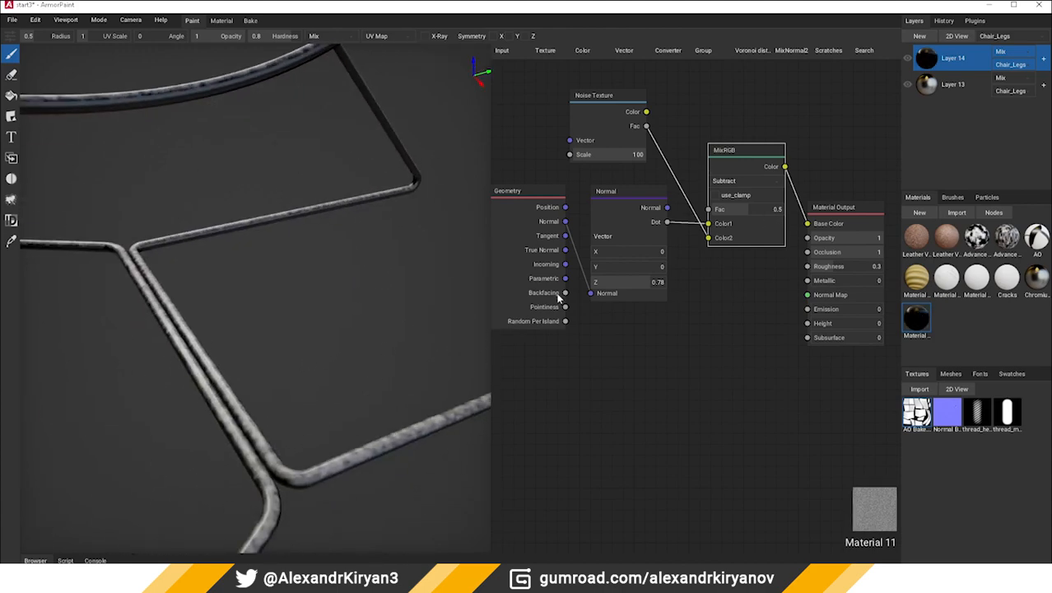
Set the Normal node's Z to 0.72 and the Noise Texture's Scale to 300
mouse_move(651, 280)
mouse_down()
mouse_move(635, 284)
mouse_move(647, 288)
mouse_up()
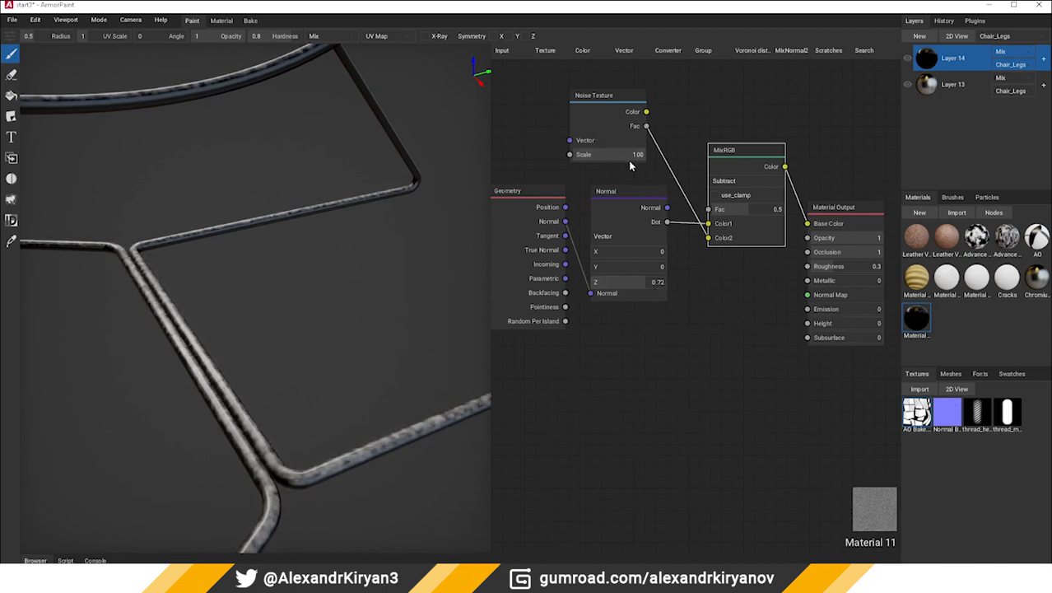
drag(630, 166, 637, 161)
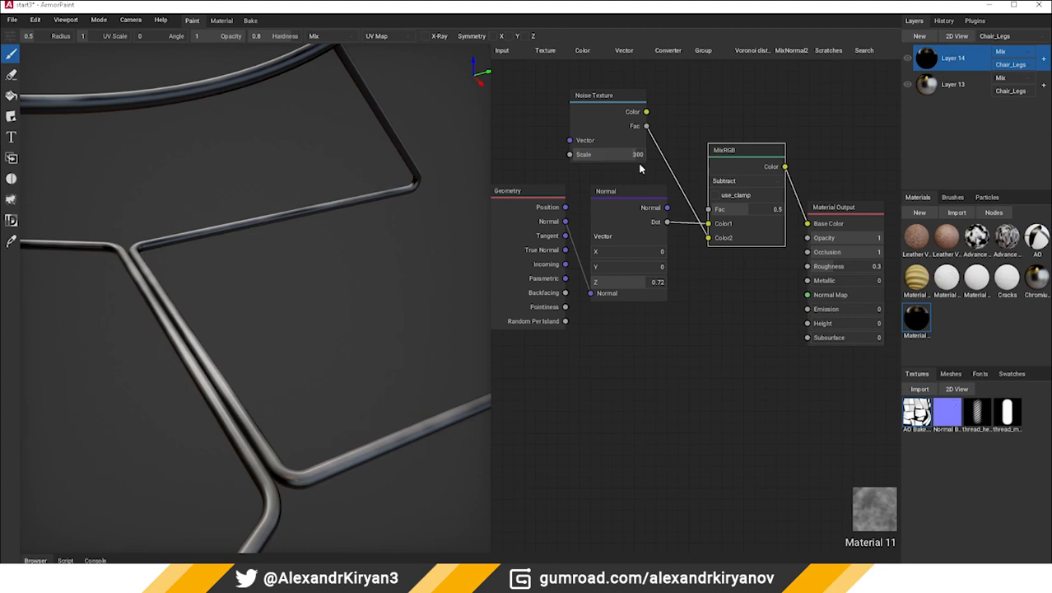
Set the MixRGB node's Fac to 0.8 and move the Material Output node away from it to free up space
key(Return)
scroll(275, 408, down, 4)
right_drag(275, 408, 274, 345)
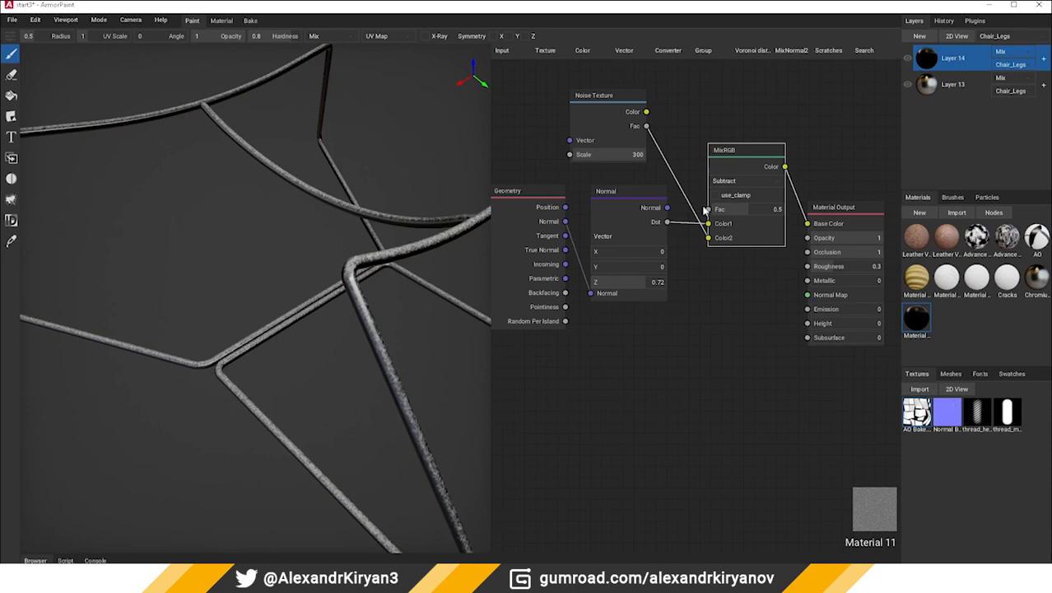
drag(746, 215, 770, 214)
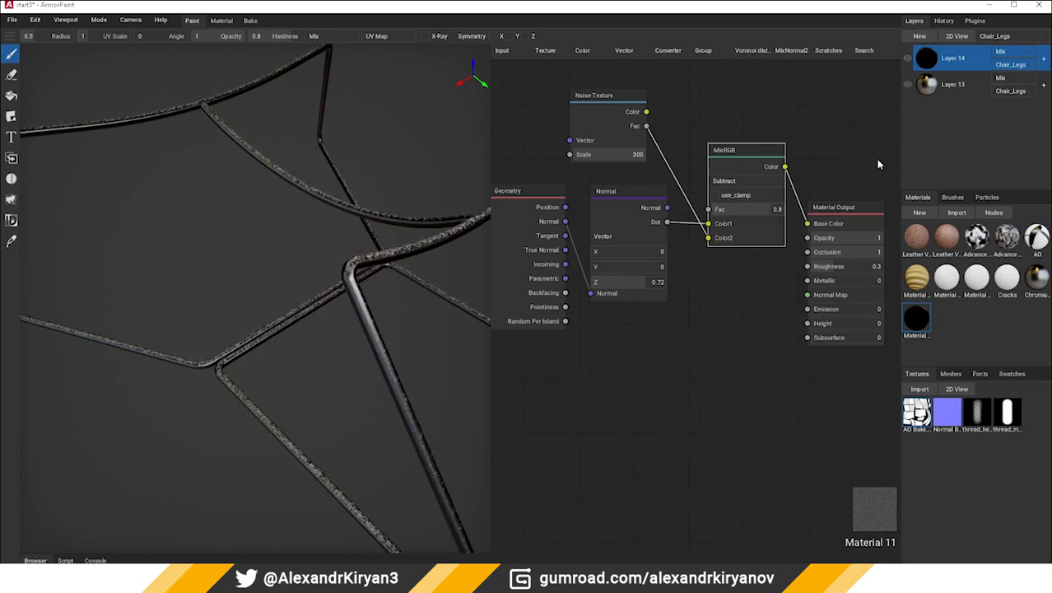
right_drag(826, 182, 727, 188)
scroll(776, 204, down, 5)
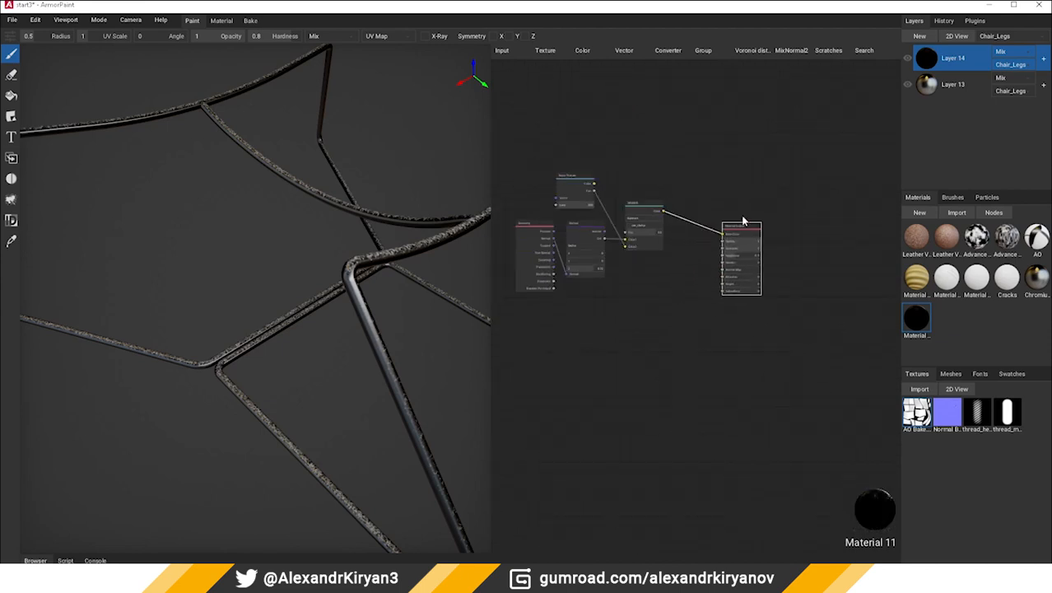
Limit Layer 14 to the Base Color, Opacity and Roughness channels by disabling its remaining channels
click(1000, 51)
click(996, 43)
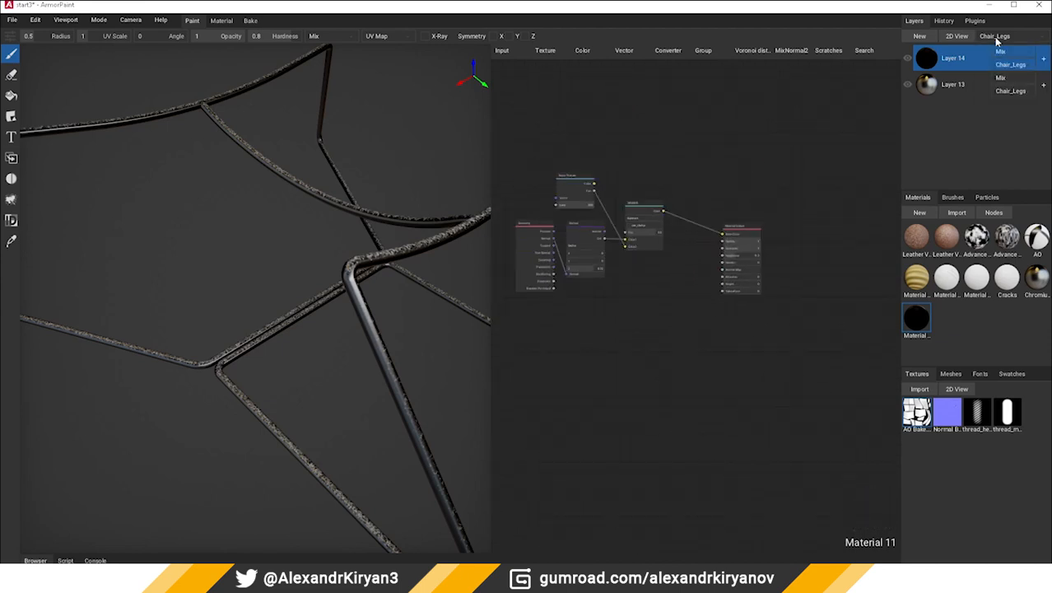
right_click(918, 59)
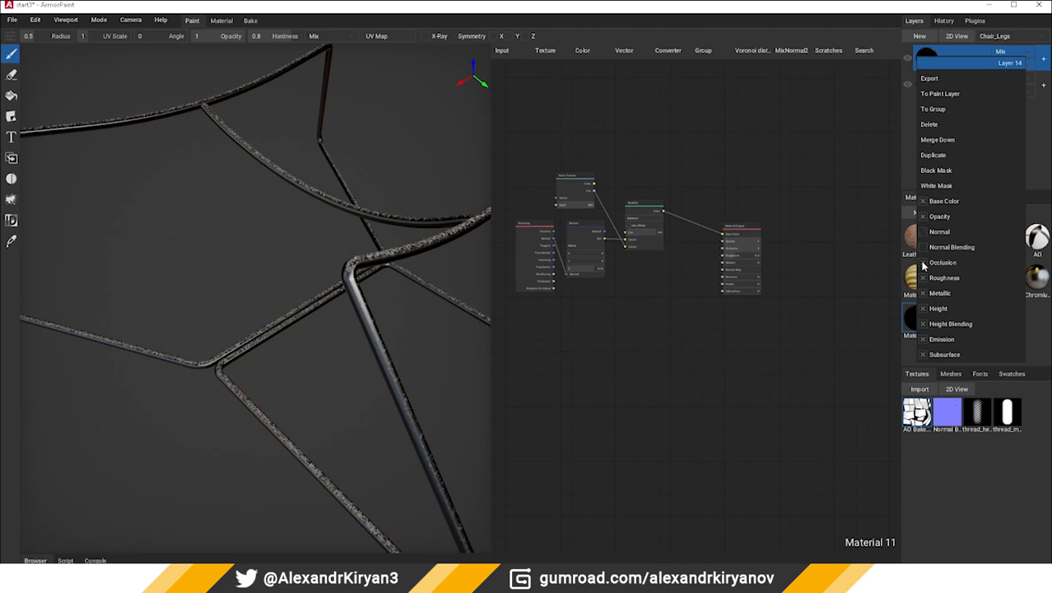
click(923, 293)
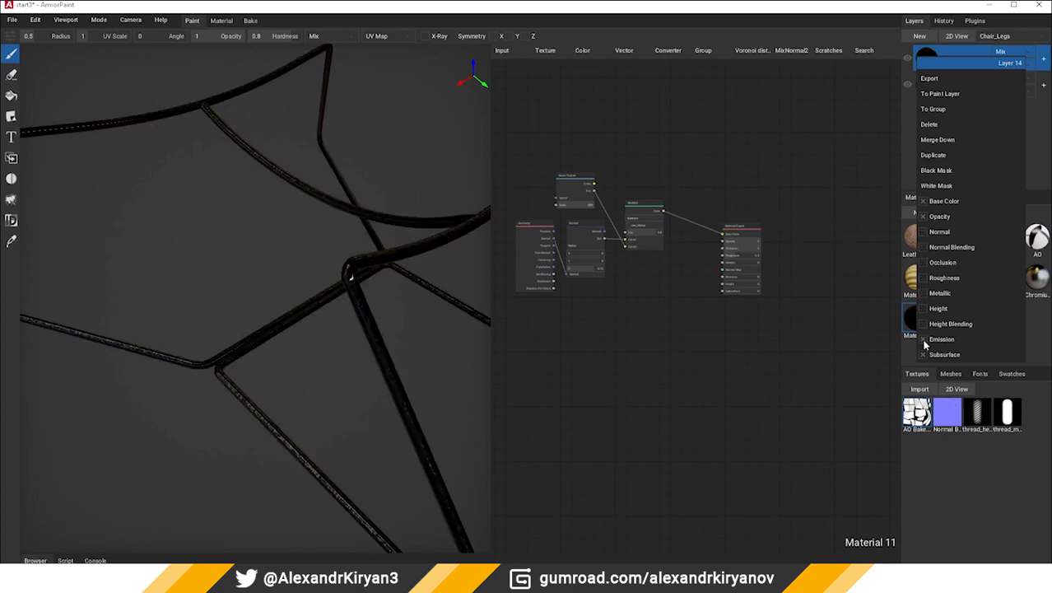
click(923, 339)
click(923, 353)
click(923, 279)
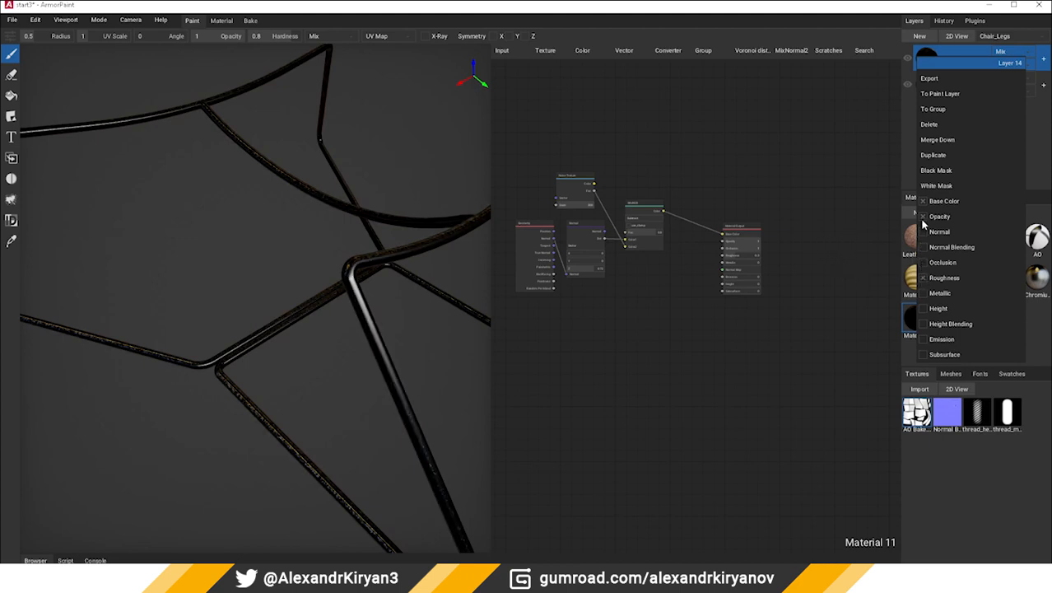
click(891, 98)
Set Layer 14's blending mode to Screen and connect MixRGB's Color output to the Roughness input
click(1002, 53)
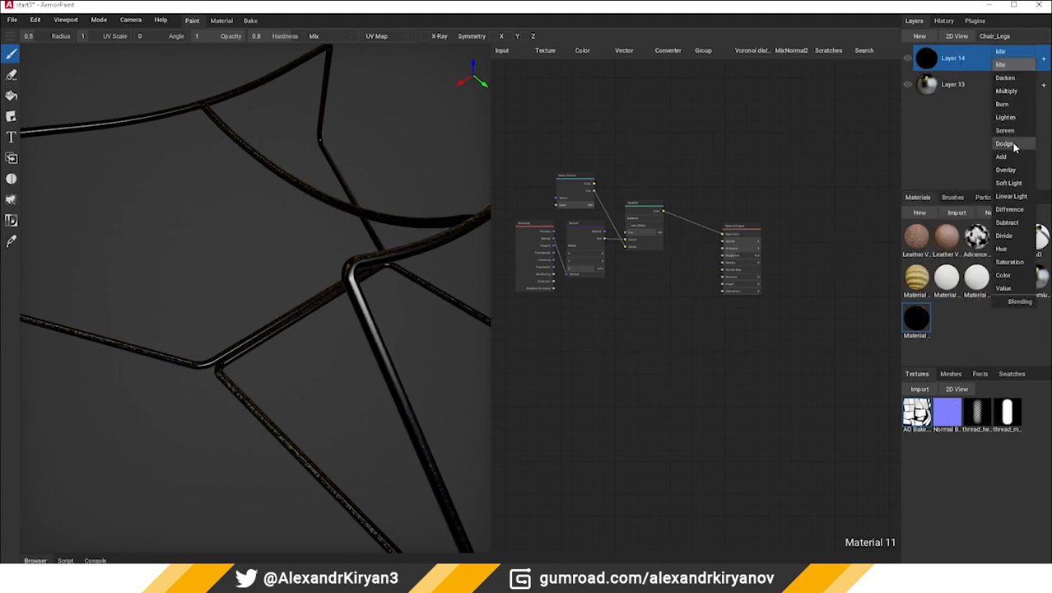
click(1008, 133)
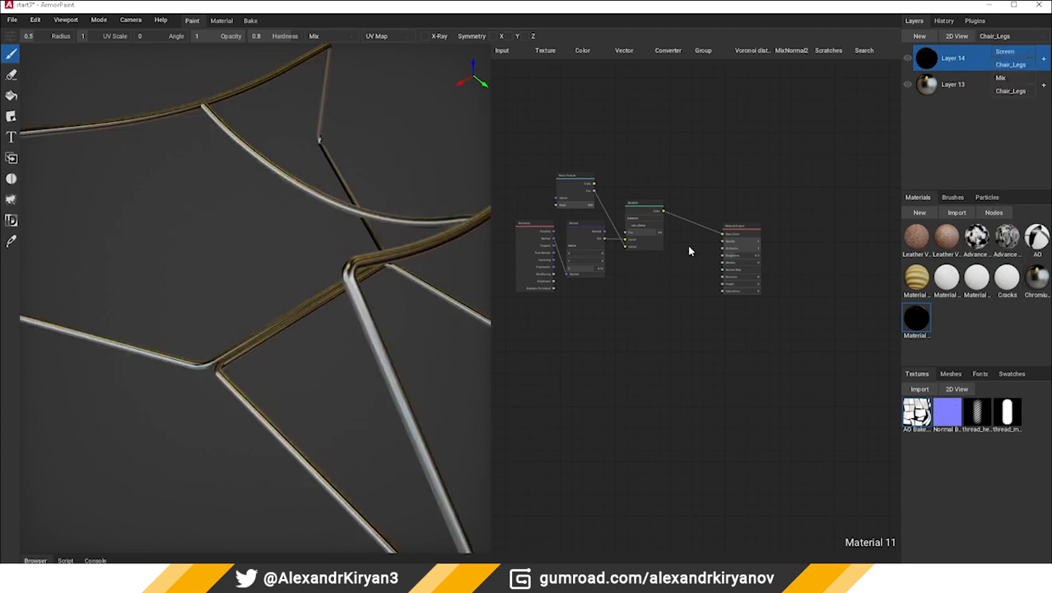
scroll(690, 251, up, 3)
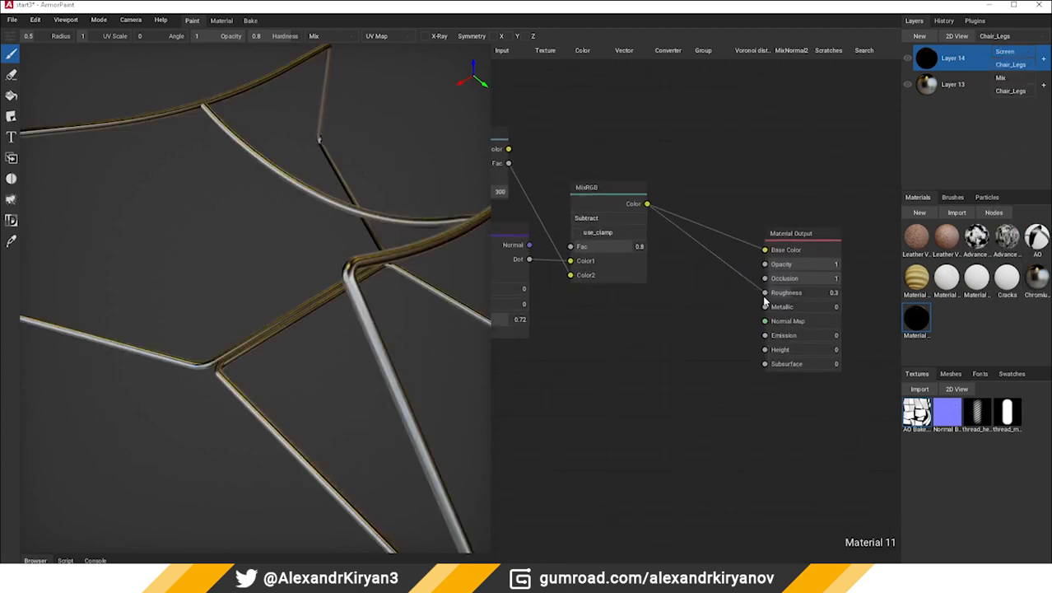
drag(764, 297, 764, 296)
scroll(211, 369, up, 5)
right_drag(217, 367, 251, 383)
shift+middle_drag(251, 383, 380, 359)
scroll(377, 361, down, 5)
right_drag(375, 361, 272, 357)
scroll(273, 357, up, 3)
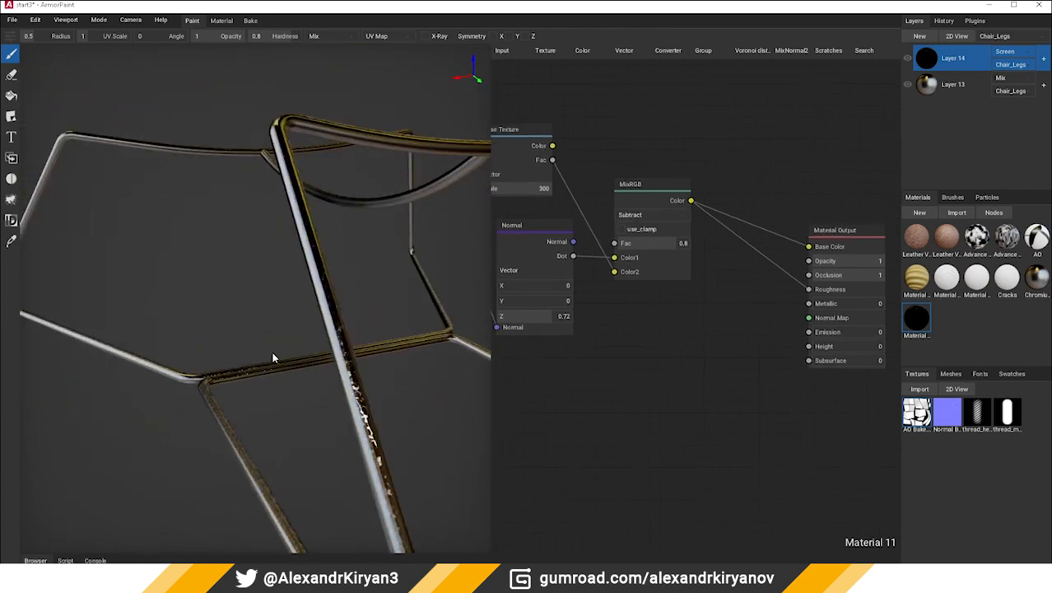
shift+middle_drag(273, 358, 231, 355)
Add an Invert node and route MixRGB's Color output through it into Roughness
middle_drag(632, 335, 539, 359)
click(594, 53)
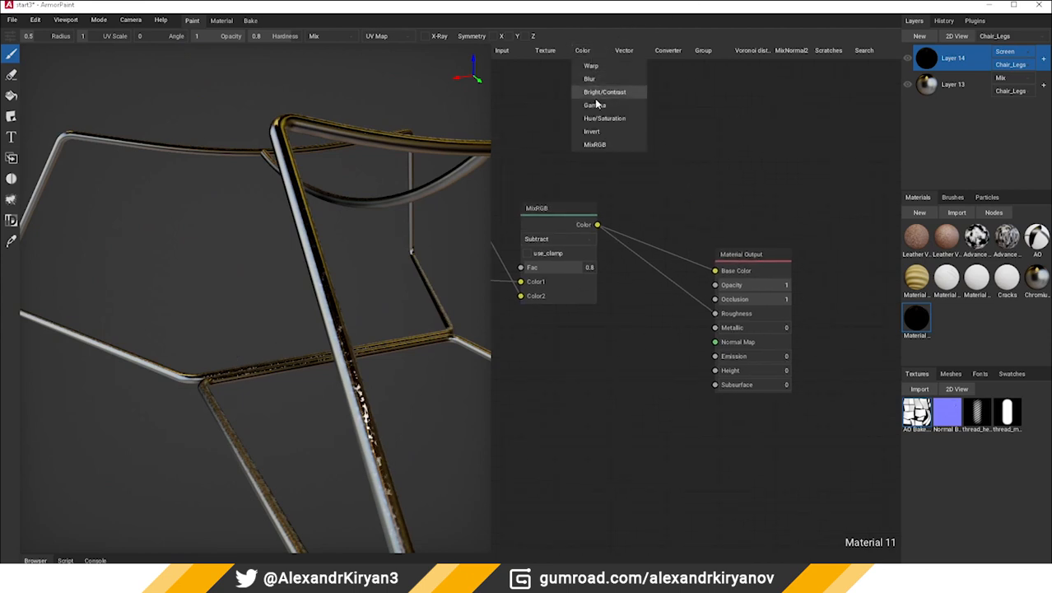
click(631, 53)
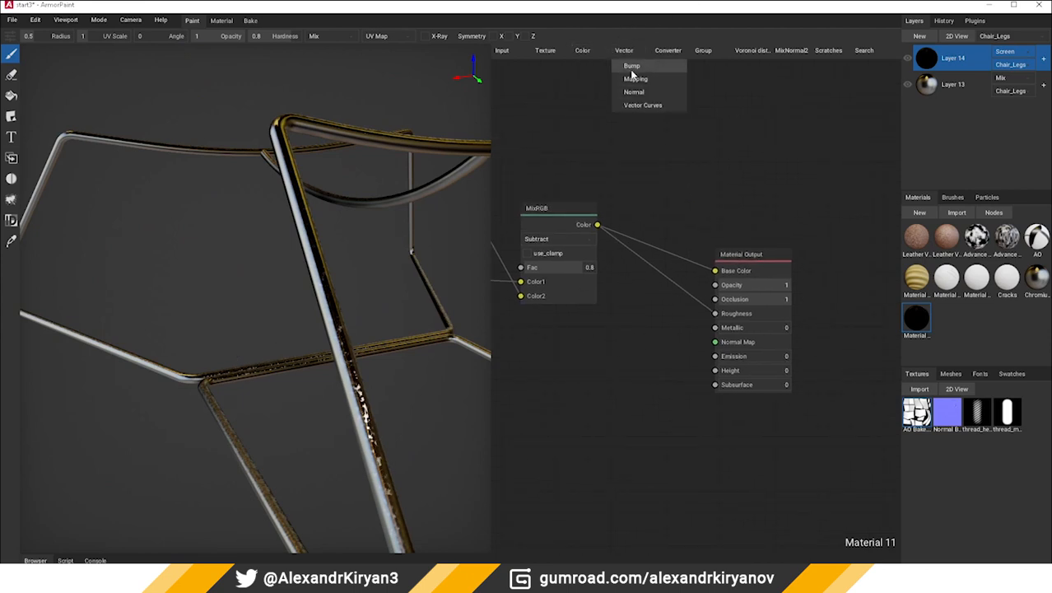
click(599, 51)
click(601, 132)
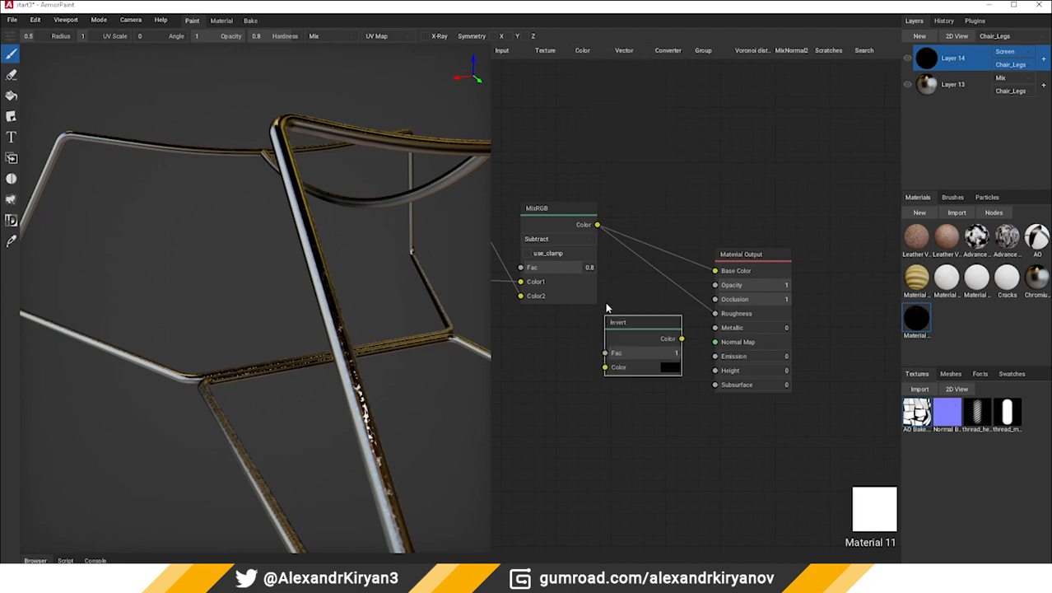
drag(602, 372, 605, 367)
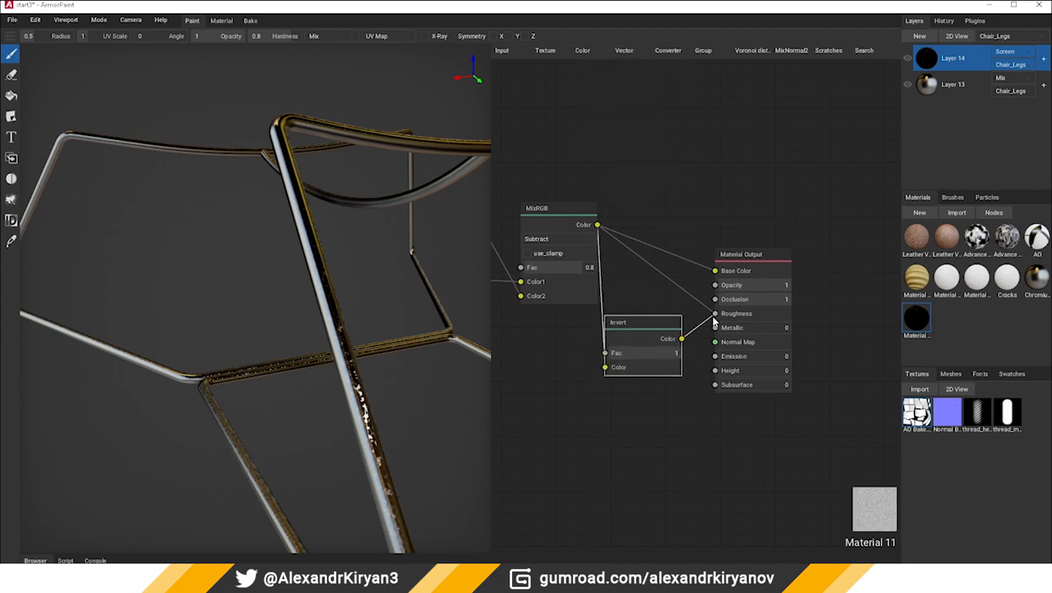
drag(713, 317, 714, 314)
Set the Invert node's Fac to 0.13 and the MixRGB node's Fac to 0.63
drag(636, 322, 635, 351)
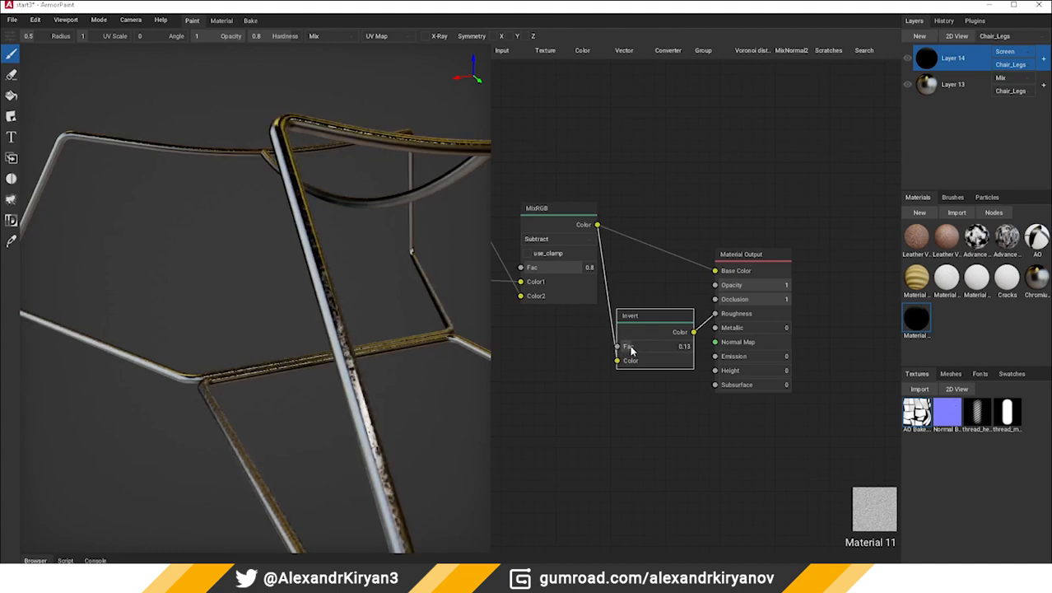
mouse_move(445, 397)
right_down()
mouse_move(312, 381)
mouse_move(394, 412)
mouse_move(268, 376)
mouse_move(367, 349)
mouse_move(313, 345)
mouse_move(216, 300)
mouse_move(254, 335)
mouse_move(249, 412)
mouse_move(245, 399)
right_up()
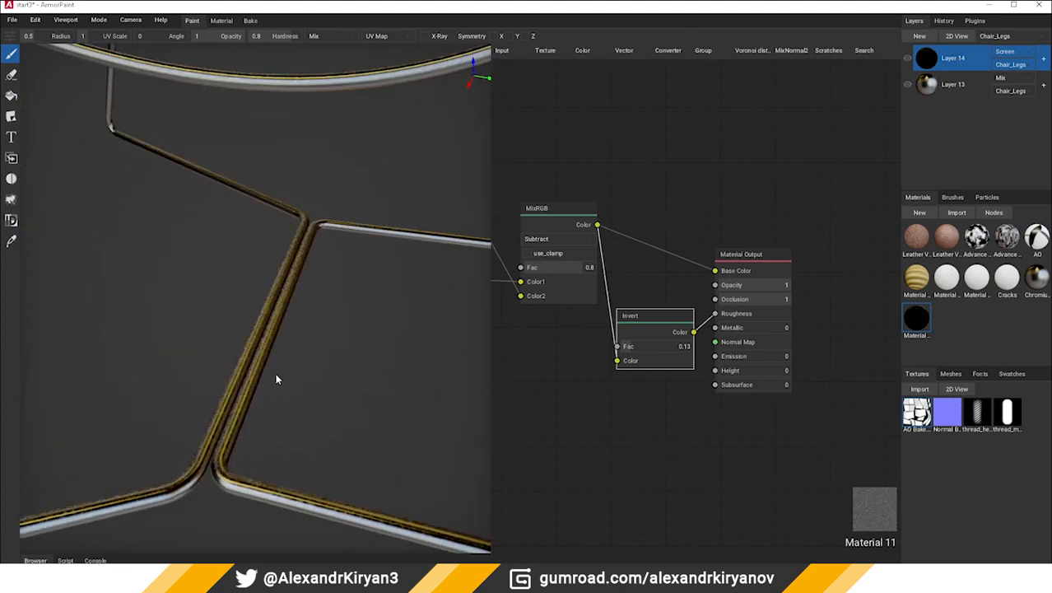
right_drag(606, 269, 643, 268)
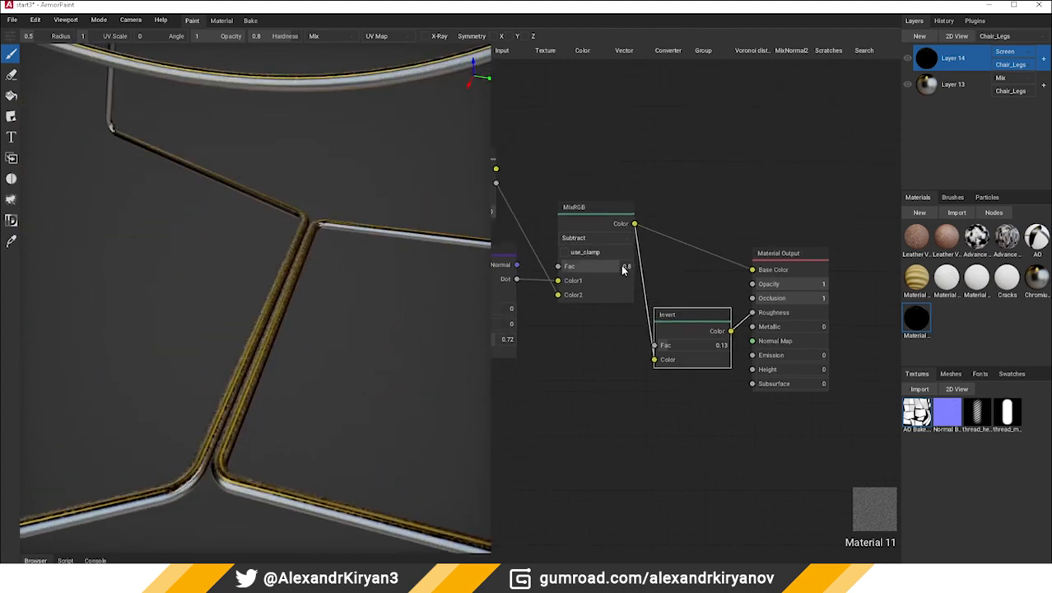
drag(602, 266, 608, 265)
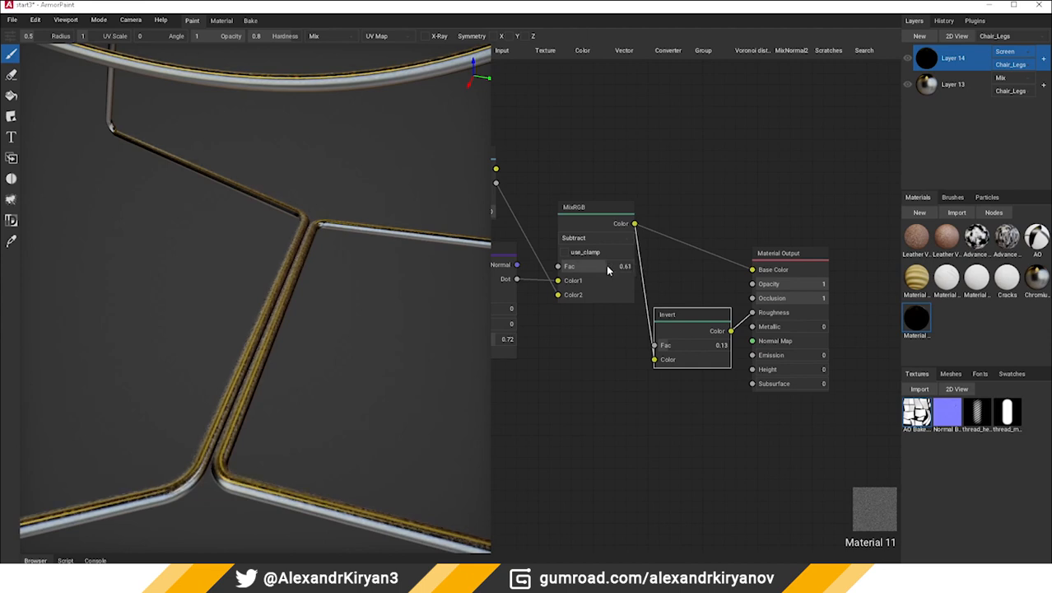
Examine the surface effect on the chair legs from several angles and distances
right_drag(345, 378, 315, 376)
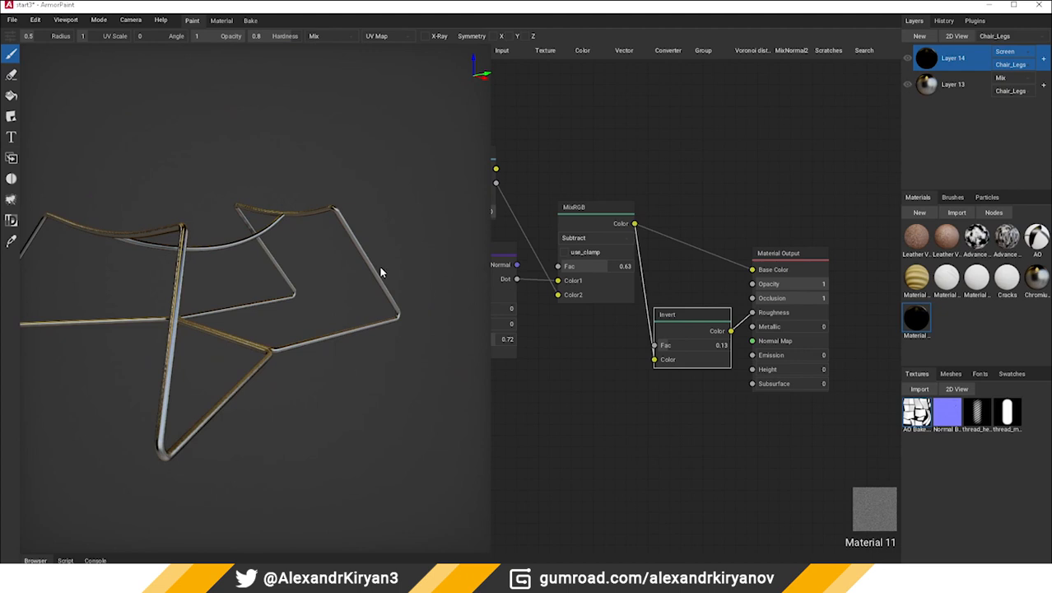
middle_drag(381, 272, 413, 280)
scroll(288, 322, up, 3)
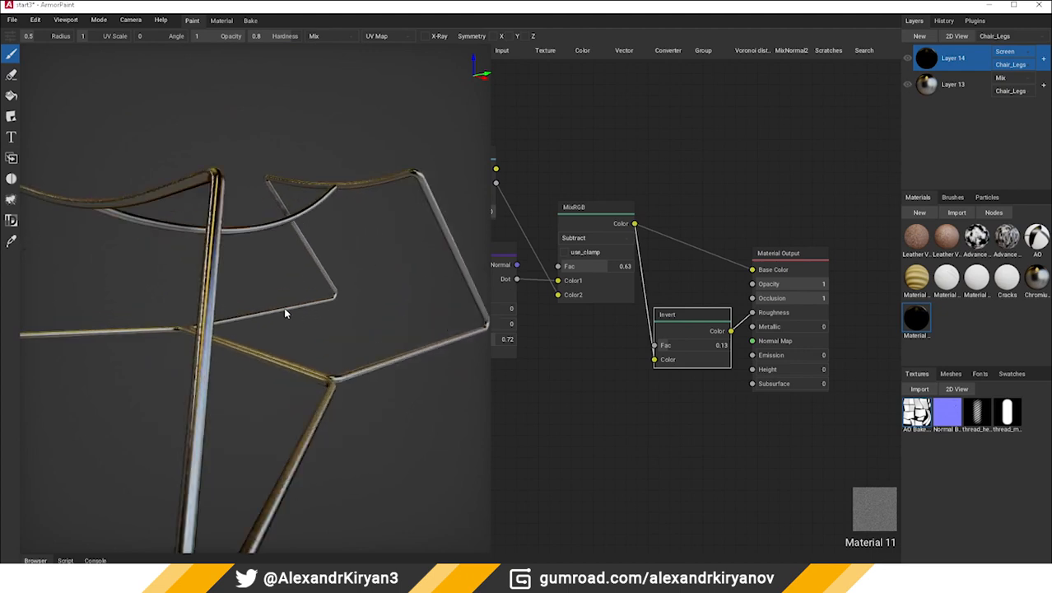
scroll(286, 309, down, 3)
right_drag(288, 310, 445, 294)
scroll(292, 333, up, 2)
scroll(228, 323, up, 3)
right_drag(228, 323, 304, 329)
scroll(305, 332, down, 5)
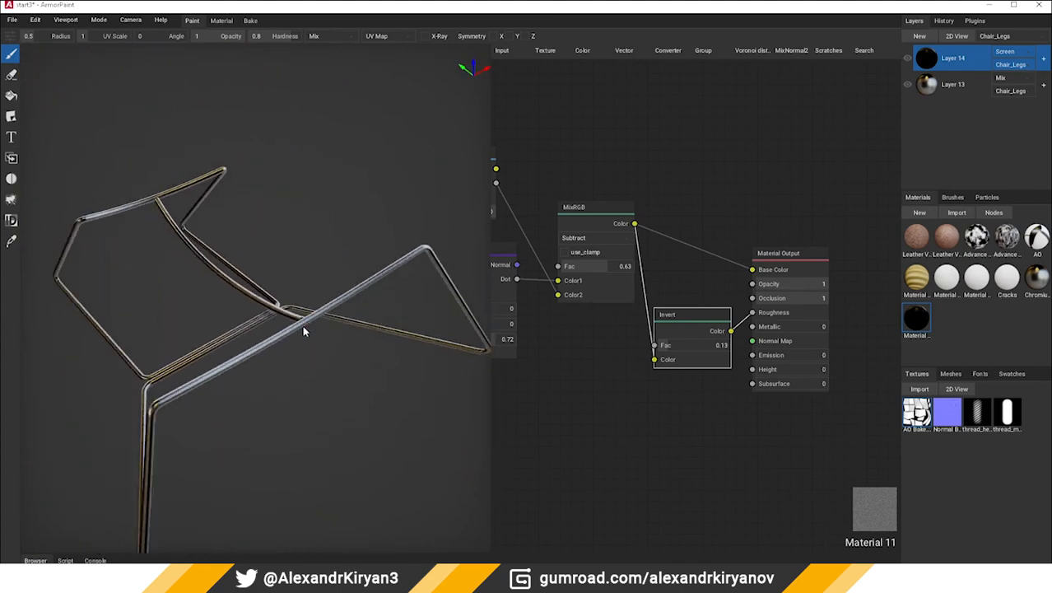
Import the material file Aluminium polish.arm from the Procedural mats folder
click(957, 212)
click(134, 114)
click(137, 92)
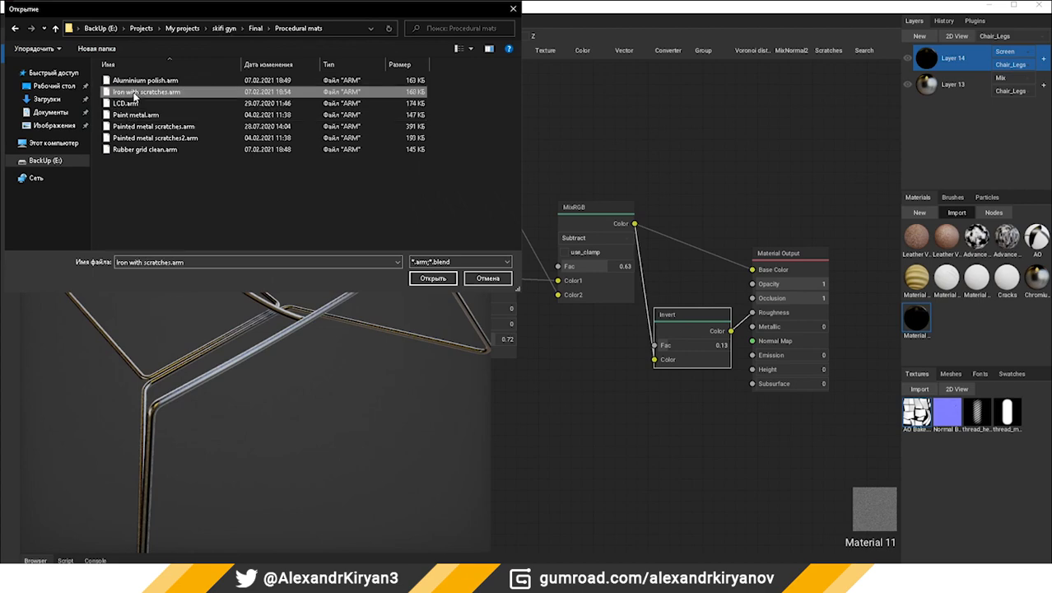
click(141, 80)
double_click(125, 81)
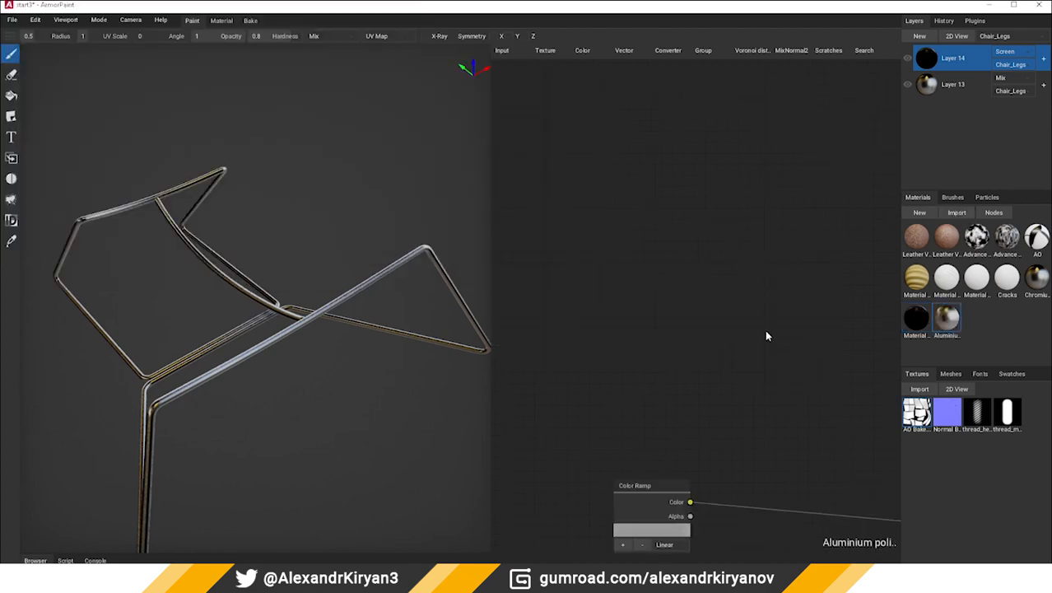
Examine the node graph of the imported aluminium material, including its Color Ramp and Bump nodes
double_click(953, 321)
middle_drag(719, 357, 664, 314)
double_click(950, 320)
scroll(658, 374, down, 5)
scroll(664, 314, down, 3)
middle_drag(545, 351, 731, 319)
scroll(697, 379, up, 3)
scroll(706, 430, up, 2)
middle_drag(706, 431, 505, 379)
middle_drag(748, 275, 532, 289)
middle_drag(696, 287, 656, 286)
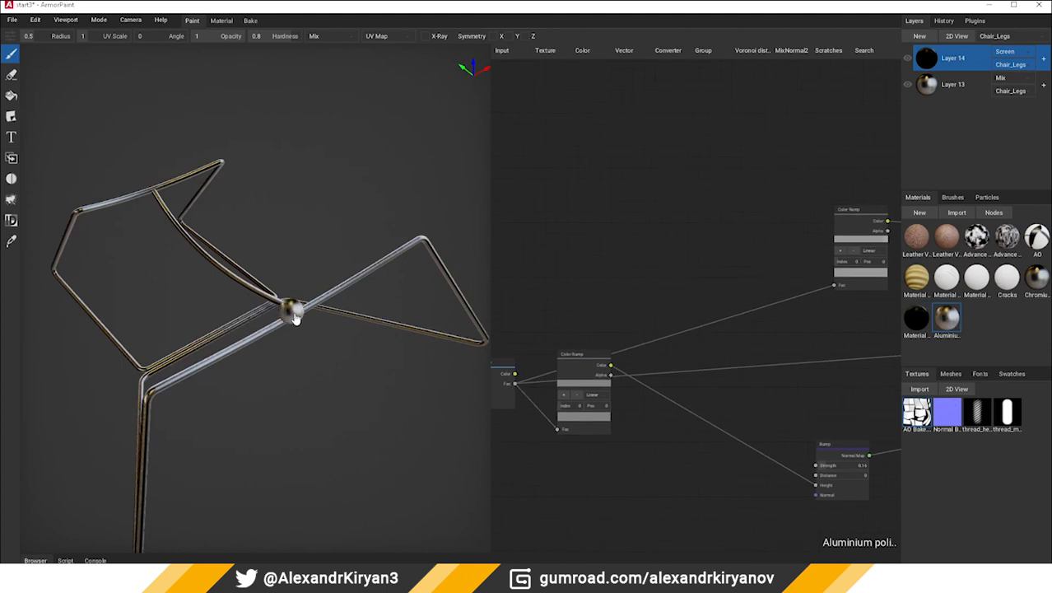
Apply the aluminium material to the chair legs as a new fill layer and check the result up close
drag(295, 314, 296, 314)
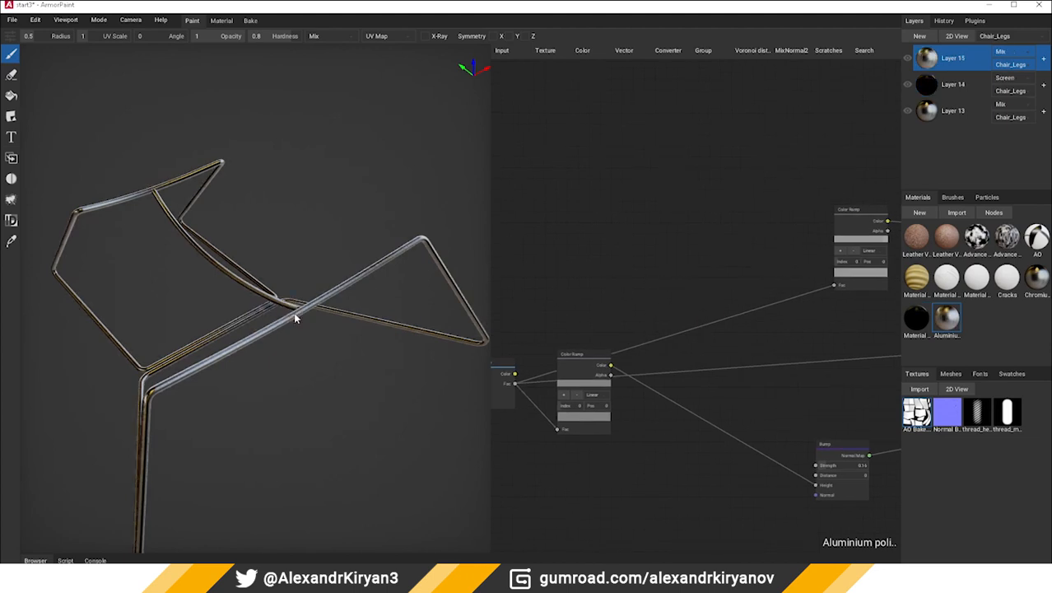
middle_drag(217, 328, 425, 310)
scroll(280, 305, up, 4)
scroll(301, 349, up, 4)
scroll(423, 308, down, 5)
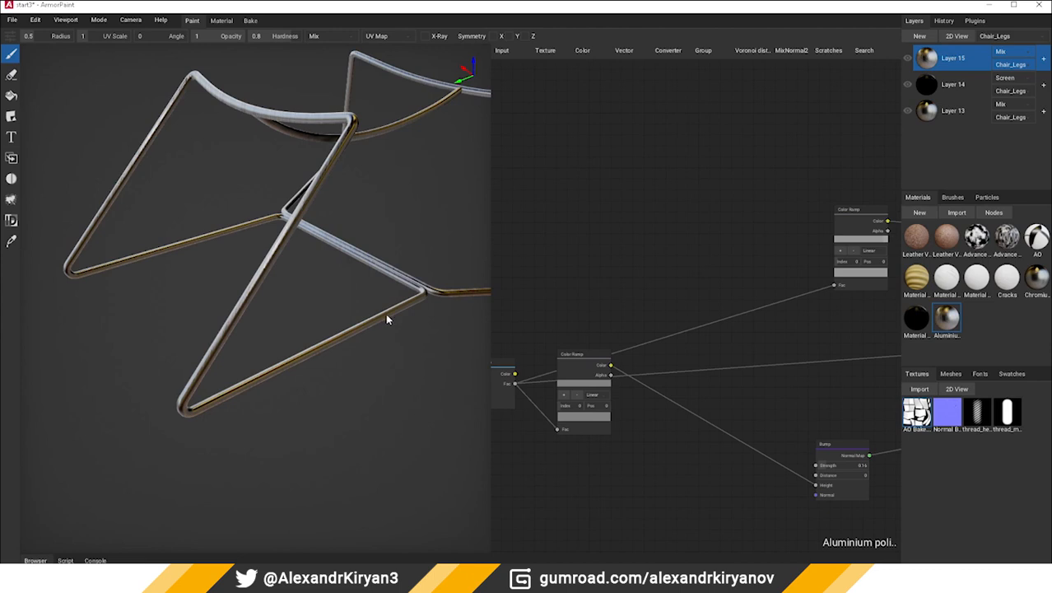
Disable Layer 15's Base Color, Opacity, Occlusion, Roughness, Metallic and Height channels, keeping Normal and Normal Blending enabled
right_click(925, 56)
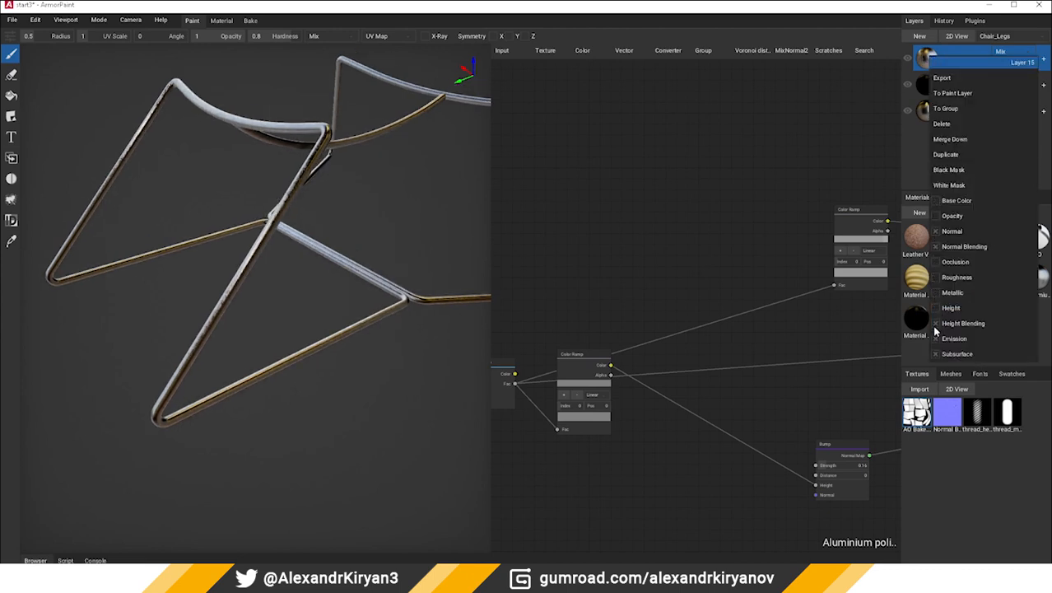
click(758, 420)
middle_drag(318, 344, 253, 363)
scroll(288, 334, up, 4)
scroll(327, 359, down, 3)
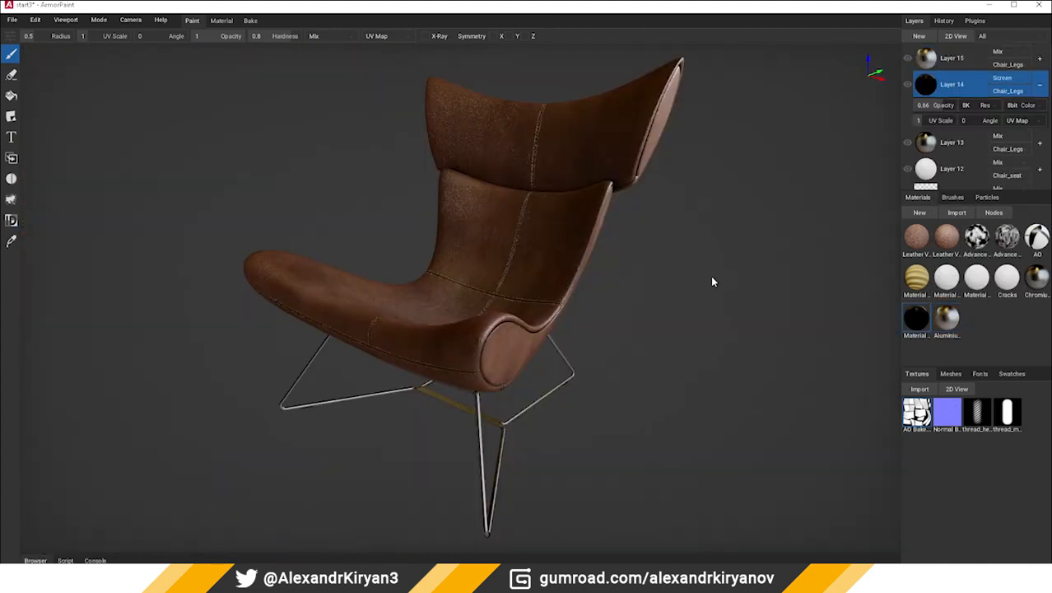
Examine the textured chair from several angles, including the leather grain and the crossing stitched seams up close
middle_drag(713, 281, 639, 288)
scroll(520, 275, up, 6)
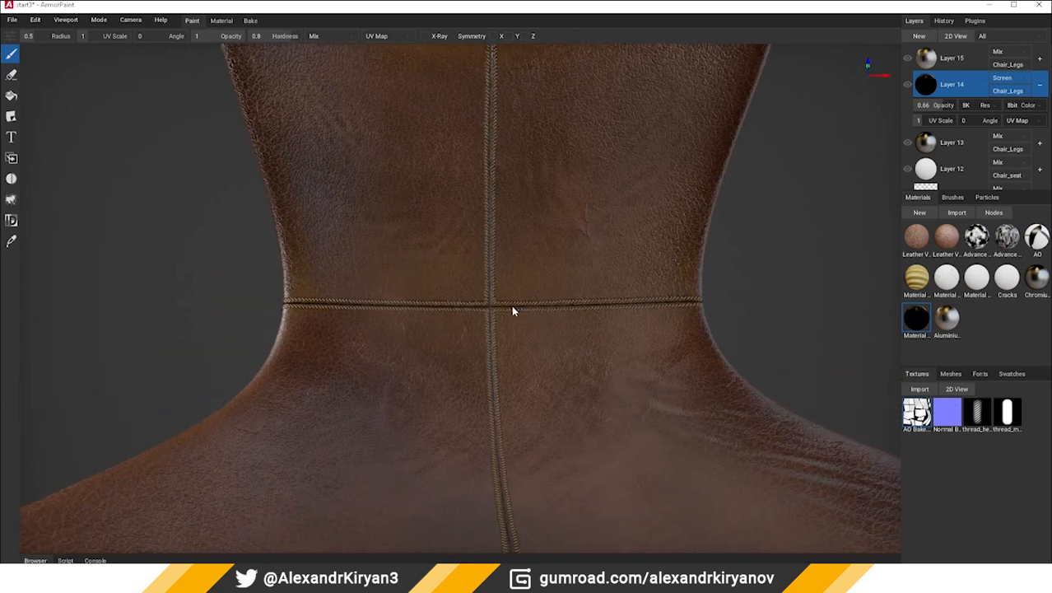
scroll(550, 305, up, 2)
shift+middle_drag(498, 288, 582, 253)
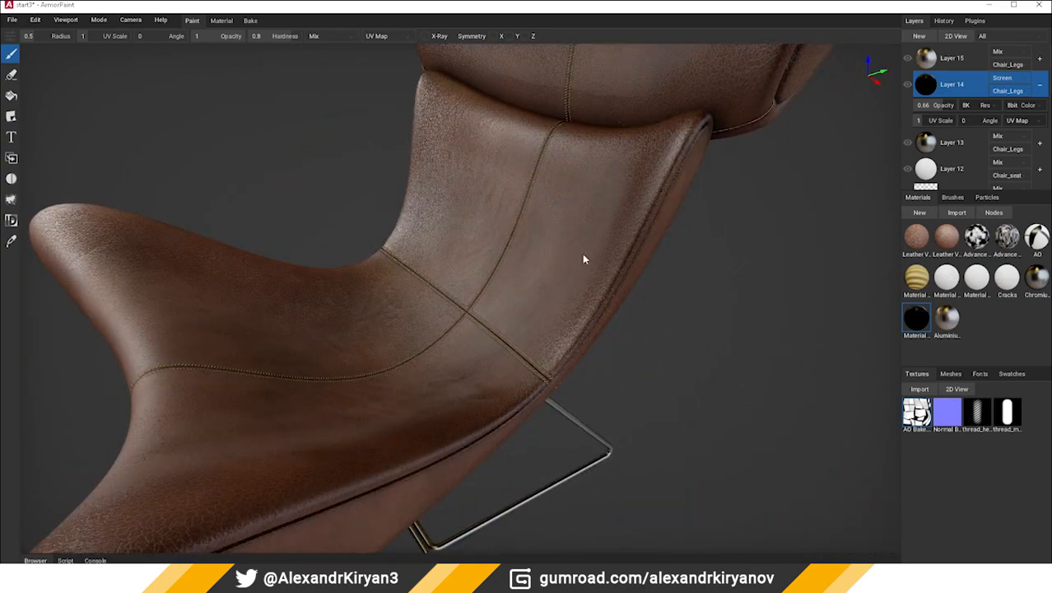
scroll(580, 255, up, 4)
middle_drag(486, 311, 650, 306)
scroll(650, 311, down, 10)
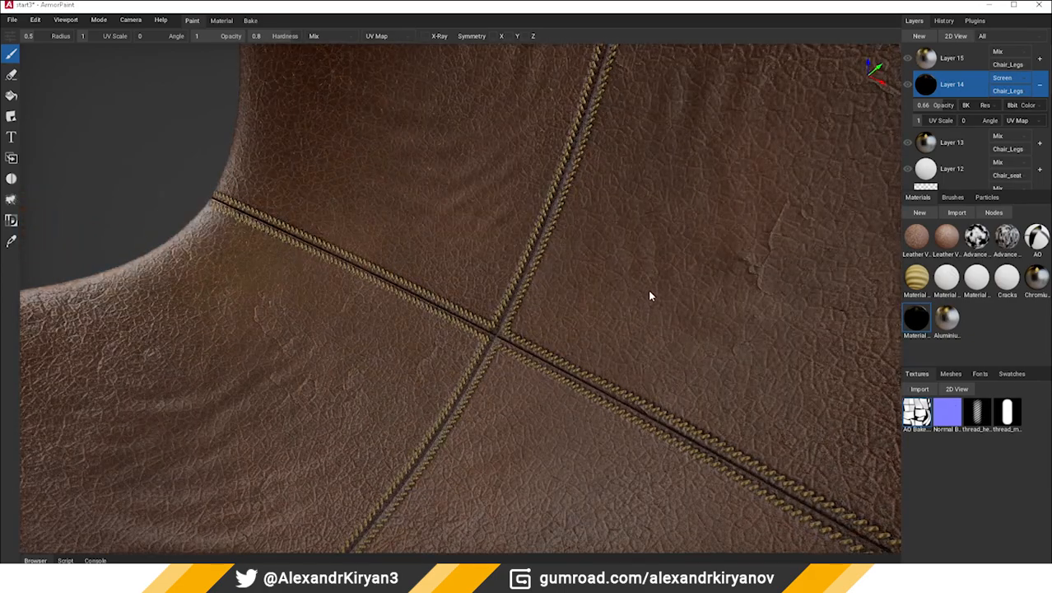
scroll(535, 296, down, 2)
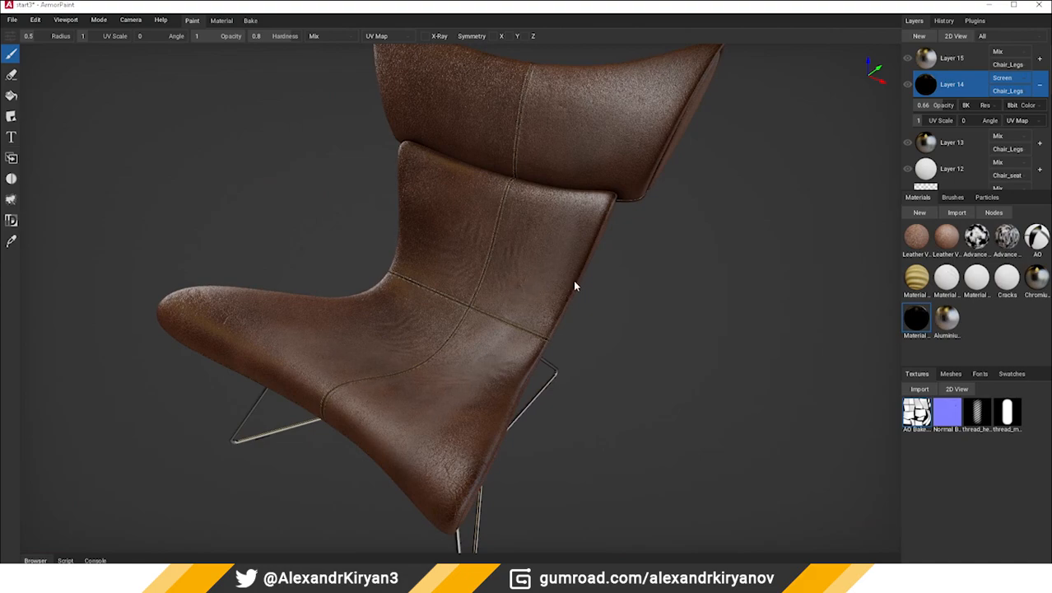